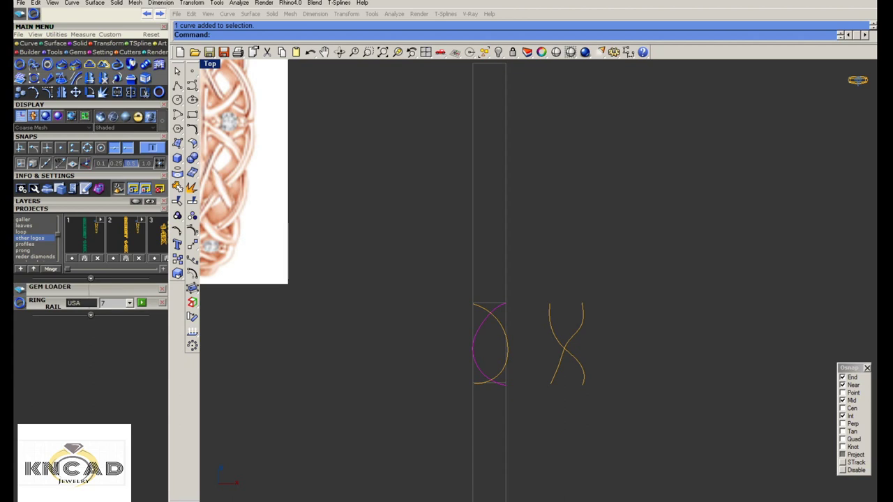
# Window-select all four curves of the two knot sketches in the Top viewport
pyautogui.scroll(-5, 606, 246)
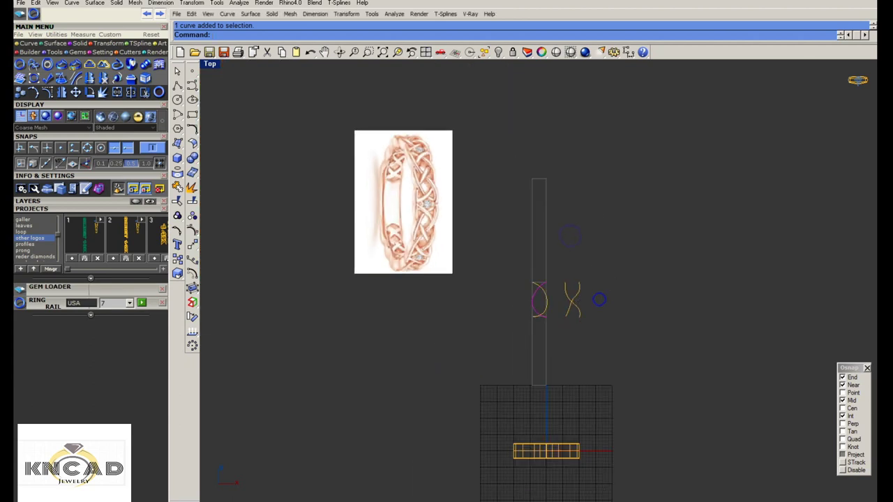
pyautogui.scroll(3, 606, 245)
pyautogui.moveTo(617, 331); pyautogui.dragTo(506, 244)
pyautogui.scroll(-3, 549, 268)
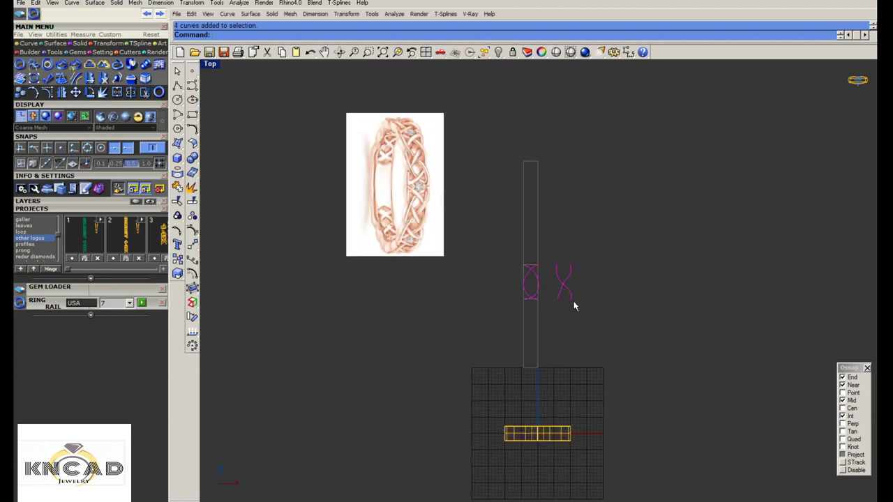
pyautogui.scroll(2, 416, 189)
pyautogui.scroll(1, 417, 188)
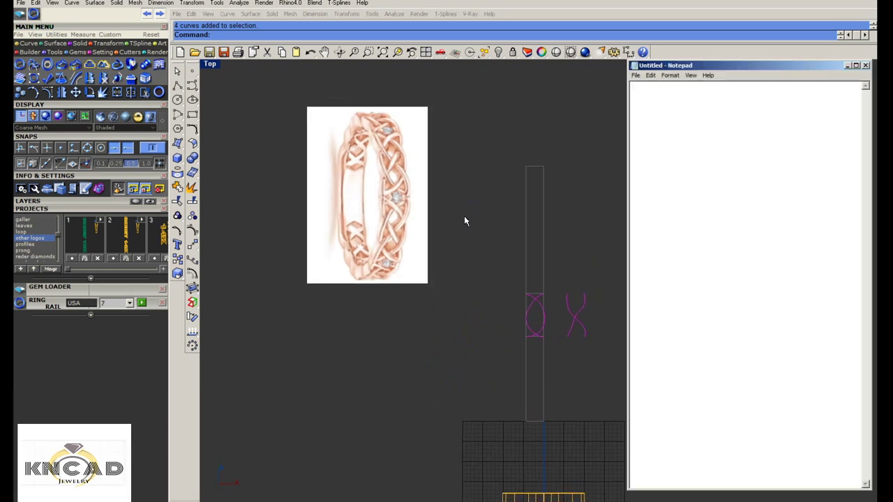
# Type the note 'how to make celtic design with two tone', fixing the typo
pyautogui.write('howto make ce')
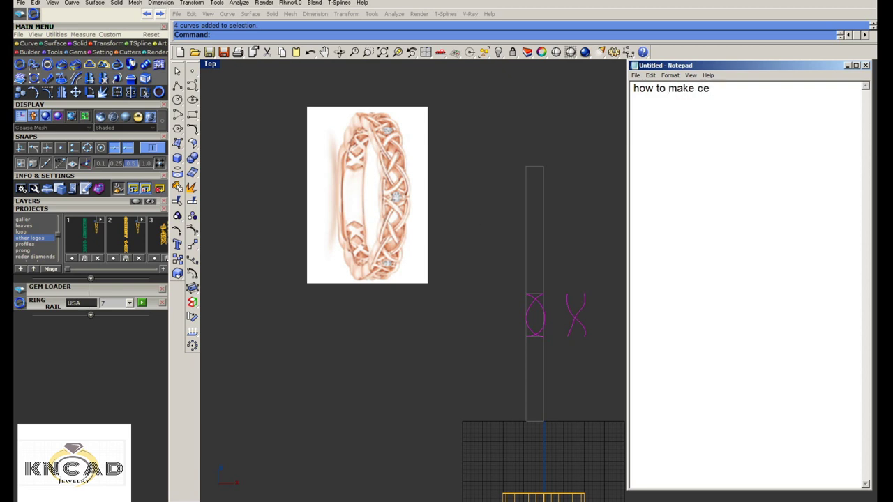
pyautogui.write('ltic design with two tone')
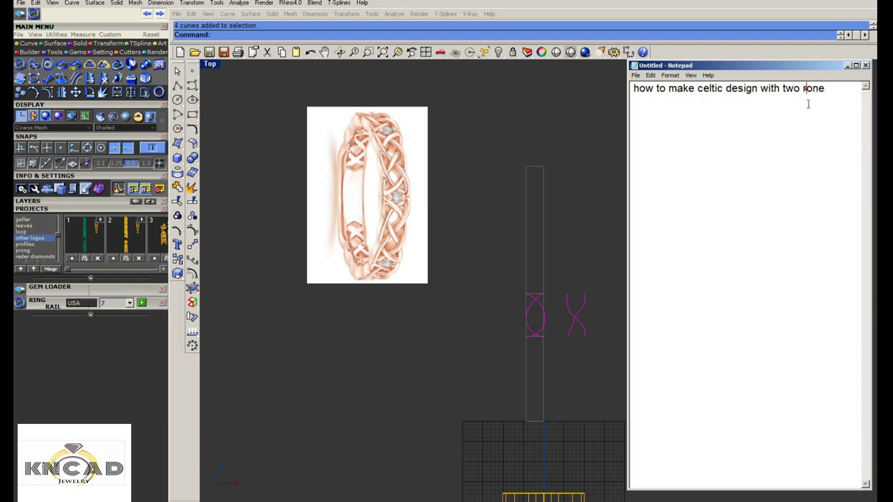
pyautogui.press('BackSpace')
pyautogui.write('t')
# Give the title line a larger font size, then minimize Notepad
pyautogui.moveTo(839, 91); pyautogui.dragTo(628, 98)
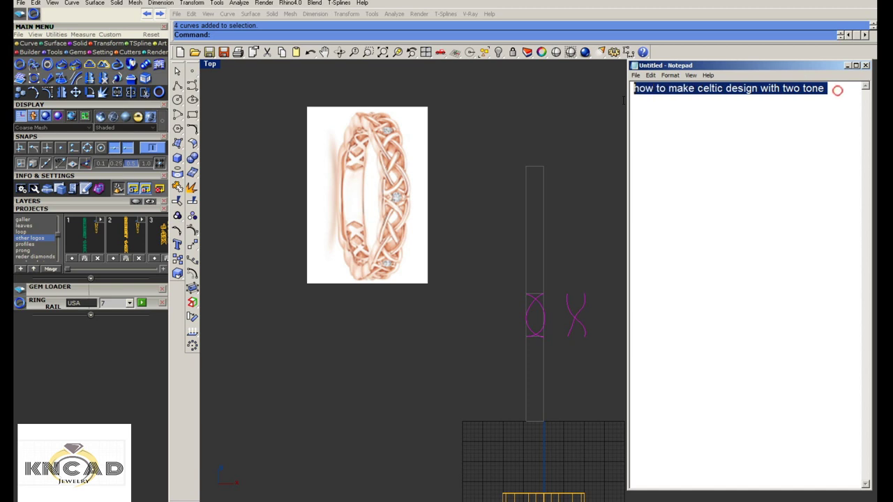
pyautogui.click(671, 75)
pyautogui.click(686, 100)
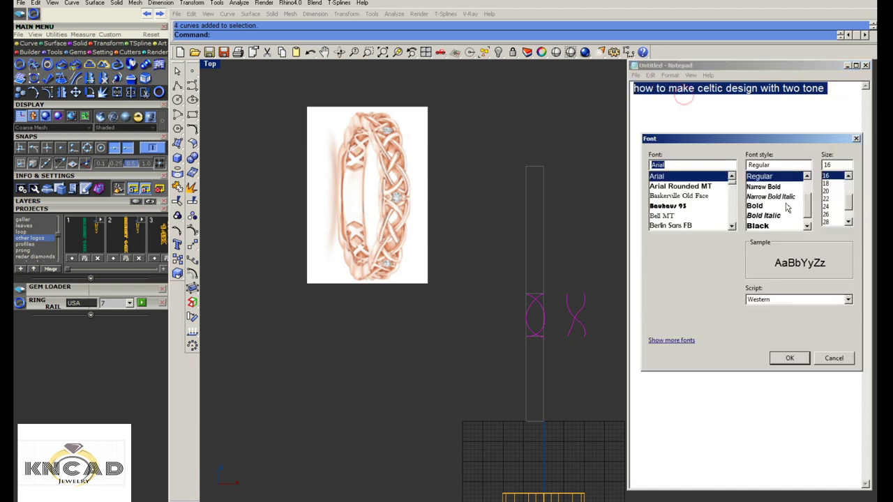
pyautogui.click(827, 190)
pyautogui.click(790, 358)
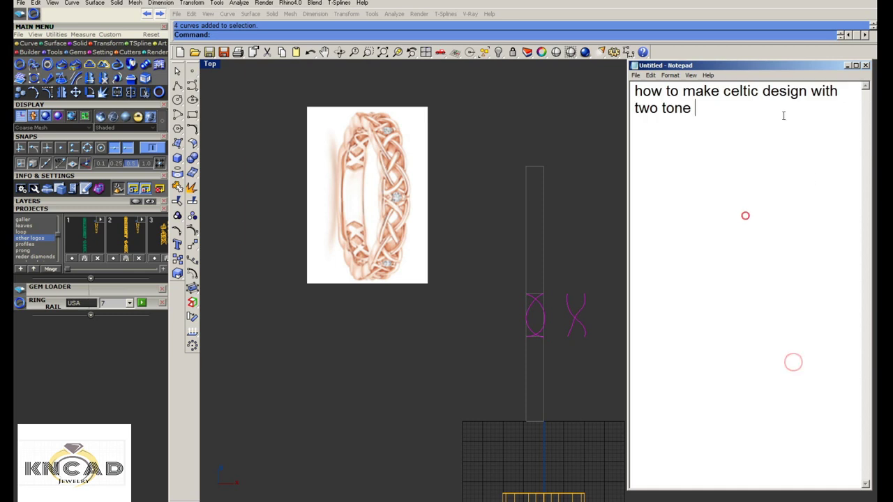
pyautogui.click(812, 147)
# Delete the right-bulging arc of the lens shape
pyautogui.click(847, 65)
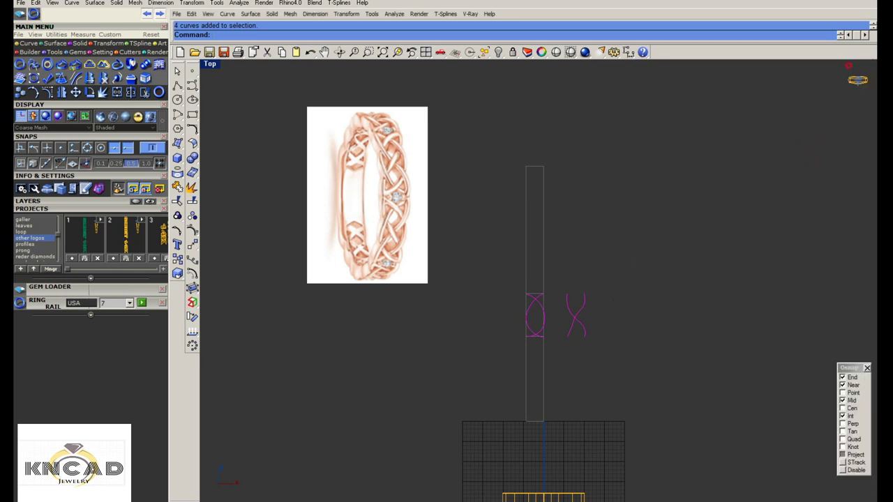
pyautogui.moveTo(578, 294); pyautogui.dragTo(528, 270, button='right')
pyautogui.scroll(4, 520, 271)
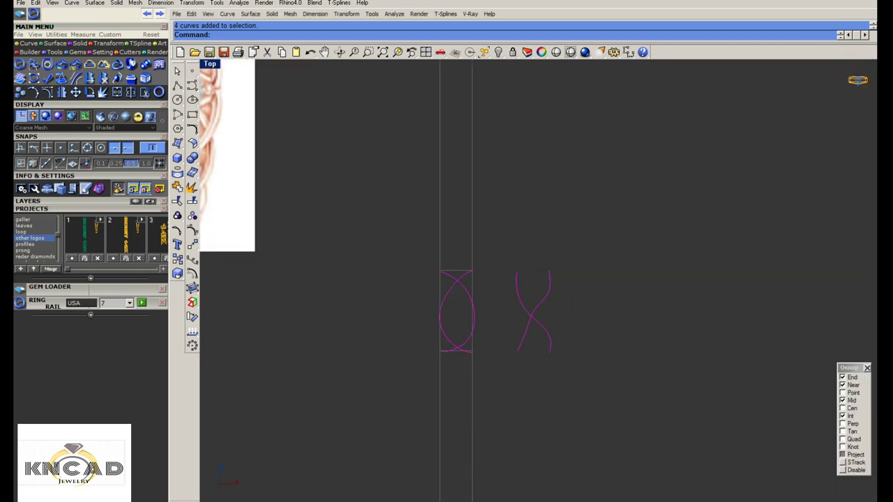
pyautogui.moveTo(600, 244); pyautogui.dragTo(500, 397)
pyautogui.scroll(4, 523, 342)
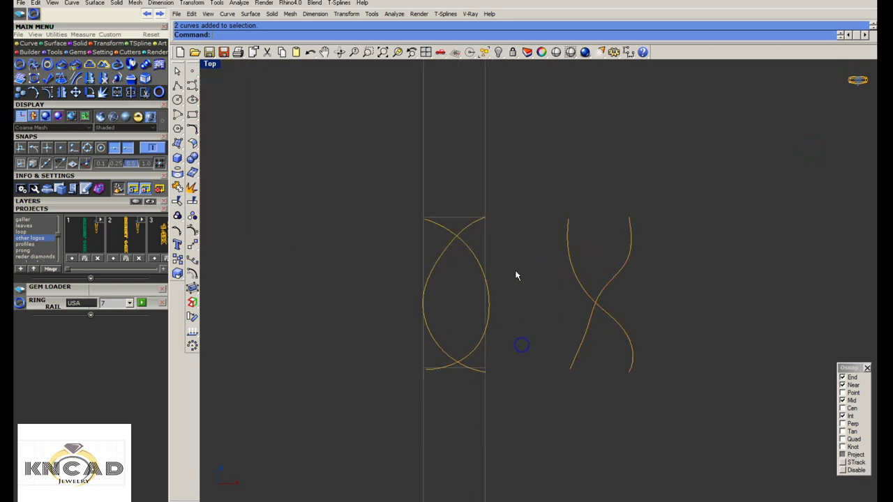
pyautogui.click(475, 302)
pyautogui.press('Delete')
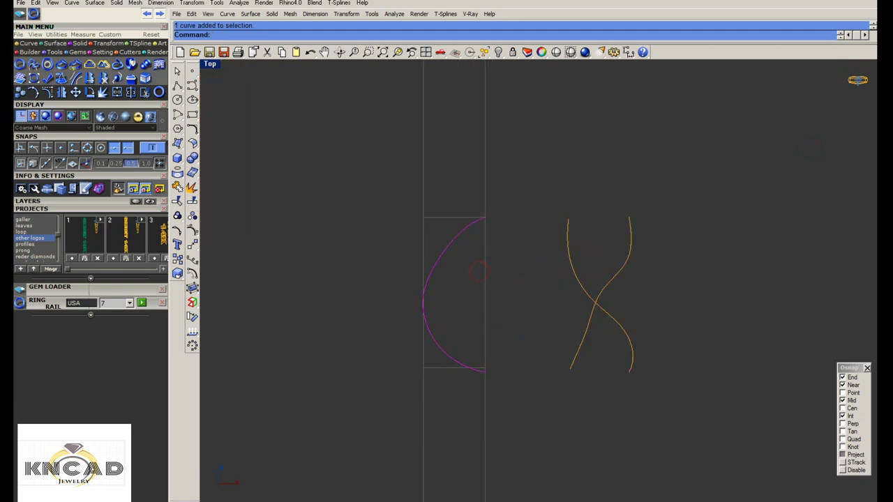
# Draw a start-end-point arc from the lens top to bottom, bulging right
pyautogui.click(192, 130)
pyautogui.click(206, 120)
pyautogui.scroll(-5, 526, 286)
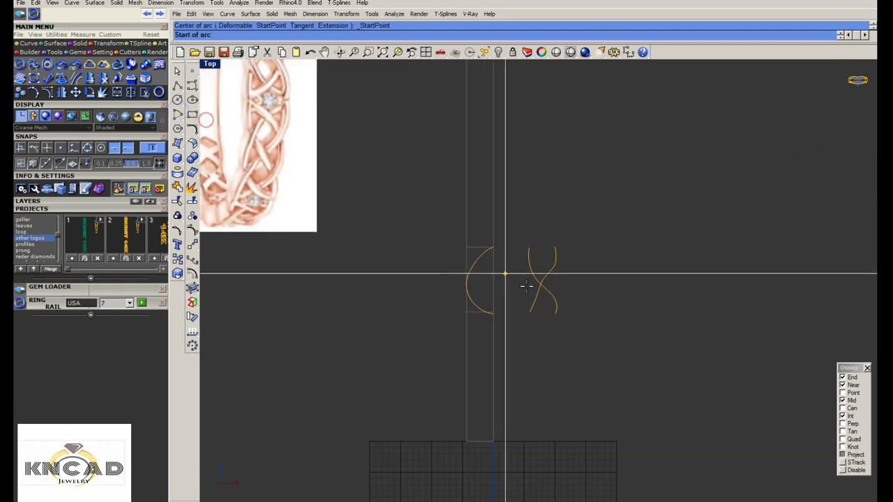
pyautogui.click(293, 153)
pyautogui.scroll(2, 293, 153)
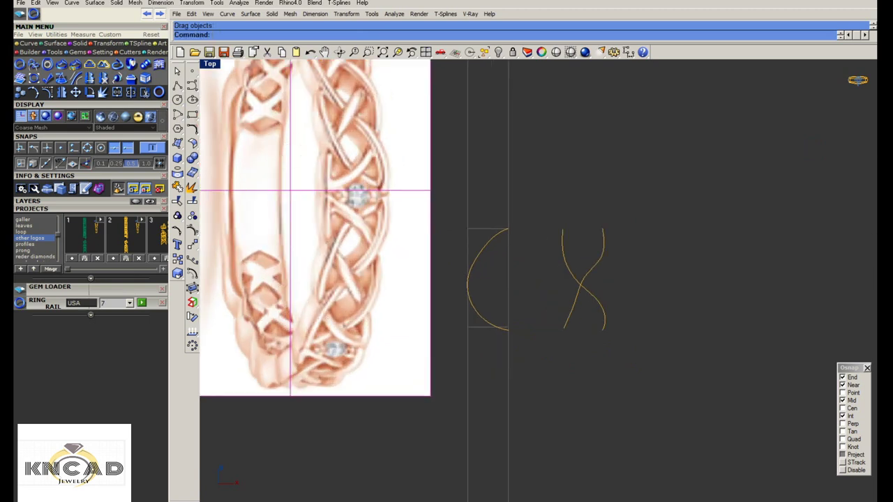
pyautogui.click(177, 113)
pyautogui.click(208, 123)
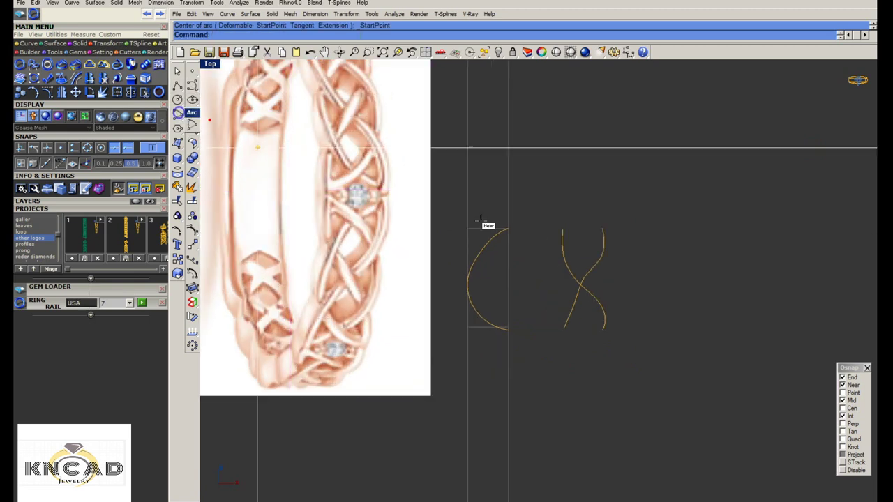
pyautogui.click(468, 229)
pyautogui.click(467, 327)
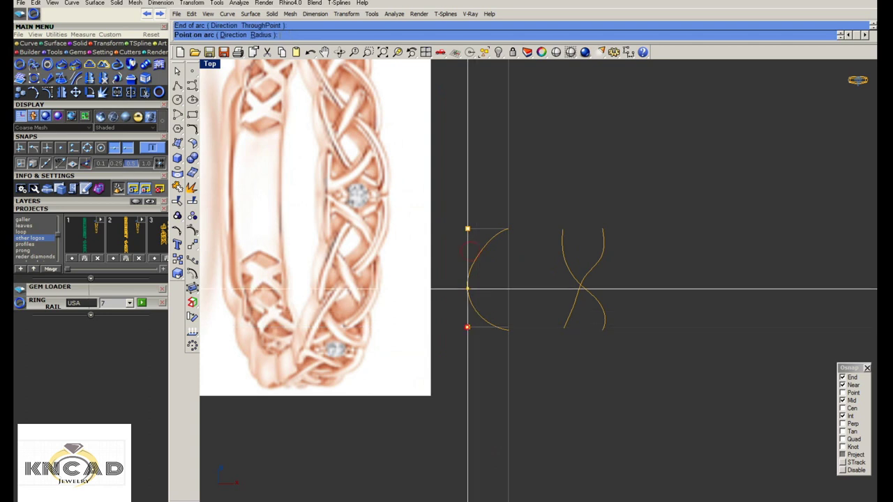
pyautogui.moveTo(468, 288); pyautogui.dragTo(550, 289, button='right')
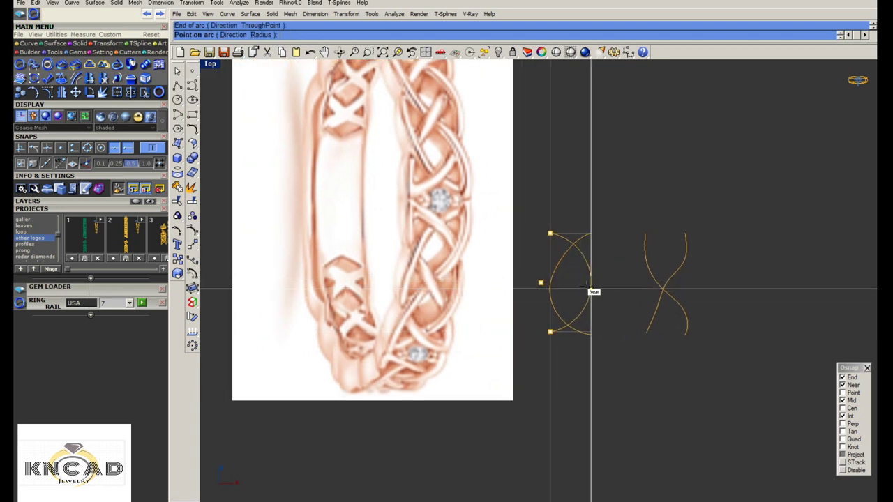
pyautogui.click(593, 291)
# Rebuild the new arc with a point count of 5
pyautogui.moveTo(612, 269); pyautogui.dragTo(578, 256, button='right')
pyautogui.write('rebuild')
pyautogui.press('Return')
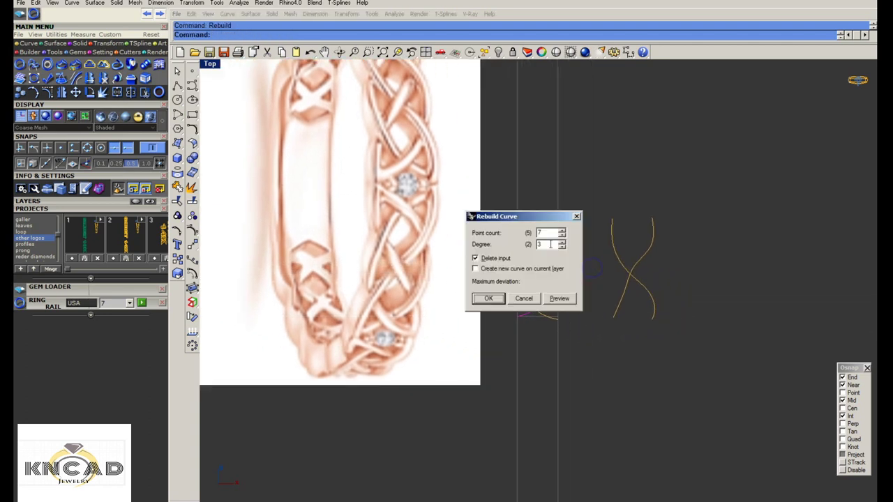
pyautogui.doubleClick(552, 232)
pyautogui.write('5')
pyautogui.click(563, 300)
pyautogui.press('Return')
# Delete the S-shaped crossing curve and begin mirroring the arc
pyautogui.scroll(3, 528, 261)
pyautogui.press('Delete')
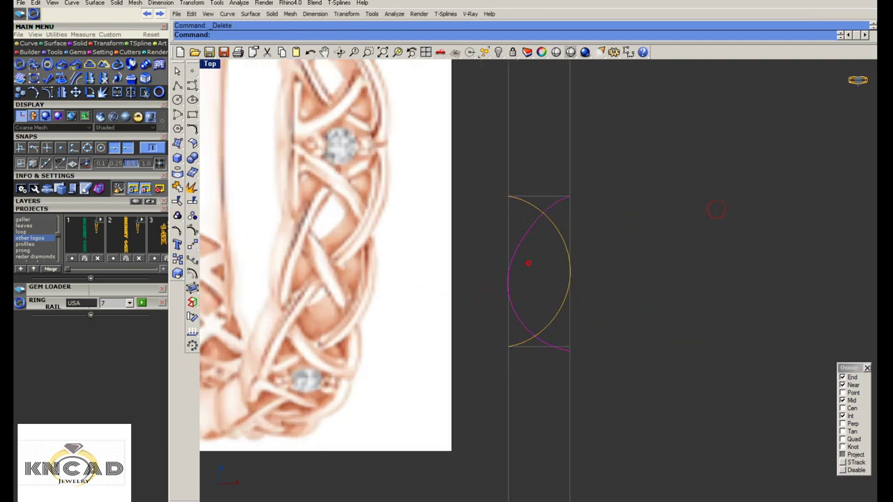
pyautogui.write('mirror')
pyautogui.press('Return')
pyautogui.click(569, 196)
# Add a vertical dimension of 62.94 along the band's guide rectangle
pyautogui.scroll(-3, 516, 209)
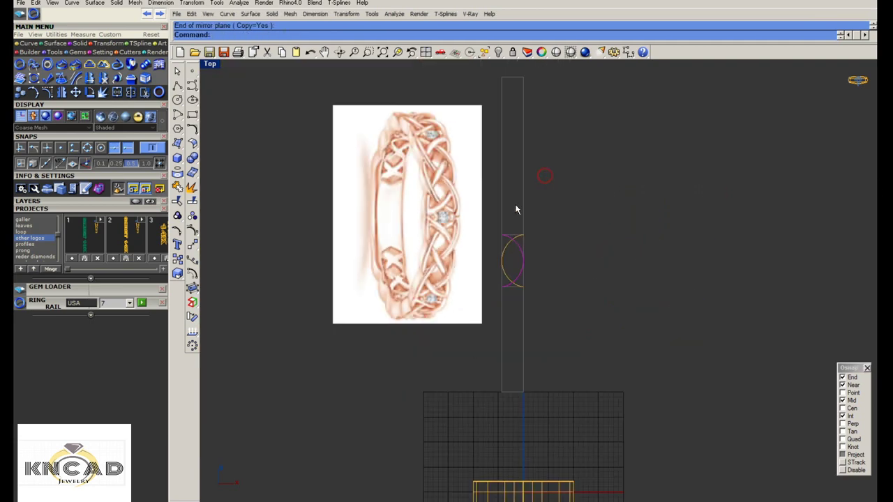
pyautogui.middleClick(517, 210)
pyautogui.click(541, 173)
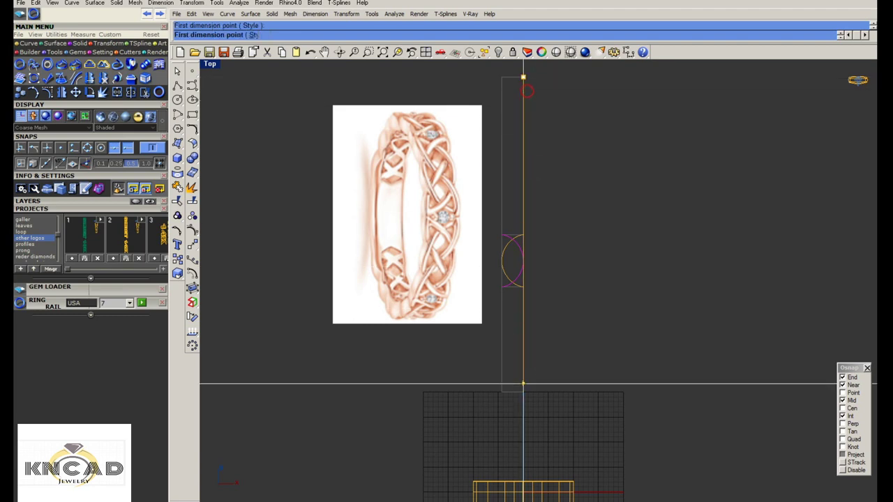
pyautogui.click(523, 384)
pyautogui.scroll(3, 635, 265)
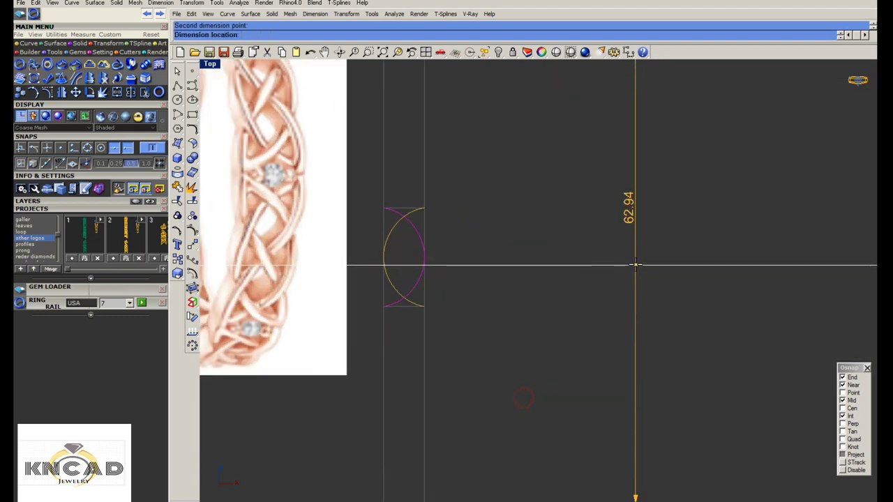
pyautogui.click(635, 265)
pyautogui.scroll(-3, 578, 300)
pyautogui.scroll(3, 578, 300)
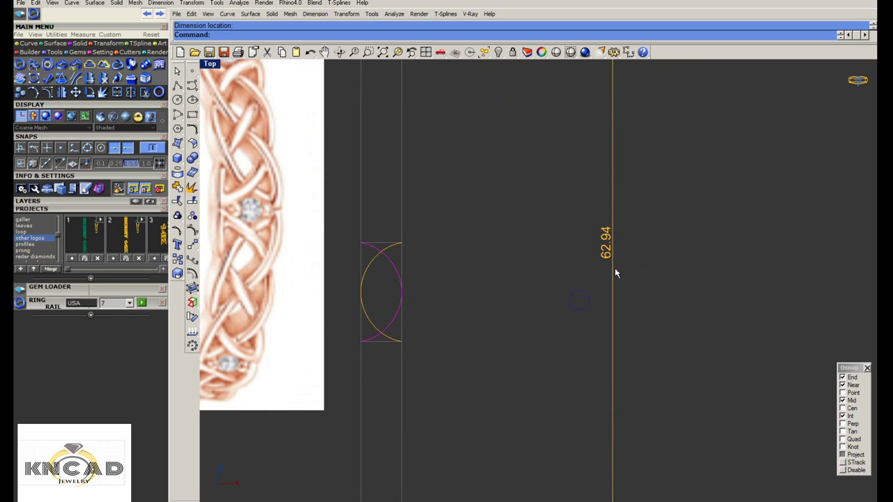
# Divide 62.94 down to 10.49 in Calc and check it against the lens height
pyautogui.write('calc')
pyautogui.press('Return')
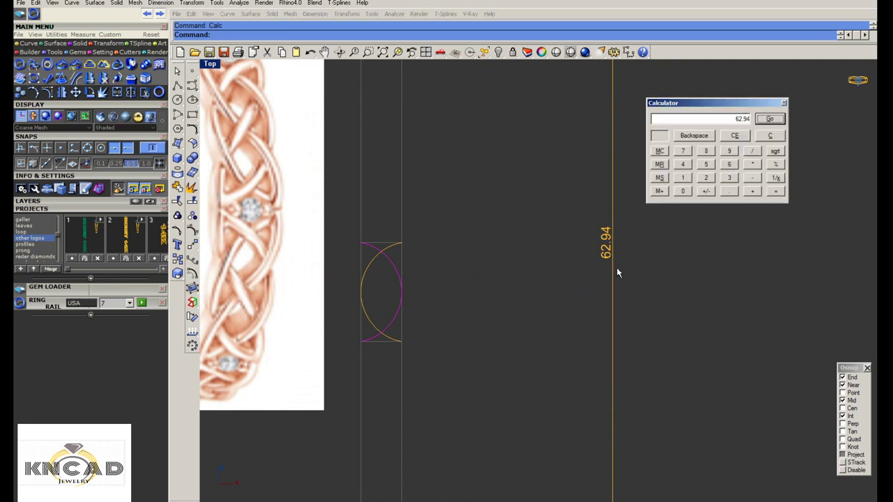
pyautogui.middleClick(403, 256)
pyautogui.click(417, 239)
pyautogui.click(401, 242)
pyautogui.click(403, 342)
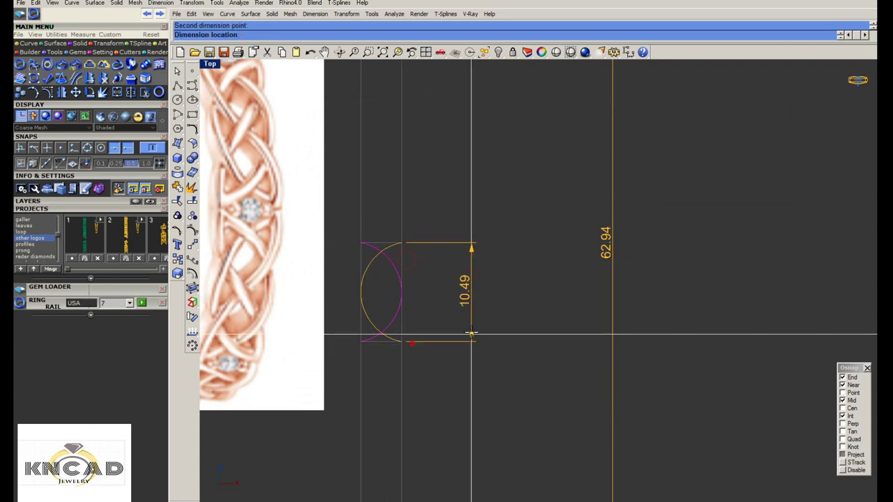
pyautogui.scroll(-2, 515, 318)
pyautogui.scroll(-1, 515, 318)
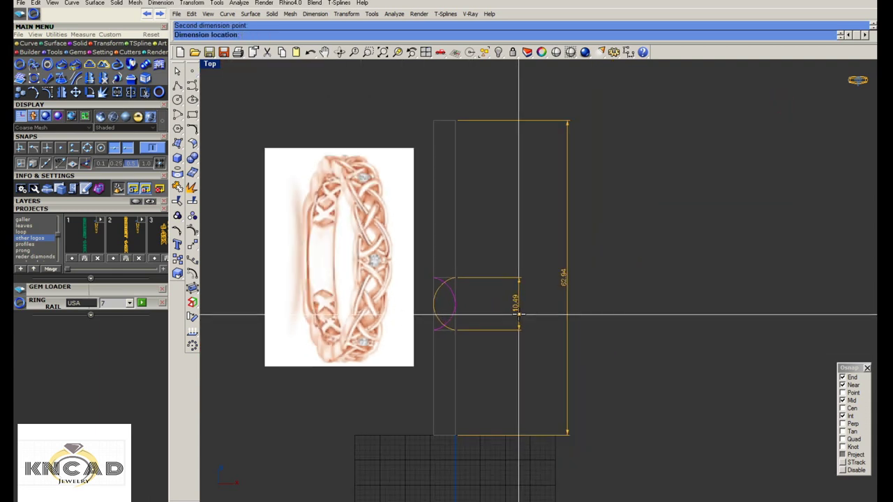
pyautogui.press('Escape')
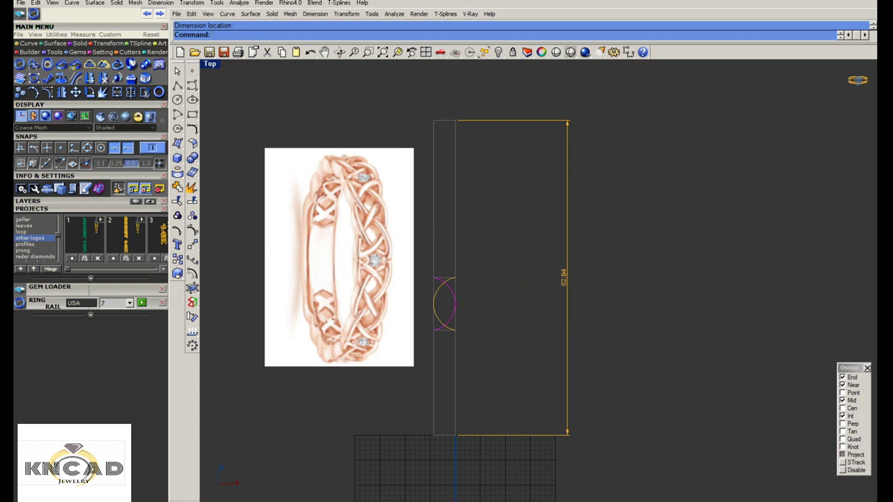
pyautogui.scroll(2, 375, 324)
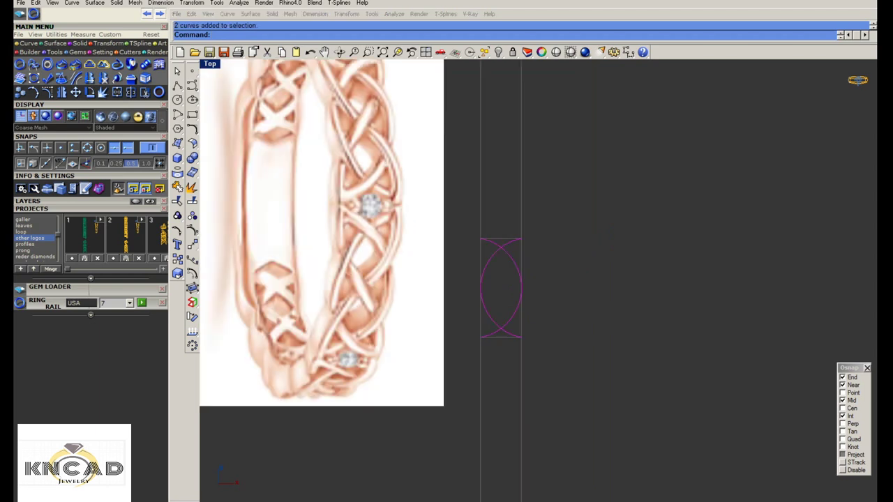
# Draw a diagonal arc across the lens from its top-left to bottom-right corner
pyautogui.click(193, 230)
pyautogui.scroll(2, 512, 276)
pyautogui.scroll(1, 513, 275)
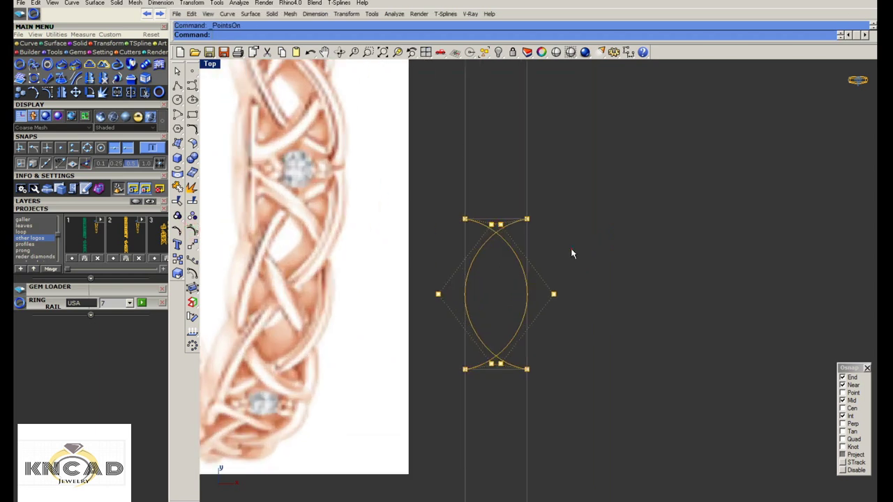
pyautogui.click(177, 70)
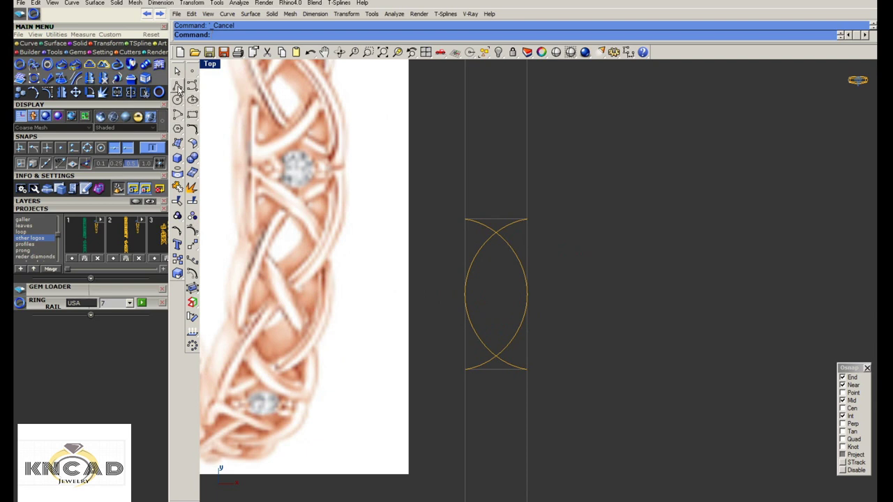
pyautogui.click(178, 113)
pyautogui.click(207, 124)
pyautogui.click(465, 220)
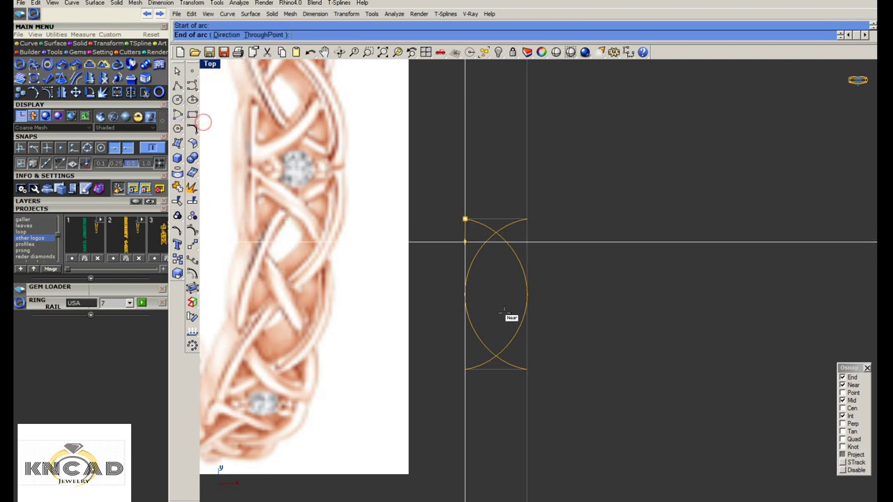
pyautogui.click(526, 369)
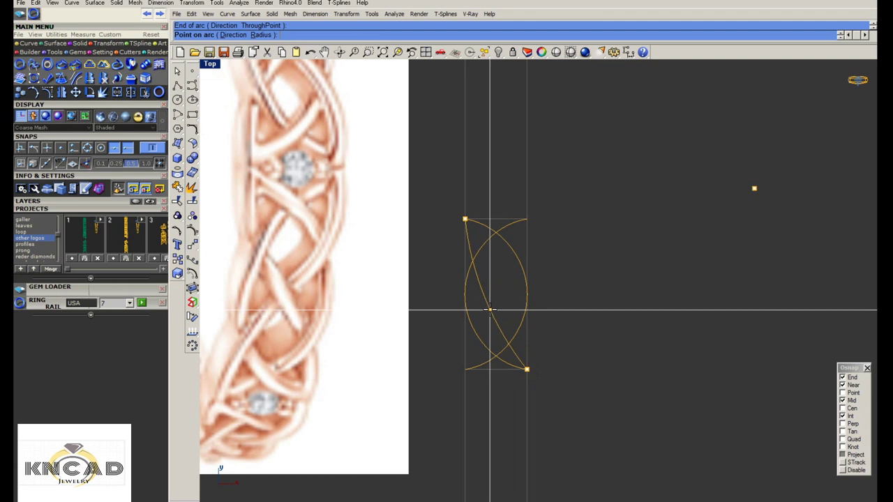
pyautogui.click(490, 310)
# Mirror a copy of the diagonal arc about the vertical centre line
pyautogui.click(494, 303)
pyautogui.write('mirror')
pyautogui.press('Return')
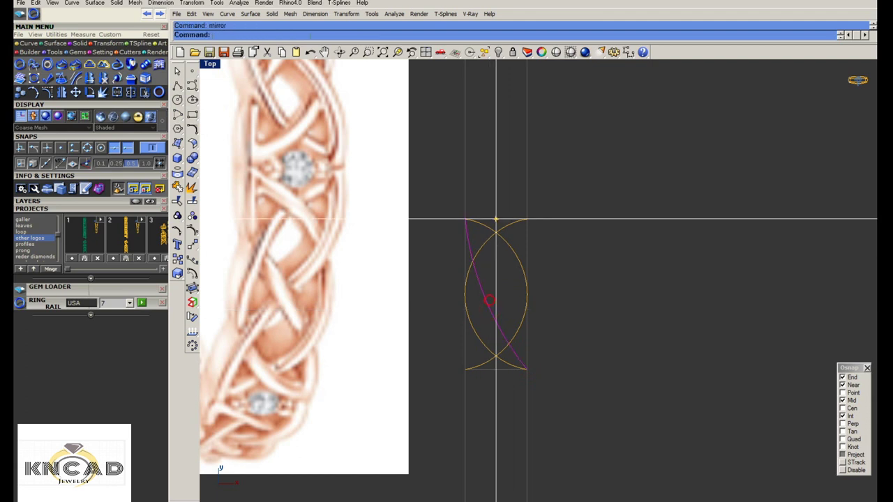
pyautogui.click(495, 219)
pyautogui.click(496, 206)
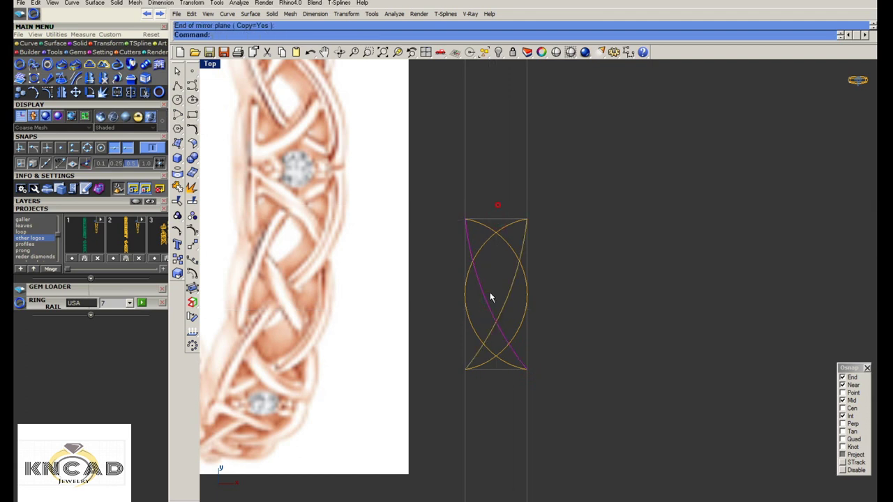
pyautogui.scroll(1, 491, 295)
pyautogui.click(178, 85)
# Draw a vertical centre line through the lens and lock it
pyautogui.click(498, 203)
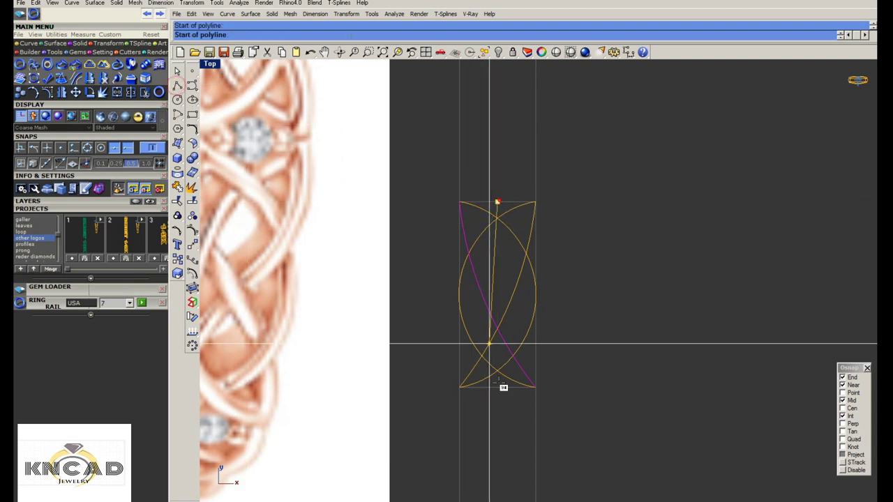
pyautogui.click(502, 389)
pyautogui.press('Return')
pyautogui.press('Return')
pyautogui.press('Escape')
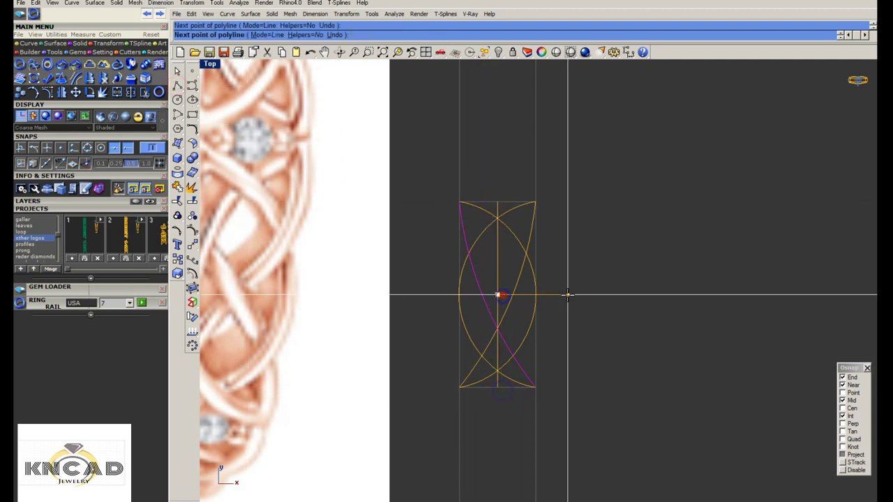
pyautogui.scroll(1, 508, 297)
pyautogui.press('Escape')
pyautogui.click(493, 259)
pyautogui.write('lock')
pyautogui.press('Return')
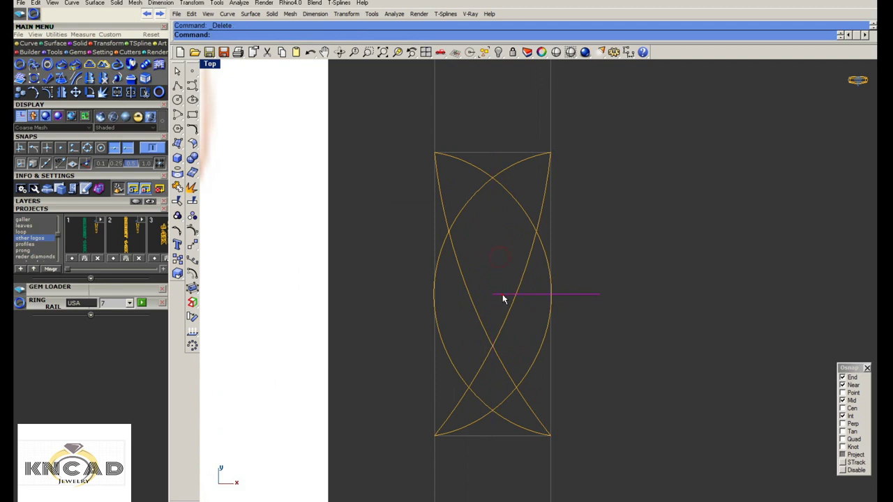
pyautogui.scroll(-1, 506, 300)
pyautogui.scroll(-1, 506, 300)
pyautogui.write('l')
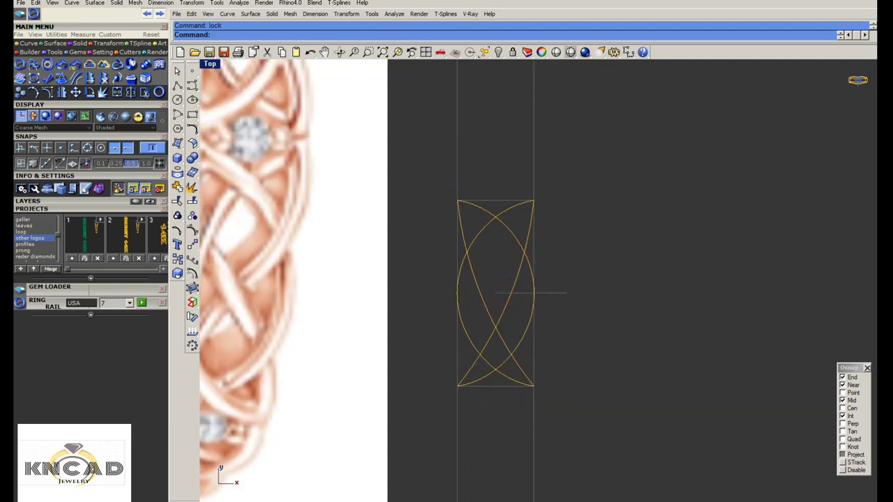
# Rebuild both crossing curves and move their middle and lower control points upward
pyautogui.click(493, 319)
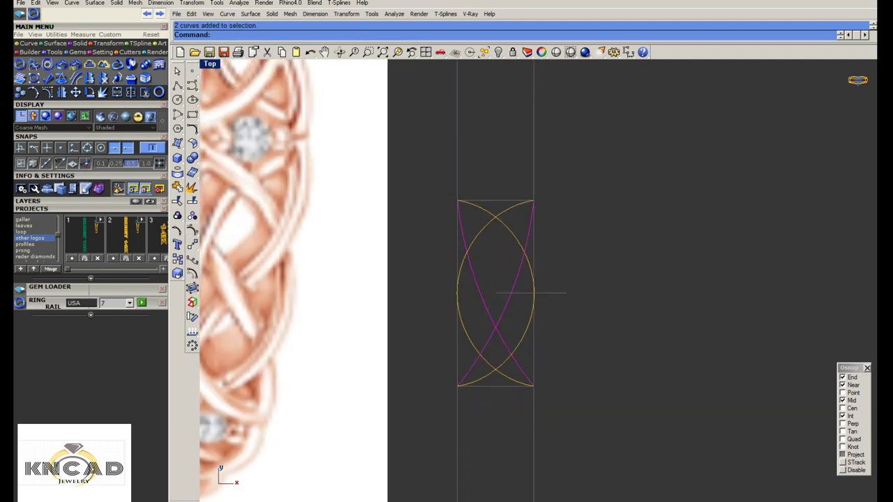
pyautogui.write('rebuild')
pyautogui.press('Return')
pyautogui.press('Return')
pyautogui.click(193, 231)
pyautogui.moveTo(427, 281); pyautogui.dragTo(526, 327)
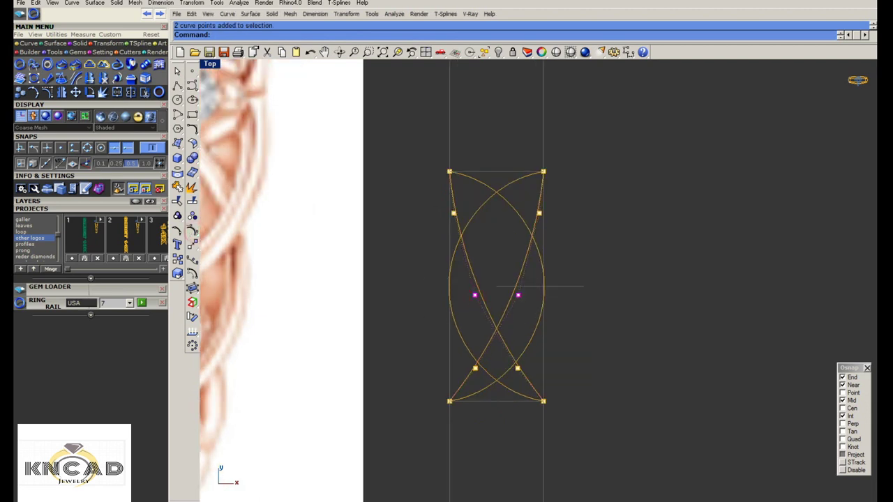
pyautogui.click(587, 294)
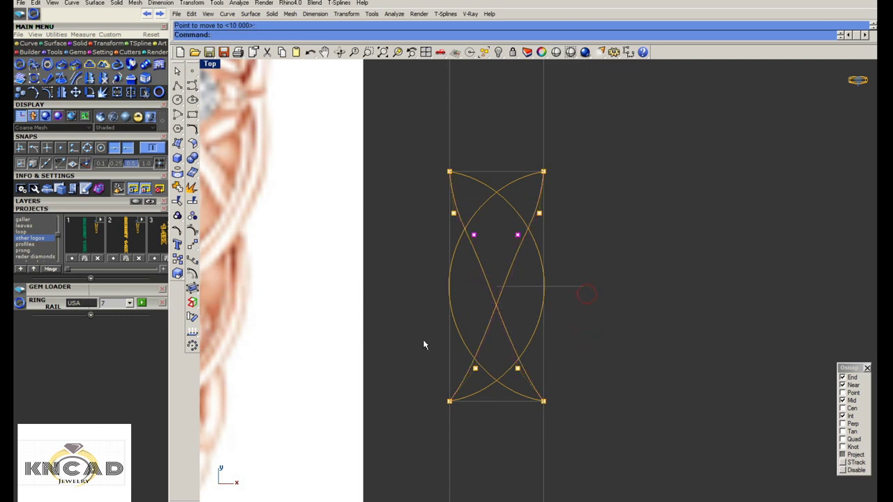
pyautogui.moveTo(424, 344); pyautogui.dragTo(584, 369)
pyautogui.press('Return')
pyautogui.click(591, 364)
pyautogui.click(595, 334)
# Rebuild the crossing curves with 4 control points
pyautogui.scroll(1, 485, 247)
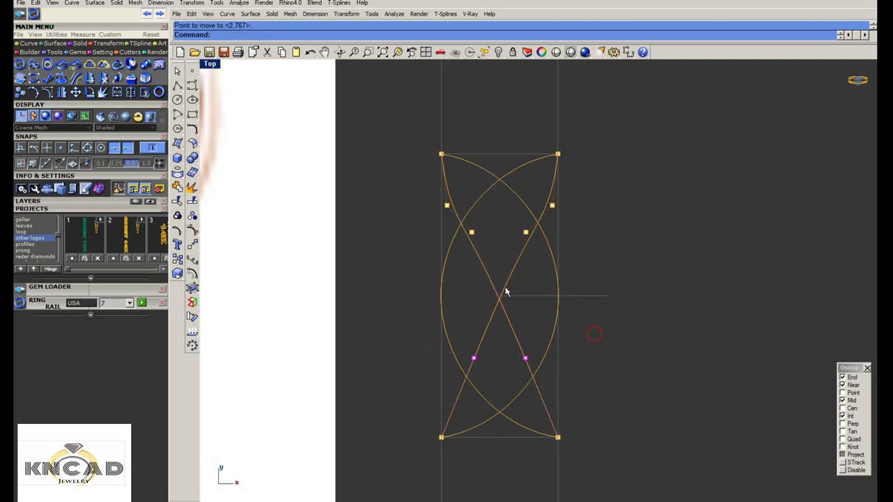
pyautogui.press('Escape')
pyautogui.click(523, 273)
pyautogui.write('Rebuild')
pyautogui.press('Return')
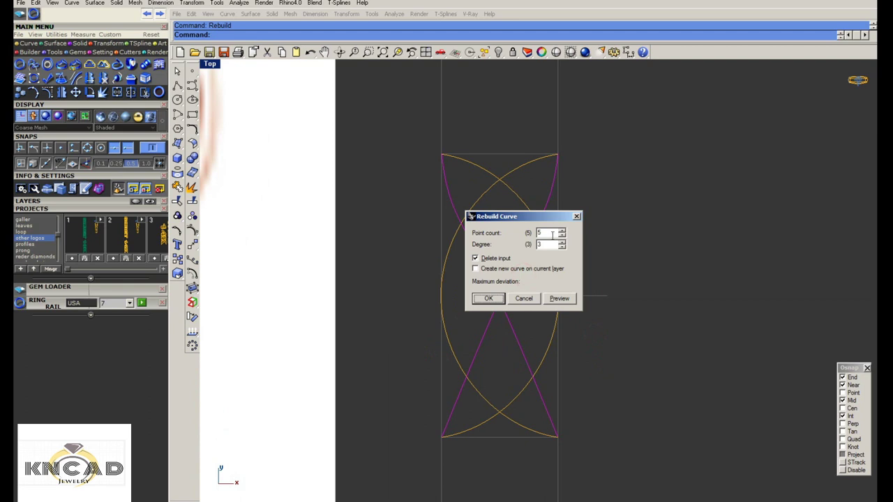
pyautogui.write('4')
pyautogui.click(559, 298)
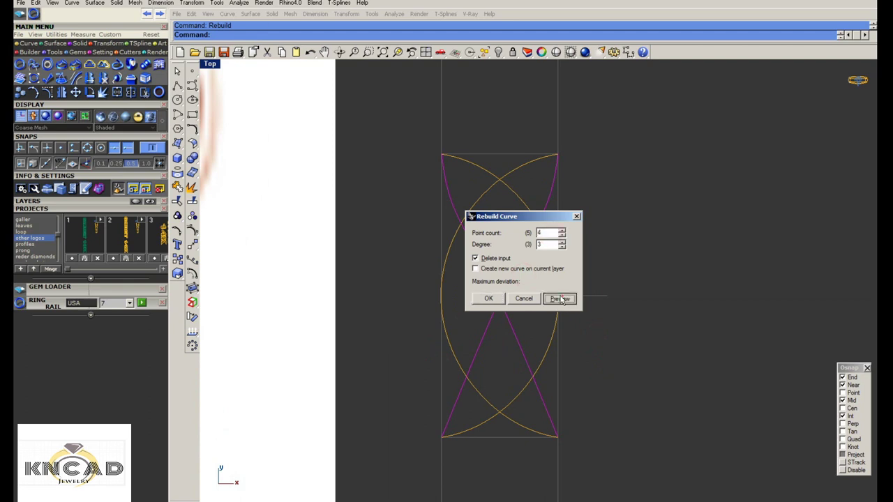
pyautogui.click(488, 298)
# Move the four inner control points so the curves cross at the lens centre
pyautogui.click(192, 229)
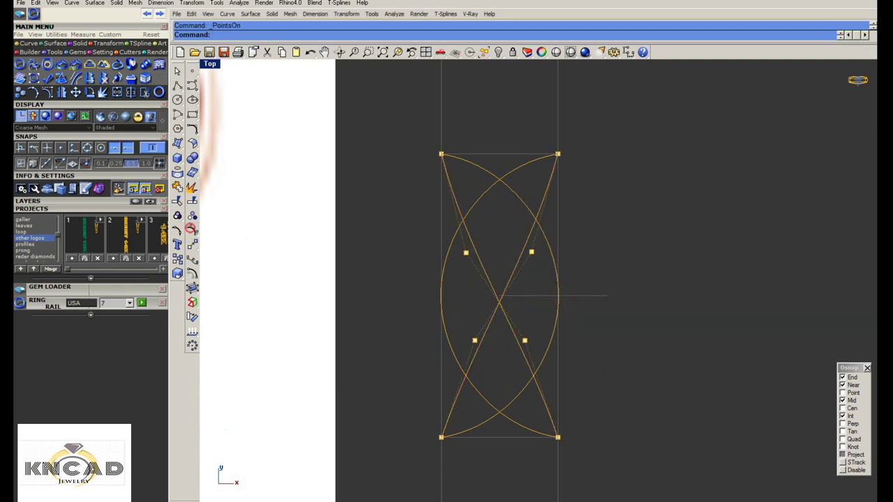
pyautogui.moveTo(457, 282); pyautogui.dragTo(537, 249)
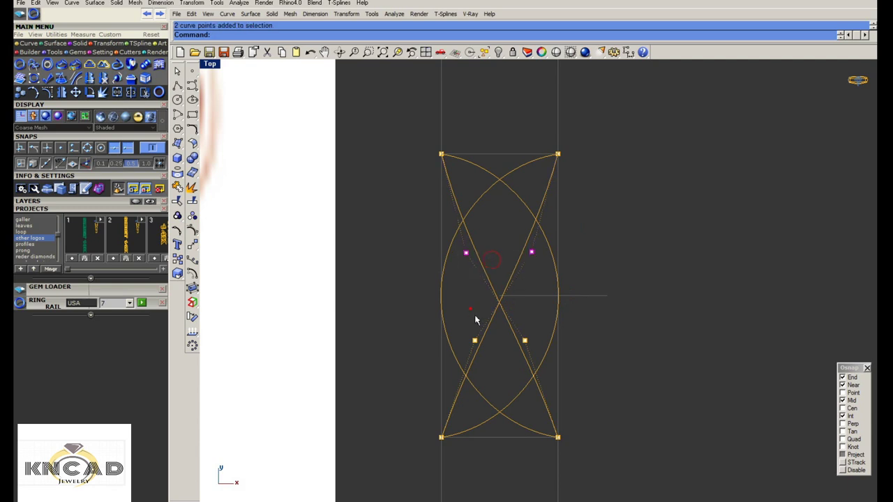
pyautogui.keyDown('shift'); pyautogui.moveTo(475, 321); pyautogui.dragTo(560, 362); pyautogui.keyUp('shift')
pyautogui.scroll(3, 499, 300)
pyautogui.write('m')
pyautogui.press('Return')
pyautogui.click(498, 301)
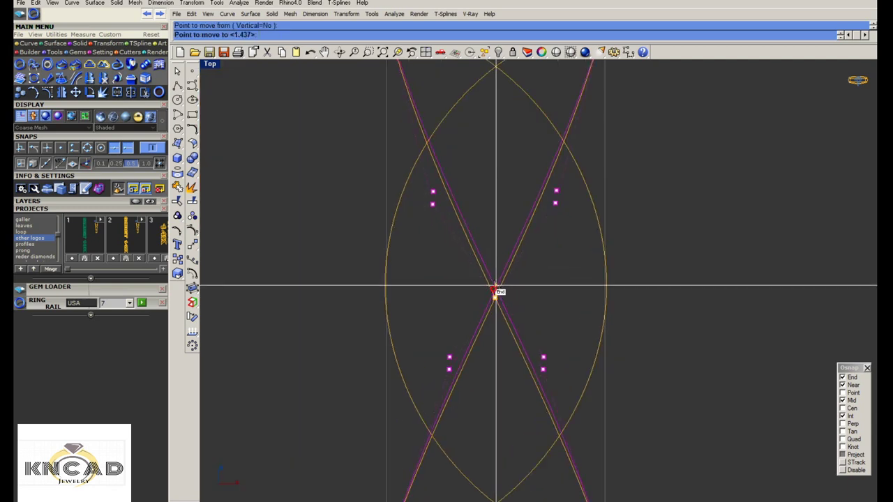
pyautogui.click(494, 291)
pyautogui.scroll(-4, 494, 293)
pyautogui.scroll(-3, 492, 298)
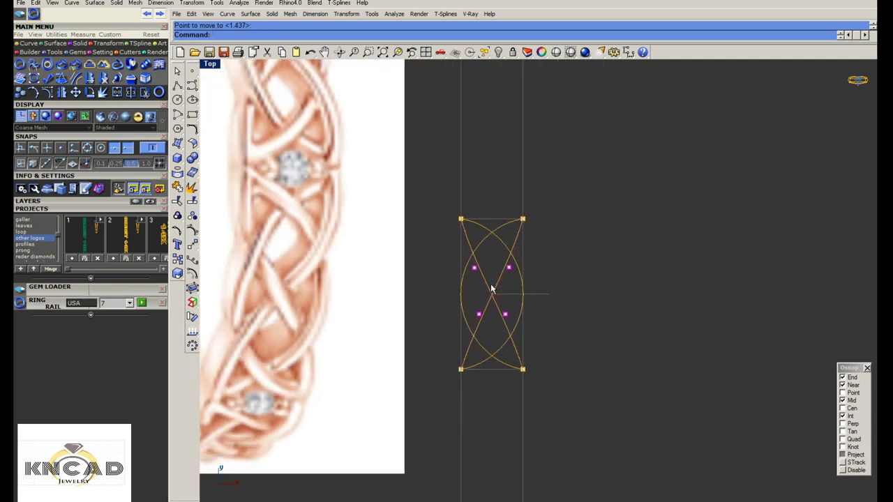
pyautogui.scroll(2, 499, 286)
# Start a one-direction scale of the curves from their centre, then cancel it
pyautogui.write('scale')
pyautogui.press('Return')
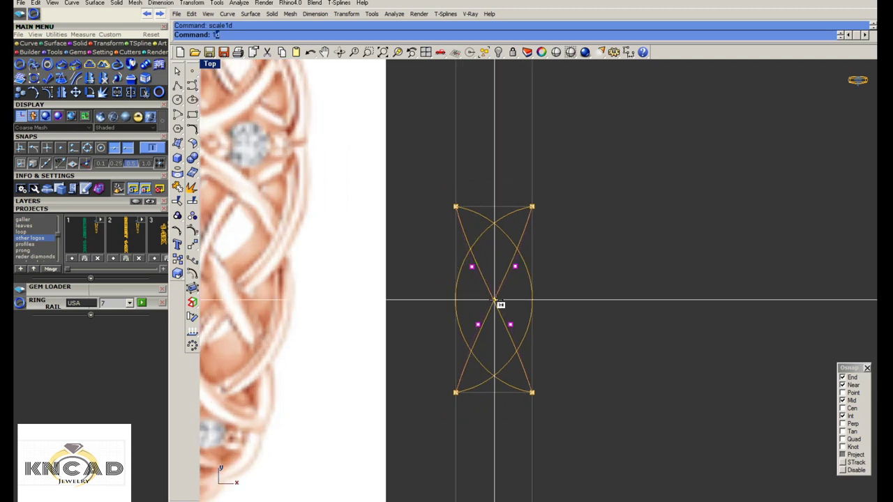
pyautogui.click(494, 300)
pyautogui.click(667, 300)
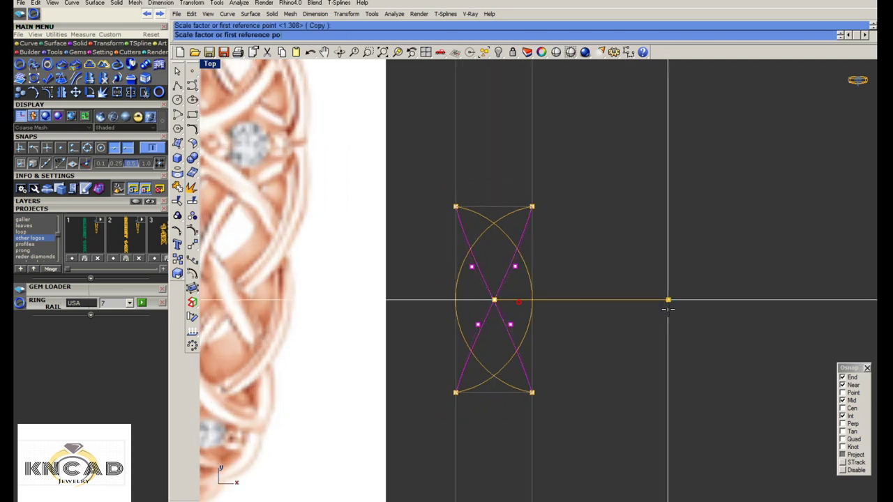
pyautogui.rightClick(470, 310)
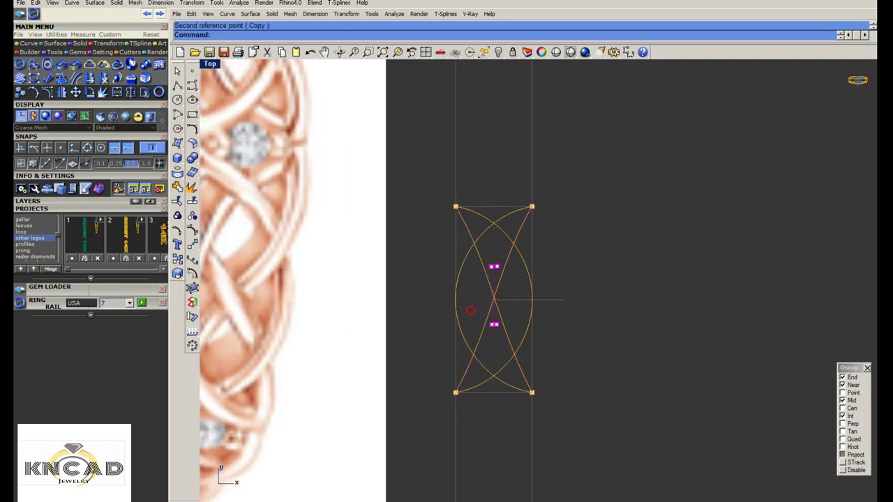
# Delete the bottom-left to top-right diagonal curve
pyautogui.click(485, 268)
pyautogui.click(501, 277)
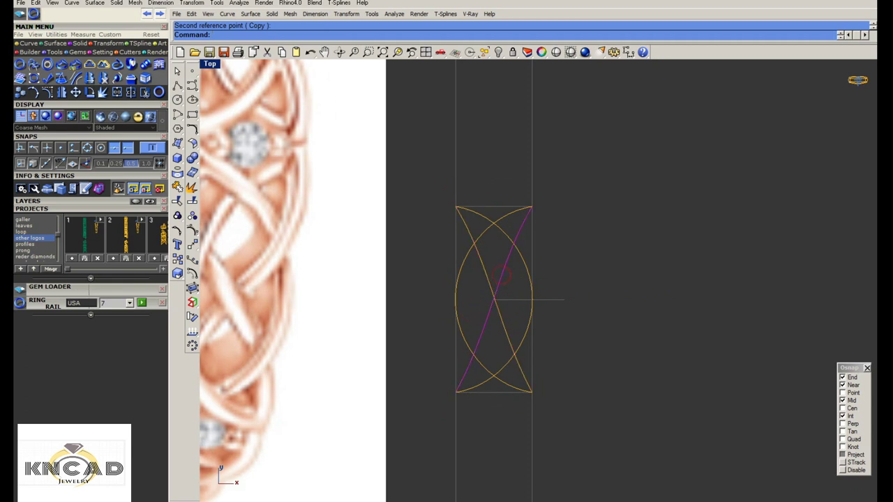
pyautogui.press('Delete')
pyautogui.click(501, 276)
pyautogui.scroll(-1, 508, 280)
pyautogui.scroll(-3, 520, 279)
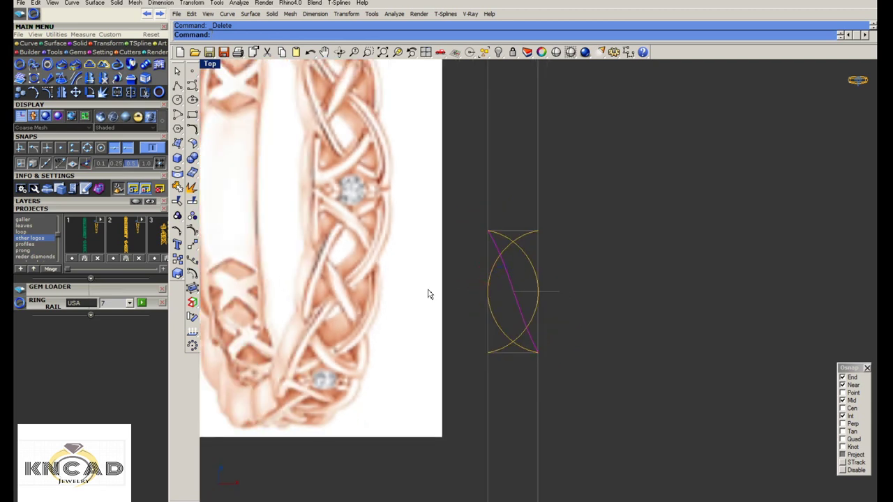
# Rebuild the remaining diagonal with 7 points, degree 3, and show its control points
pyautogui.write('Rebuild')
pyautogui.press('Return')
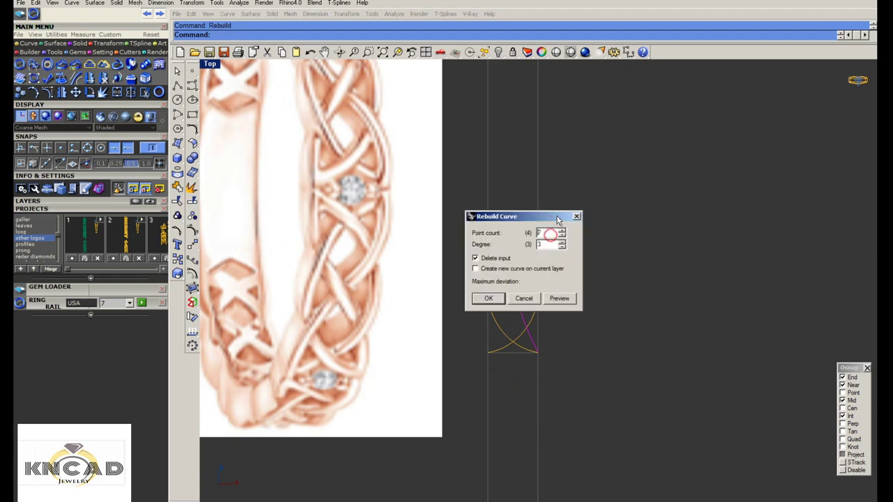
pyautogui.moveTo(516, 216); pyautogui.dragTo(643, 195)
pyautogui.click(686, 277)
pyautogui.click(618, 277)
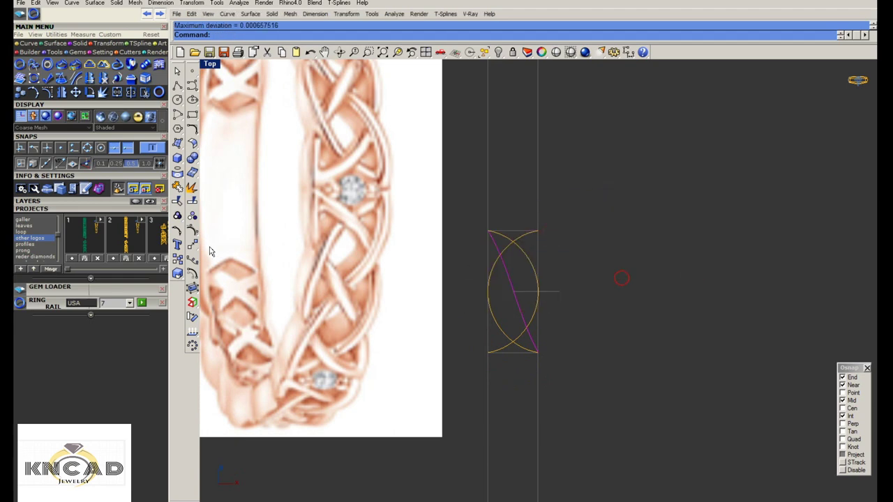
pyautogui.click(193, 231)
pyautogui.scroll(4, 476, 255)
# Move several control points of the remaining diagonal to bend it into a gentle S-shaped sweep
pyautogui.write('M')
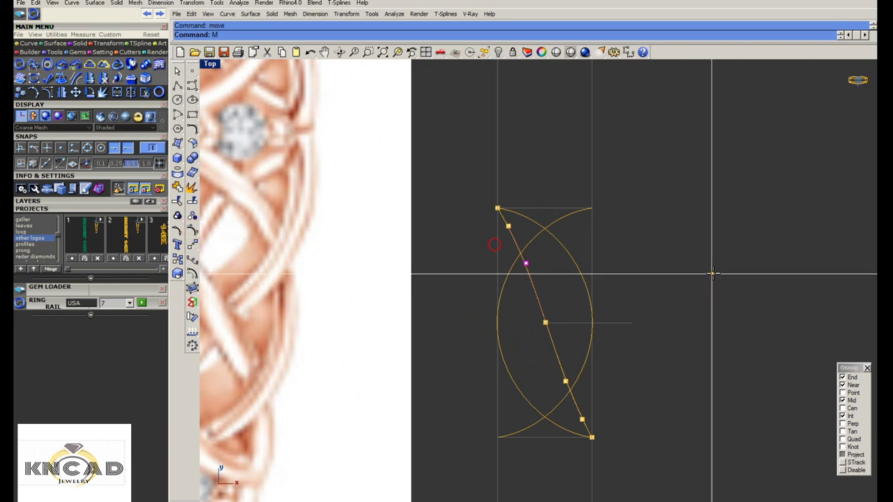
pyautogui.press('Return')
pyautogui.click(712, 273)
pyautogui.scroll(2, 675, 277)
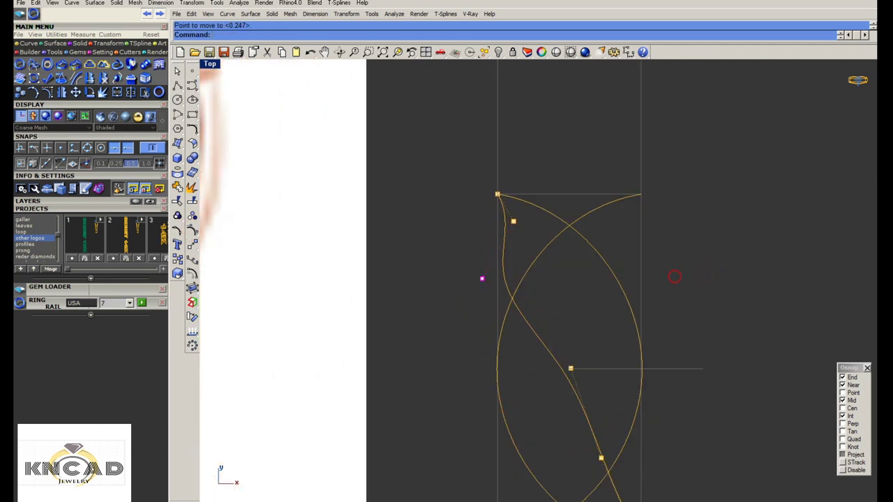
pyautogui.click(775, 279)
pyautogui.write('M')
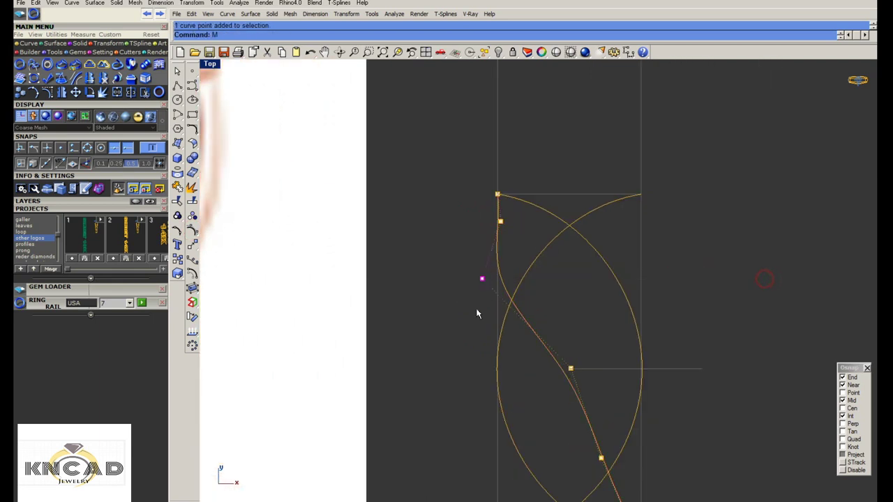
pyautogui.press('Return')
pyautogui.click(474, 310)
pyautogui.scroll(-2, 472, 309)
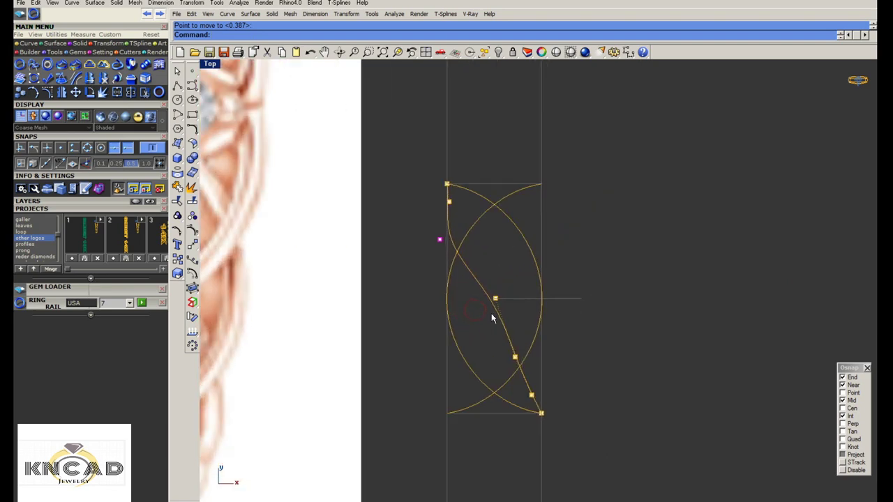
pyautogui.press('Return')
pyautogui.scroll(3, 494, 297)
pyautogui.click(551, 342)
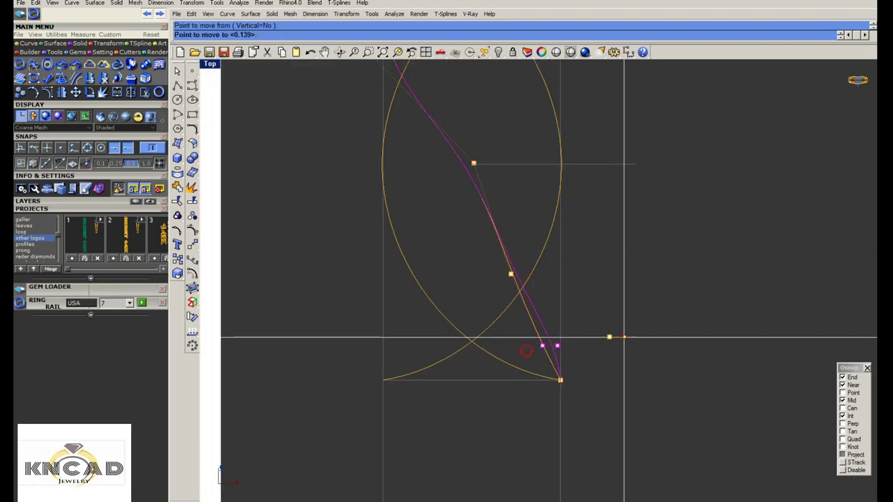
pyautogui.click(632, 337)
pyautogui.press('Return')
pyautogui.click(496, 268)
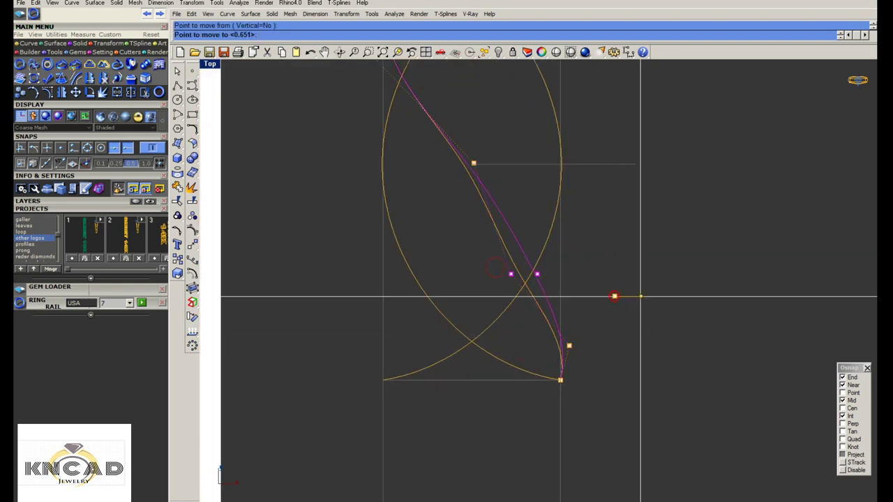
pyautogui.click(614, 296)
pyautogui.press('Return')
pyautogui.click(560, 358)
pyautogui.click(612, 360)
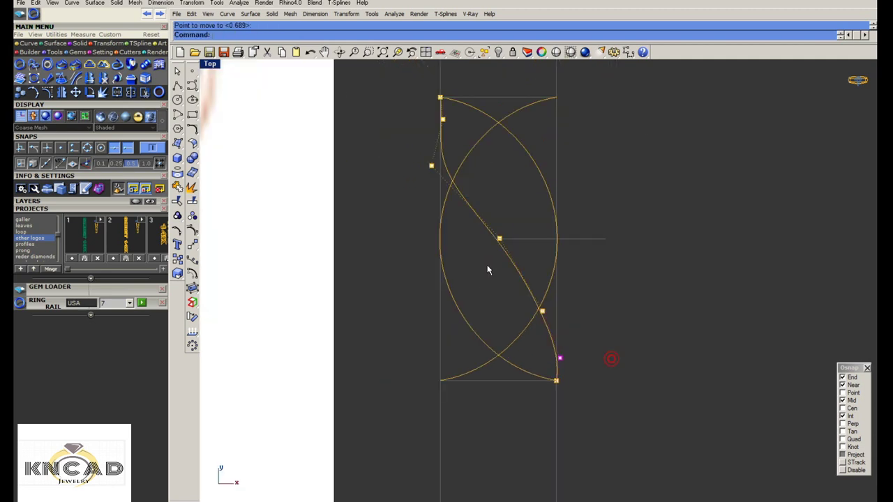
# Drag the S-curve's upper control point so its end sweeps smoothly into the top corner
pyautogui.scroll(-3, 488, 271)
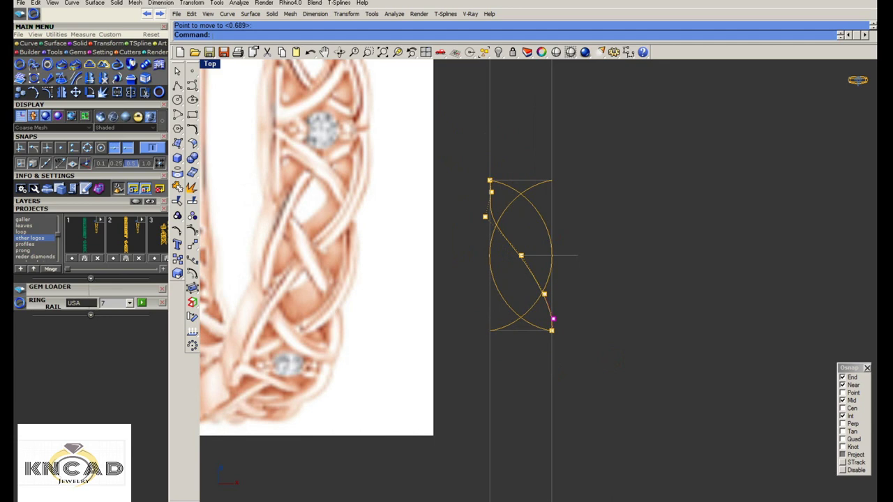
pyautogui.scroll(2, 520, 259)
pyautogui.click(522, 257)
pyautogui.scroll(2, 467, 176)
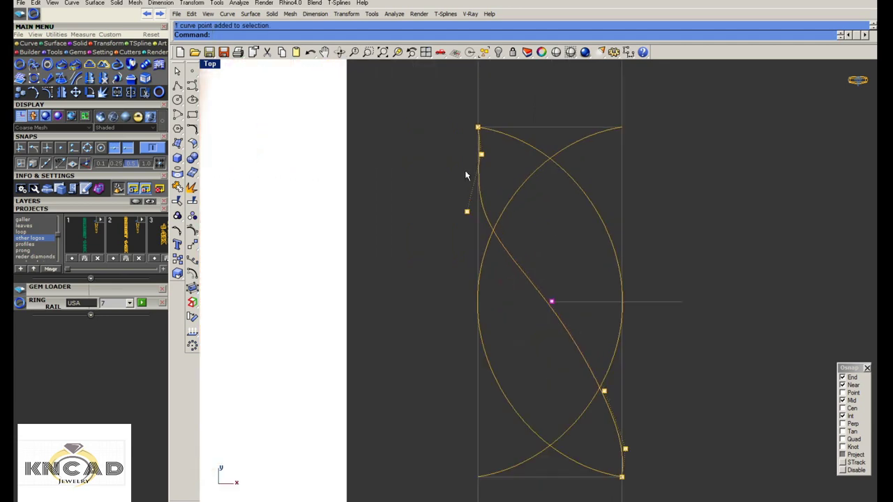
pyautogui.moveTo(531, 244); pyautogui.dragTo(542, 235)
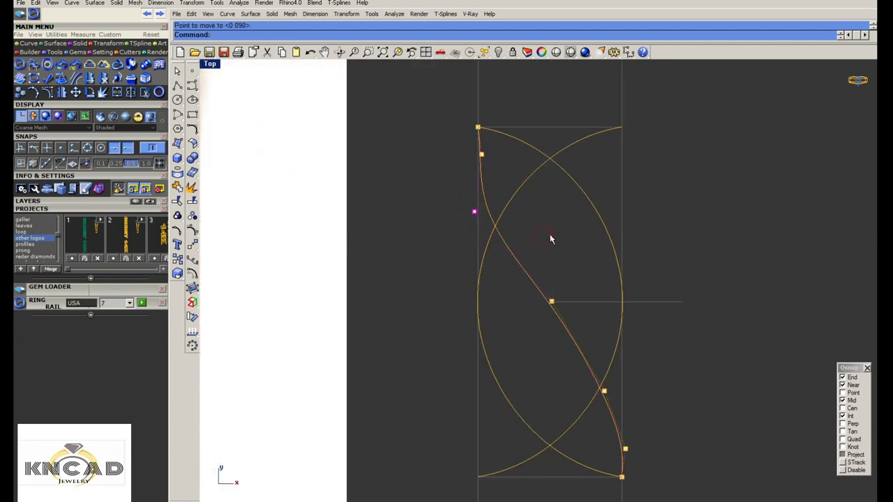
pyautogui.scroll(2, 472, 174)
pyautogui.scroll(2, 471, 174)
pyautogui.moveTo(479, 144); pyautogui.dragTo(469, 144)
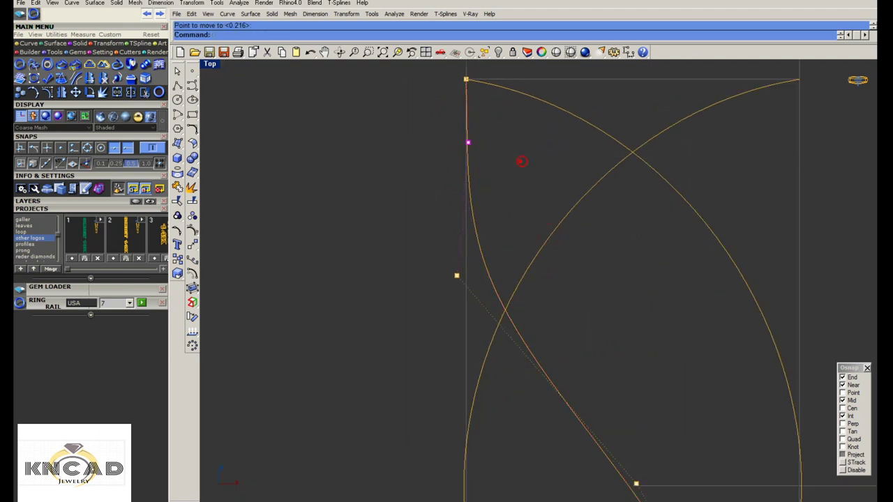
pyautogui.scroll(-3, 492, 202)
pyautogui.scroll(-2, 492, 202)
pyautogui.scroll(-1, 509, 209)
pyautogui.scroll(-1, 509, 209)
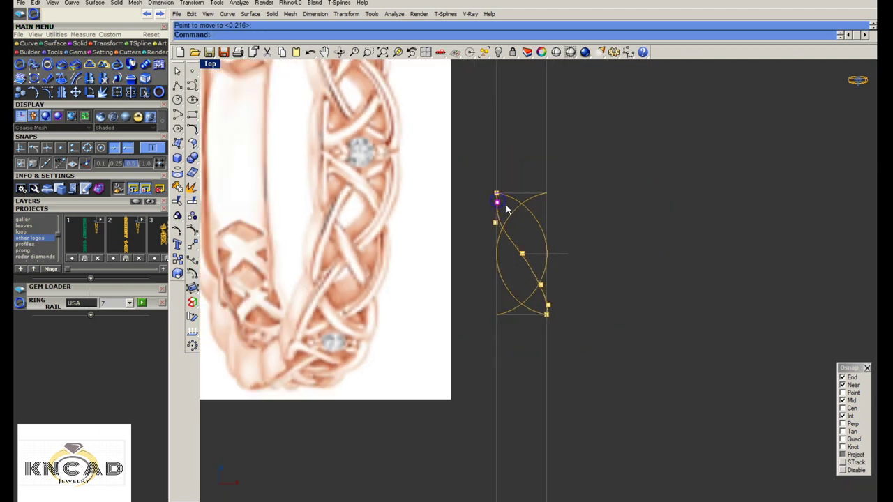
pyautogui.scroll(-1, 536, 258)
# Mirror the S-curve about the vertical centre line of the unit and save
pyautogui.press('Escape')
pyautogui.click(529, 259)
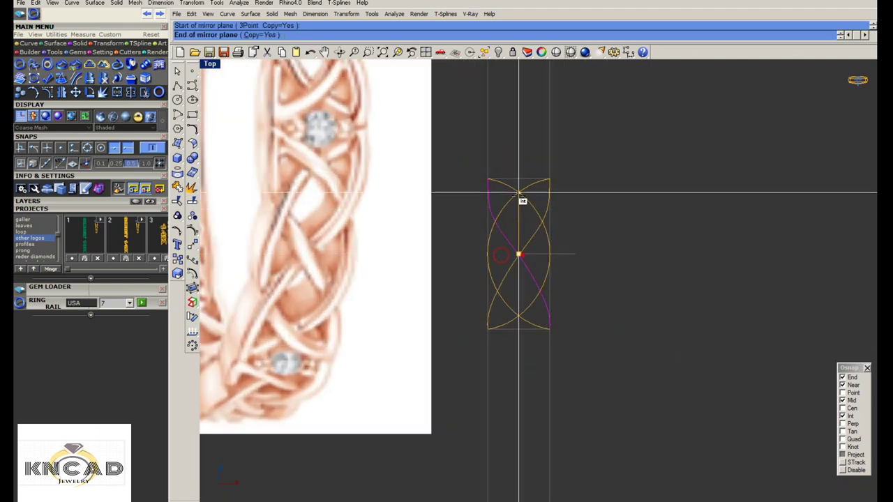
pyautogui.click(518, 255)
pyautogui.click(518, 166)
pyautogui.write('Sa')
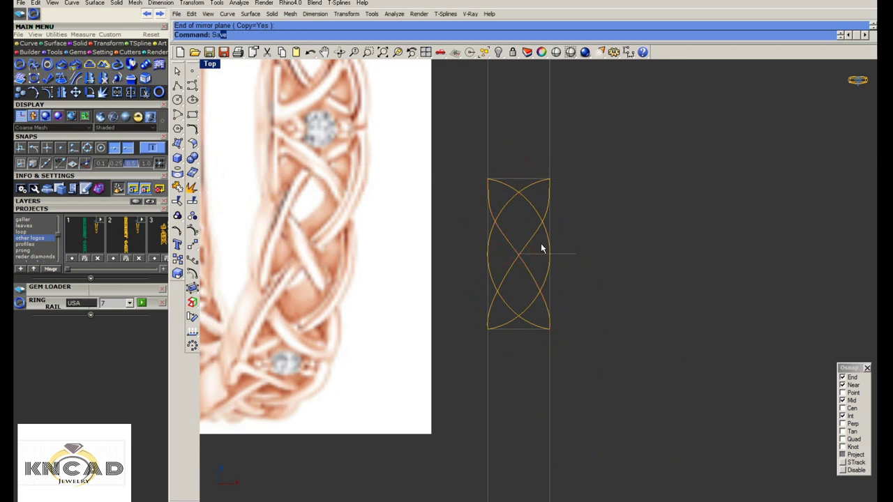
pyautogui.press('Return')
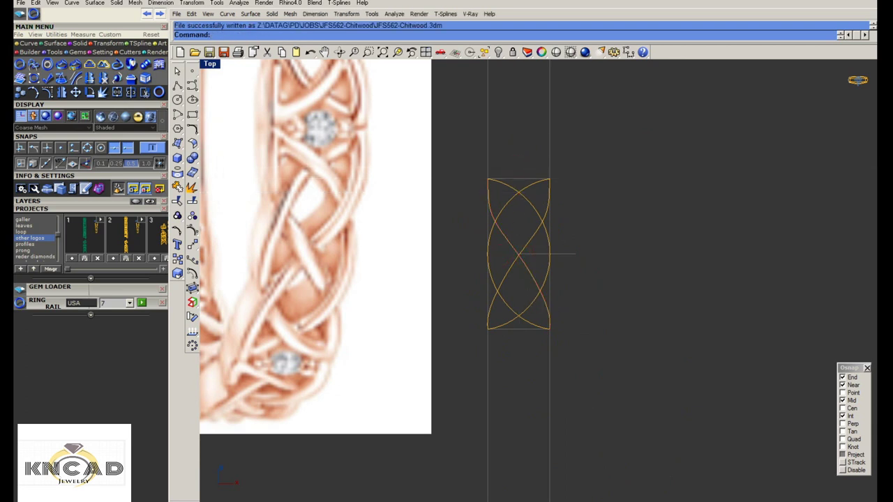
# Show the S-curve's control points and scale its end points one-directionally about the curve centre
pyautogui.scroll(1, 518, 258)
pyautogui.click(517, 256)
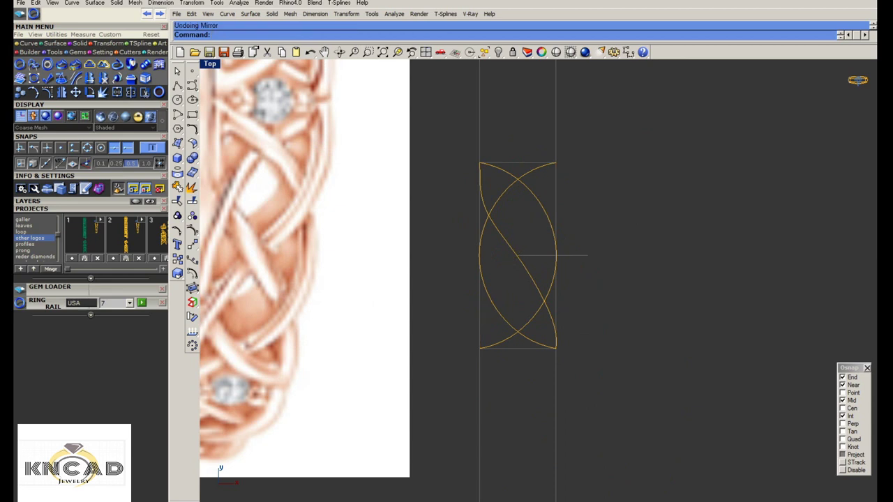
pyautogui.click(194, 231)
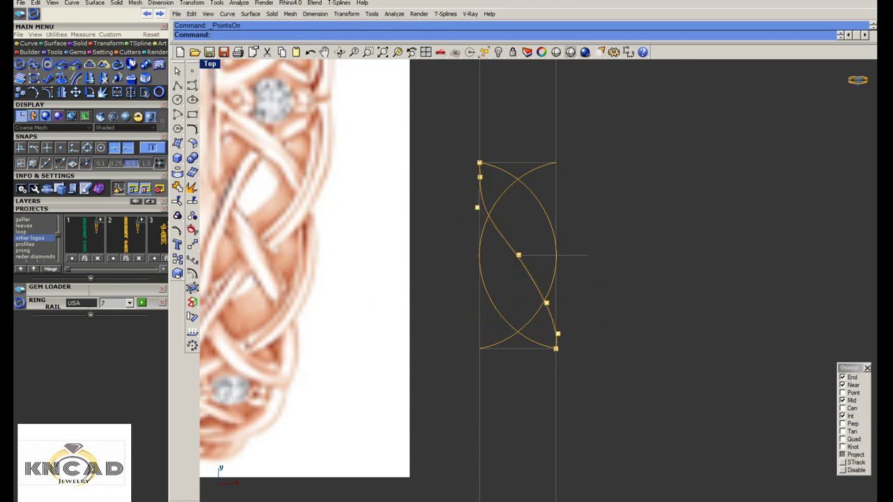
pyautogui.moveTo(452, 191); pyautogui.dragTo(530, 220)
pyautogui.moveTo(524, 287); pyautogui.dragTo(552, 305)
pyautogui.click(517, 255)
pyautogui.click(537, 405)
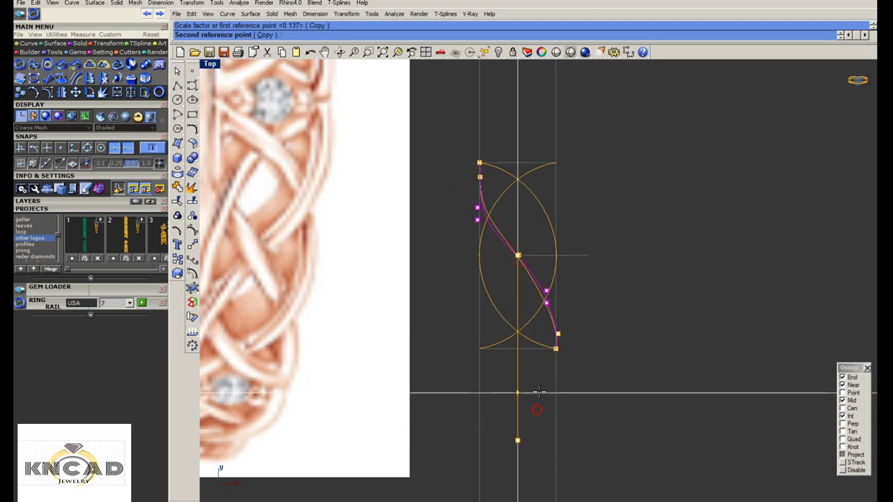
pyautogui.click(539, 392)
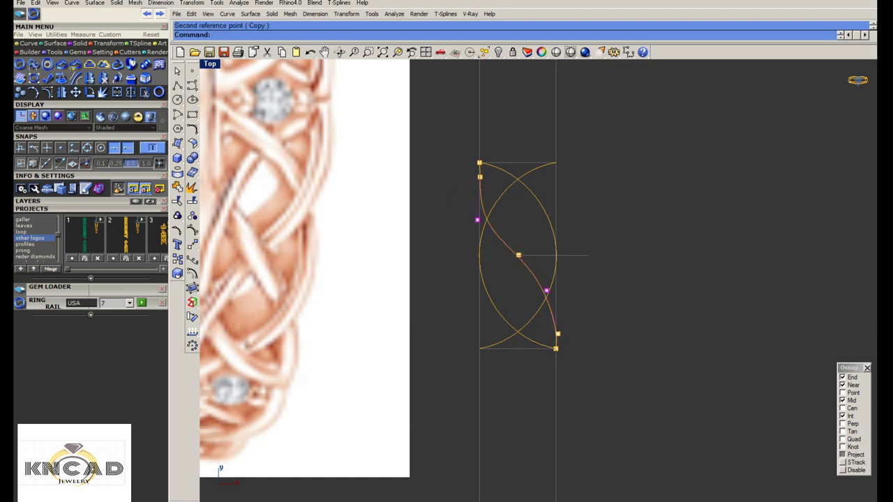
# Scale the control point near the curve's top about the curve centre as well
pyautogui.scroll(2, 509, 212)
pyautogui.click(457, 164)
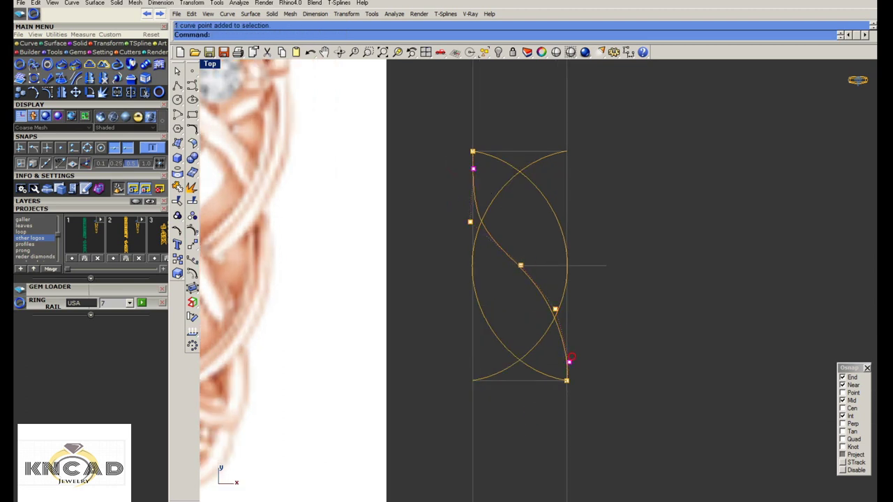
pyautogui.press('Return')
pyautogui.click(523, 269)
pyautogui.click(523, 459)
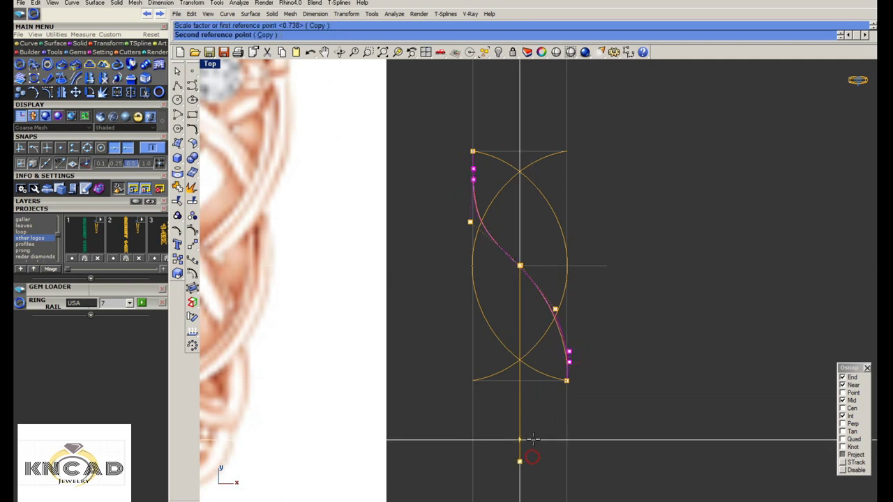
pyautogui.write('mirror')
# Mirror a copy of the S-curve into a crossing pair and save JFS562-Chitwood.3dm
pyautogui.click(521, 267)
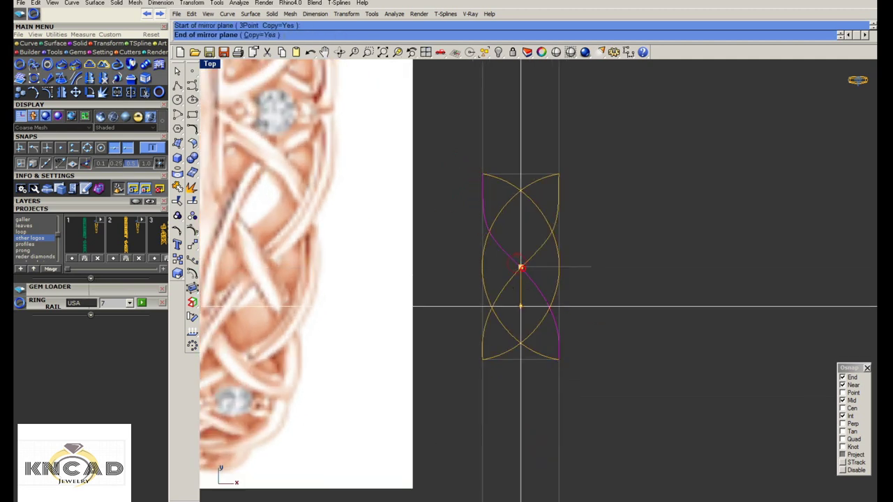
pyautogui.click(521, 305)
pyautogui.press('Return')
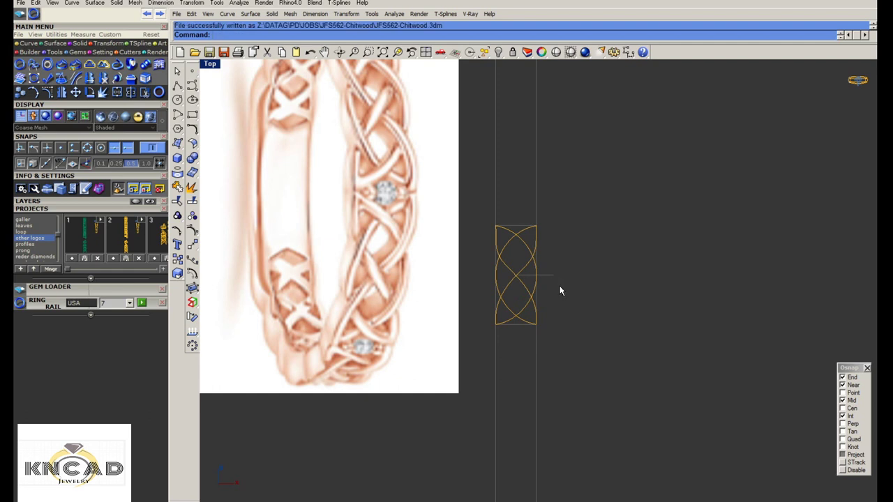
# Delete the extra curve, try a trial pipe on the knot curves, then undo it
pyautogui.press('Delete')
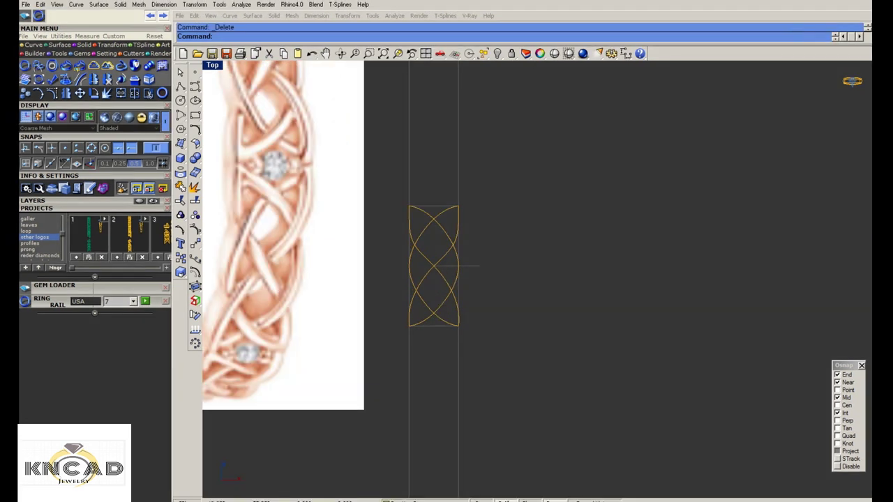
pyautogui.click(180, 158)
pyautogui.click(251, 183)
pyautogui.press('Return')
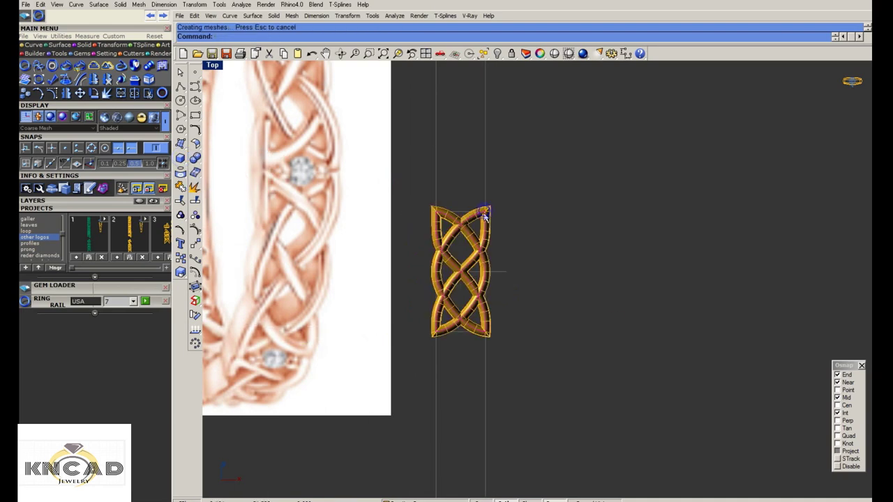
pyautogui.hotkey('ctrl', 'z')
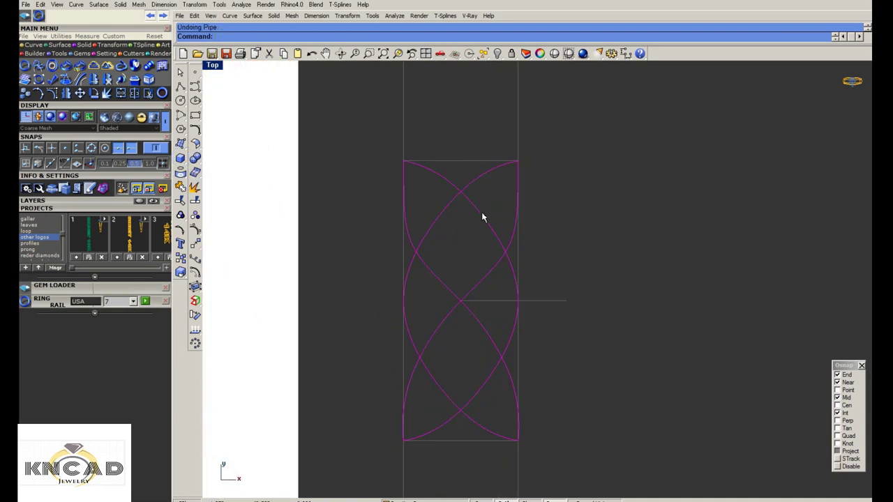
# Show the knot curves' control points and select the upper side and lower points
pyautogui.click(194, 231)
pyautogui.click(395, 203)
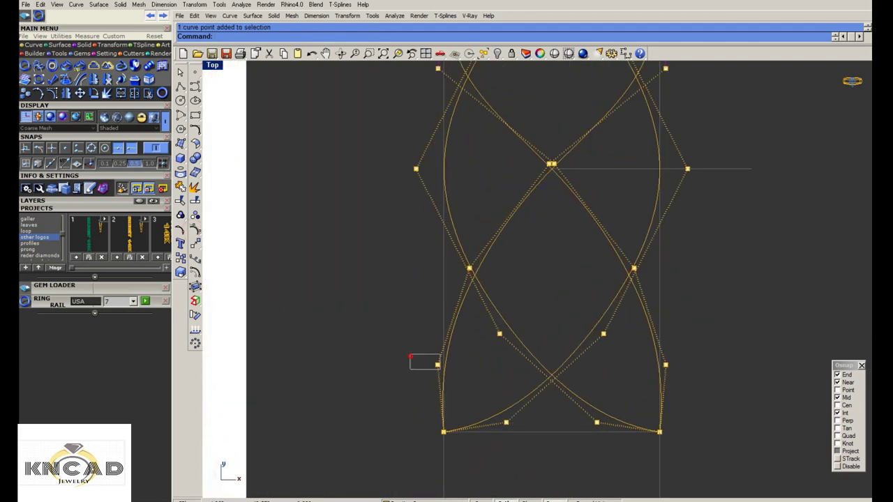
pyautogui.moveTo(440, 370); pyautogui.dragTo(457, 379)
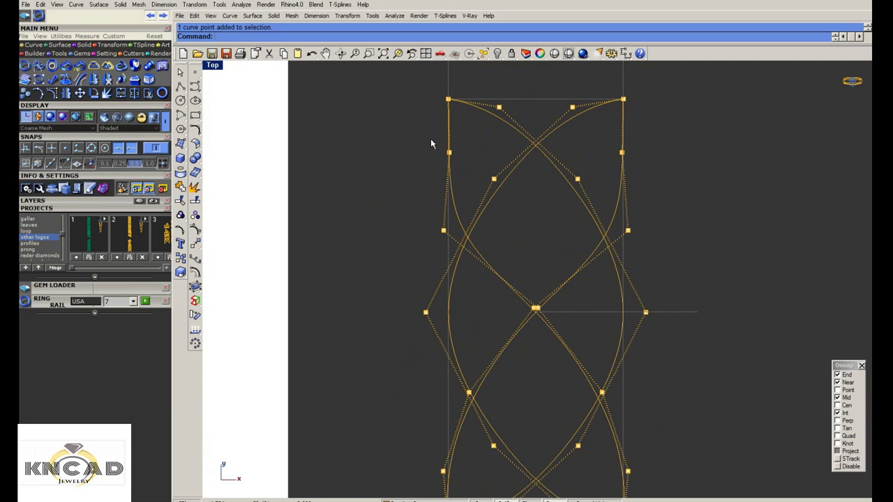
pyautogui.moveTo(431, 139); pyautogui.dragTo(655, 172)
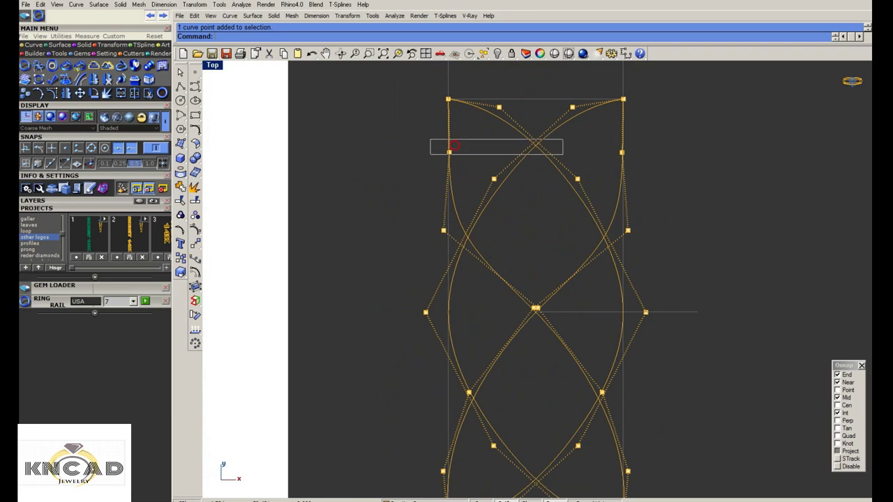
pyautogui.scroll(3, 614, 161)
pyautogui.scroll(2, 607, 189)
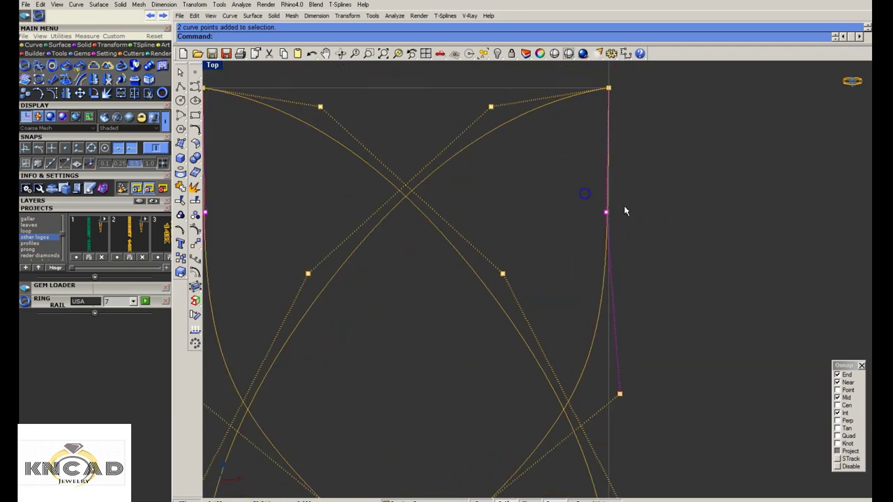
# Scale the selected control points about the curve crossing so the ends meet the edges
pyautogui.write('scale')
pyautogui.press('Return')
pyautogui.click(405, 195)
pyautogui.scroll(1, 658, 196)
pyautogui.click(658, 195)
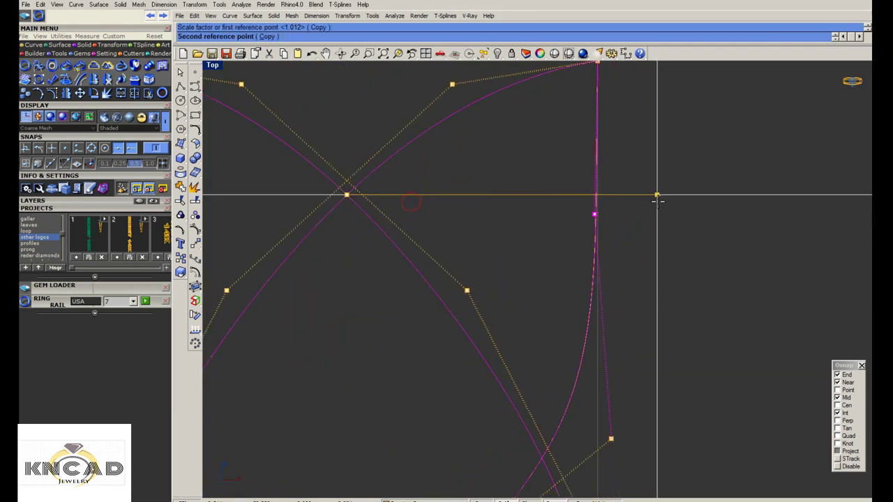
pyautogui.click(658, 201)
pyautogui.scroll(-3, 662, 201)
pyautogui.press('Return')
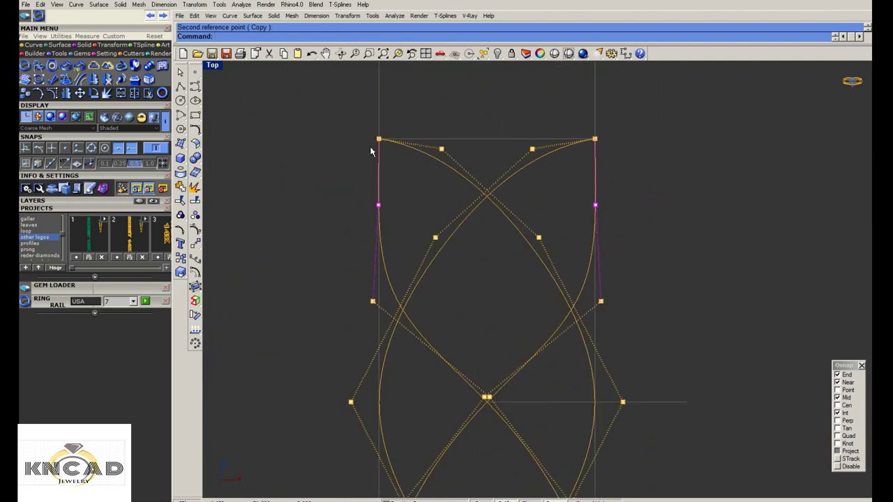
# Scale the top corner control points outward from the unit's centre
pyautogui.scroll(1, 371, 150)
pyautogui.moveTo(394, 150); pyautogui.dragTo(370, 124)
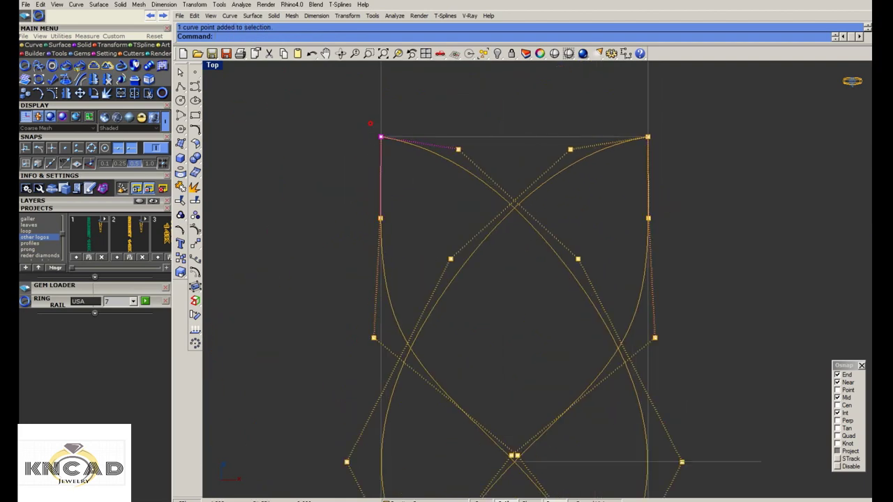
pyautogui.press('Return')
pyautogui.click(515, 138)
pyautogui.click(750, 137)
pyautogui.scroll(-4, 750, 137)
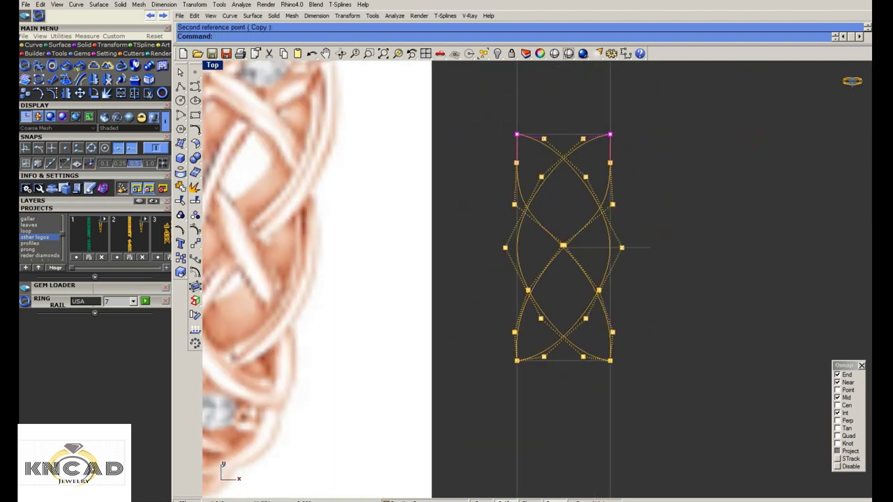
# Scale the two bottom corner control points about the point between them, then select all knot curves
pyautogui.press('Escape')
pyautogui.scroll(2, 510, 350)
pyautogui.moveTo(503, 366); pyautogui.dragTo(540, 392)
pyautogui.keyDown('shift'); pyautogui.moveTo(670, 352); pyautogui.dragTo(702, 391); pyautogui.keyUp('shift')
pyautogui.scroll(2, 618, 377)
pyautogui.press('Return')
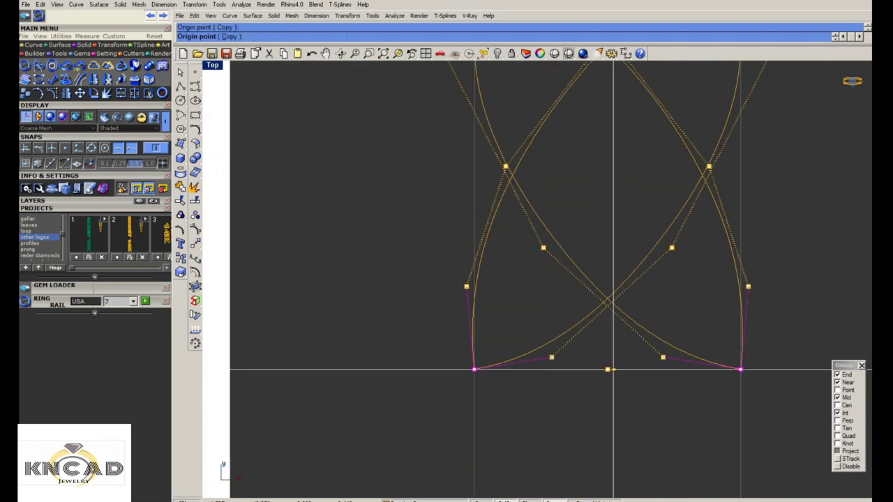
pyautogui.click(609, 370)
pyautogui.click(787, 370)
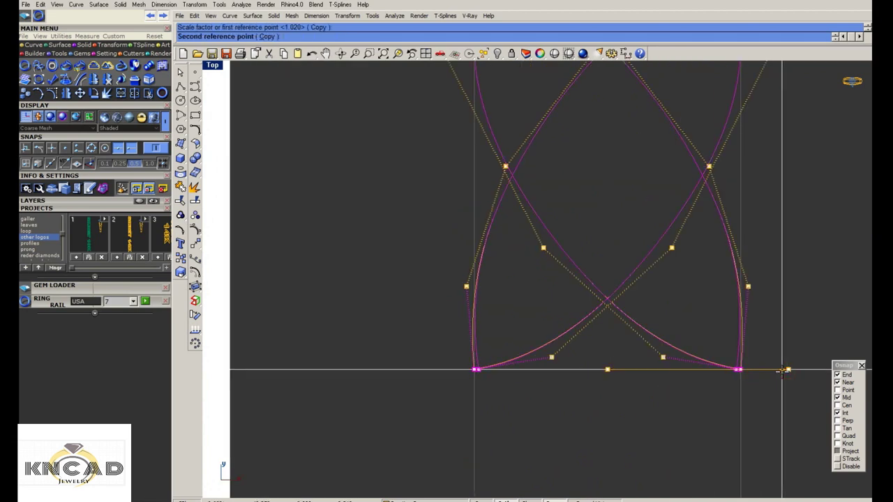
pyautogui.click(783, 370)
pyautogui.scroll(-3, 494, 347)
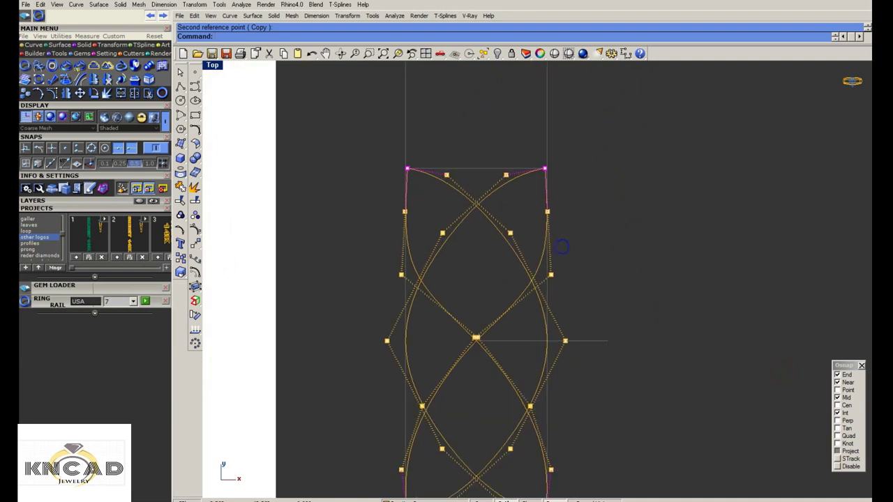
pyautogui.scroll(-3, 454, 202)
pyautogui.moveTo(492, 341); pyautogui.dragTo(399, 162)
pyautogui.rightClick(451, 33)
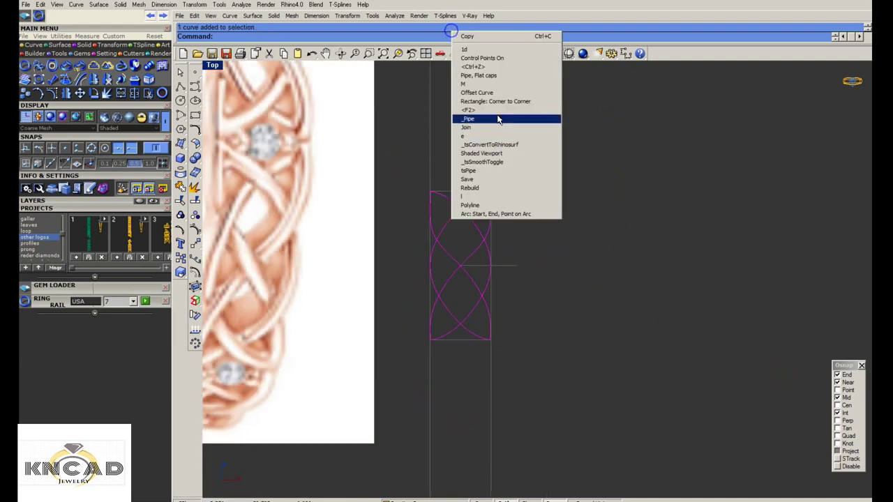
pyautogui.click(497, 81)
pyautogui.press('Return')
pyautogui.press('Return')
pyautogui.scroll(3, 488, 219)
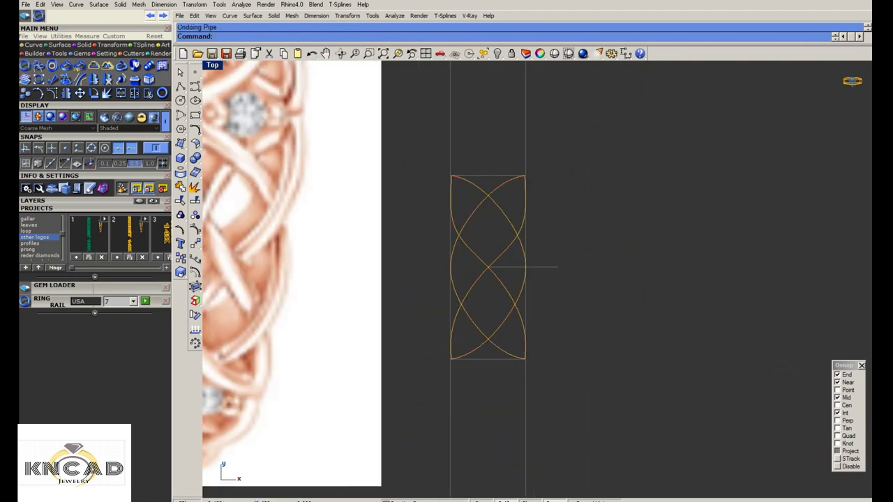
# Draw a rectangle around the knot unit from the top-left to the bottom-right curve end
pyautogui.click(196, 116)
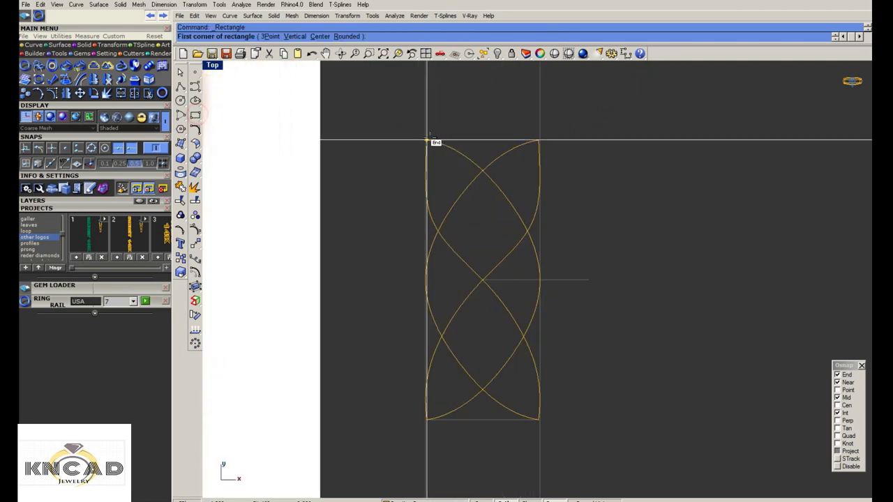
pyautogui.click(433, 132)
pyautogui.scroll(-3, 433, 136)
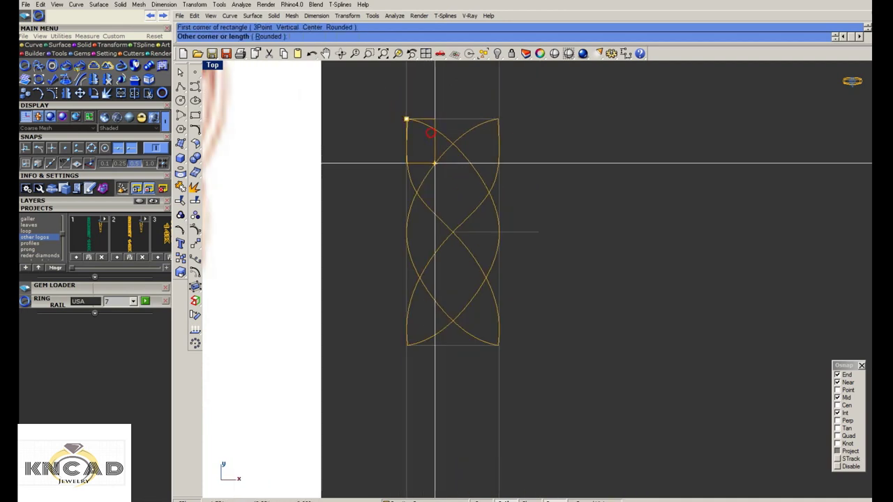
pyautogui.scroll(3, 498, 357)
pyautogui.click(498, 340)
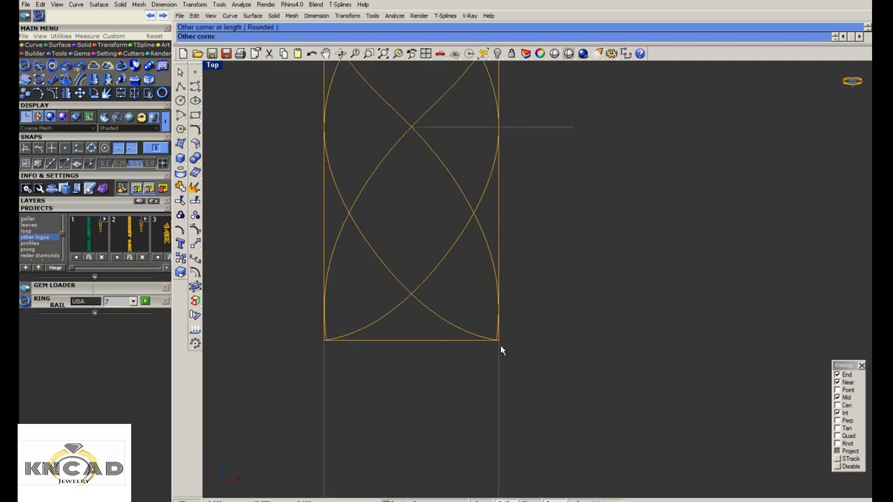
pyautogui.scroll(-4, 477, 337)
# Offset the rectangle 0.4 inward to create a smaller inner rectangle
pyautogui.click(47, 202)
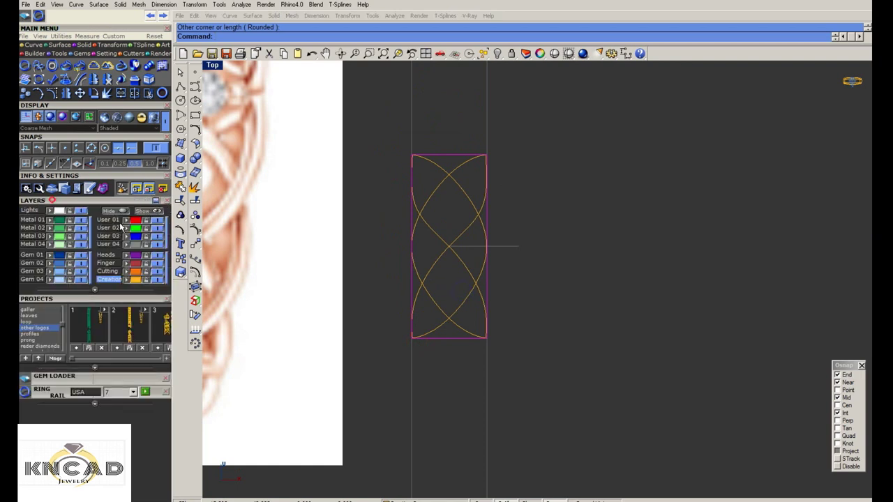
pyautogui.scroll(4, 449, 160)
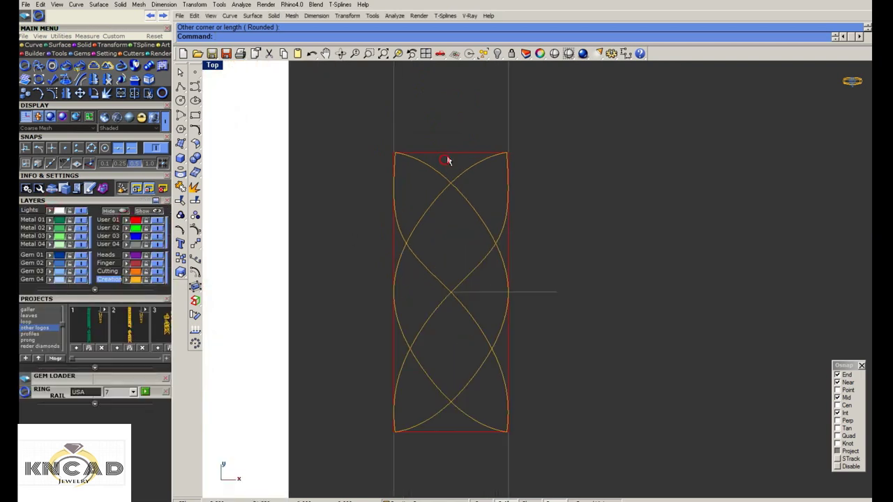
pyautogui.click(196, 129)
pyautogui.click(297, 141)
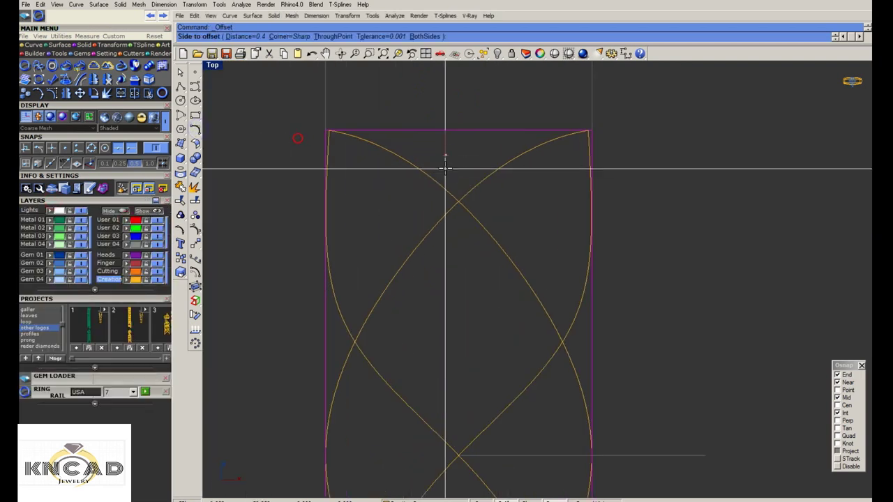
pyautogui.click(446, 166)
# Move the inner offset rectangle and then the outer rectangle onto the red User 01 layer
pyautogui.press('Escape')
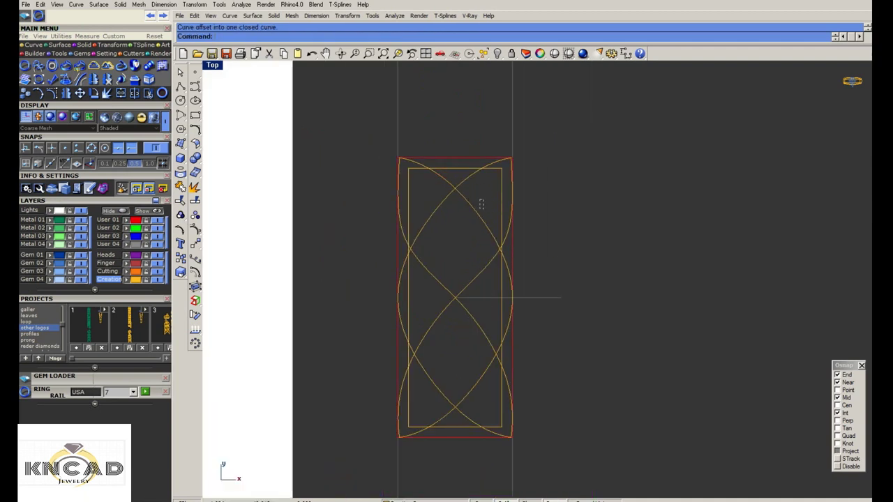
pyautogui.click(409, 190)
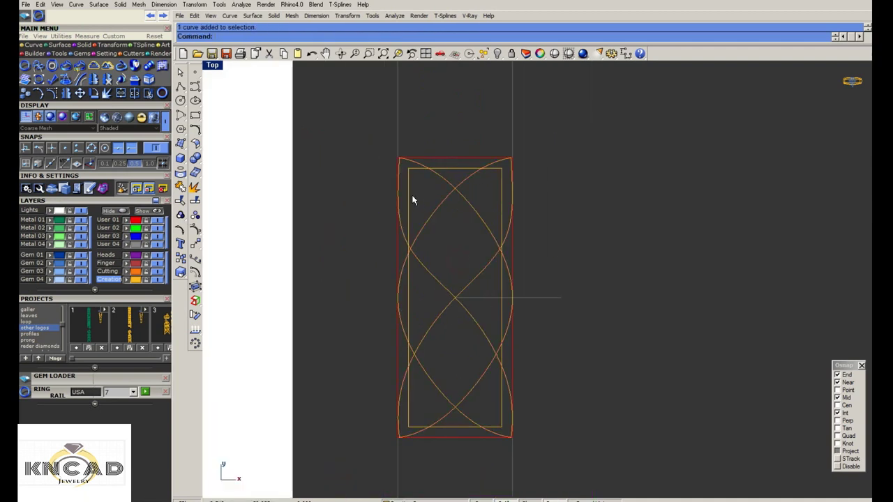
pyautogui.click(137, 223)
pyautogui.scroll(3, 337, 200)
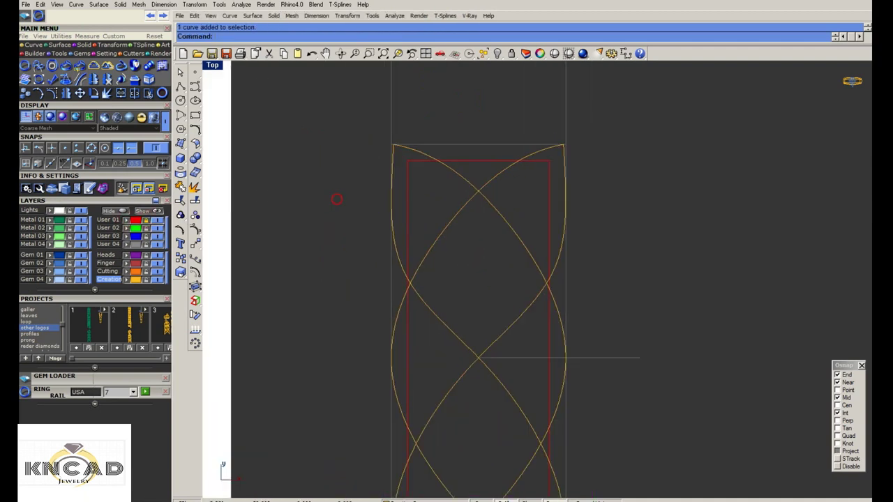
pyautogui.click(148, 224)
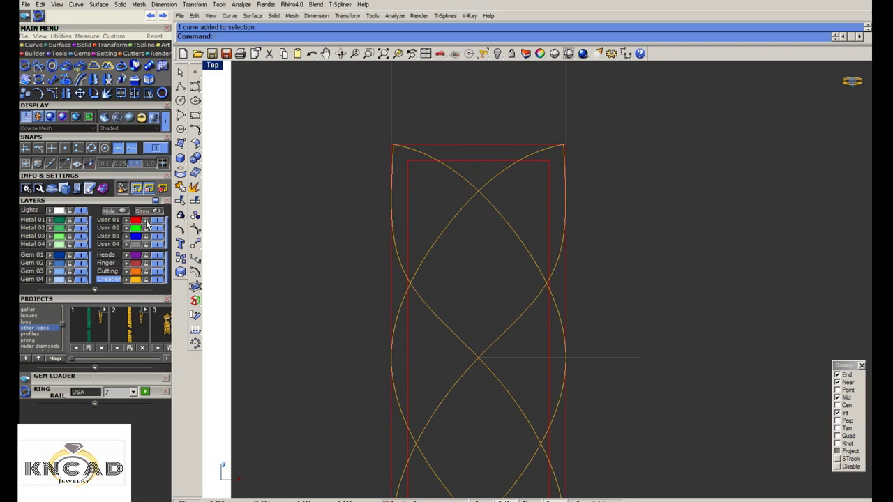
# Make a one-direction scaled copy of the knot curves about their central crossing
pyautogui.moveTo(493, 126); pyautogui.dragTo(448, 214)
pyautogui.scroll(-2, 448, 215)
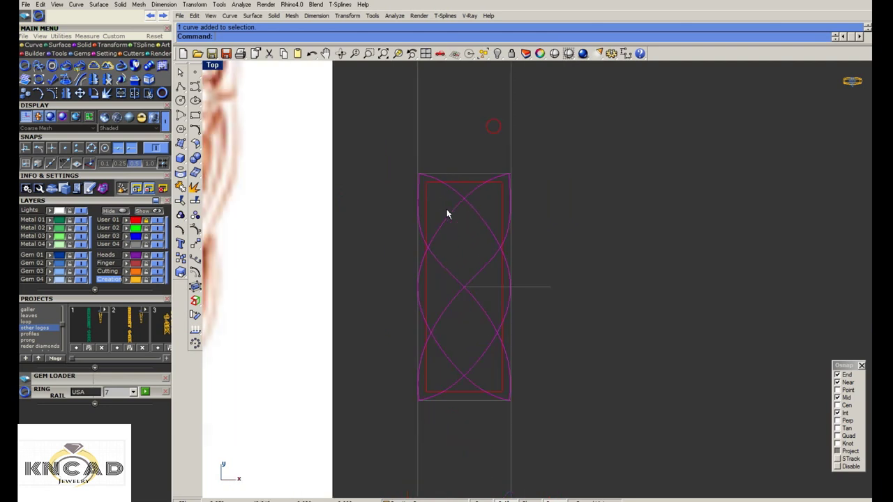
pyautogui.scroll(2, 464, 297)
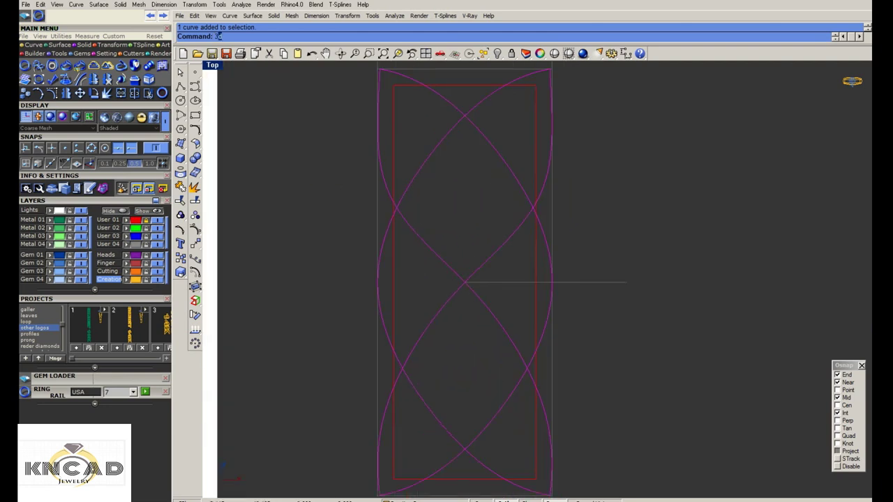
pyautogui.click(465, 283)
pyautogui.click(729, 298)
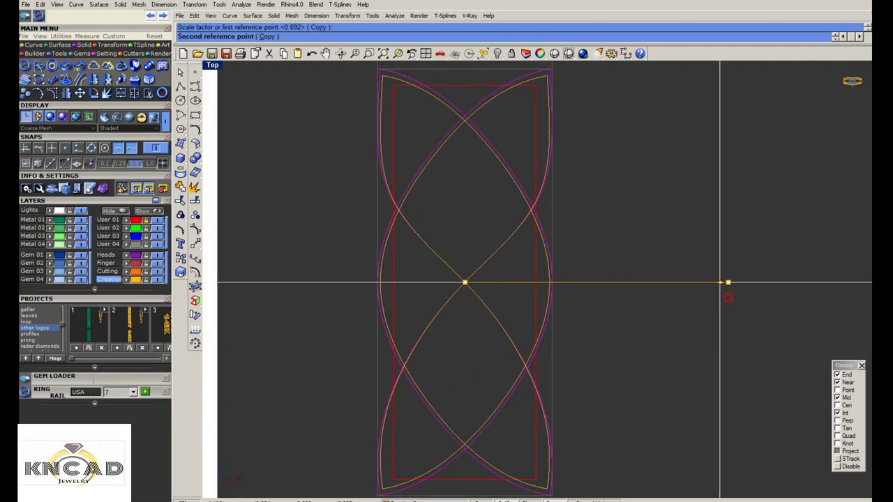
pyautogui.click(709, 298)
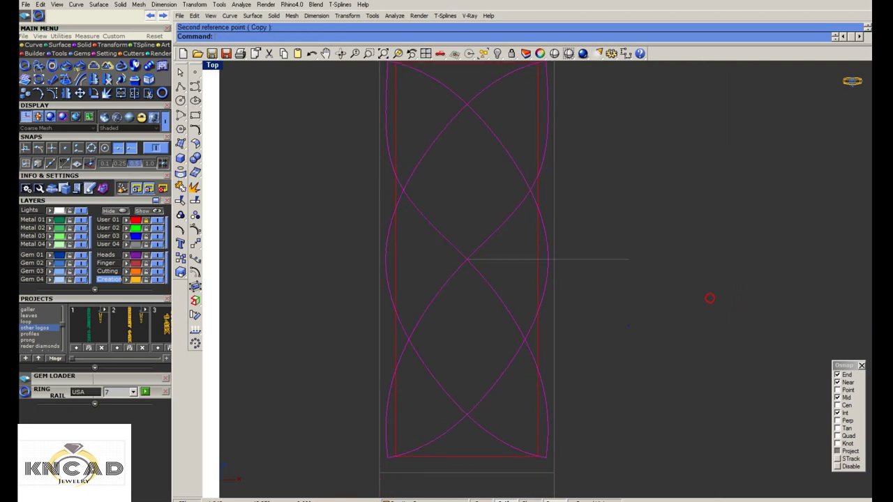
# Draw a wide horizontal BothSides guide line centred at the bottom of the knot
pyautogui.click(180, 86)
pyautogui.click(227, 96)
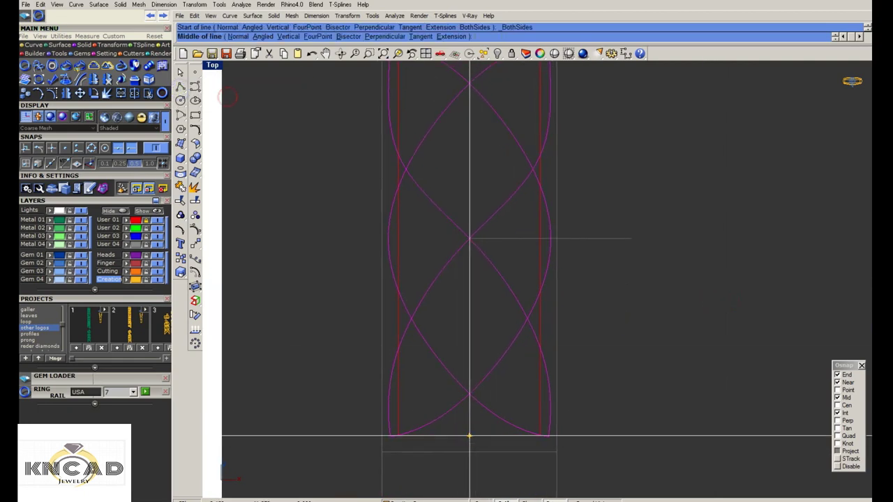
pyautogui.click(468, 436)
pyautogui.click(686, 436)
# Add two more slightly smaller scaled copies of the curves about the central crossing
pyautogui.press('Return')
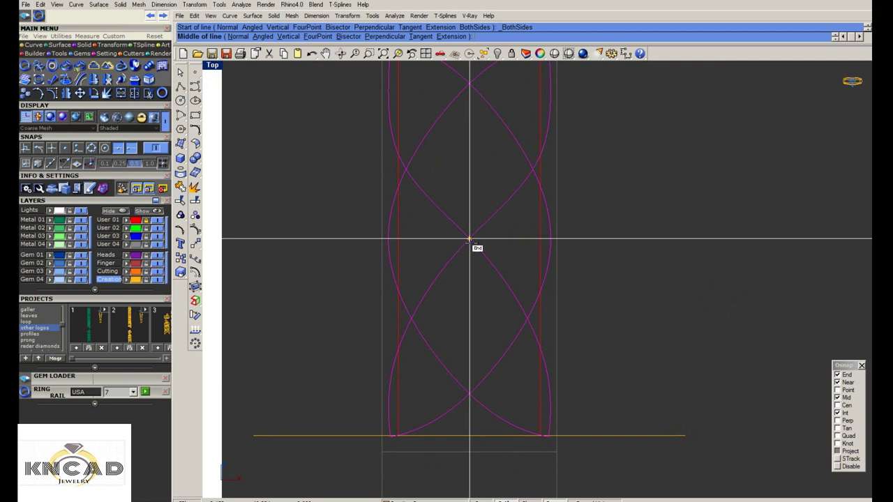
pyautogui.click(470, 239)
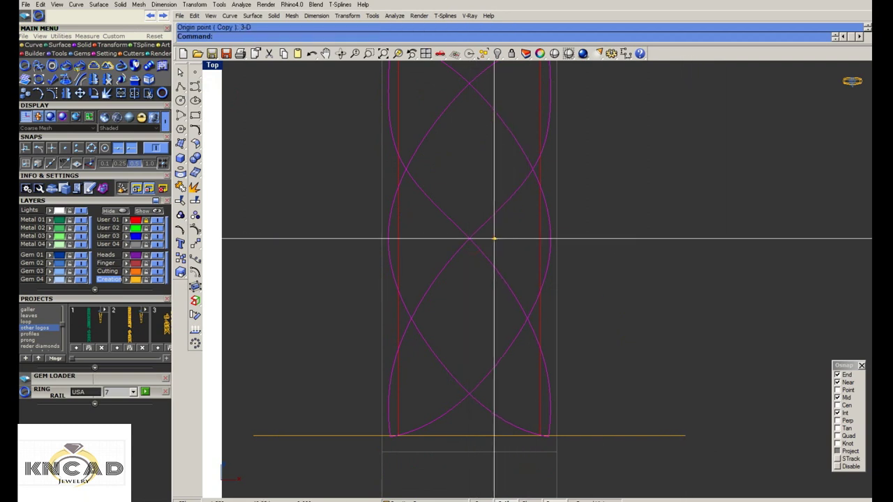
pyautogui.click(470, 239)
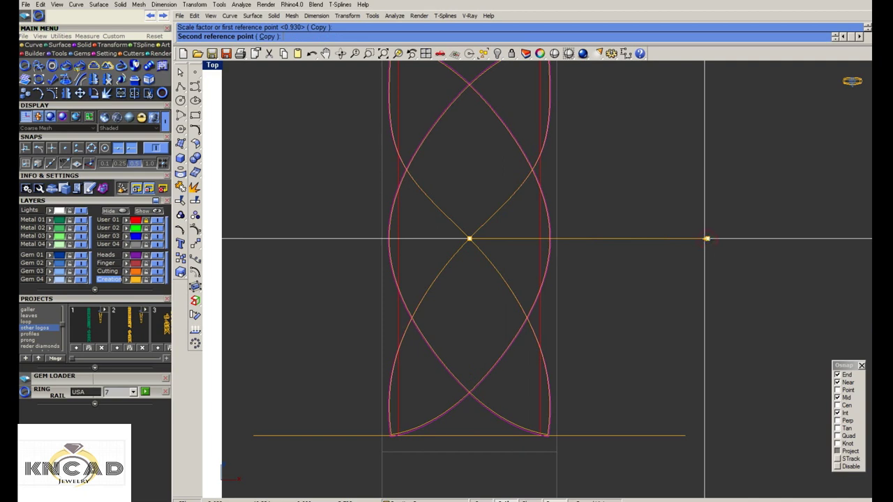
pyautogui.click(707, 240)
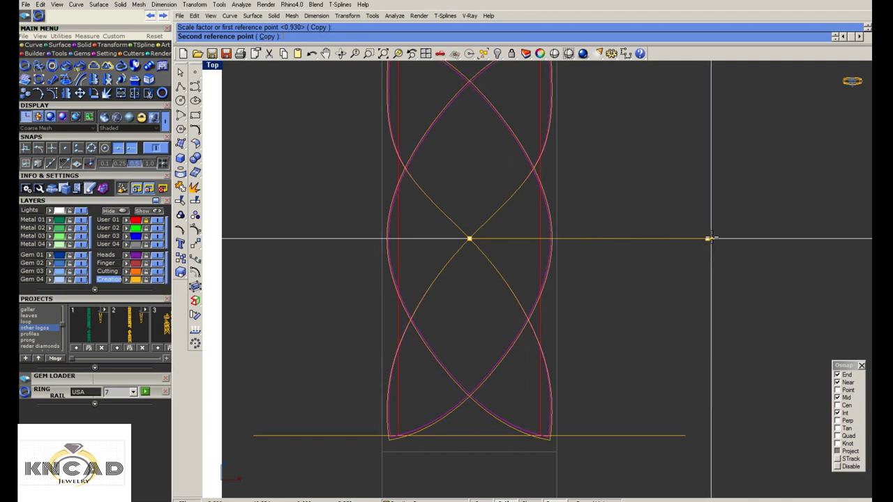
pyautogui.click(708, 238)
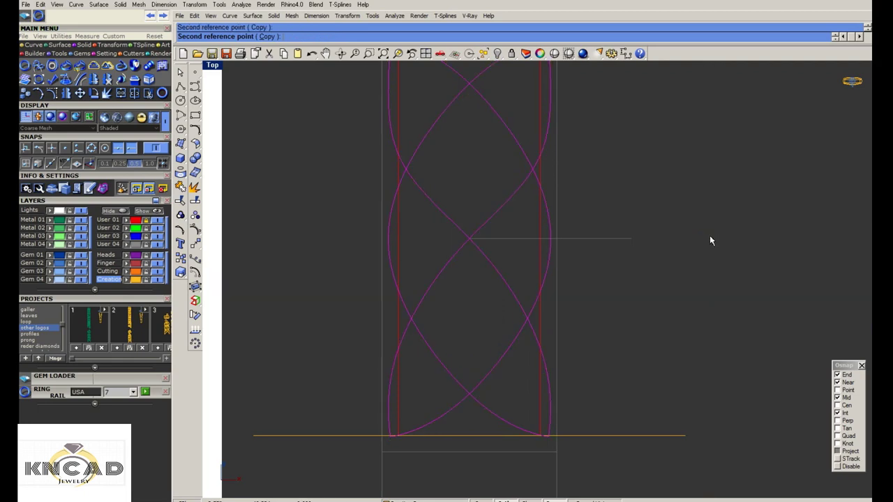
pyautogui.scroll(-3, 485, 275)
pyautogui.scroll(4, 485, 268)
pyautogui.press('Return')
pyautogui.scroll(3, 481, 251)
pyautogui.click(471, 247)
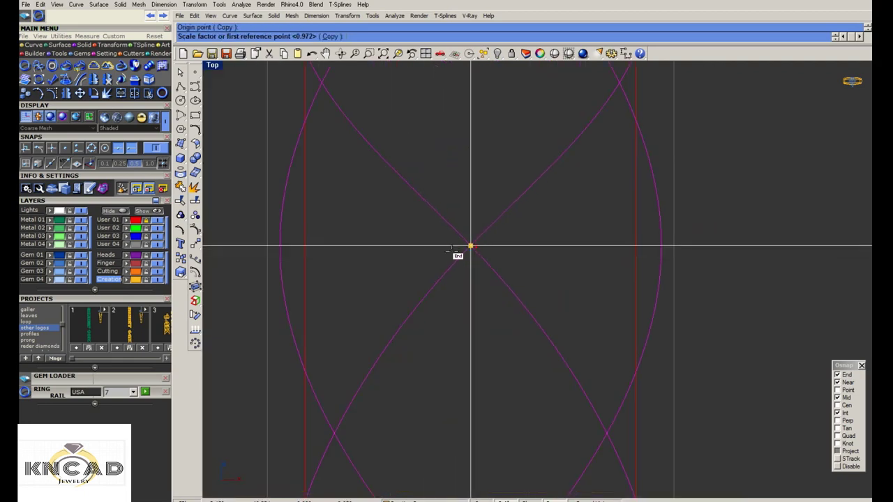
pyautogui.scroll(-3, 471, 247)
pyautogui.click(677, 264)
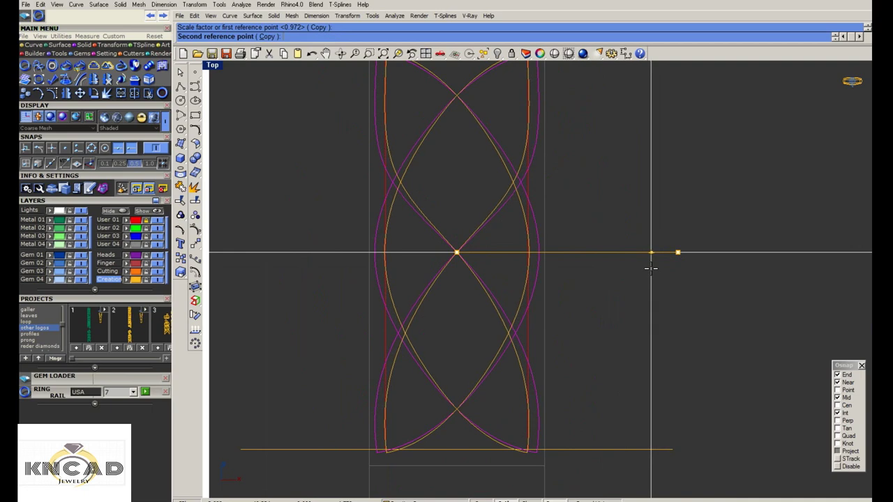
pyautogui.click(653, 268)
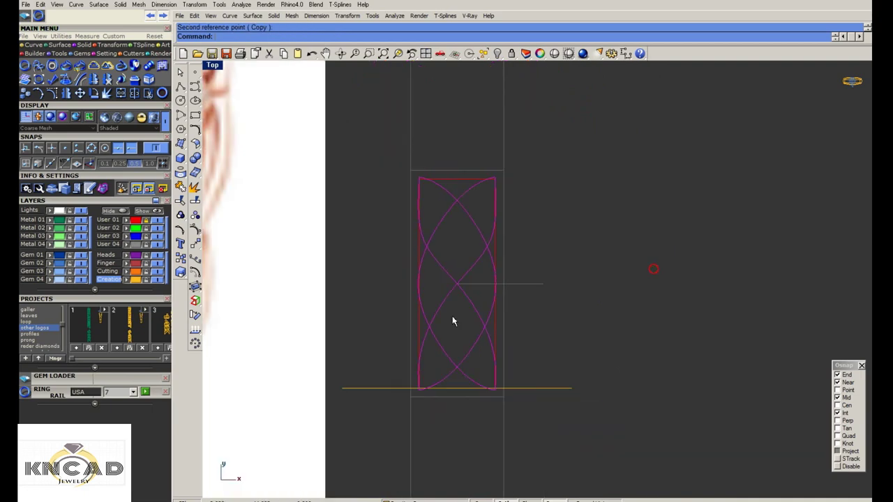
pyautogui.scroll(3, 475, 207)
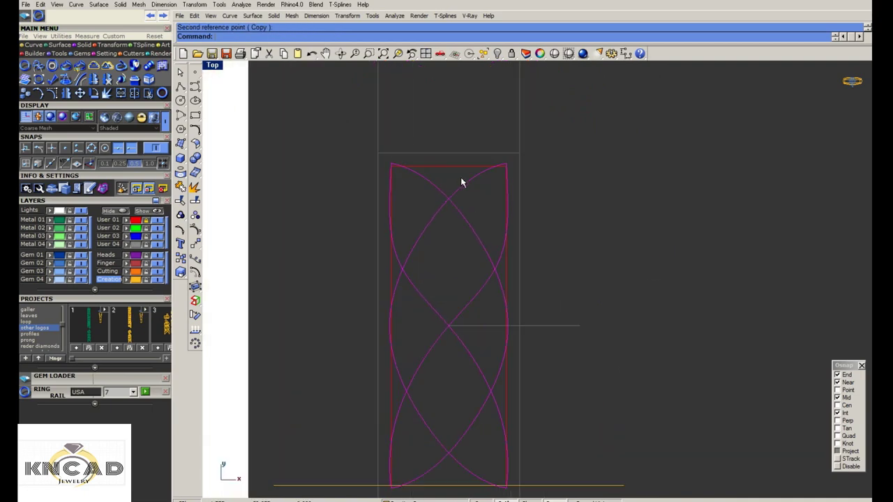
# Make a final scaled copy at the central crossing, then pipe the knot curves into round tubes
pyautogui.press('Return')
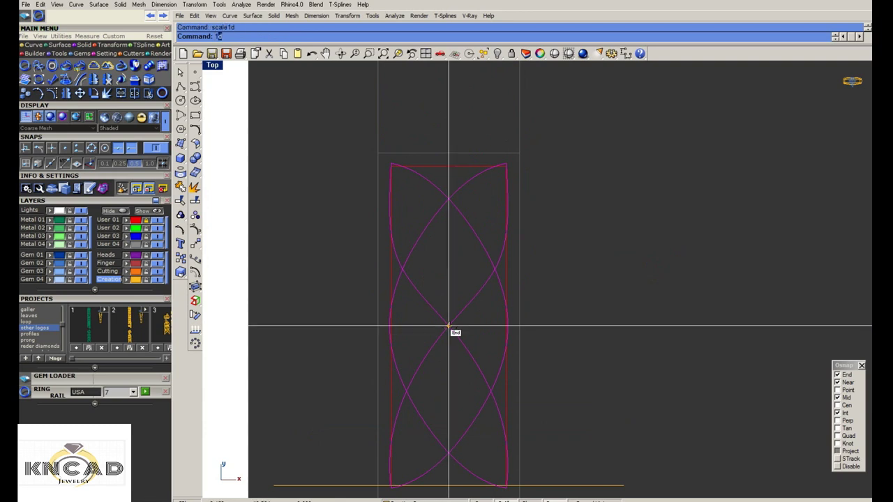
pyautogui.click(448, 326)
pyautogui.click(180, 158)
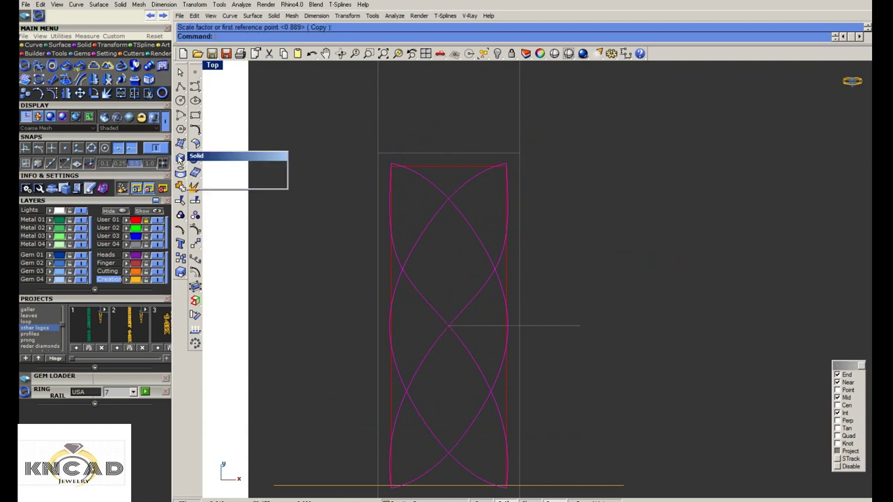
pyautogui.click(237, 182)
pyautogui.press('Return')
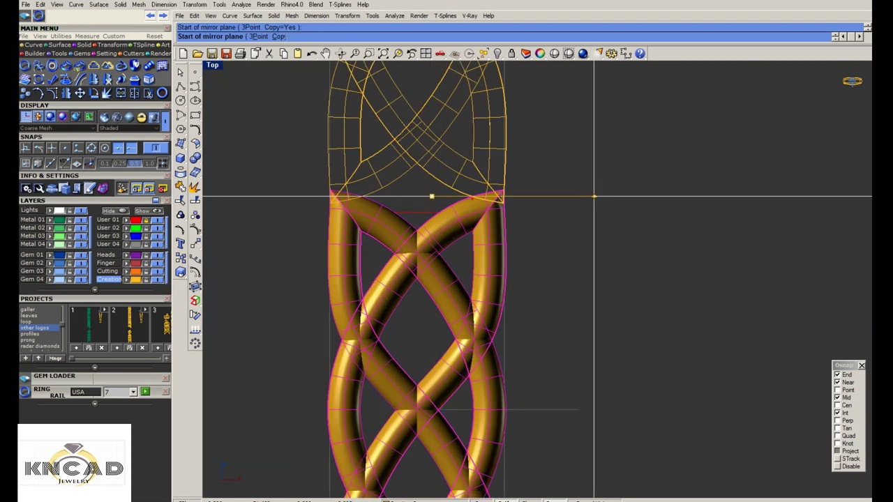
# Preview the band in Rendered view, undo the pipes, and explode the braid curve into 4 segments
pyautogui.click(556, 54)
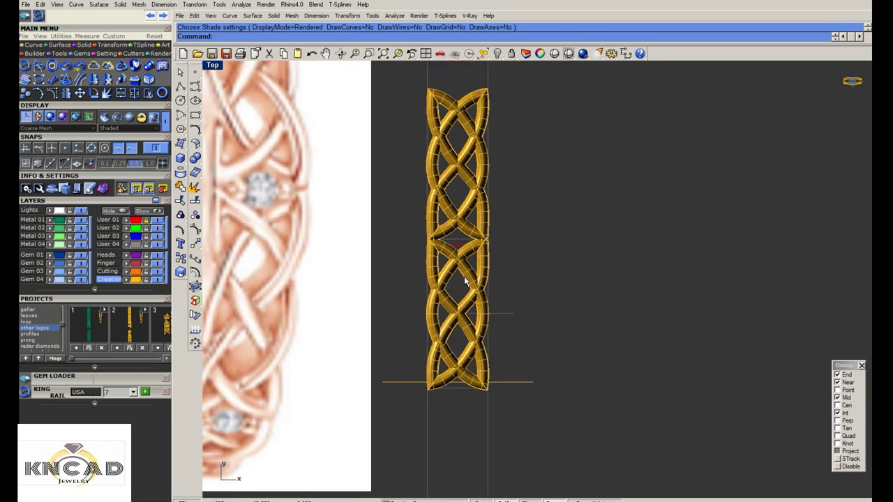
pyautogui.hotkey('ctrl', 'z')
pyautogui.hotkey('ctrl', 'z')
pyautogui.scroll(4, 454, 296)
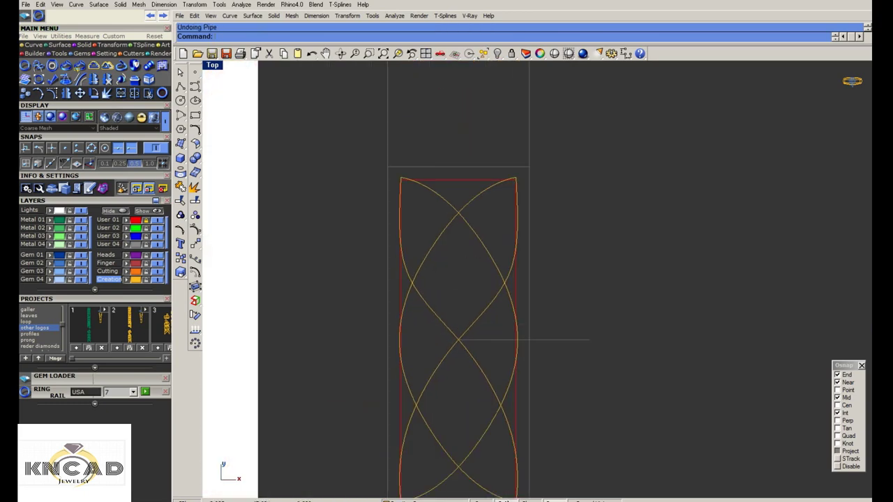
pyautogui.click(472, 297)
pyautogui.click(472, 328)
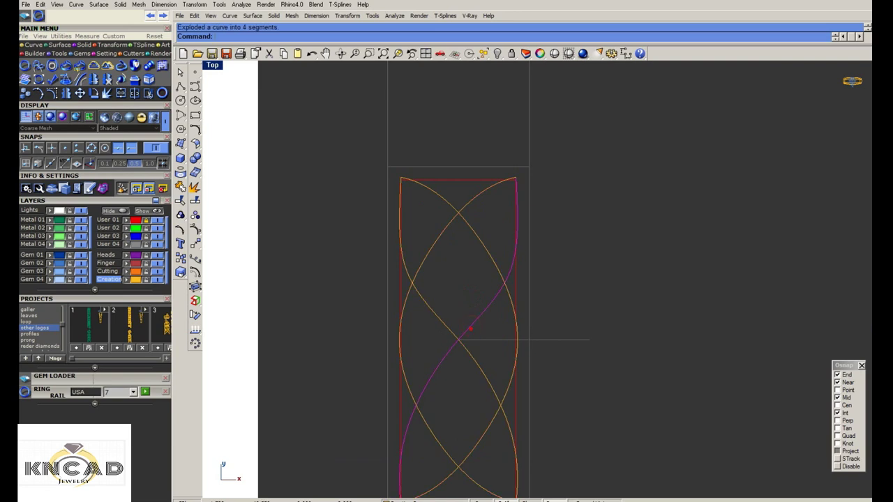
pyautogui.moveTo(464, 357); pyautogui.dragTo(471, 329, button='right')
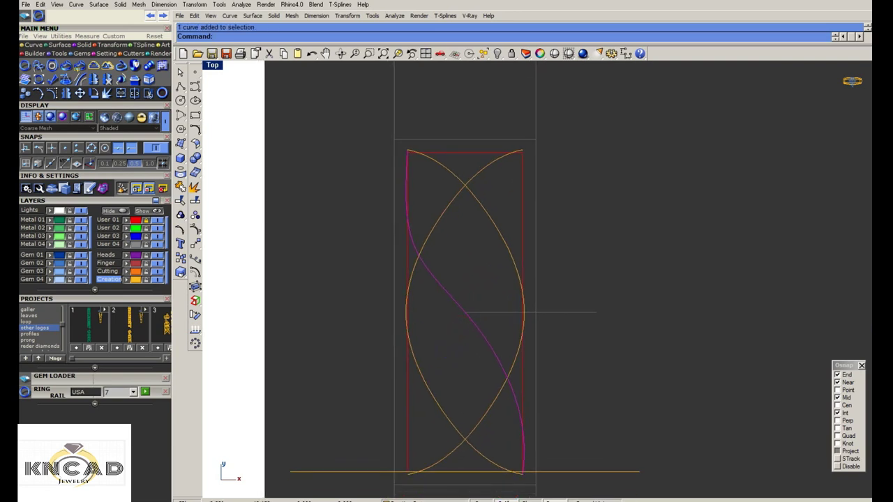
# Mirror the S-curve into a crossed pair and scale two side control points about the centre crossing
pyautogui.click(464, 314)
pyautogui.click(467, 383)
pyautogui.press('F10')
pyautogui.moveTo(551, 257); pyautogui.dragTo(380, 240)
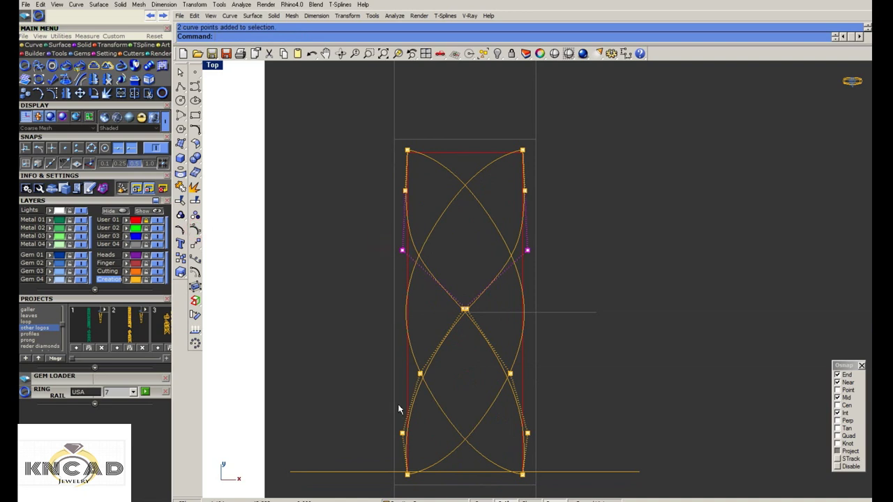
pyautogui.scroll(3, 468, 314)
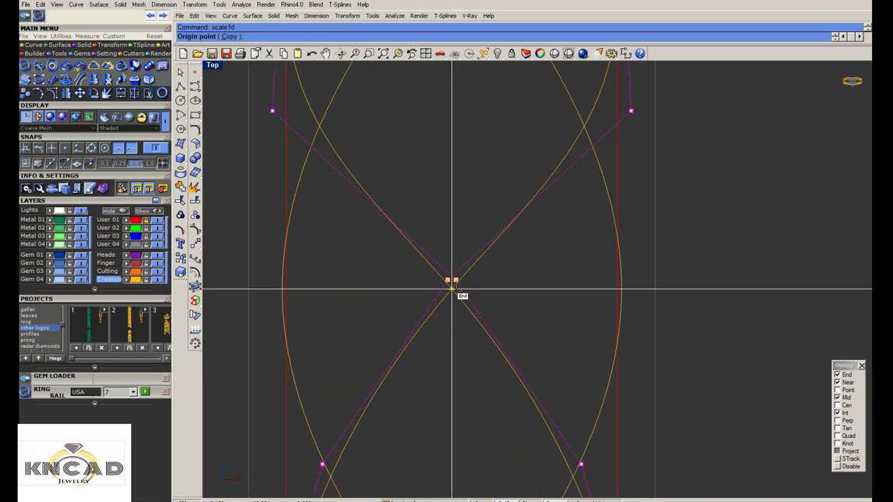
pyautogui.click(442, 293)
pyautogui.click(690, 326)
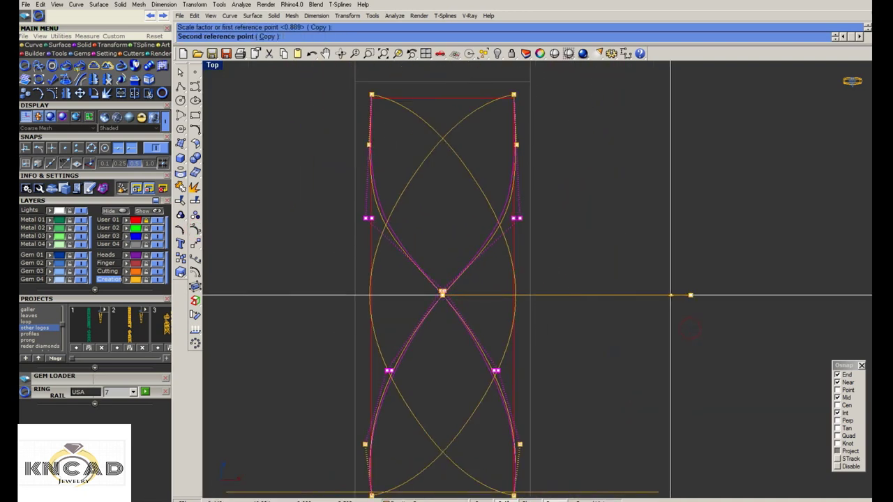
pyautogui.click(664, 332)
pyautogui.scroll(-3, 663, 334)
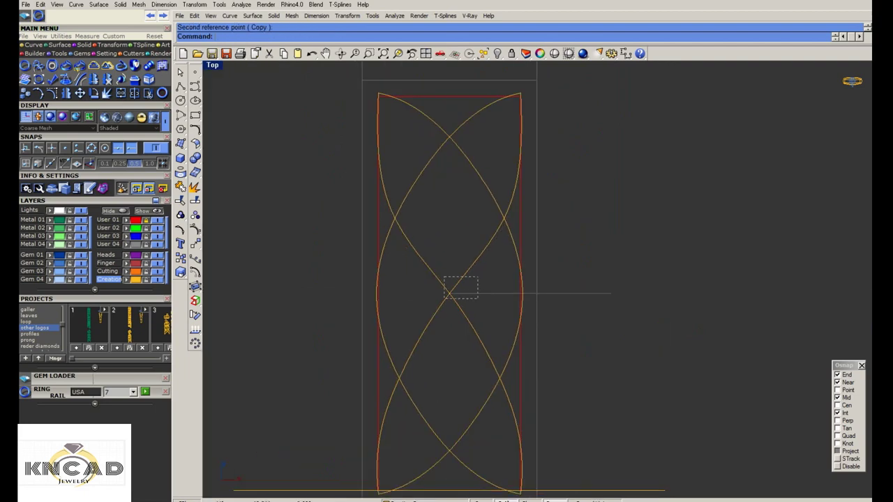
# Pipe all four knot curves at the default diameter as gold tubes
pyautogui.click(431, 311)
pyautogui.moveTo(554, 459); pyautogui.dragTo(489, 359)
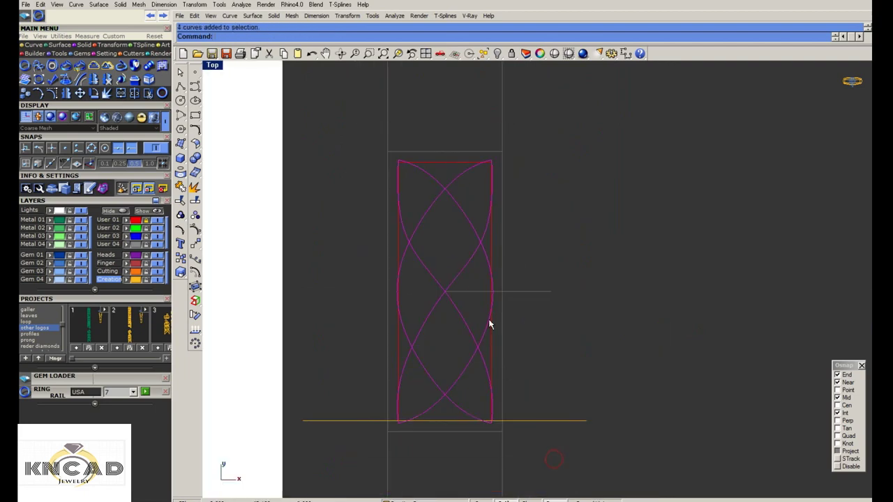
pyautogui.click(180, 158)
pyautogui.click(238, 181)
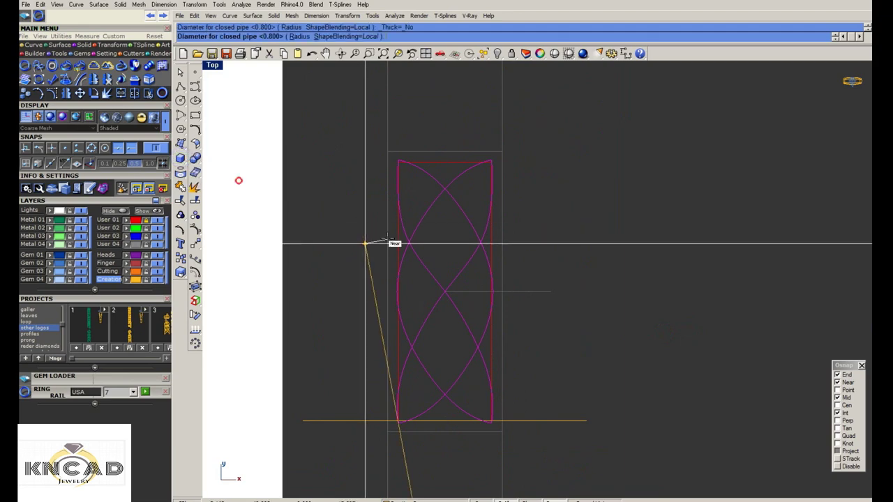
pyautogui.press('Return')
pyautogui.press('Return')
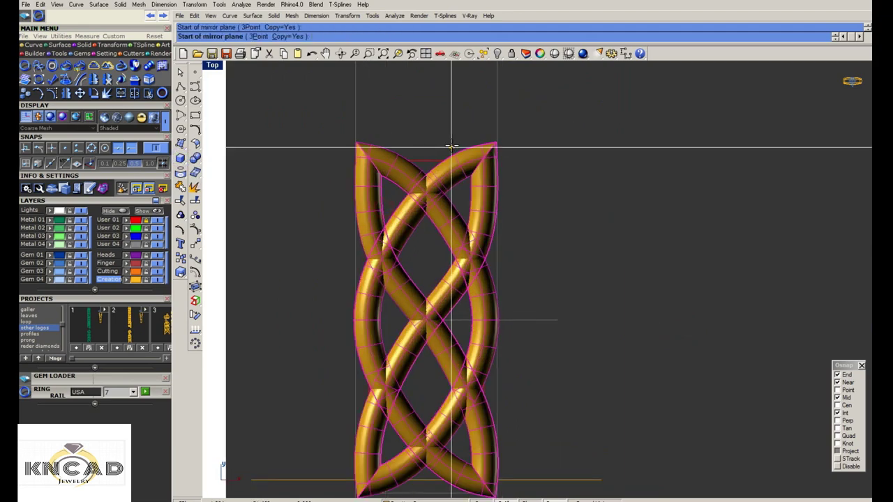
# Mirror a copy of the piped unit, then undo the mirror and the pipes
pyautogui.click(496, 143)
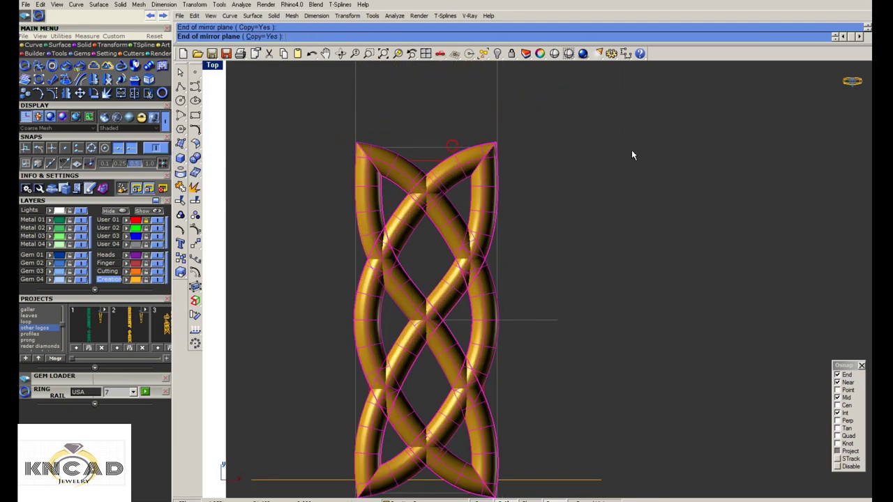
pyautogui.click(632, 150)
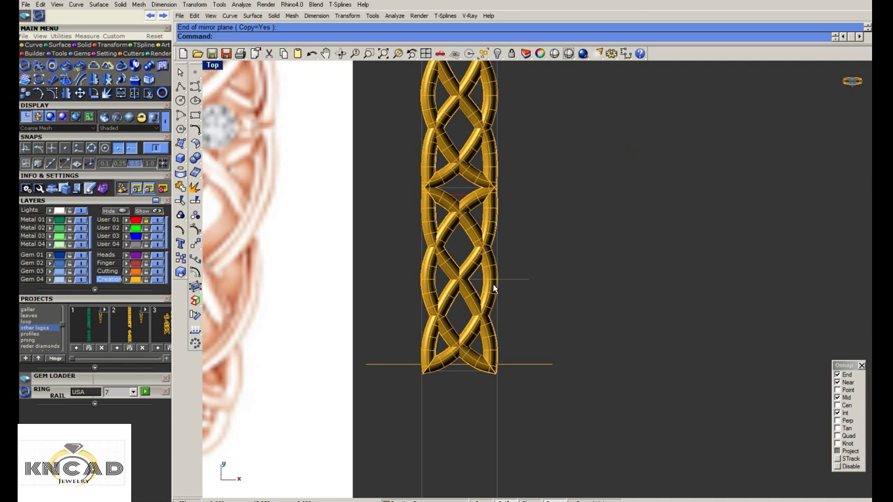
pyautogui.hotkey('ctrl', 'z')
pyautogui.hotkey('ctrl', 'z')
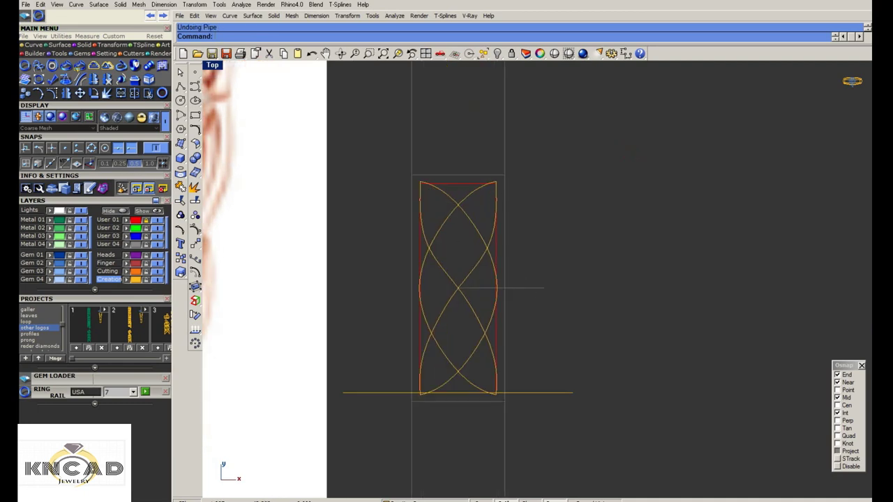
pyautogui.scroll(3, 457, 210)
# Explode the knot curve and show control points on two crossing strand segments
pyautogui.write('explode')
pyautogui.press('Return')
pyautogui.click(439, 209)
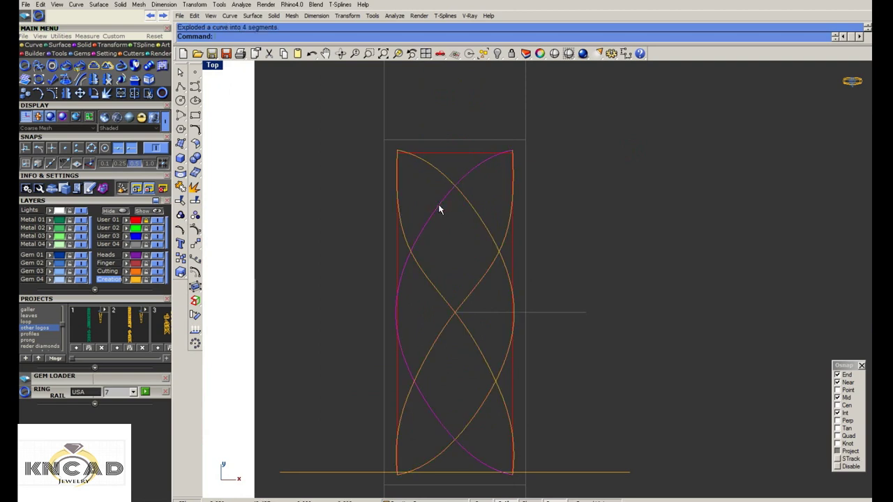
pyautogui.click(477, 203)
pyautogui.click(195, 231)
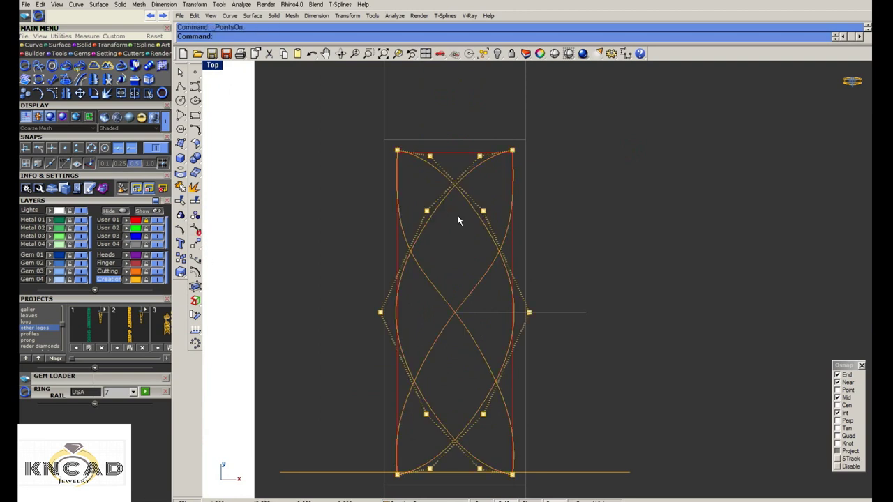
pyautogui.scroll(1, 457, 216)
# Copy the strands' upper and lower control points slightly inward, then hide the points
pyautogui.moveTo(413, 194); pyautogui.dragTo(499, 222)
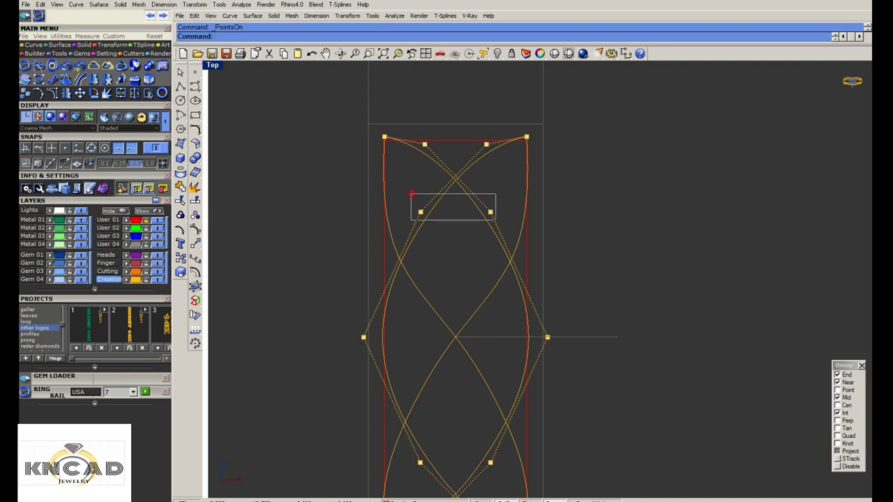
pyautogui.scroll(-2, 456, 337)
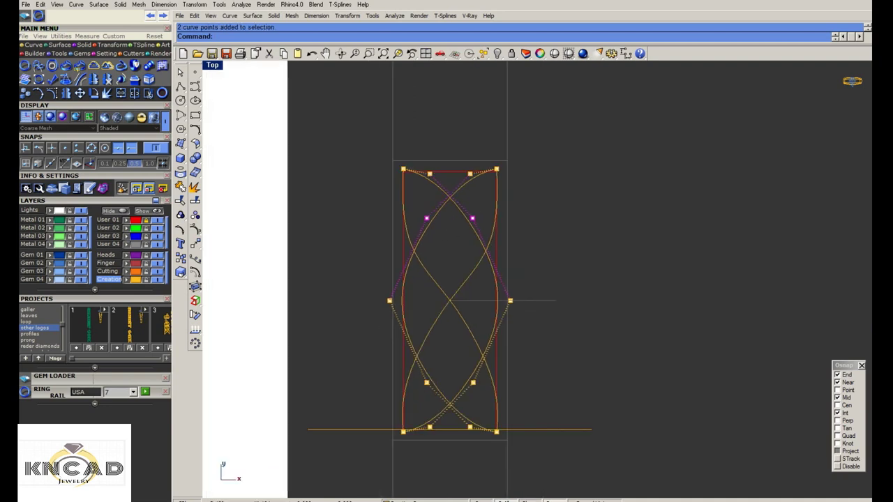
pyautogui.moveTo(396, 372); pyautogui.dragTo(499, 405)
pyautogui.write('copy')
pyautogui.press('Return')
pyautogui.click(558, 169)
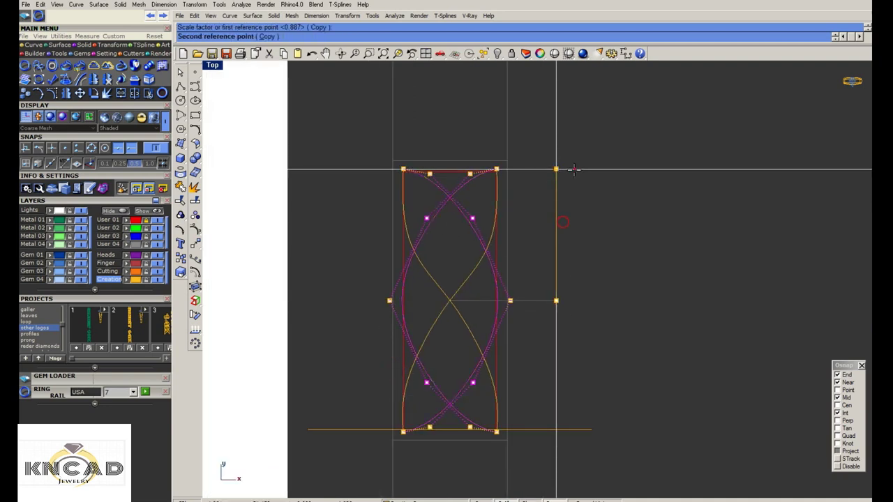
pyautogui.click(575, 179)
pyautogui.press('Escape')
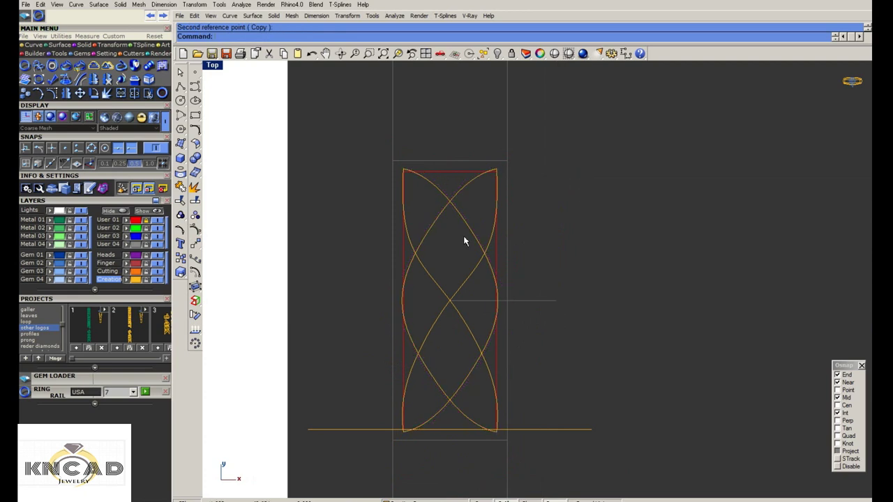
# Close the render preview and select the two crossing strands
pyautogui.scroll(2, 472, 244)
pyautogui.click(477, 241)
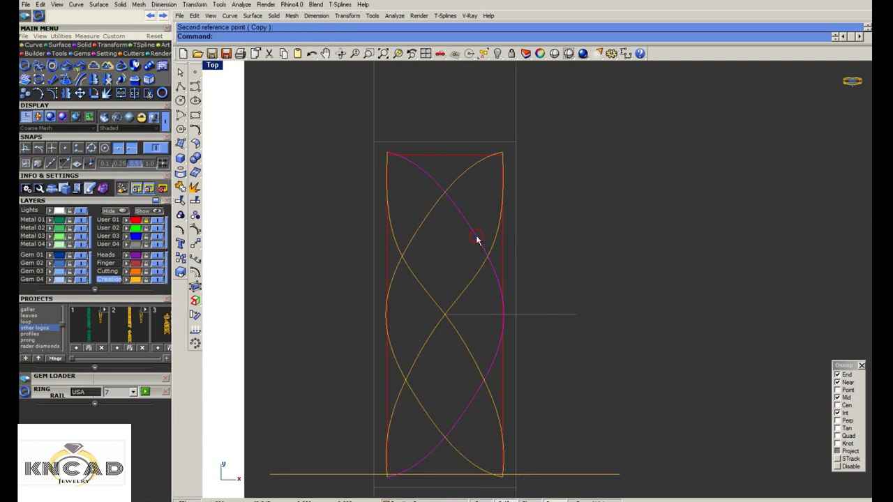
pyautogui.keyDown('shift'); pyautogui.click(415, 244); pyautogui.keyUp('shift')
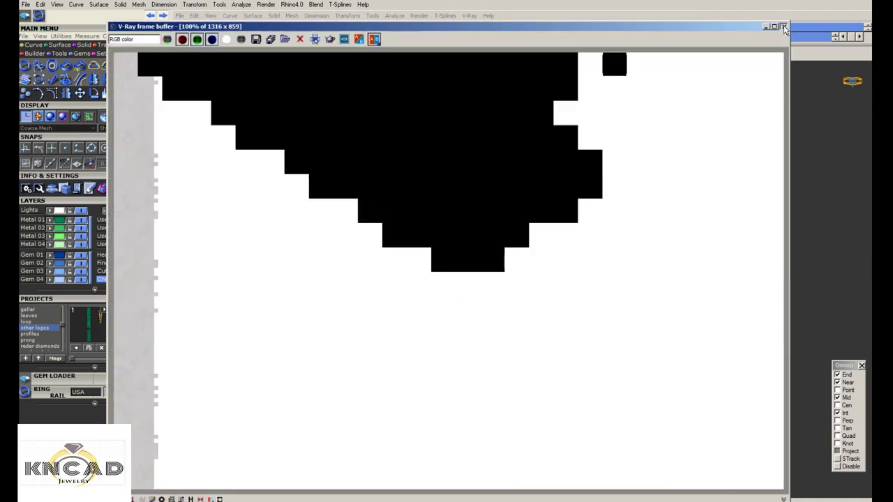
pyautogui.click(783, 25)
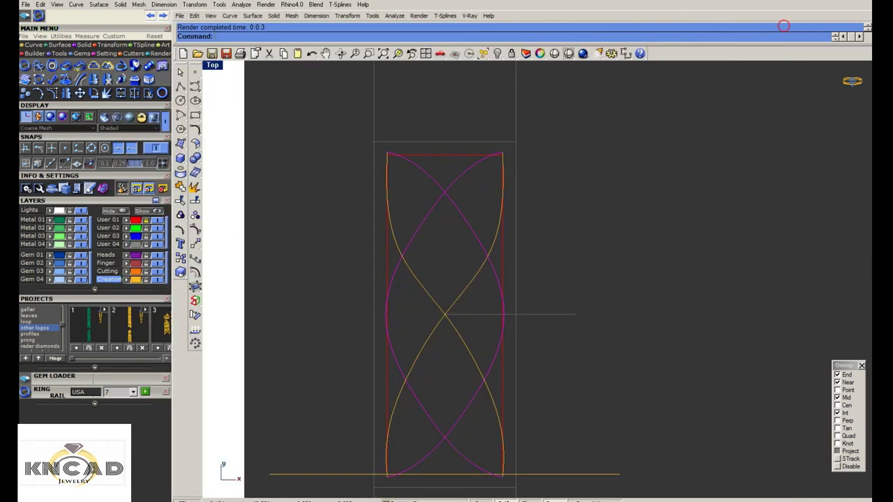
pyautogui.moveTo(495, 181); pyautogui.dragTo(454, 205)
# Rebuild the two crossing strands with a point count of 6
pyautogui.write('r')
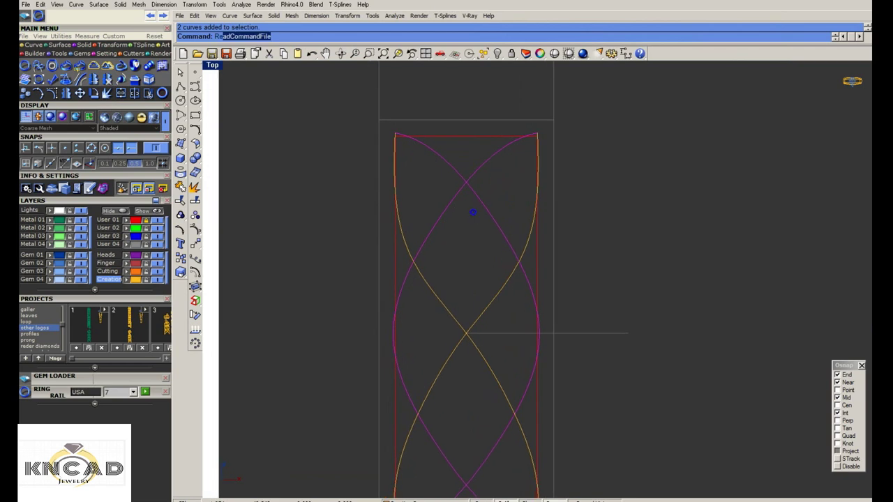
pyautogui.write('ebuild')
pyautogui.press('Return')
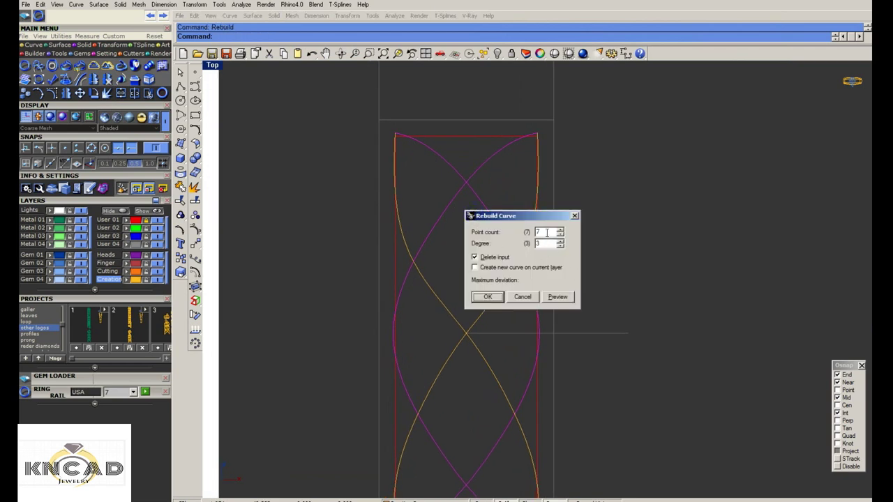
pyautogui.click(557, 297)
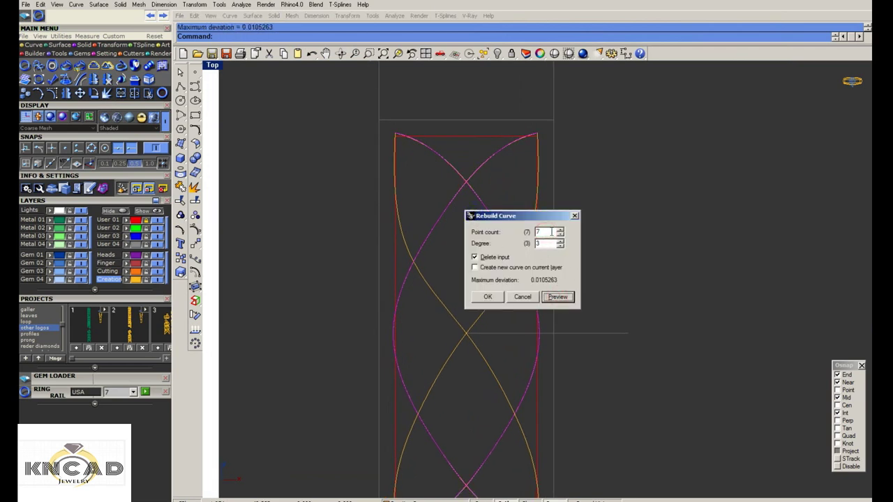
pyautogui.doubleClick(544, 233)
pyautogui.write('6')
pyautogui.click(556, 297)
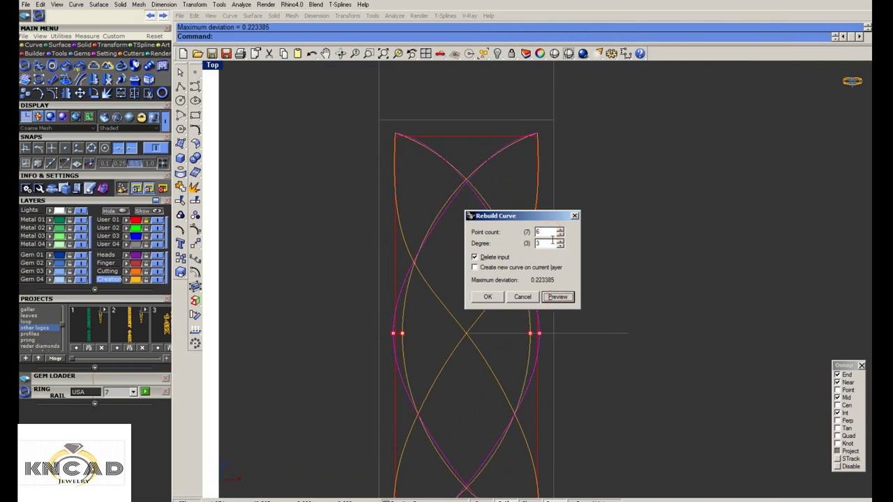
pyautogui.doubleClick(549, 232)
pyautogui.write('7')
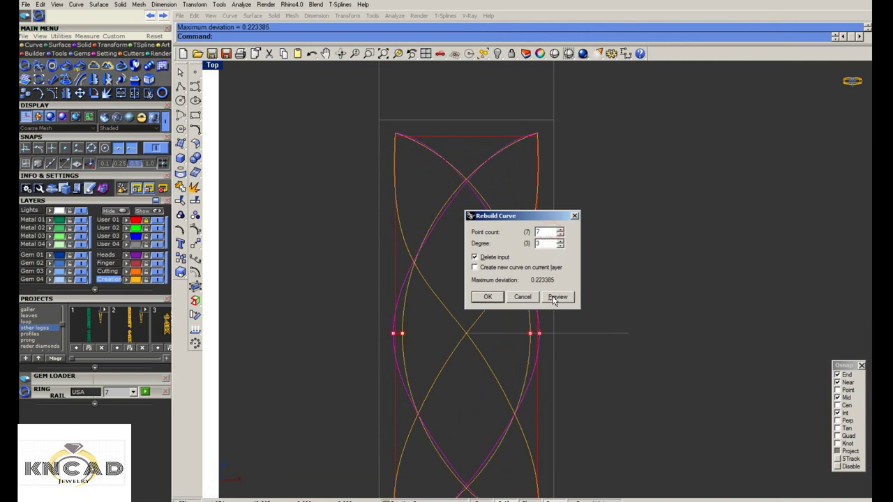
pyautogui.click(554, 299)
pyautogui.doubleClick(548, 232)
pyautogui.write('6')
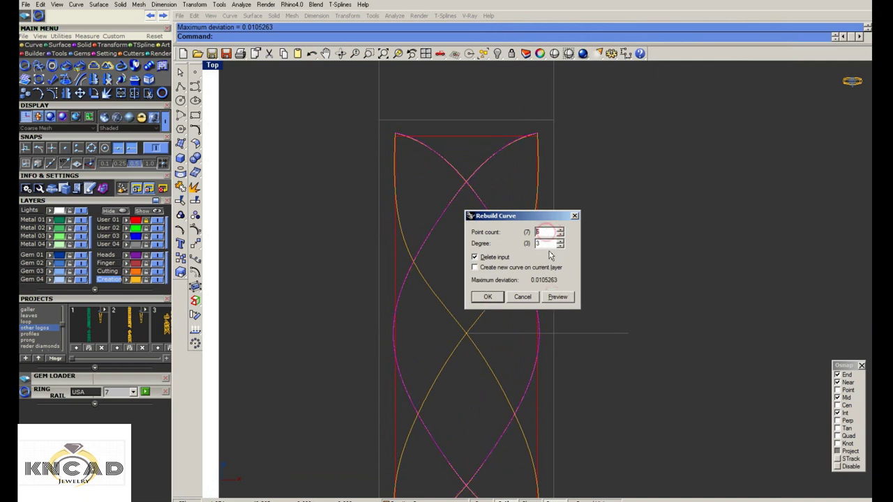
pyautogui.click(558, 299)
pyautogui.click(488, 297)
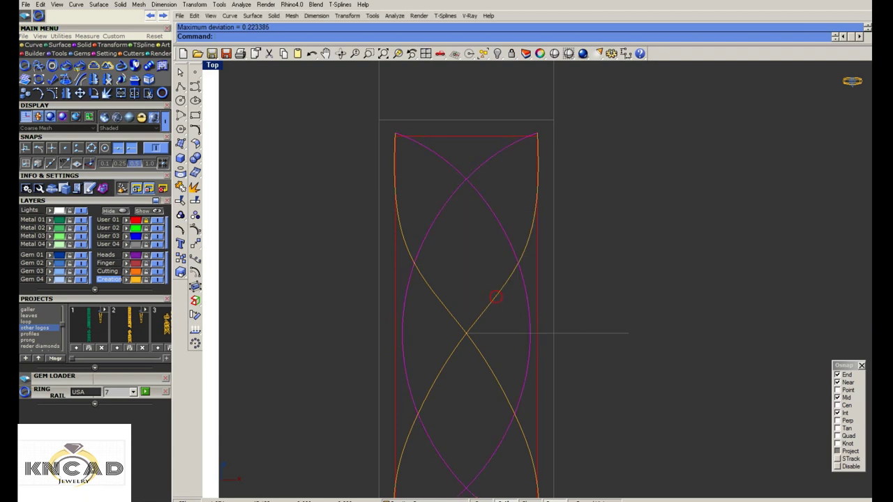
# Stretch the strands' middle control points horizontally with Scale1D about the centre crossing
pyautogui.click(197, 231)
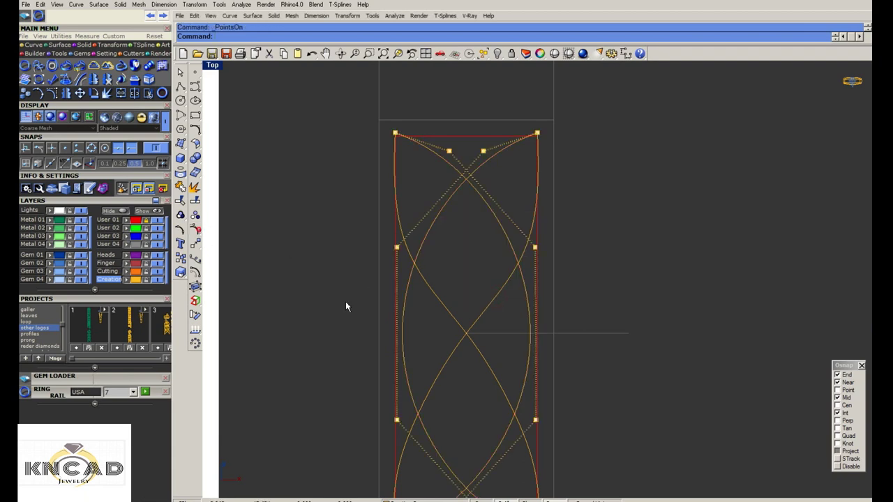
pyautogui.moveTo(345, 238); pyautogui.dragTo(454, 348)
pyautogui.moveTo(574, 296); pyautogui.dragTo(574, 296)
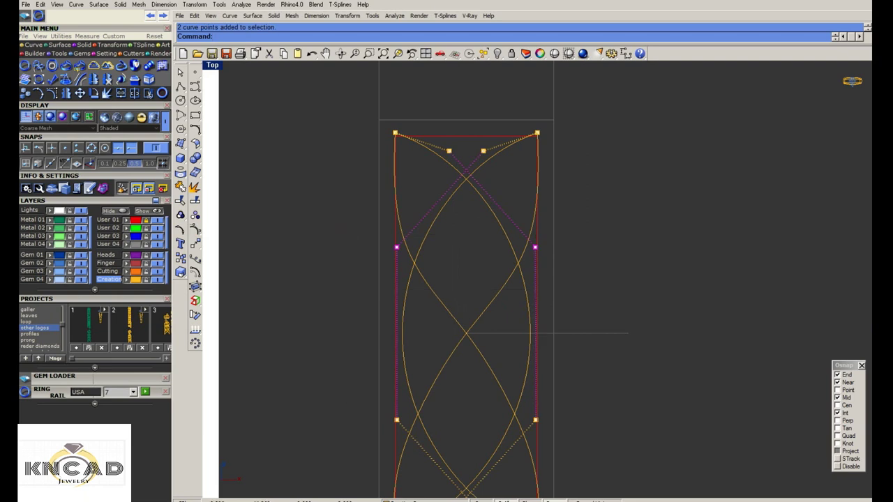
pyautogui.write('scale1d')
pyautogui.press('Return')
pyautogui.click(463, 331)
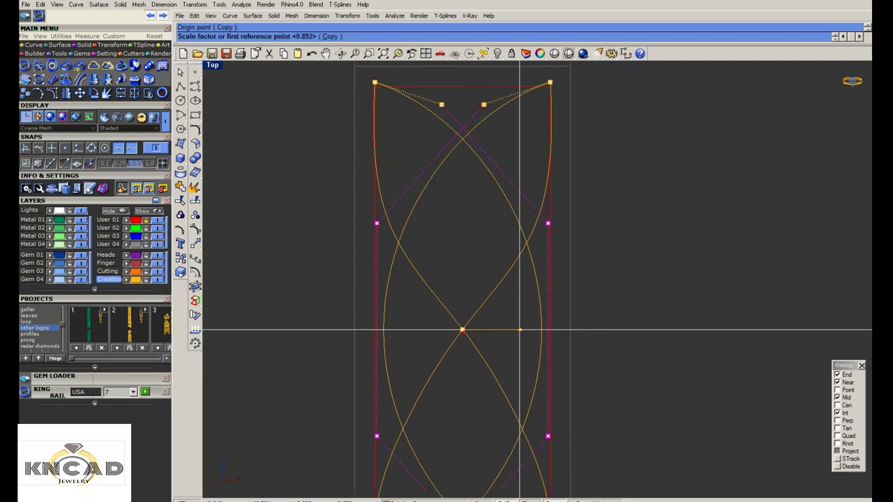
pyautogui.click(618, 330)
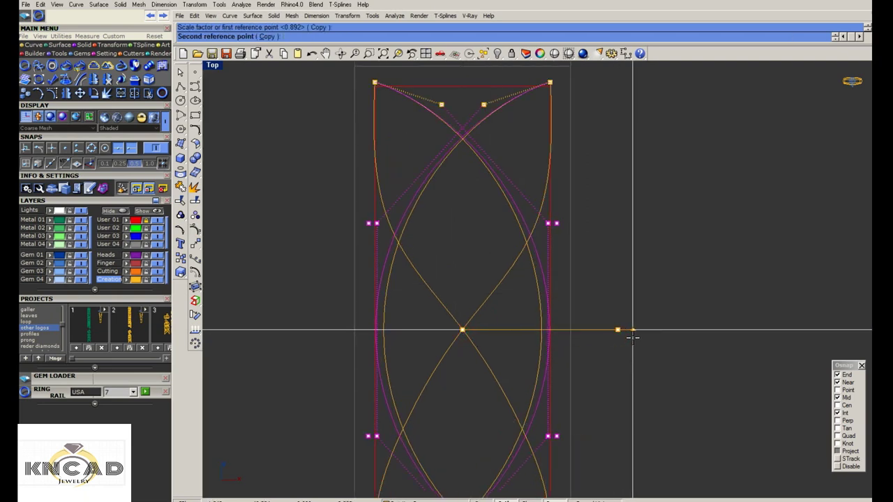
pyautogui.click(635, 329)
pyautogui.scroll(-2, 514, 306)
pyautogui.press('Escape')
pyautogui.scroll(1, 481, 209)
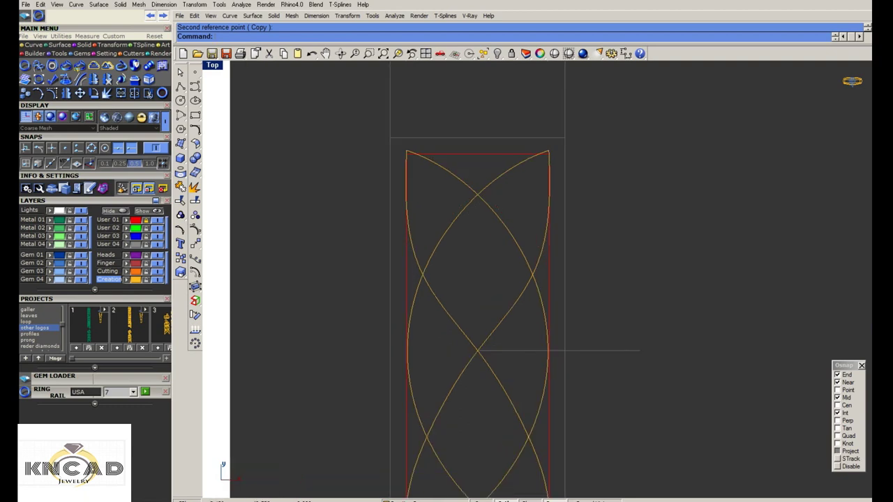
pyautogui.click(457, 211)
# Pipe all four knot curves at the default diameter into gold tubes
pyautogui.scroll(-2, 453, 212)
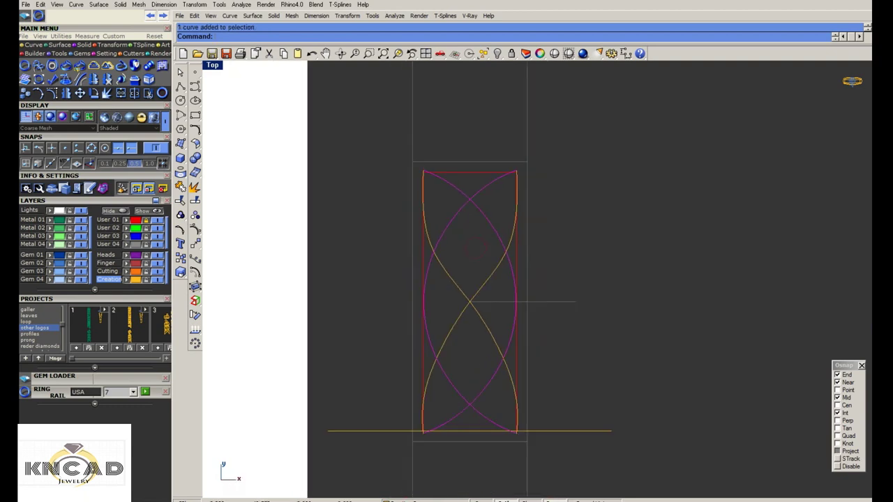
pyautogui.moveTo(566, 436); pyautogui.dragTo(575, 437)
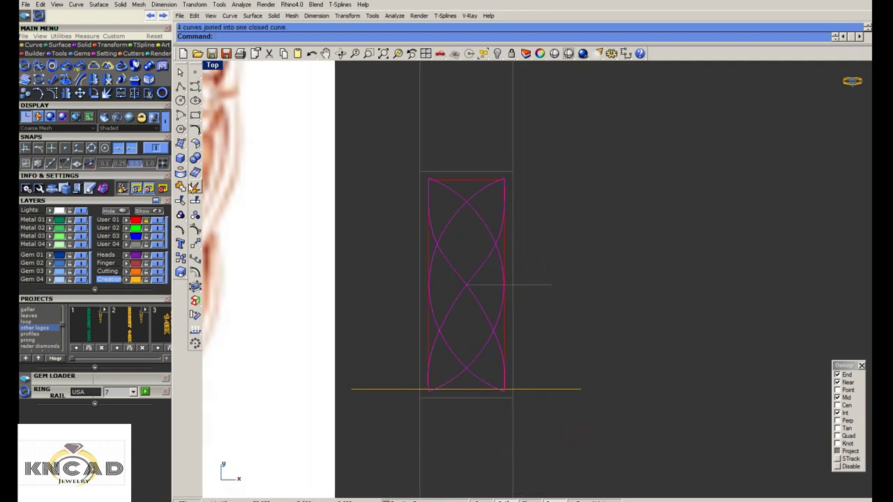
pyautogui.click(195, 187)
pyautogui.click(240, 181)
pyautogui.press('Return')
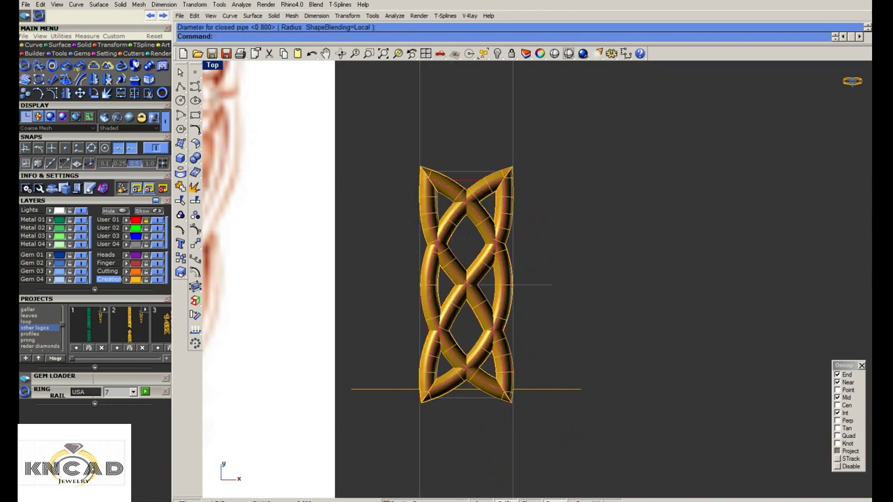
# Mirror a copy of the piped unit above the original, compare it, then undo it
pyautogui.scroll(2, 537, 191)
pyautogui.click(474, 162)
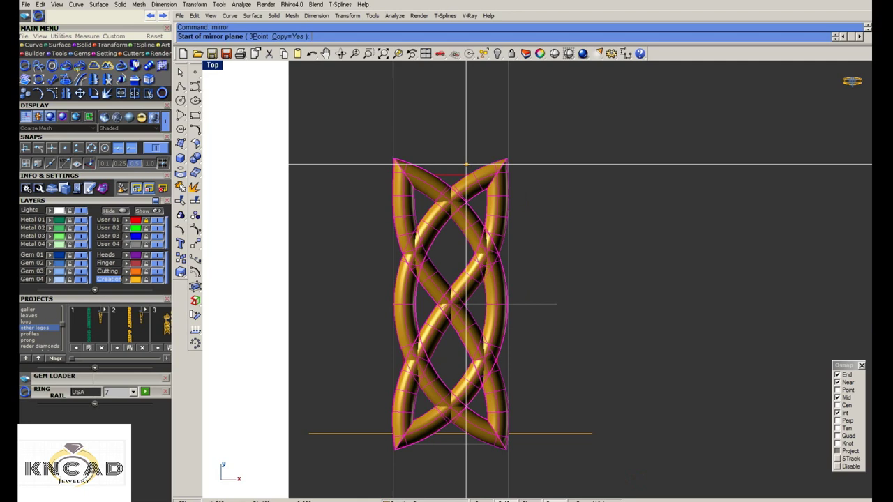
pyautogui.click(623, 173)
pyautogui.scroll(-2, 464, 276)
pyautogui.scroll(1, 464, 276)
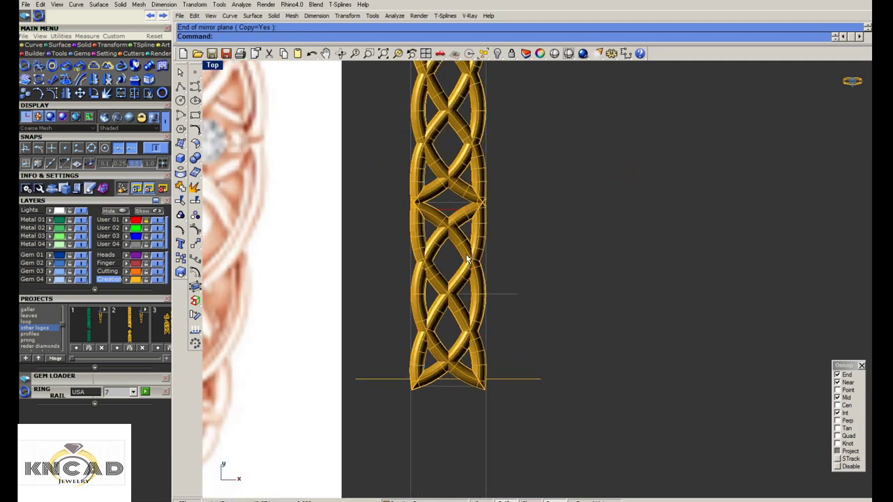
pyautogui.scroll(3, 468, 258)
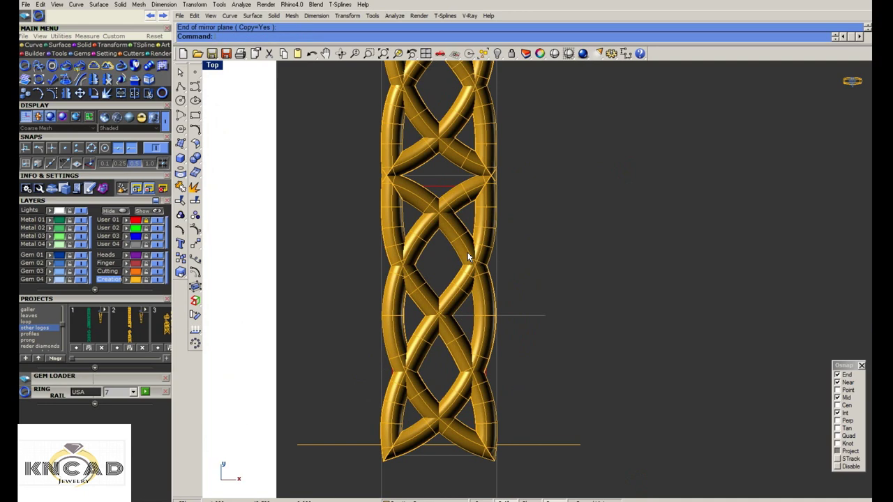
pyautogui.scroll(-3, 468, 257)
pyautogui.hotkey('ctrl', 'z')
pyautogui.hotkey('ctrl', 'z')
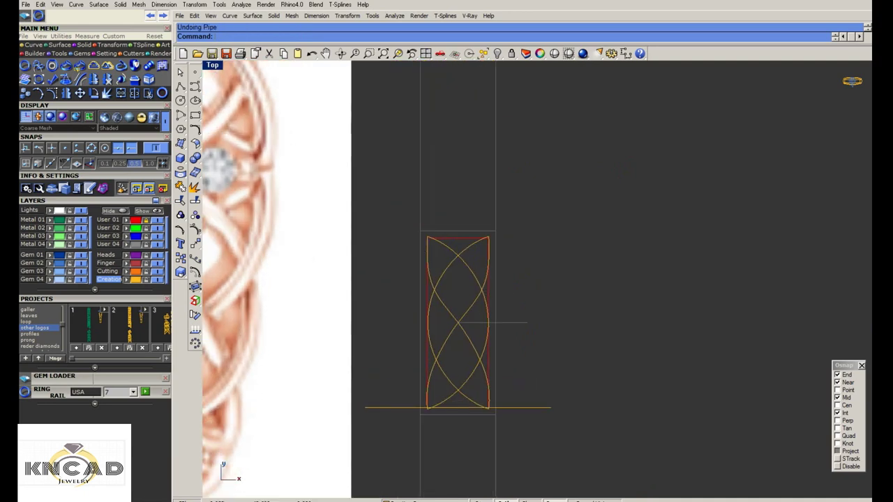
# Maximize the Perspective viewport and zoom to the selected curves
pyautogui.scroll(3, 488, 275)
pyautogui.scroll(-3, 469, 255)
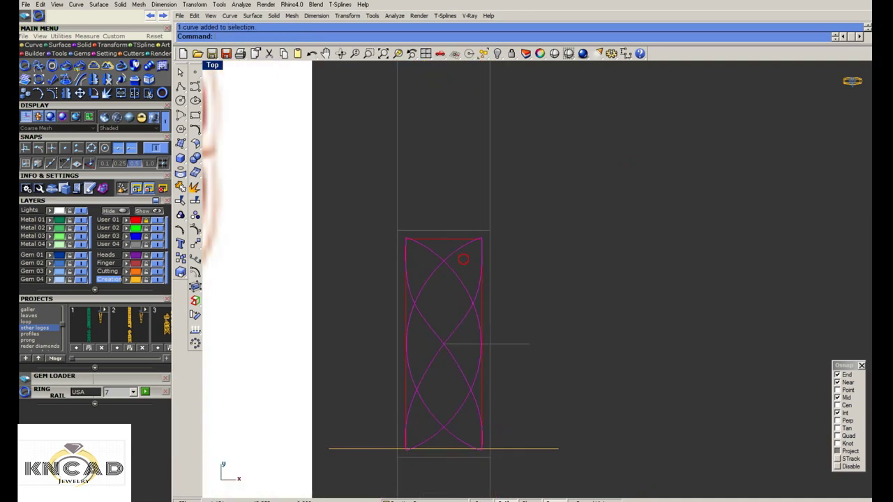
pyautogui.doubleClick(213, 65)
pyautogui.doubleClick(562, 66)
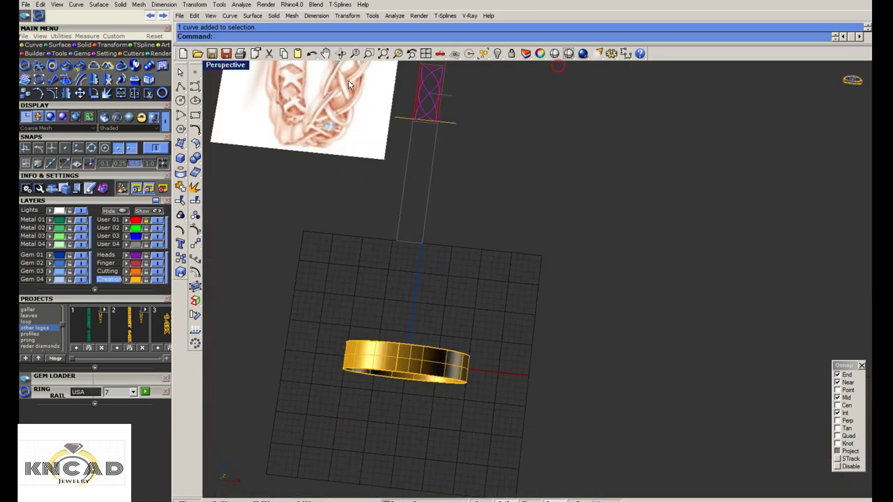
pyautogui.click(397, 53)
pyautogui.scroll(-3, 489, 235)
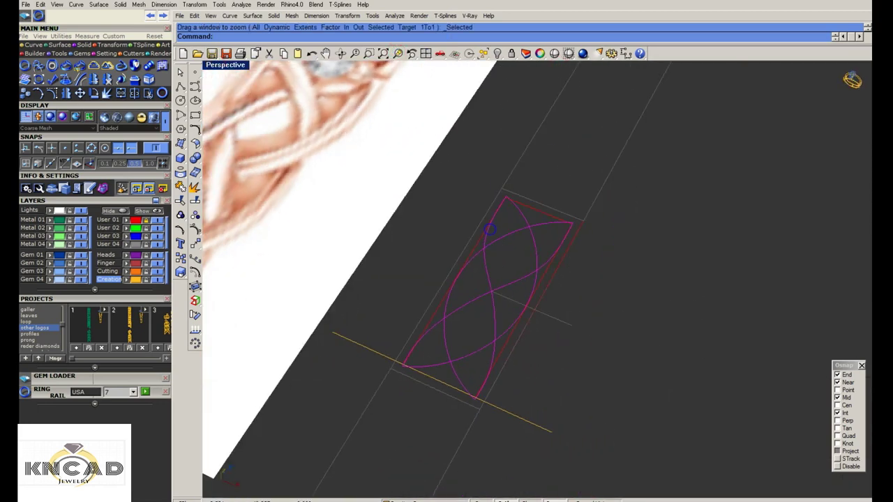
# Save the ring model with Ctrl+S
pyautogui.hotkey('ctrl', 's')
pyautogui.scroll(3, 513, 255)
pyautogui.scroll(2, 513, 255)
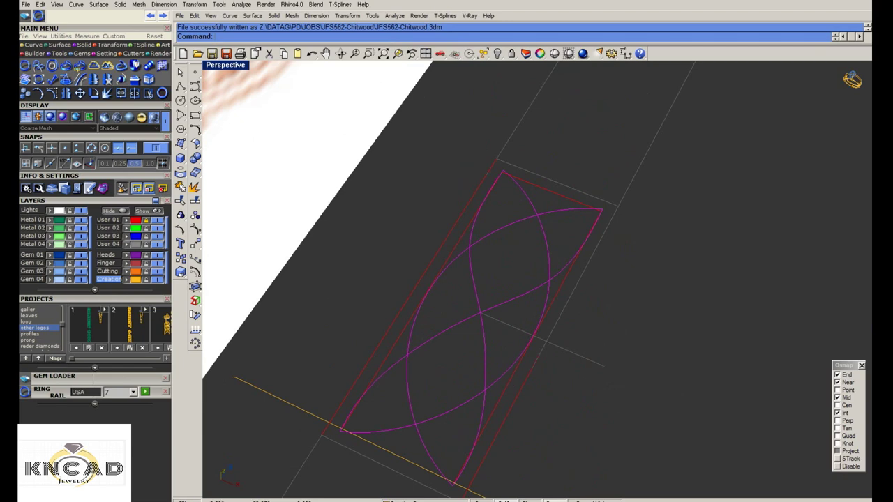
# Turn on the default.Organic toolbar from the toolbar list
pyautogui.rightClick(183, 441)
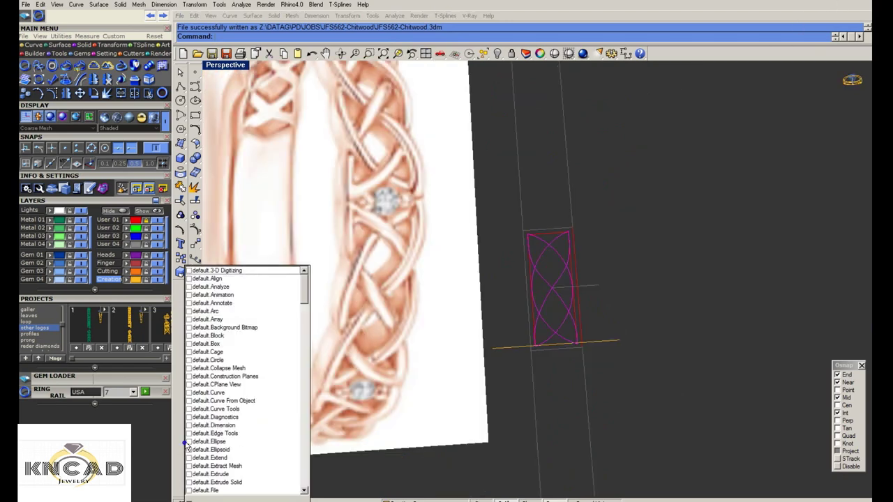
pyautogui.scroll(-2, 206, 443)
pyautogui.scroll(-3, 207, 443)
pyautogui.scroll(-3, 206, 444)
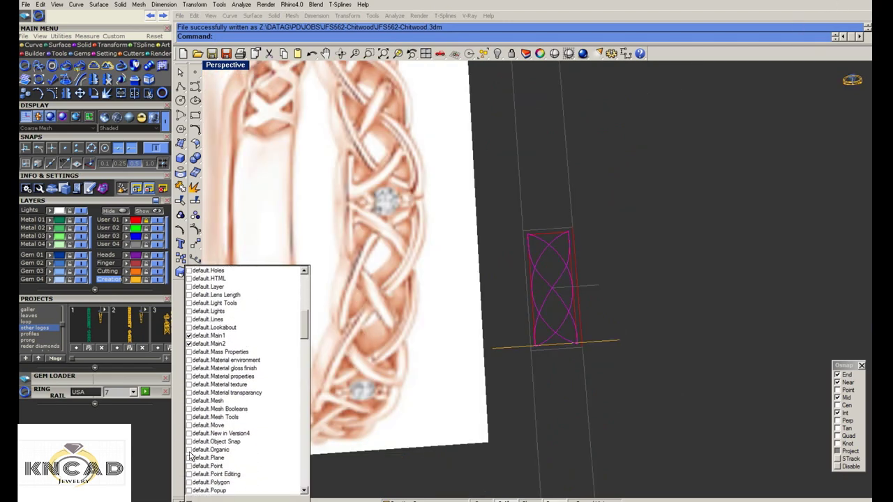
pyautogui.click(188, 450)
pyautogui.click(625, 267)
pyautogui.scroll(3, 559, 285)
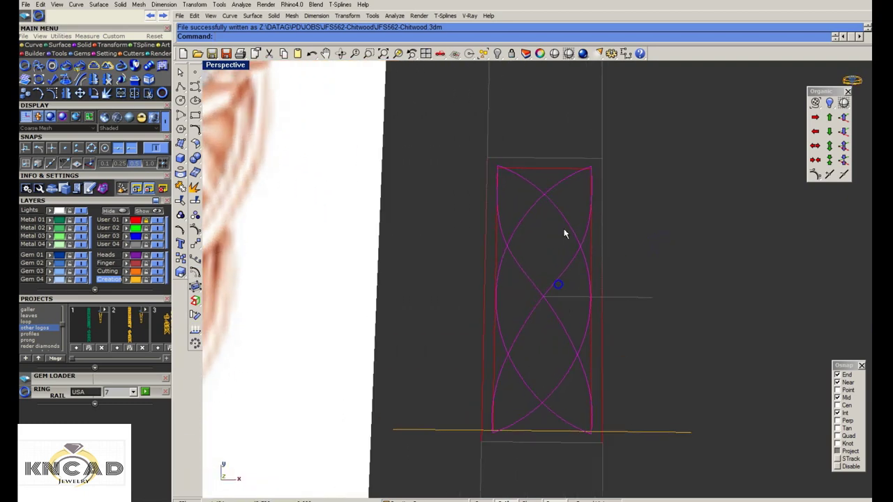
pyautogui.scroll(-1, 558, 264)
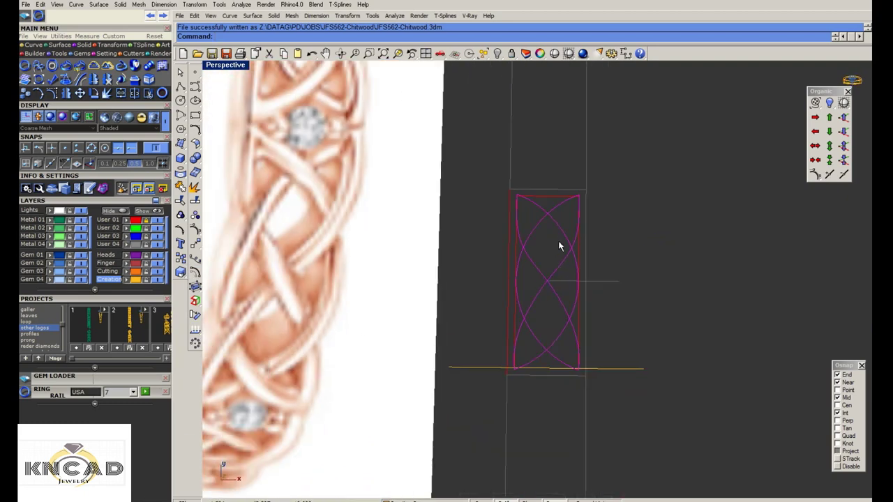
pyautogui.scroll(1, 559, 244)
pyautogui.scroll(-2, 556, 242)
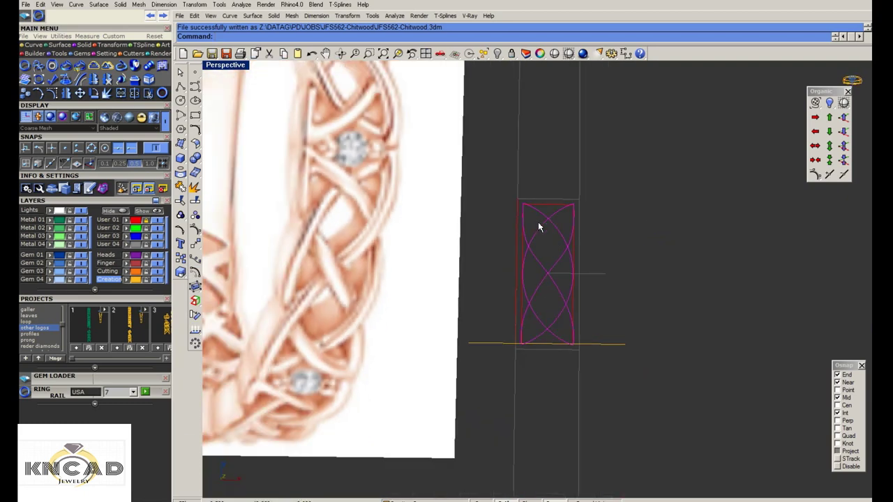
pyautogui.scroll(1, 538, 222)
# Explode the closed knot curve into four segments and show one curve's control points
pyautogui.press('Return')
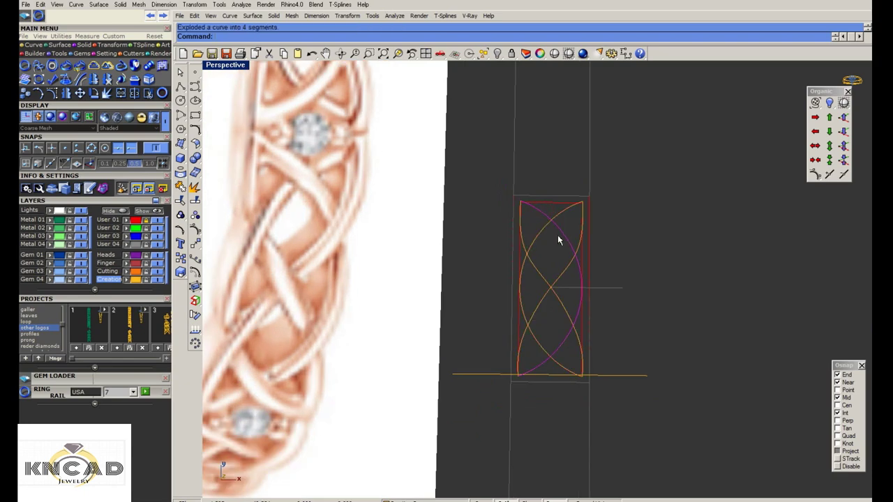
pyautogui.click(815, 174)
pyautogui.scroll(2, 585, 262)
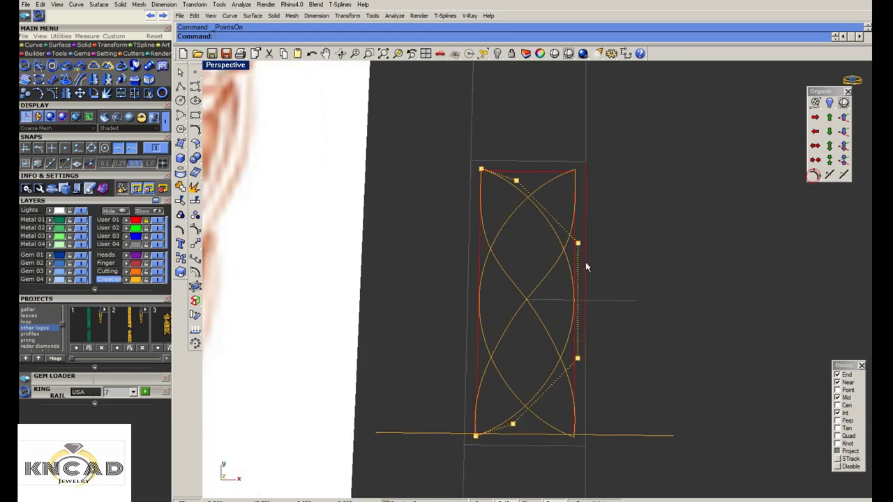
pyautogui.moveTo(600, 264); pyautogui.dragTo(598, 263)
pyautogui.scroll(-2, 570, 260)
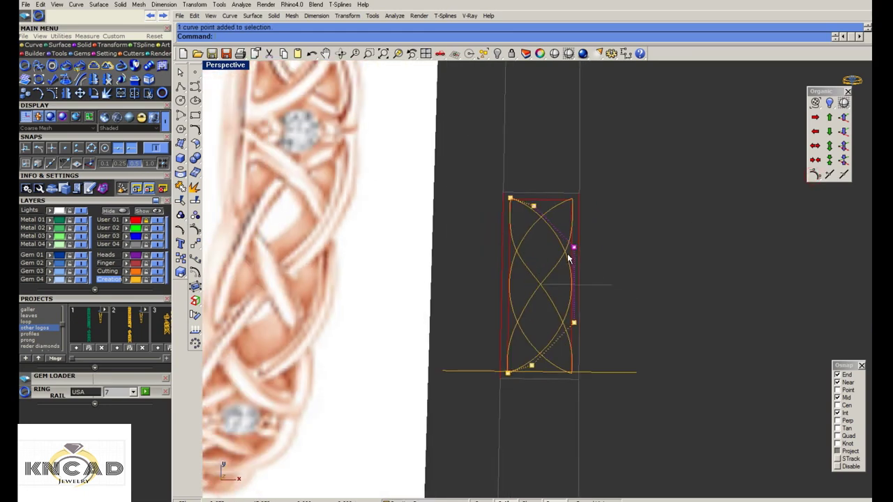
# Nudge the right-side control points of the two crossing curves with the Organic arrows
pyautogui.keyDown('shift'); pyautogui.click(525, 262); pyautogui.keyUp('shift')
pyautogui.click(815, 176)
pyautogui.scroll(2, 509, 260)
pyautogui.moveTo(493, 235)
pyautogui.mouseDown()
pyautogui.moveTo(532, 257)
pyautogui.moveTo(627, 231)
pyautogui.mouseUp()
pyautogui.click(843, 131)
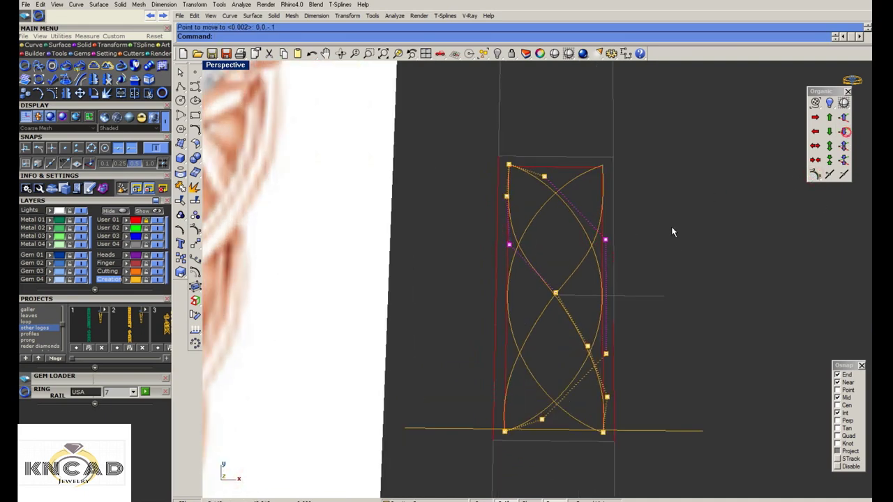
pyautogui.click(672, 231)
pyautogui.scroll(-3, 645, 236)
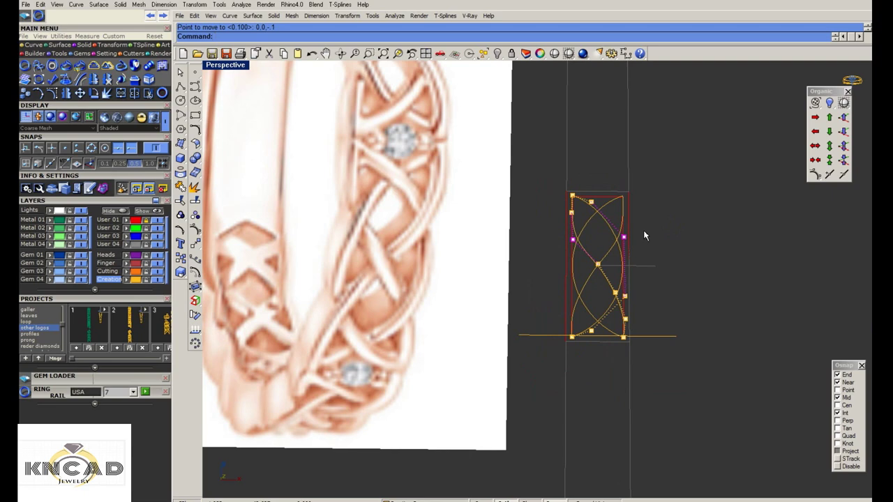
pyautogui.scroll(1, 602, 280)
pyautogui.scroll(1, 597, 264)
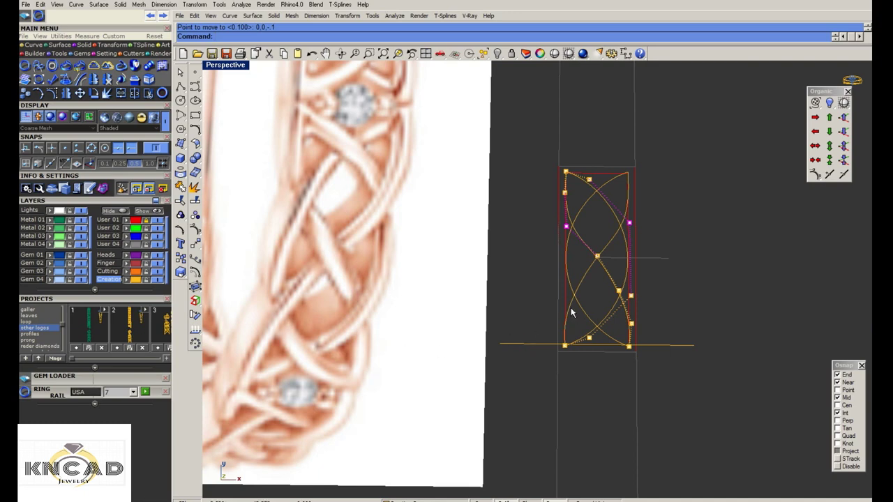
pyautogui.scroll(1, 633, 323)
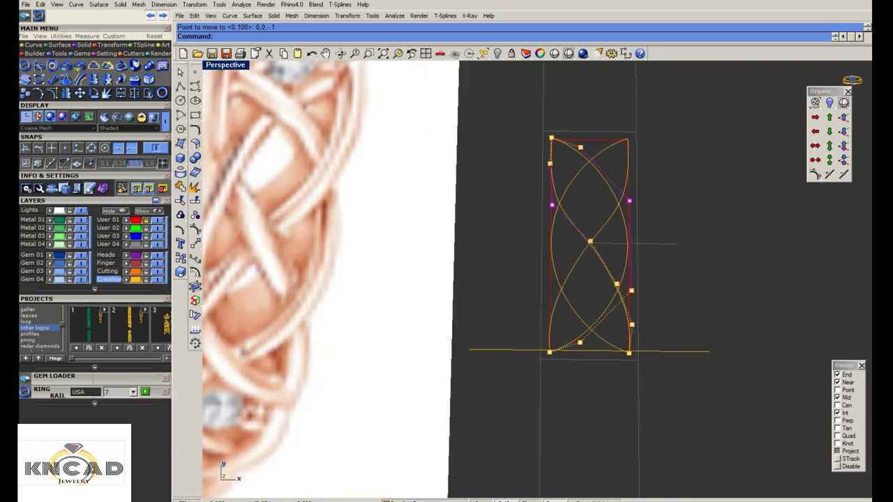
# Nudge two lower-right control points on the diagonal curve, then select all four curves
pyautogui.click(617, 285)
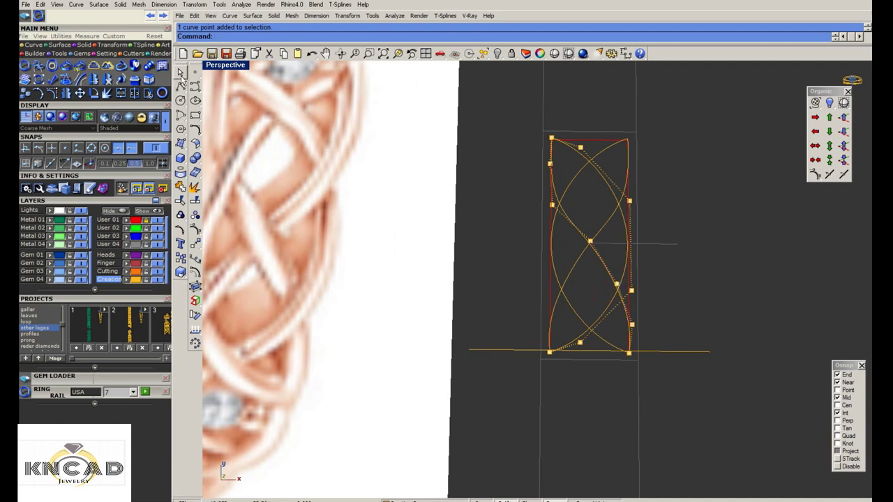
pyautogui.click(566, 282)
pyautogui.click(195, 230)
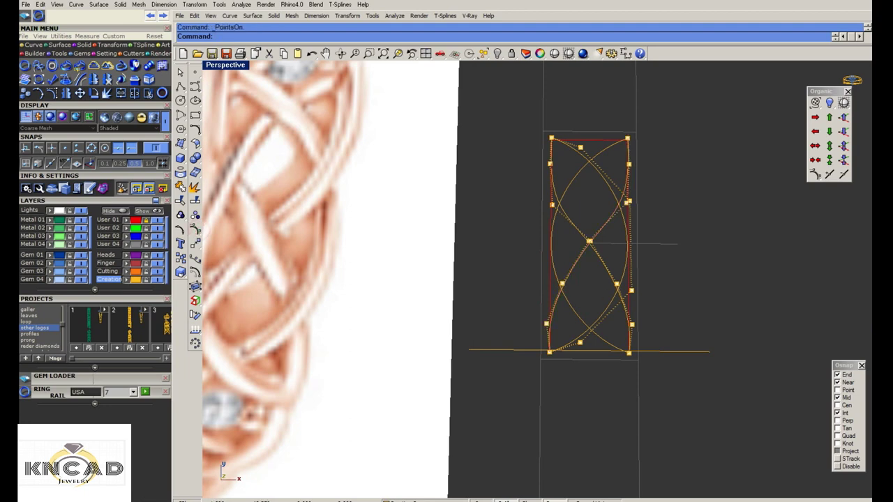
pyautogui.click(616, 285)
pyautogui.scroll(-2, 574, 300)
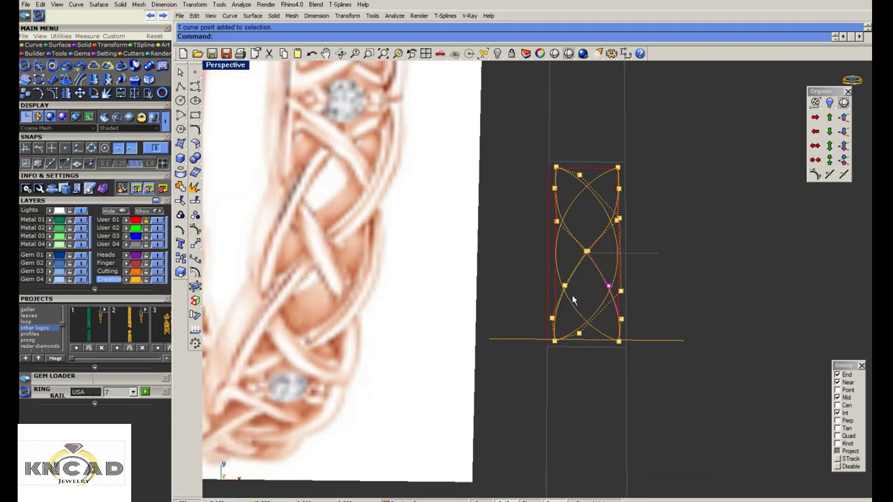
pyautogui.scroll(1, 552, 305)
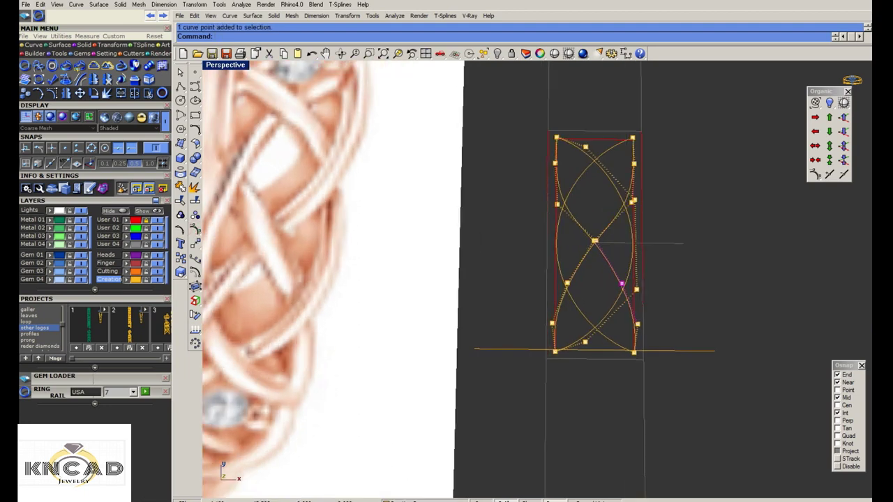
pyautogui.keyDown('shift'); pyautogui.moveTo(550, 280); pyautogui.dragTo(585, 307); pyautogui.keyUp('shift')
pyautogui.click(843, 131)
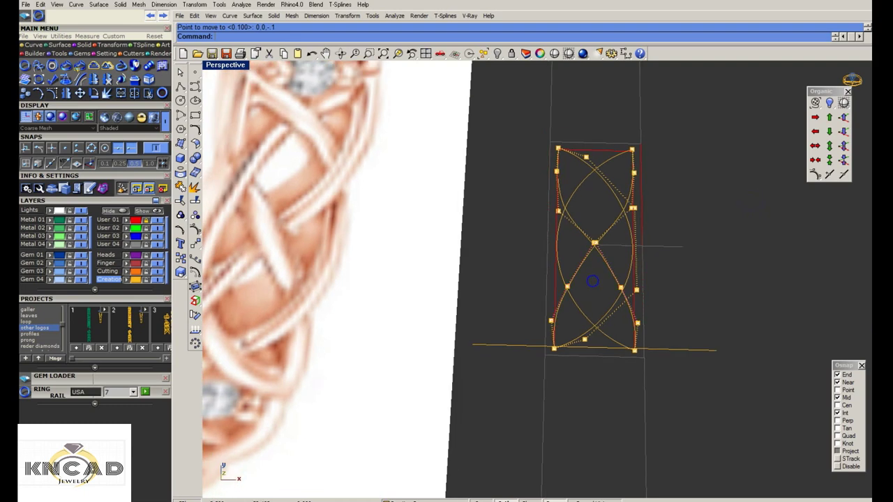
pyautogui.moveTo(592, 279); pyautogui.dragTo(536, 118)
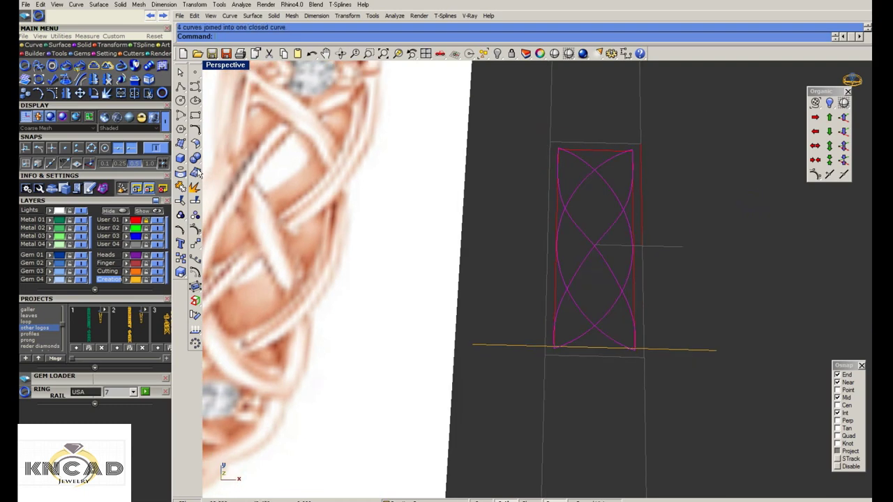
# Pipe the joined knot curve at the default diameter, inspect it, then undo the pipe
pyautogui.moveTo(195, 172); pyautogui.dragTo(239, 181)
pyautogui.press('Return')
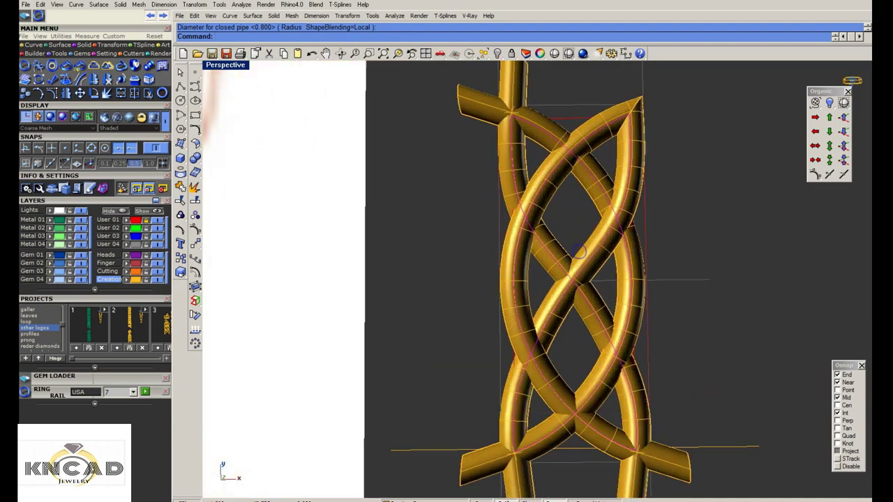
pyautogui.moveTo(579, 251)
pyautogui.mouseDown(button='right')
pyautogui.moveTo(569, 281)
pyautogui.moveTo(550, 216)
pyautogui.moveTo(558, 279)
pyautogui.moveTo(621, 297)
pyautogui.mouseUp(button='right')
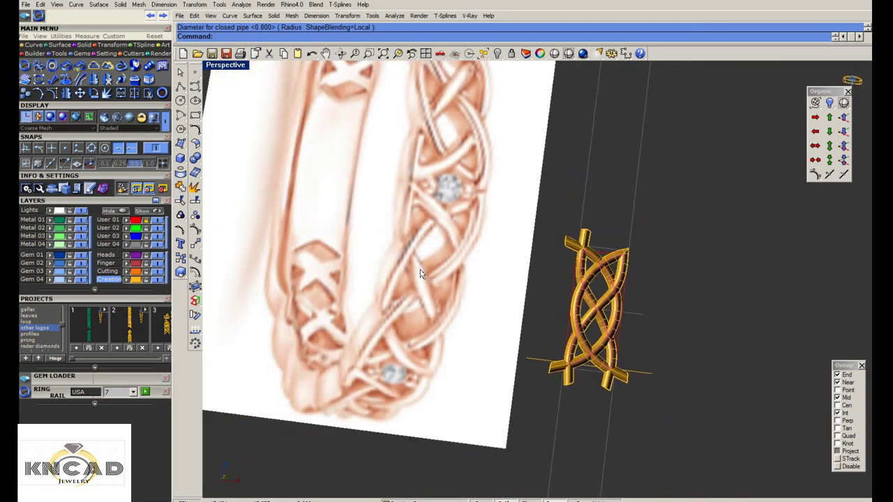
pyautogui.scroll(2, 352, 64)
pyautogui.scroll(1, 616, 335)
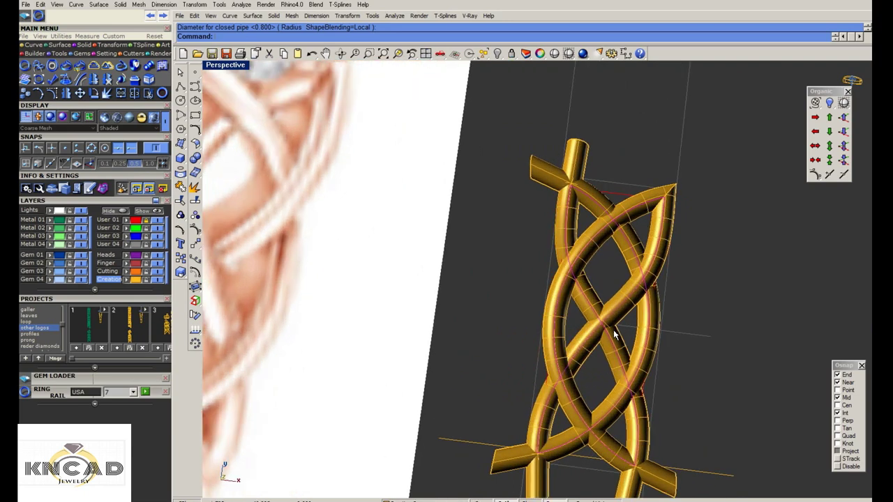
pyautogui.hotkey('ctrl', 'z')
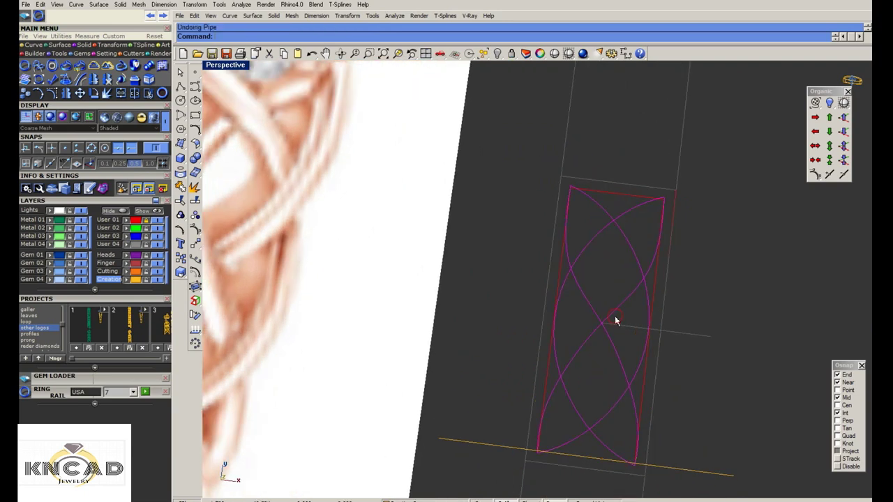
# Explode the braid curve and nudge one diagonal-curve control point one step downward
pyautogui.click(616, 321)
pyautogui.click(813, 175)
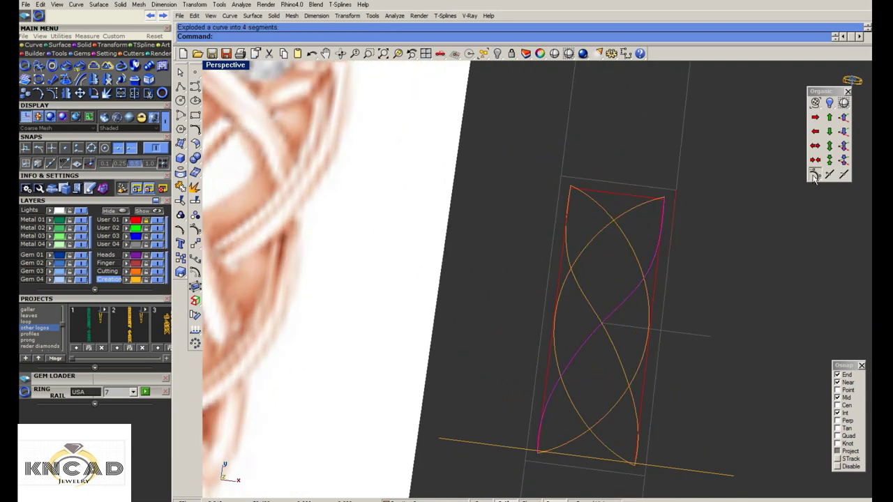
pyautogui.scroll(2, 581, 331)
pyautogui.click(604, 300)
pyautogui.click(842, 131)
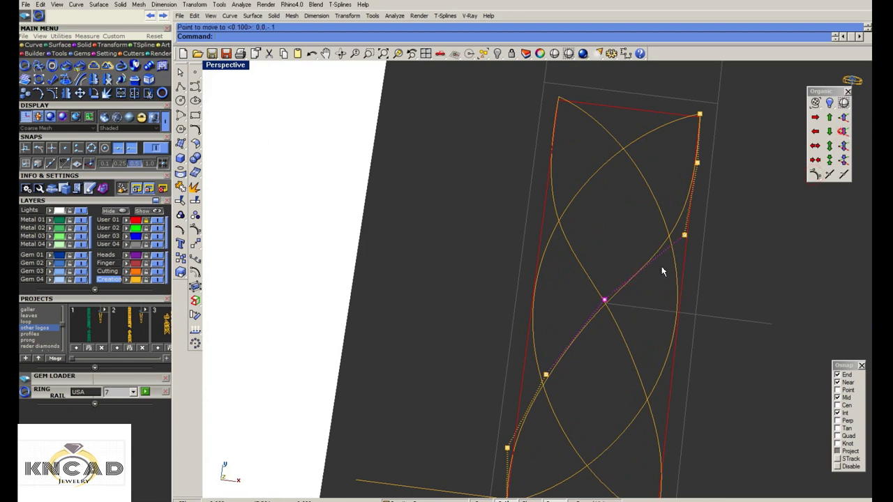
pyautogui.moveTo(663, 272)
pyautogui.mouseDown(button='right')
pyautogui.moveTo(602, 228)
pyautogui.moveTo(619, 303)
pyautogui.mouseUp(button='right')
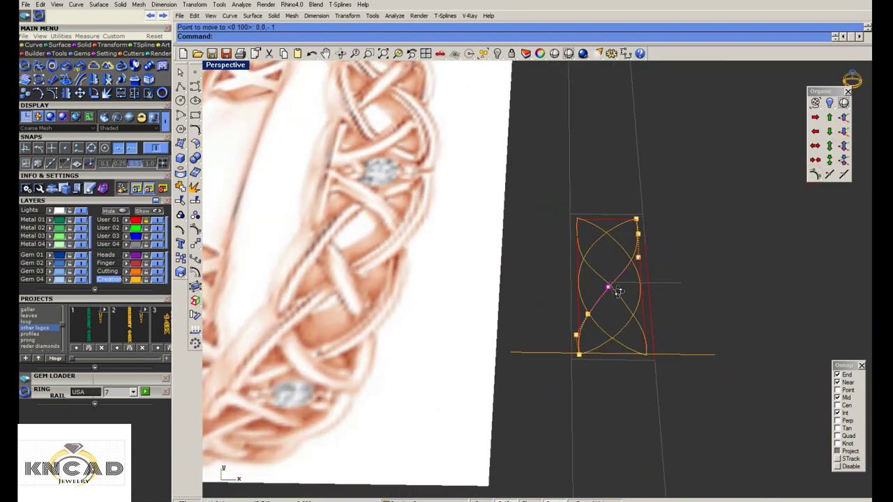
pyautogui.press('Escape')
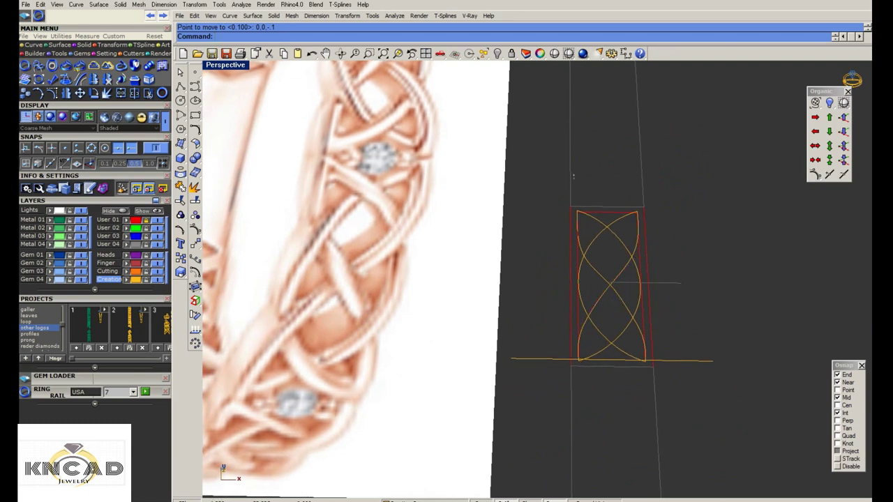
# Select all four braid curves and start a 0.800-diameter gold pipe
pyautogui.moveTo(619, 303); pyautogui.dragTo(574, 179)
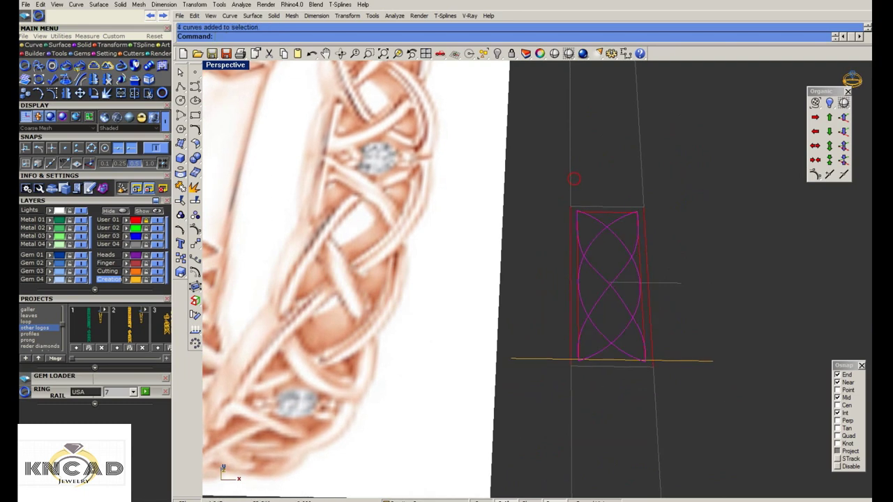
pyautogui.click(196, 158)
pyautogui.click(240, 184)
# Trial-pipe the braid at the default diameter, undo it, and split the braid into four segments
pyautogui.press('Return')
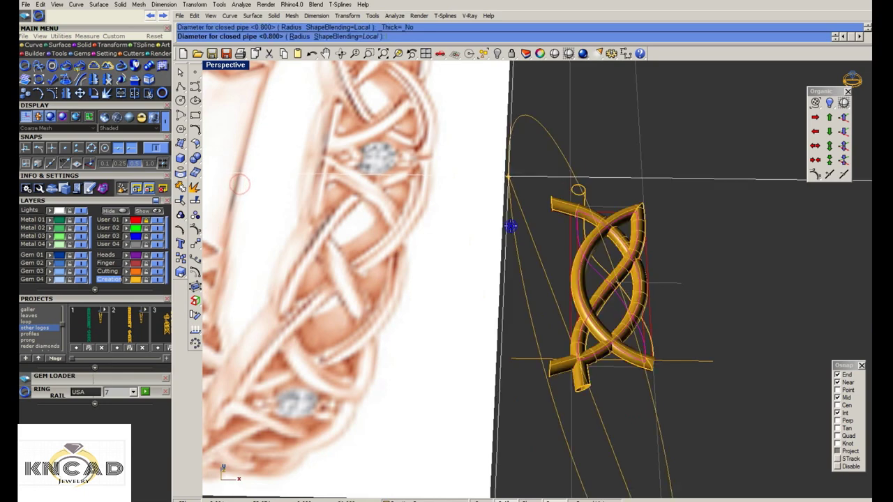
pyautogui.hotkey('ctrl', 'z')
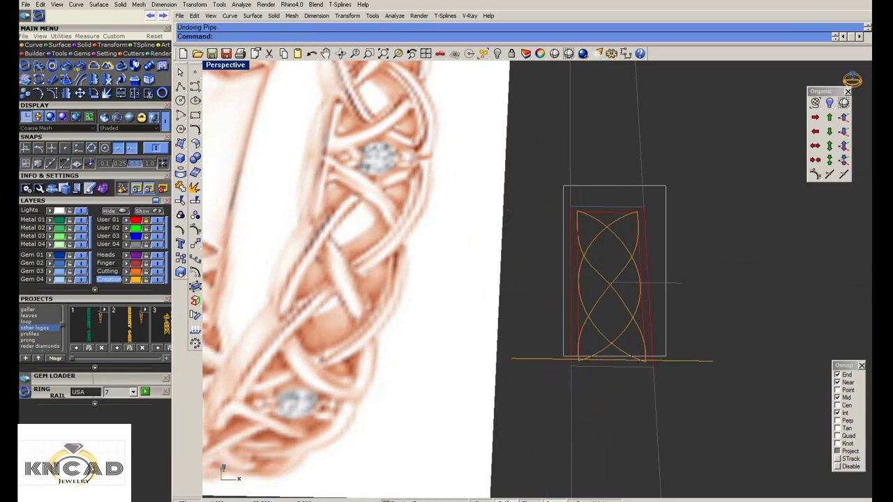
pyautogui.rightClick(688, 319)
pyautogui.rightClick(688, 320)
pyautogui.scroll(2, 688, 320)
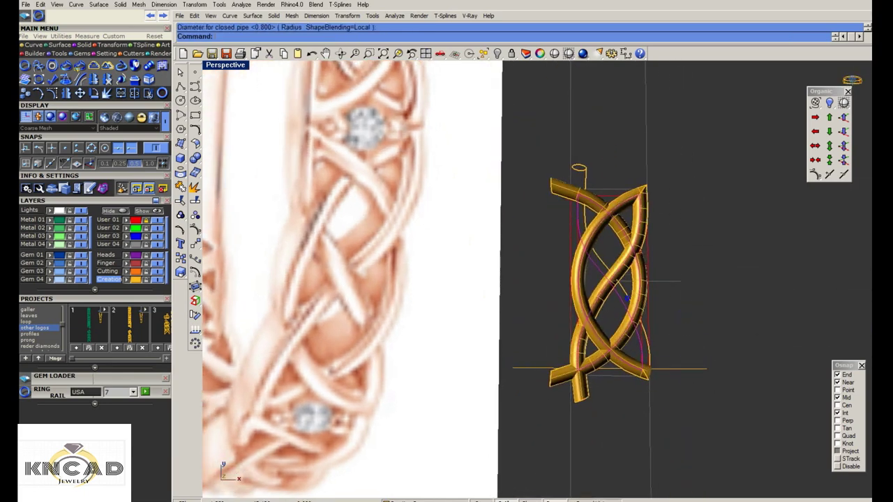
pyautogui.scroll(2, 614, 274)
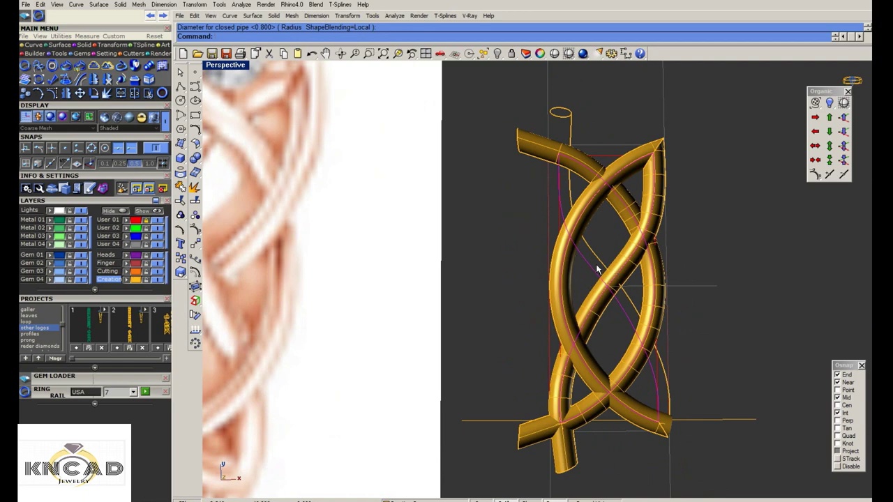
pyautogui.rightClick(623, 311)
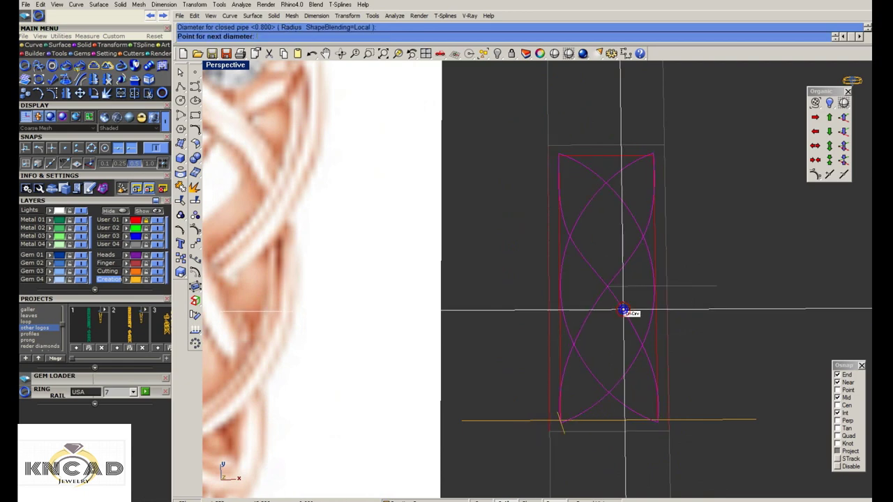
pyautogui.hotkey('ctrl', 'z')
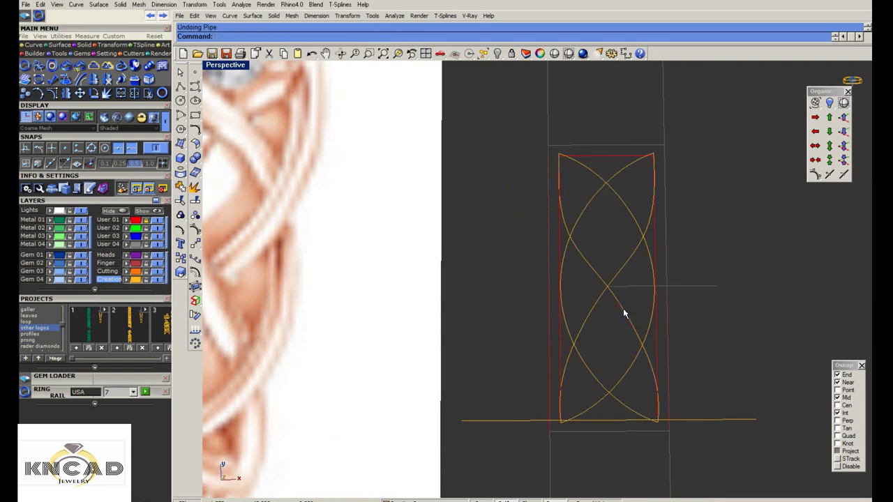
pyautogui.write('e')
pyautogui.hotkey('ctrl', 'z')
# Pipe each braid strand individually into its own gold tube
pyautogui.rightClick(623, 313)
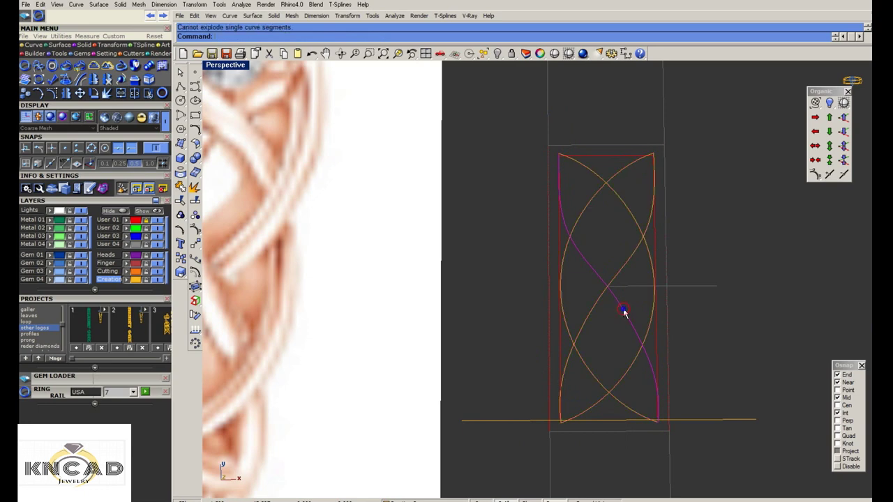
pyautogui.rightClick(507, 31)
pyautogui.click(534, 75)
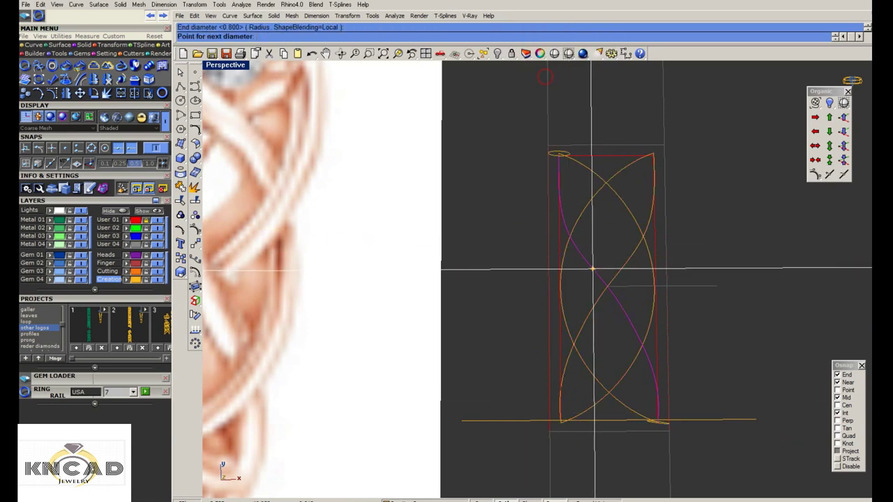
pyautogui.click(590, 270)
pyautogui.rightClick(604, 222)
pyautogui.rightClick(590, 204)
pyautogui.click(624, 199)
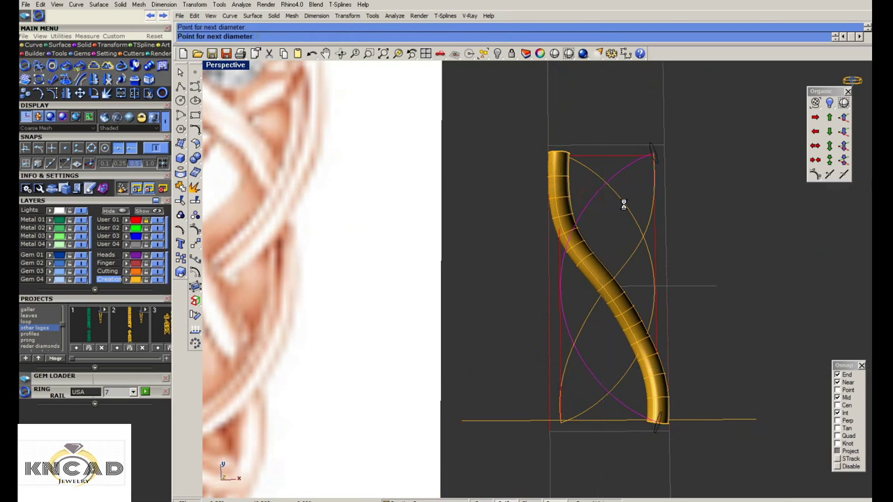
pyautogui.rightClick(628, 202)
pyautogui.rightClick(517, 289)
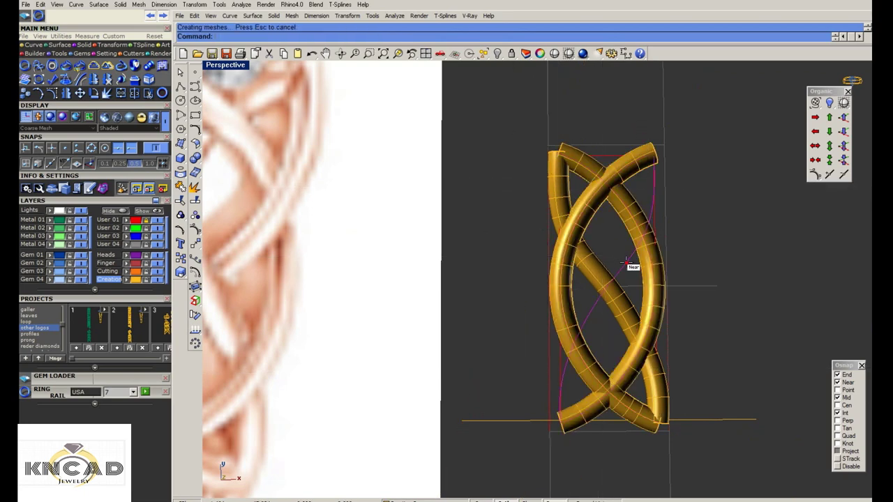
pyautogui.rightClick(609, 286)
pyautogui.rightClick(617, 289)
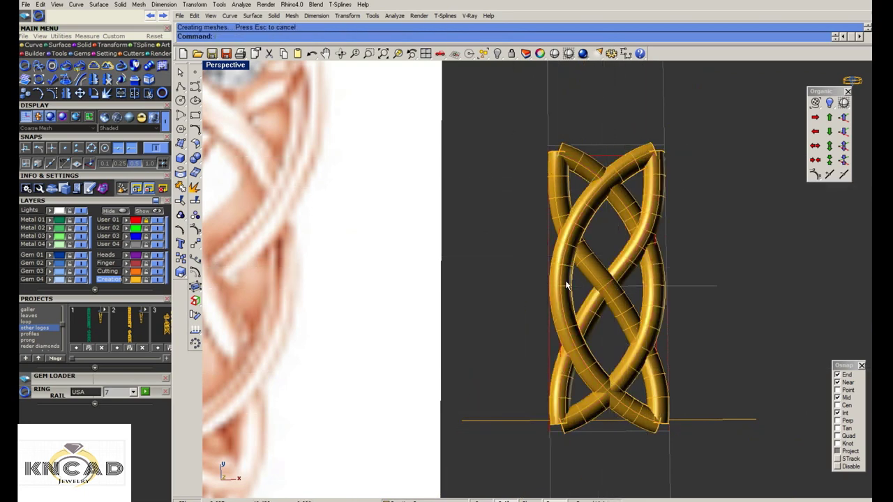
# Delete all four gold tubes, leaving only the bare braid curves
pyautogui.scroll(-3, 597, 217)
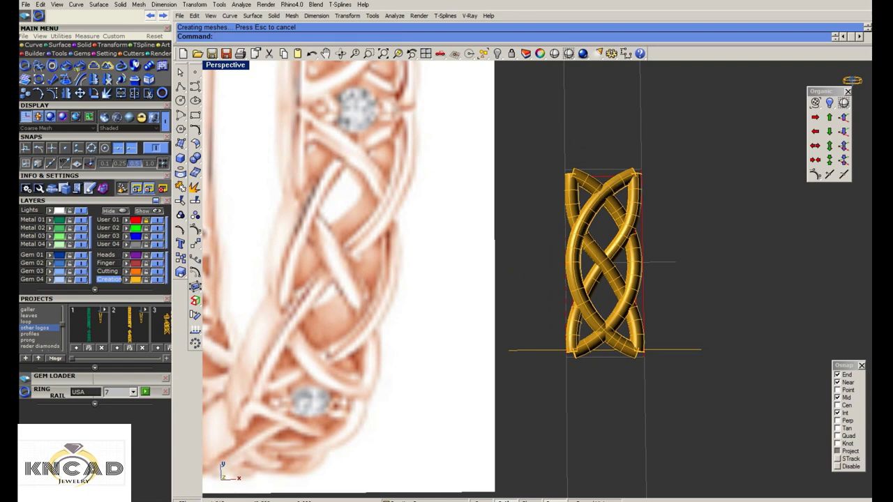
pyautogui.scroll(3, 618, 221)
pyautogui.scroll(-2, 611, 209)
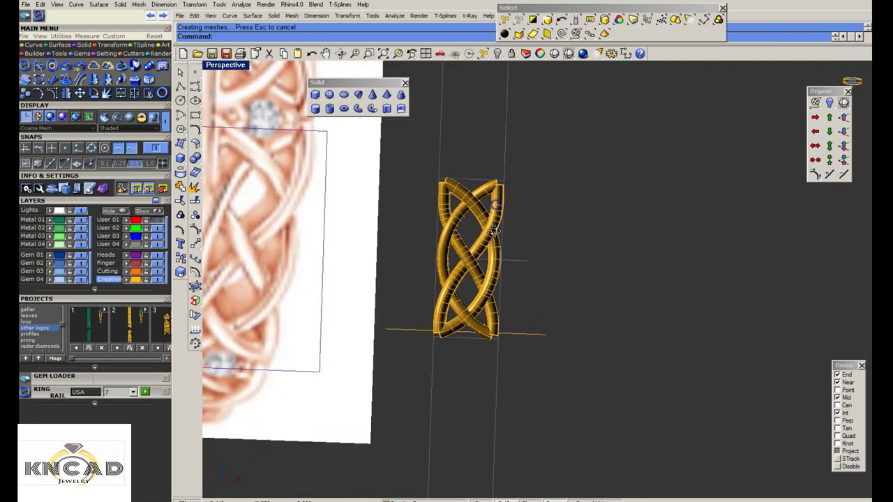
pyautogui.scroll(2, 485, 237)
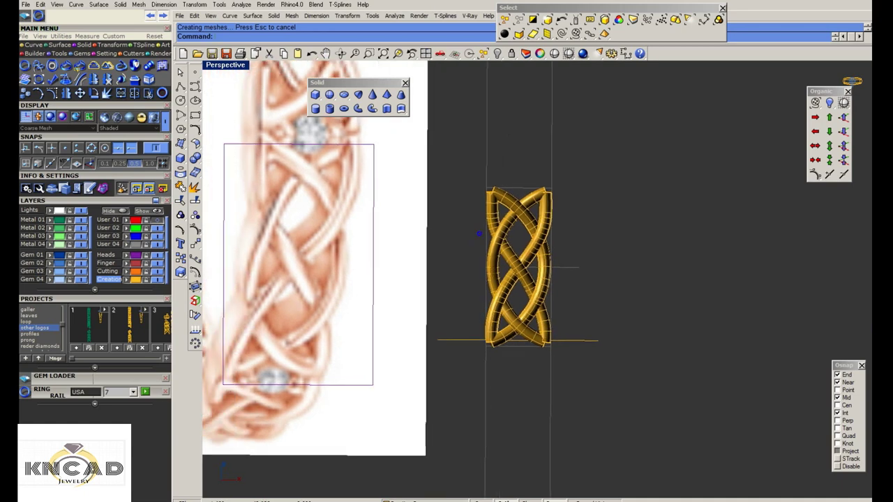
pyautogui.scroll(2, 537, 240)
pyautogui.click(520, 264)
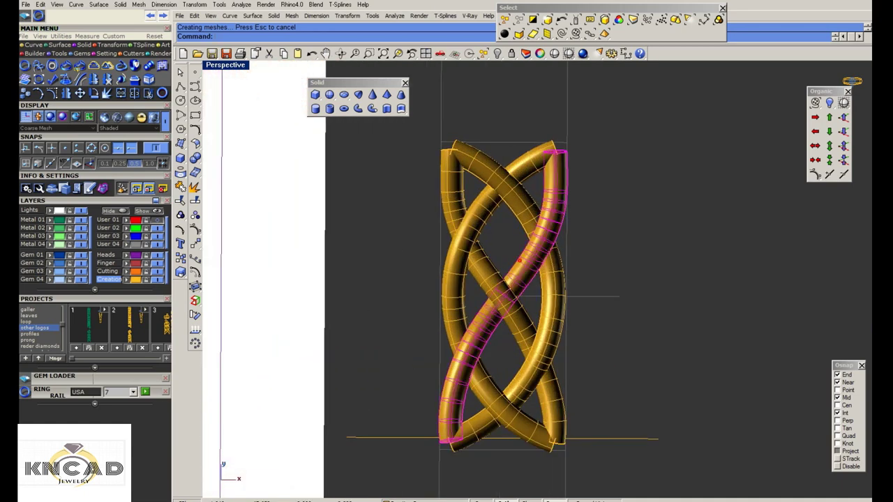
pyautogui.press('Delete')
pyautogui.click(512, 211)
pyautogui.press('Delete')
pyautogui.click(496, 230)
pyautogui.press('Delete')
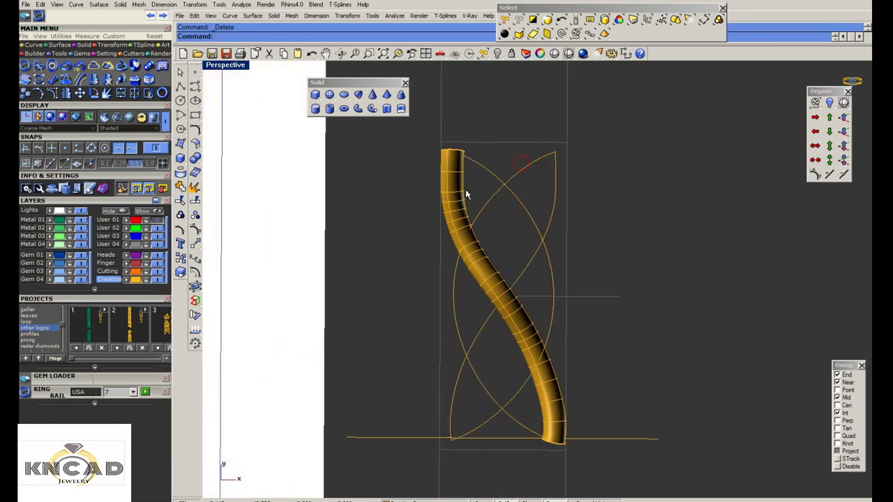
pyautogui.click(465, 189)
pyautogui.press('Delete')
# Select the four braid curves and Join them into one closed curve
pyautogui.moveTo(429, 238); pyautogui.dragTo(478, 224, button='right')
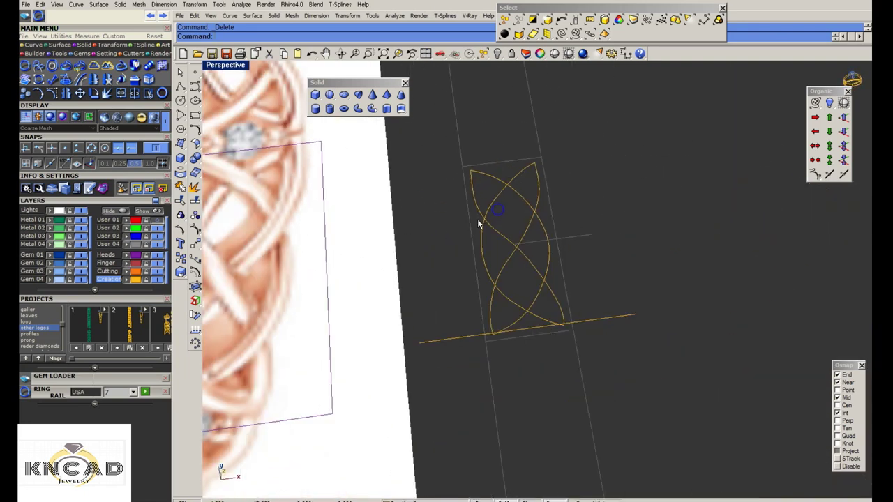
pyautogui.moveTo(459, 137); pyautogui.dragTo(571, 329)
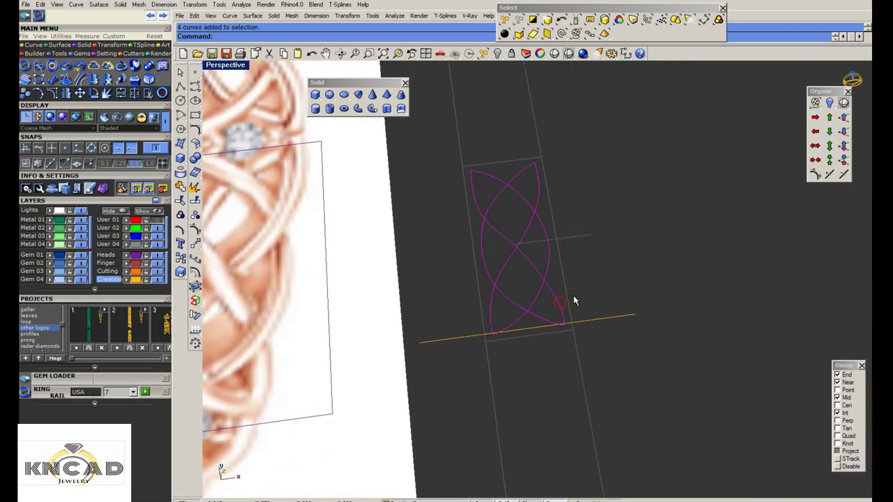
pyautogui.moveTo(575, 299); pyautogui.dragTo(552, 313, button='right')
pyautogui.write('join')
pyautogui.press('Return')
# Test Pipe and tsPipe on the closed curve, discard both, and restore the four-viewport layout
pyautogui.click(518, 231)
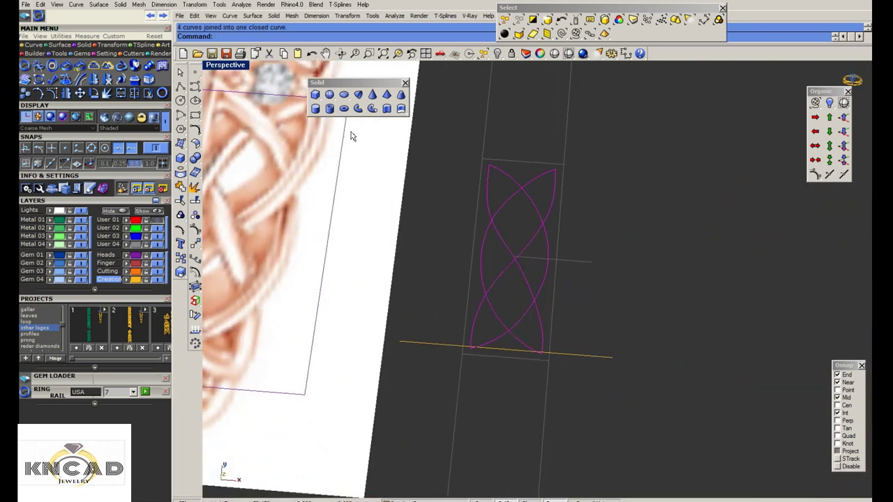
pyautogui.click(358, 108)
pyautogui.press('Return')
pyautogui.moveTo(464, 166); pyautogui.dragTo(535, 234, button='right')
pyautogui.hotkey('ctrl', 'z')
pyautogui.write('ts')
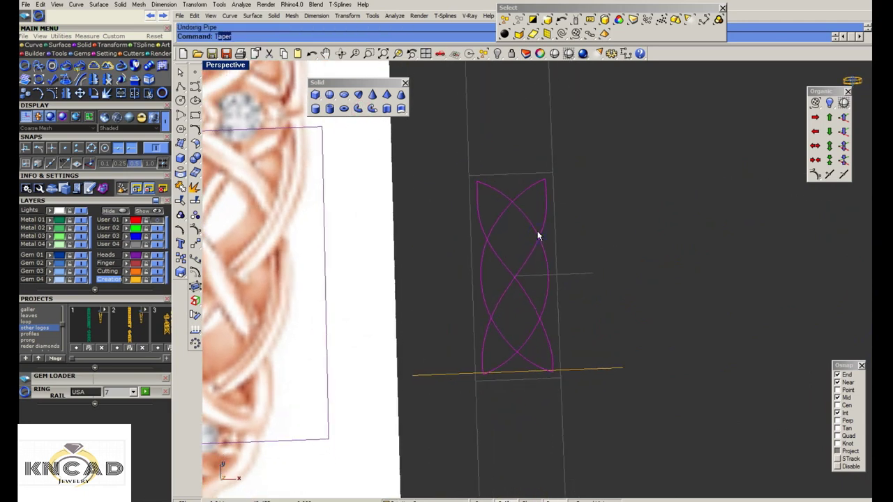
pyautogui.write('Pipe')
pyautogui.press('Return')
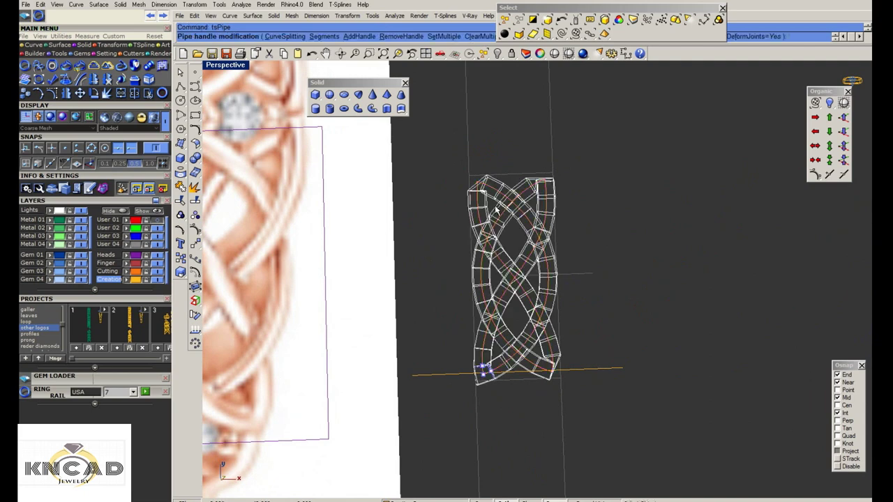
pyautogui.press('Escape')
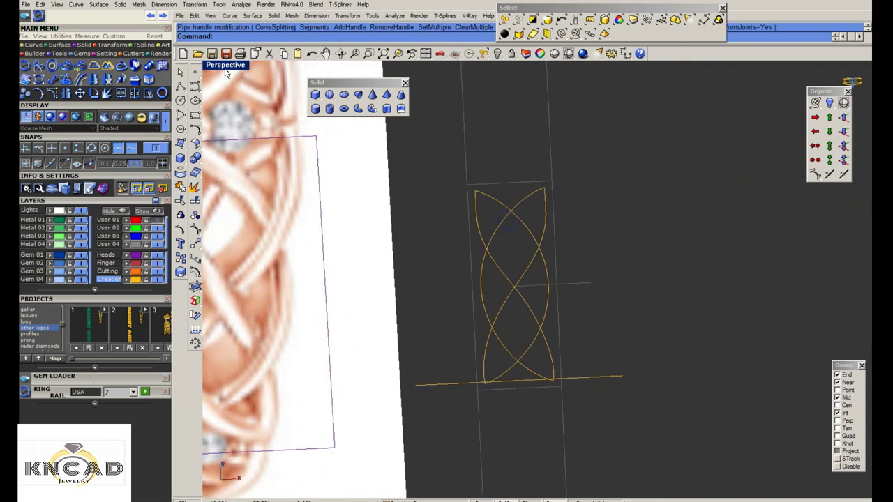
pyautogui.doubleClick(223, 66)
pyautogui.scroll(-2, 248, 77)
# Copy the braid curve 10 units to the right in the maximized Top view
pyautogui.scroll(3, 453, 164)
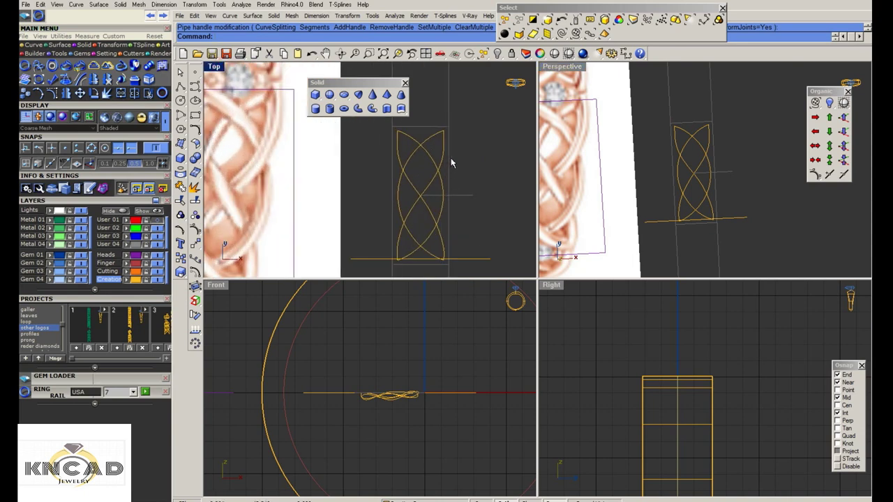
pyautogui.click(404, 199)
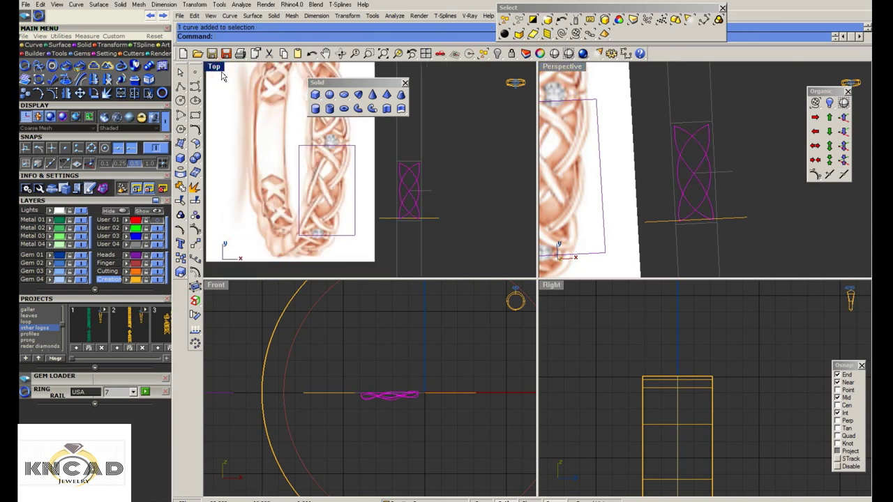
pyautogui.doubleClick(214, 67)
pyautogui.click(185, 258)
pyautogui.click(541, 231)
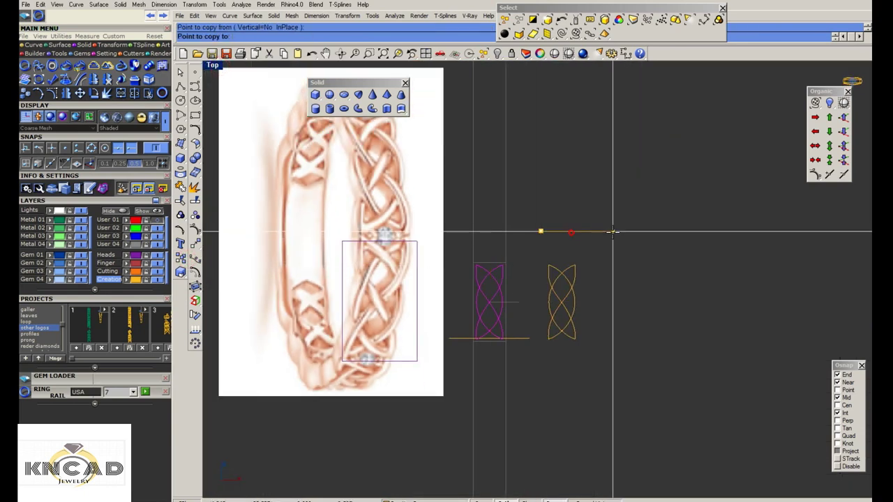
pyautogui.write('3')
pyautogui.press('Return')
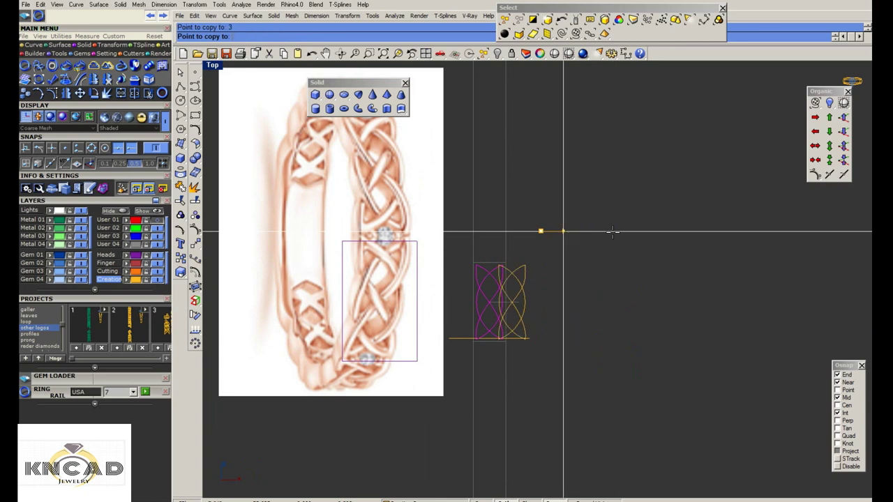
pyautogui.write('5')
pyautogui.press('Return')
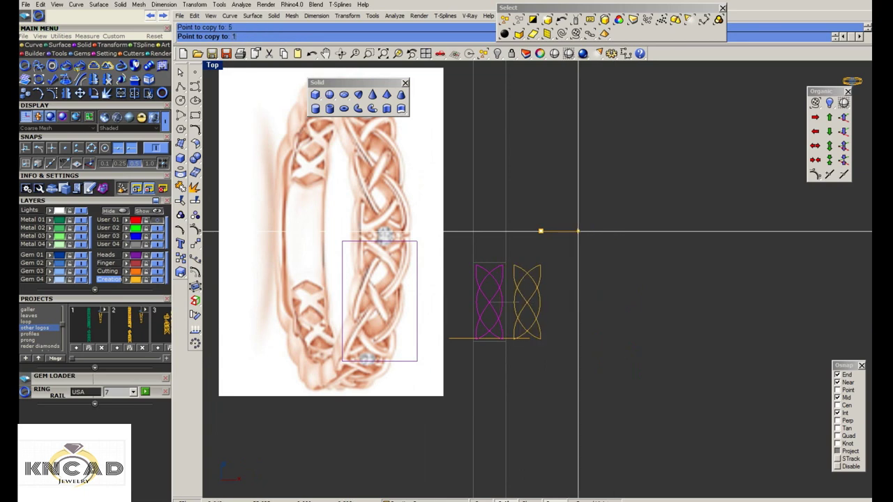
pyautogui.write('0')
pyautogui.press('Return')
# Hide the copied knot unit and save the file as JFS562-Chitwood.3dm
pyautogui.click(614, 231)
pyautogui.moveTo(530, 264); pyautogui.dragTo(591, 361)
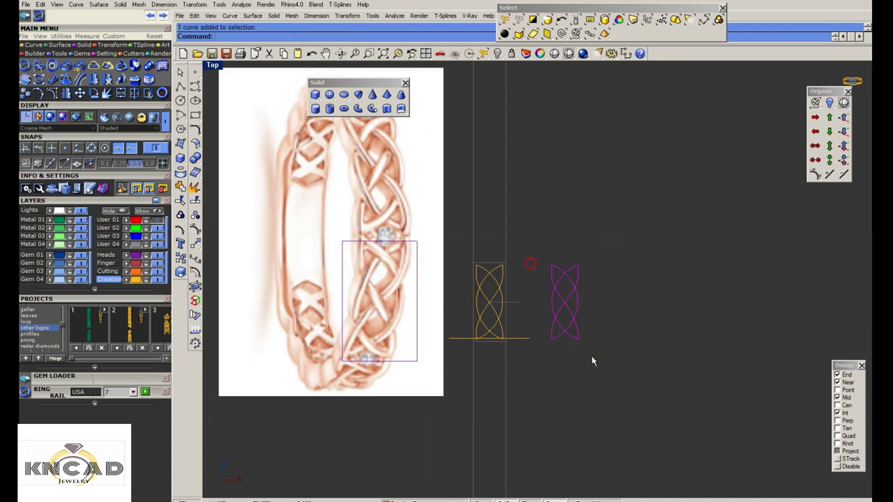
pyautogui.hotkey('ctrl', 'h')
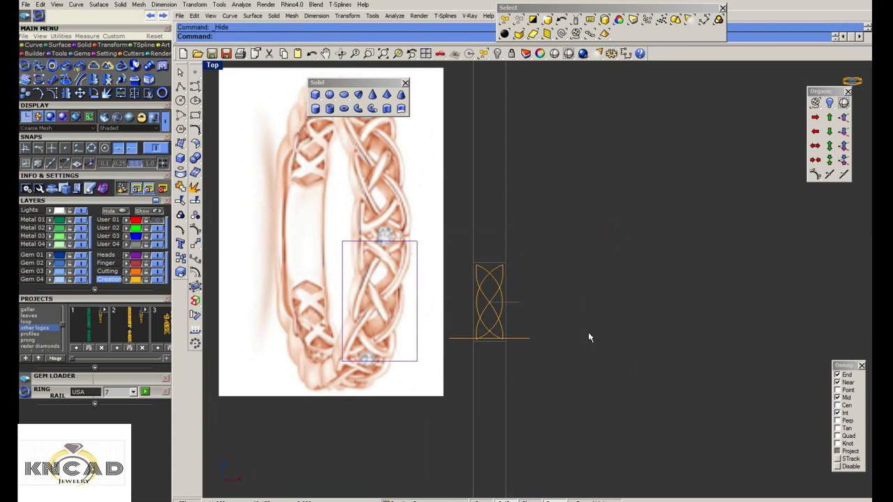
pyautogui.hotkey('ctrl', 's')
pyautogui.scroll(1, 483, 282)
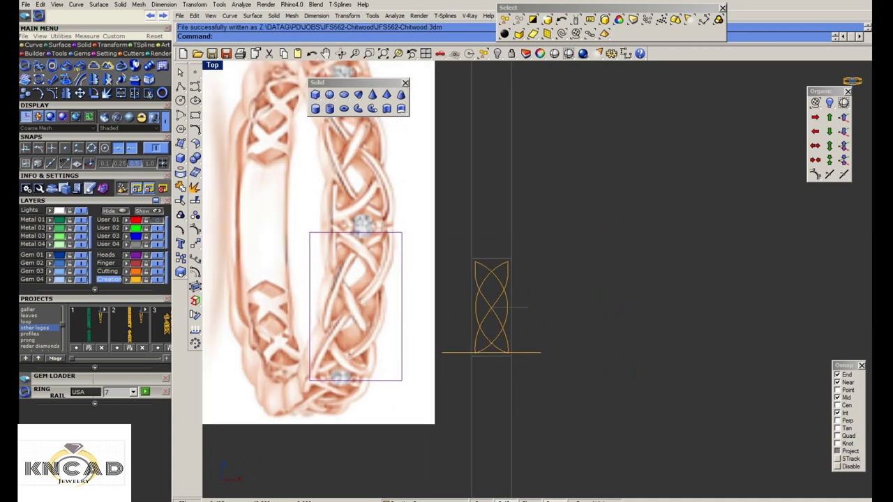
# Select the knot curves and run Rebuild, with a first point-count attempt that gets redone
pyautogui.click(507, 281)
pyautogui.scroll(1, 509, 283)
pyautogui.scroll(1, 508, 284)
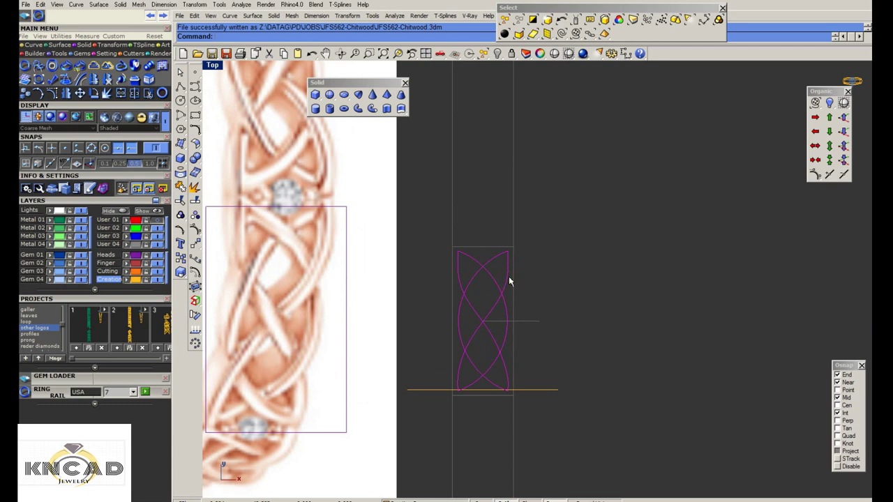
pyautogui.scroll(2, 508, 277)
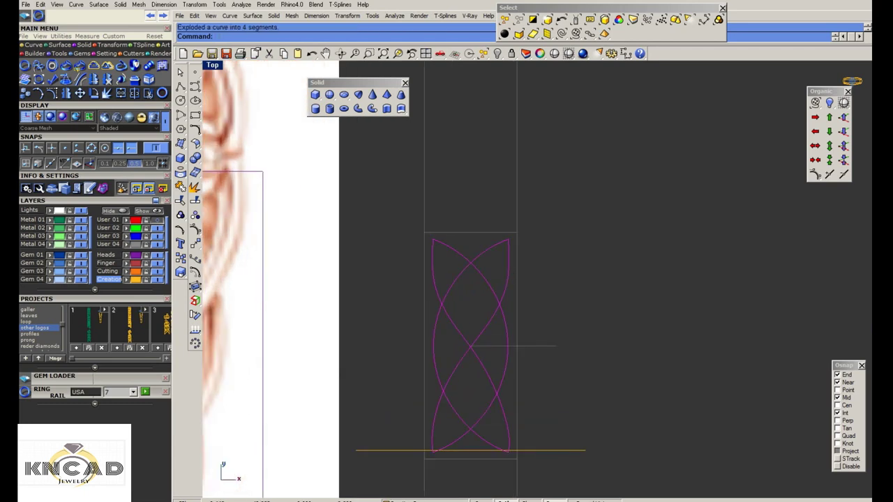
pyautogui.write('rebuild')
pyautogui.press('Return')
pyautogui.doubleClick(549, 233)
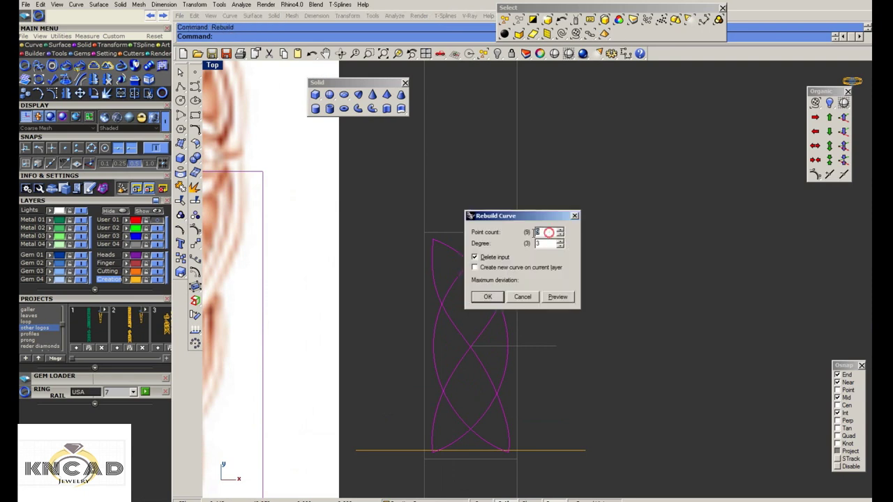
pyautogui.write('1')
pyautogui.press('Return')
pyautogui.write('20re')
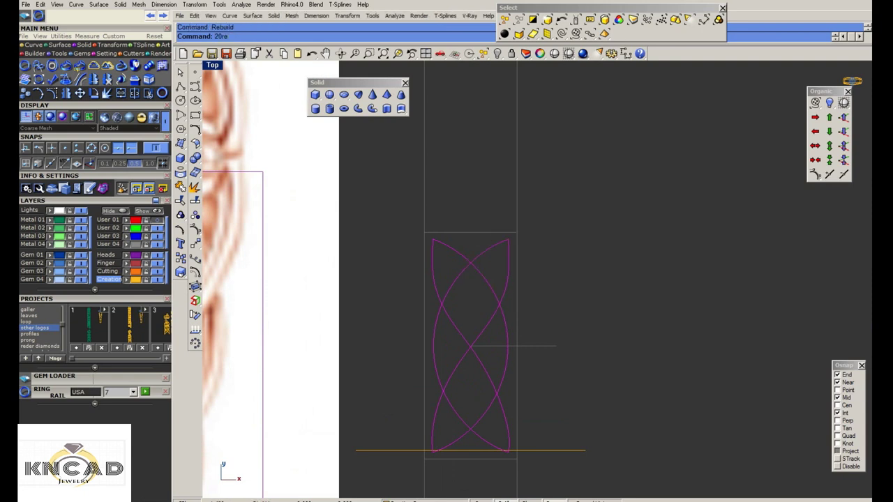
pyautogui.write('b')
pyautogui.press('Return')
# Rebuild the curves with 20 control points at degree 3, then select all four
pyautogui.write('Rebuild')
pyautogui.press('Return')
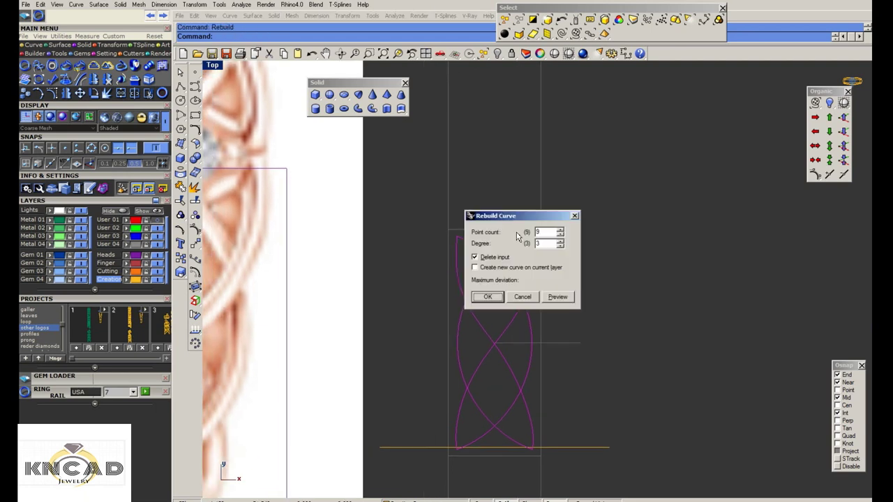
pyautogui.doubleClick(541, 232)
pyautogui.write('20')
pyautogui.press('Return')
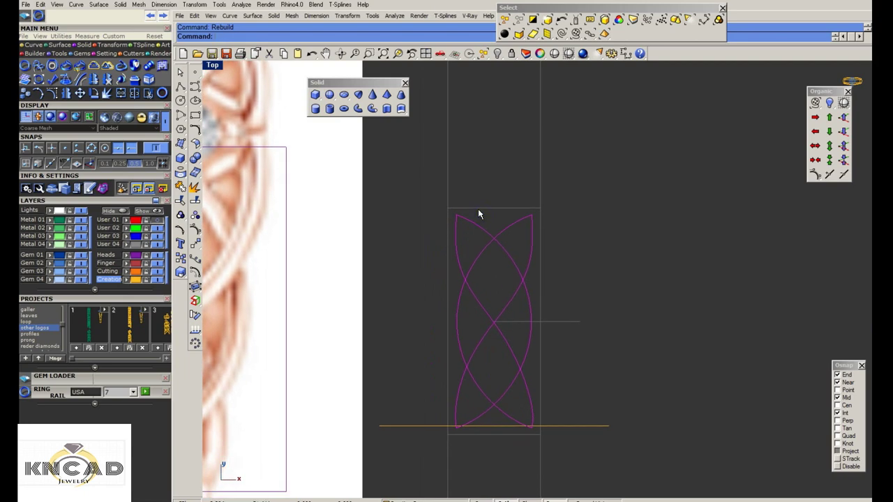
pyautogui.write('hide')
pyautogui.moveTo(429, 180); pyautogui.dragTo(606, 455)
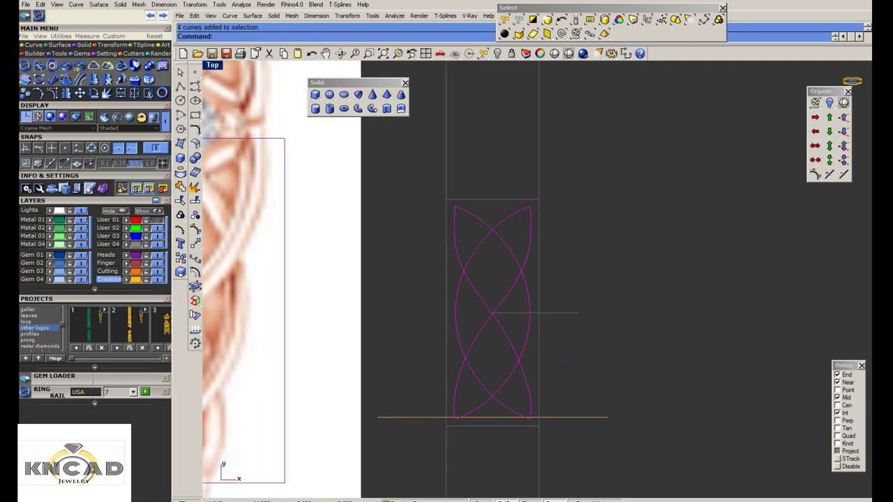
# Undo the join and rebuild, then move the strand's control points onto the red guide
pyautogui.hotkey('ctrl', 'j')
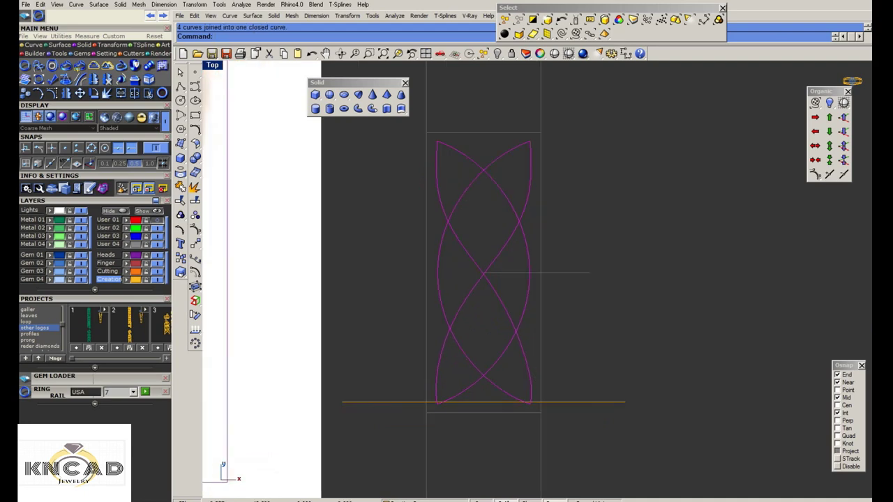
pyautogui.hotkey('ctrl', 'z')
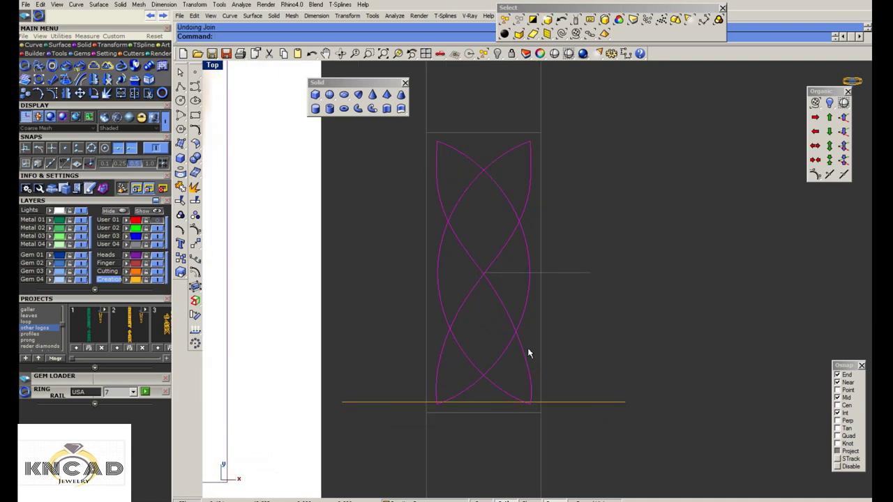
pyautogui.scroll(2, 524, 356)
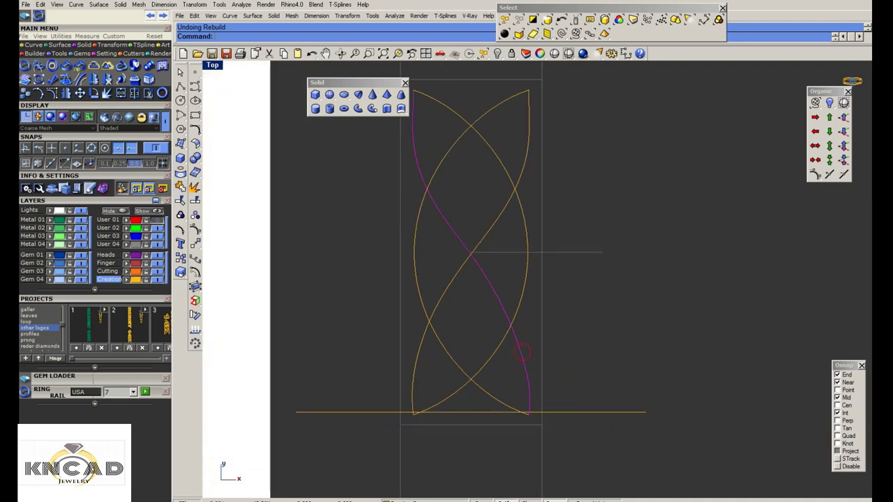
pyautogui.click(196, 241)
pyautogui.scroll(2, 525, 363)
pyautogui.moveTo(513, 365); pyautogui.dragTo(534, 334)
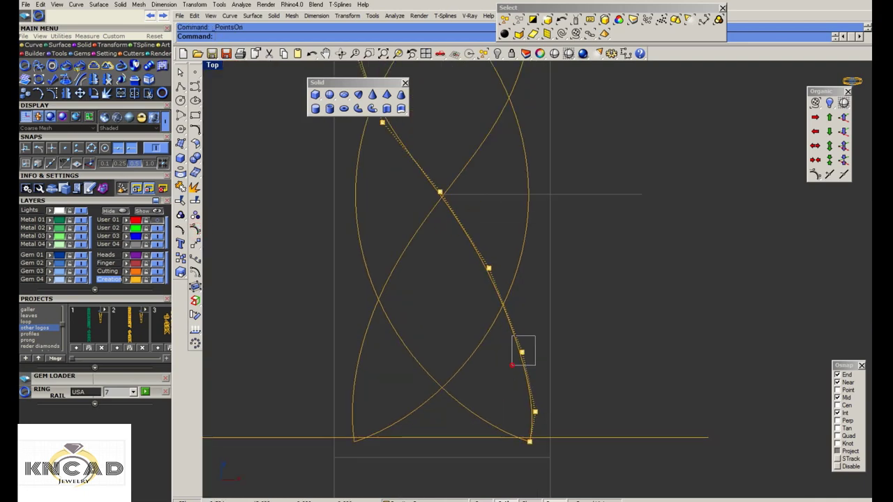
pyautogui.press('Escape')
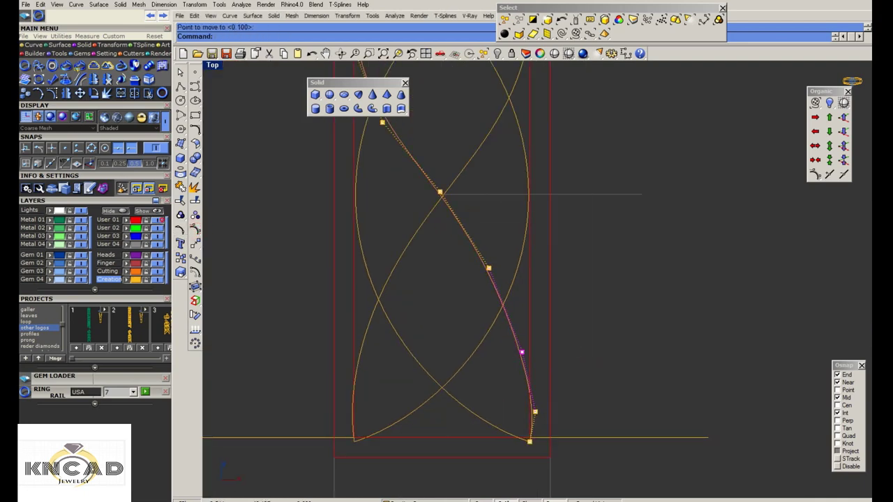
pyautogui.scroll(1, 560, 374)
pyautogui.click(586, 343)
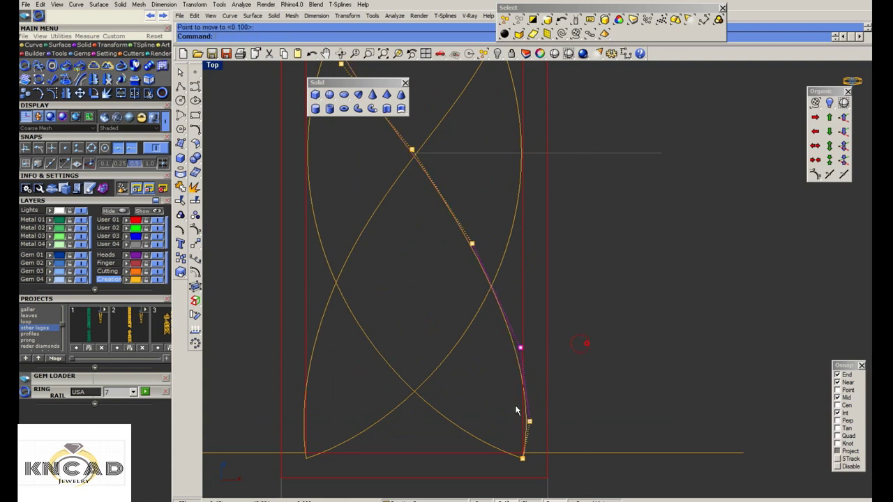
pyautogui.moveTo(508, 400); pyautogui.dragTo(579, 431)
pyautogui.scroll(-3, 580, 423)
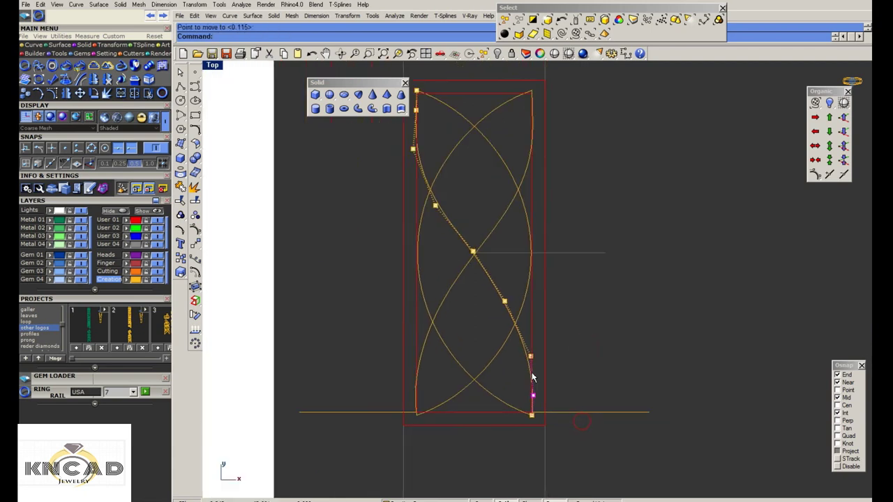
pyautogui.press('Escape')
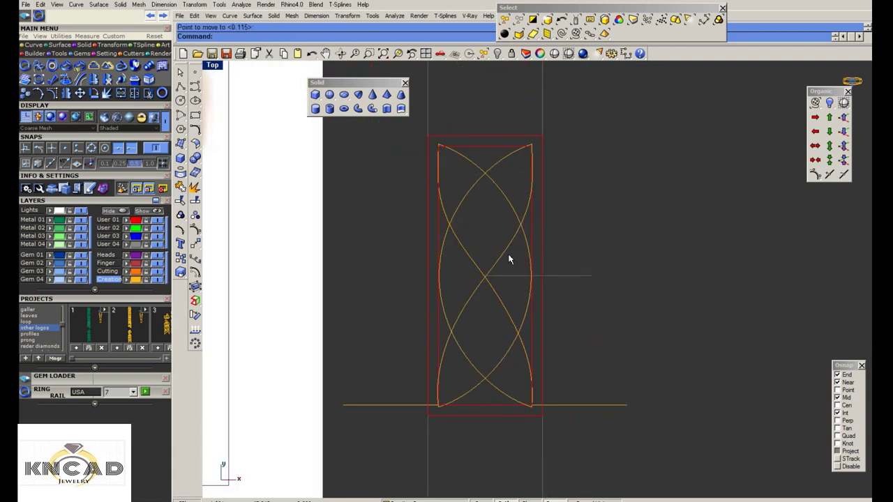
# Select all four knot curves and join them into one closed curve
pyautogui.click(157, 220)
pyautogui.scroll(-2, 448, 179)
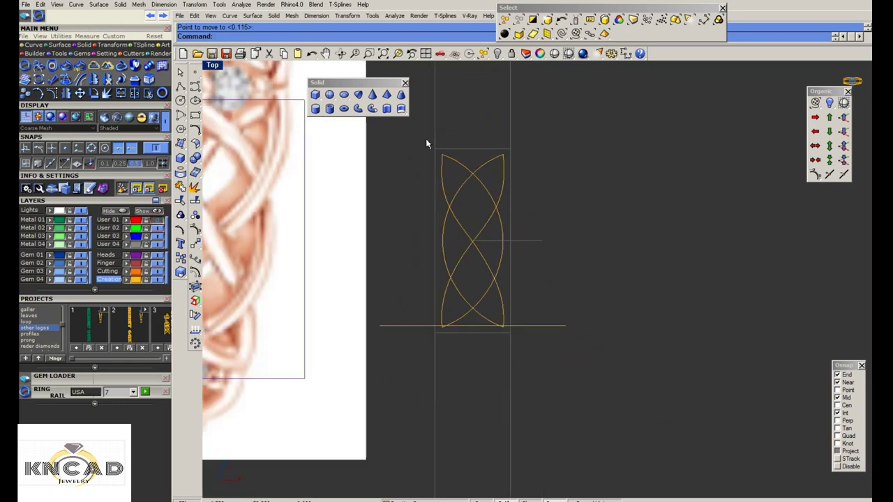
pyautogui.moveTo(426, 144); pyautogui.dragTo(549, 367)
pyautogui.moveTo(537, 283); pyautogui.dragTo(511, 291, button='right')
pyautogui.hotkey('ctrl', 'j')
# Show the hidden backup copy and delete it
pyautogui.click(496, 53)
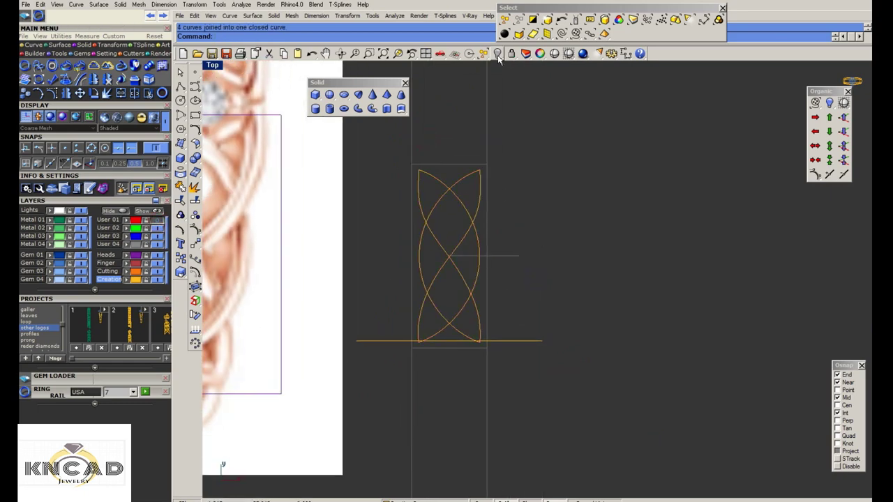
pyautogui.click(541, 64)
pyautogui.click(596, 230)
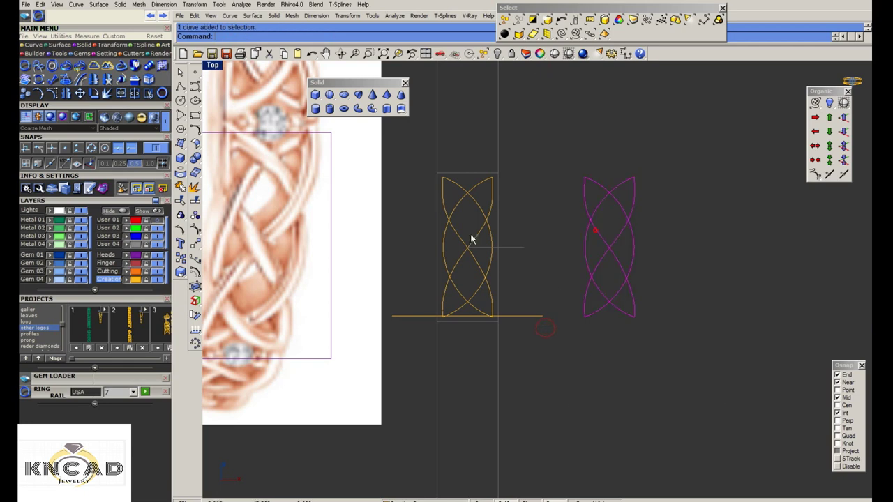
pyautogui.press('Delete')
# Copy the knot unit to the right at distances of 30, 20 and 10 units
pyautogui.click(492, 189)
pyautogui.click(180, 257)
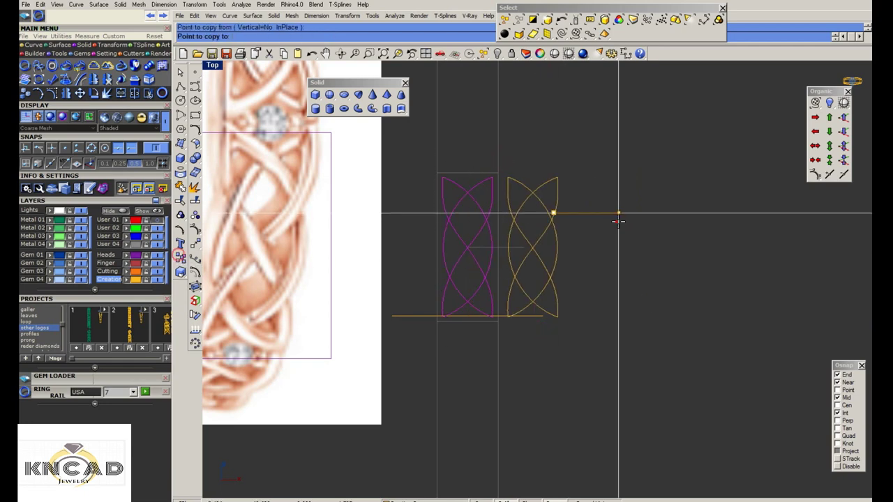
pyautogui.write('30')
pyautogui.press('Return')
pyautogui.write('2')
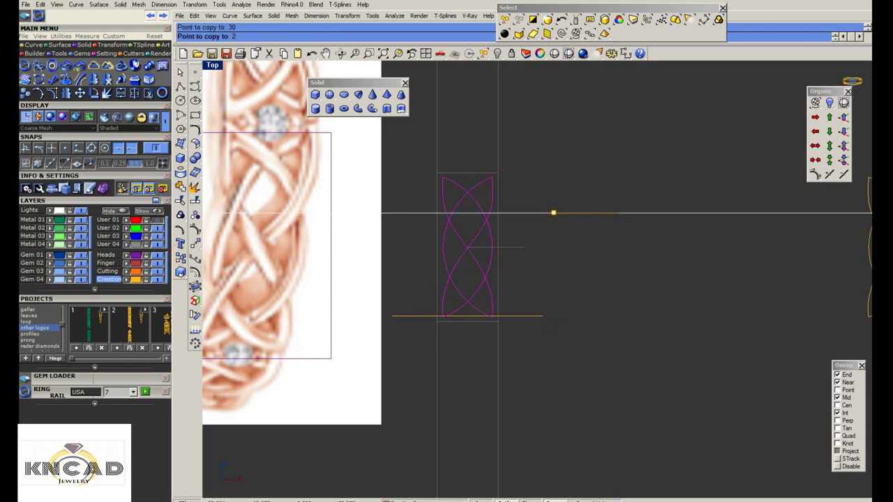
pyautogui.write('0')
pyautogui.press('Return')
pyautogui.press('Return')
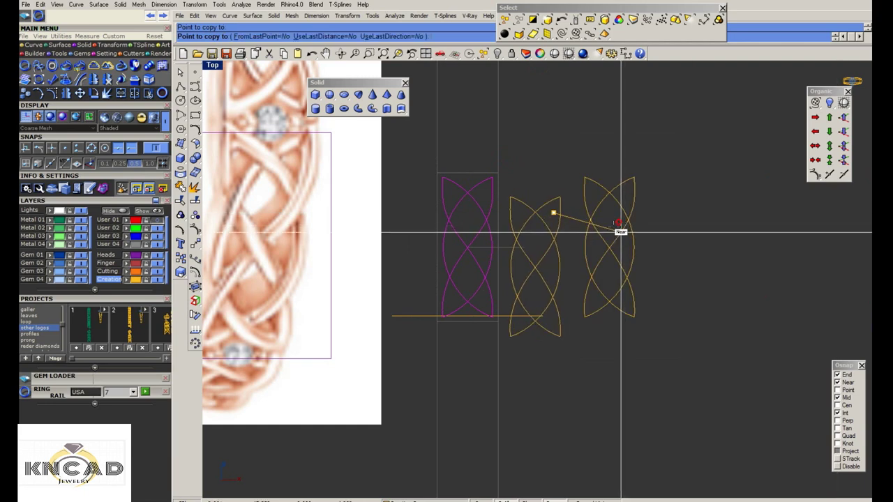
pyautogui.press('Return')
# Select the copy 10 units to the right and start the Text command
pyautogui.moveTo(570, 145); pyautogui.dragTo(726, 402)
pyautogui.middleClick(531, 195)
pyautogui.click(583, 224)
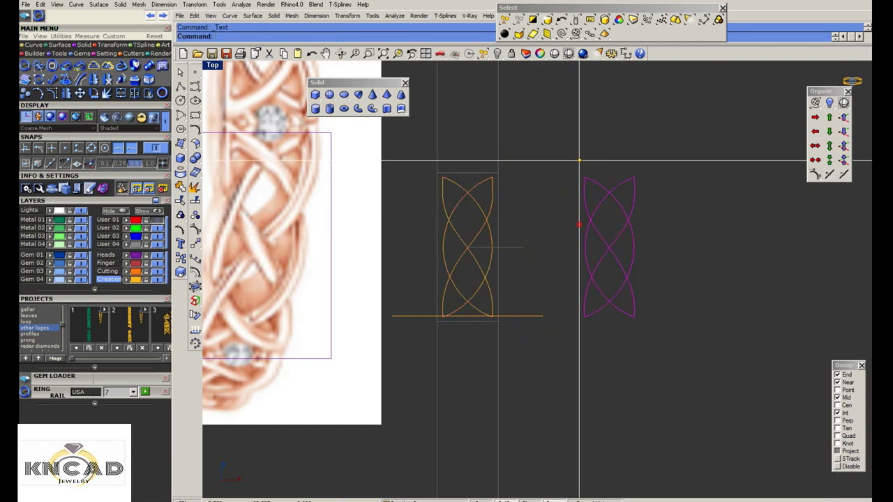
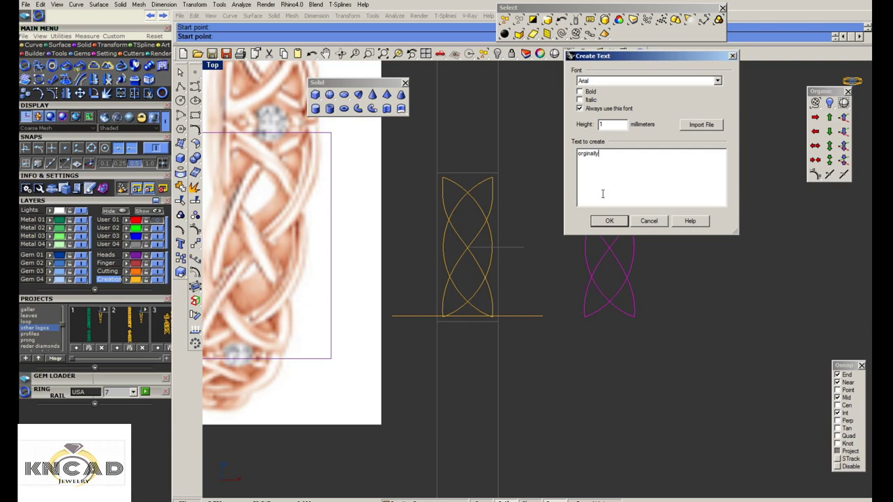
# Delete the comparison copy and its 'originally' label
pyautogui.click(609, 220)
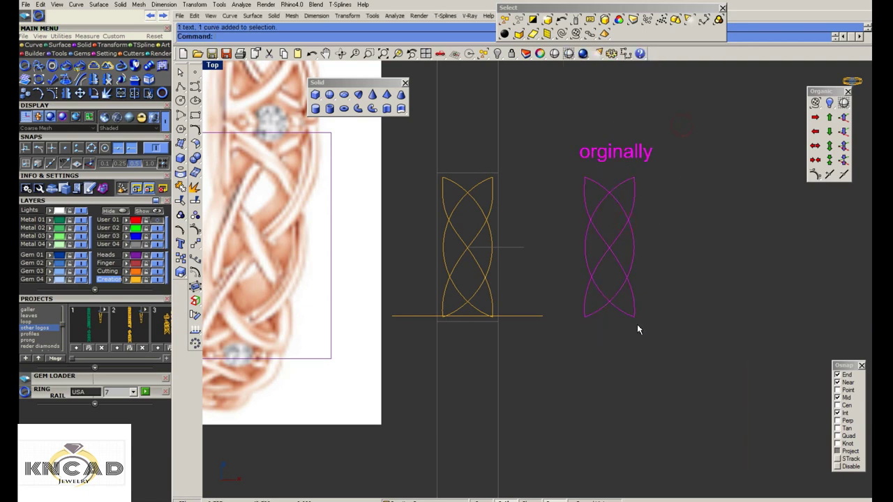
pyautogui.click(335, 31)
pyautogui.write('group')
pyautogui.press('Delete')
pyautogui.scroll(3, 492, 188)
# Rebuild the knot curves with 20 points, then trial a pipe along them and undo it
pyautogui.click(429, 276)
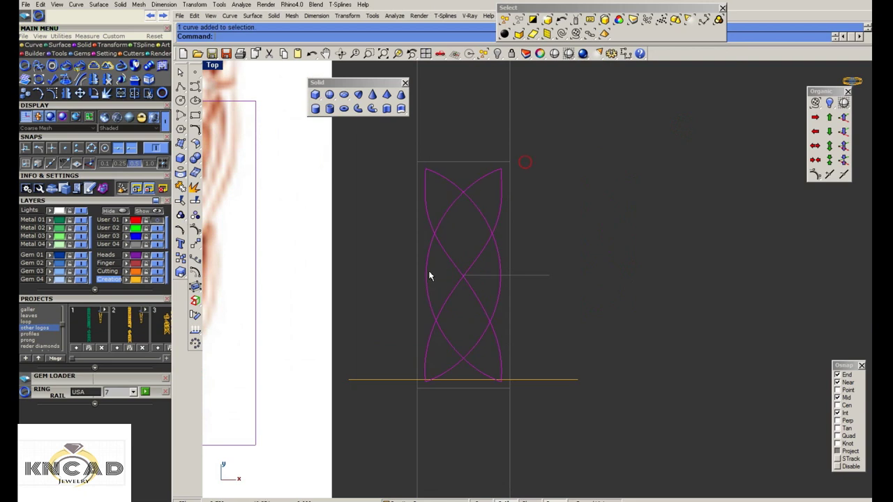
pyautogui.write('rebuild')
pyautogui.press('Return')
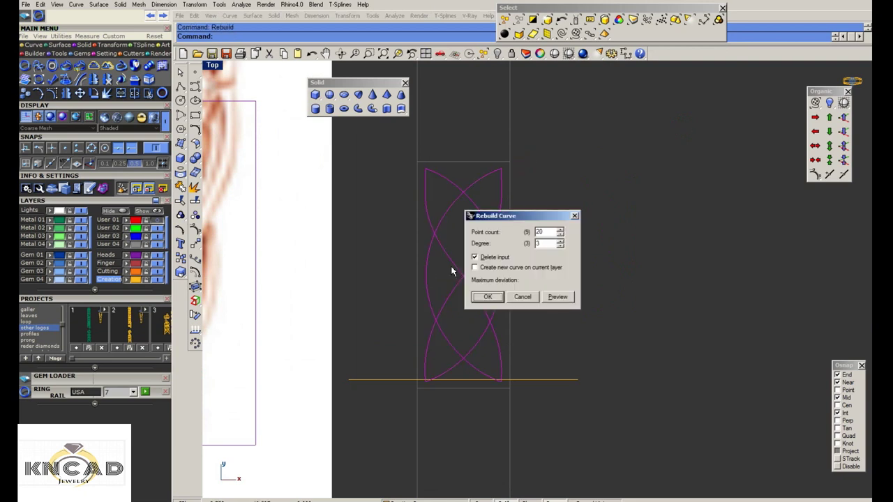
pyautogui.press('Return')
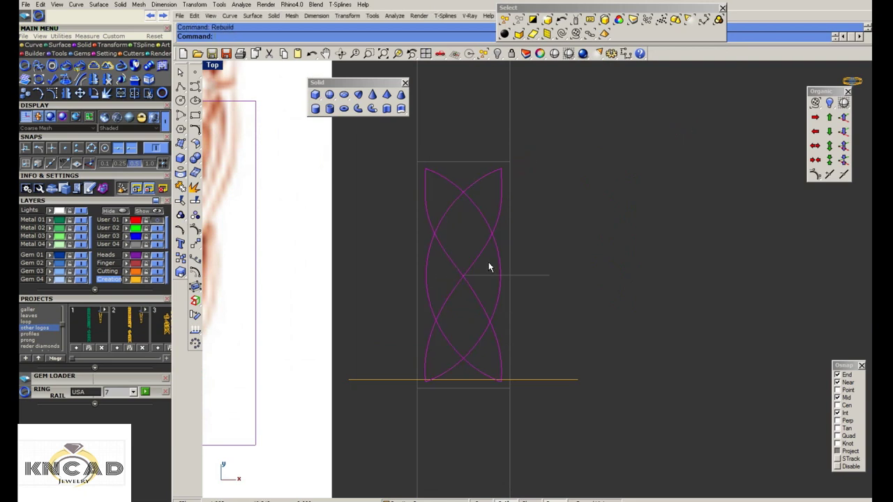
pyautogui.click(357, 108)
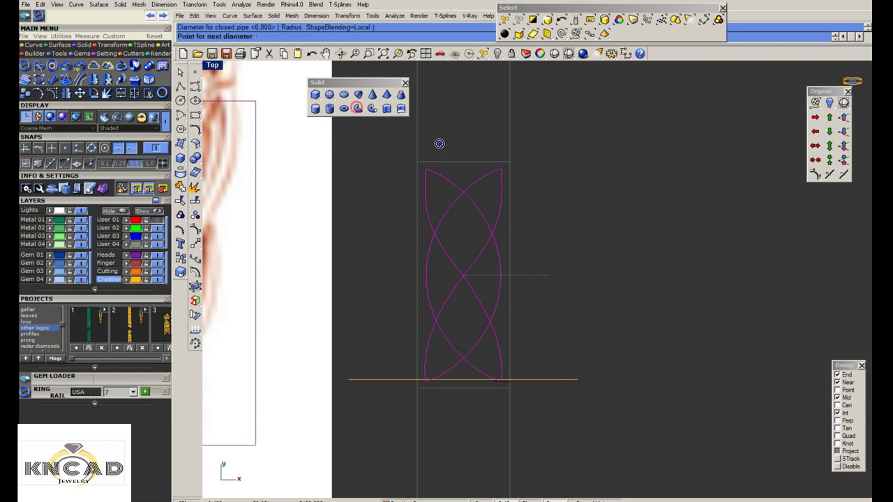
pyautogui.press('Return')
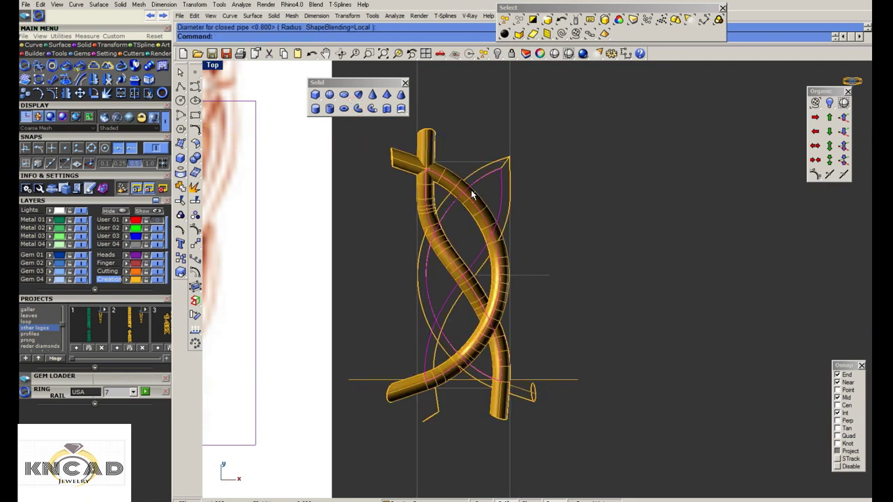
pyautogui.hotkey('ctrl', 'z')
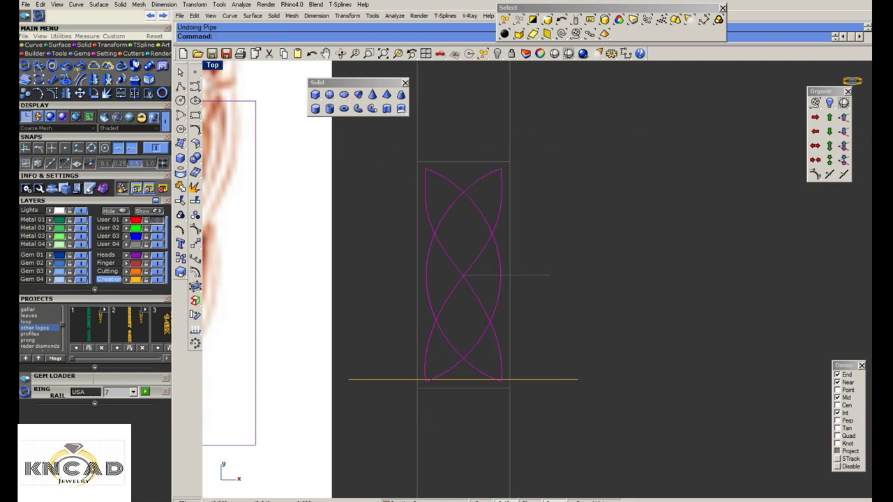
# Rebuild the curves at degree 3, undo the too-rounded result, and restart Rebuild
pyautogui.click(196, 231)
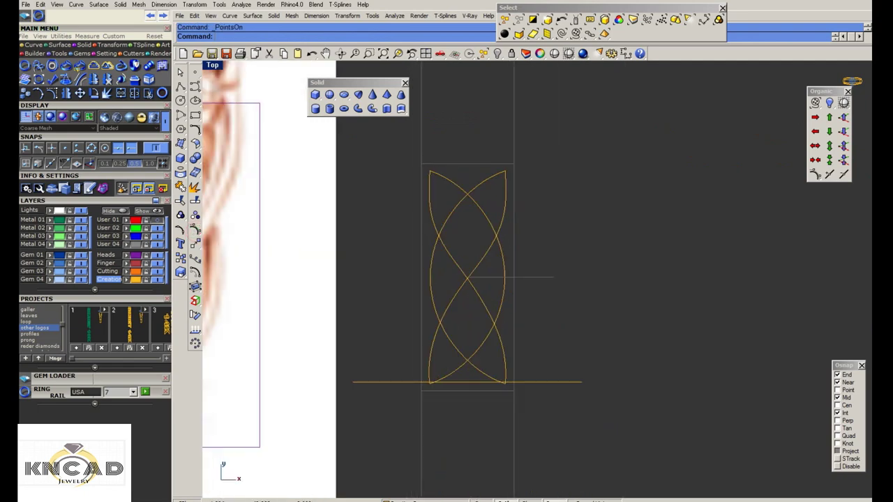
pyautogui.write('Rebuild')
pyautogui.press('Return')
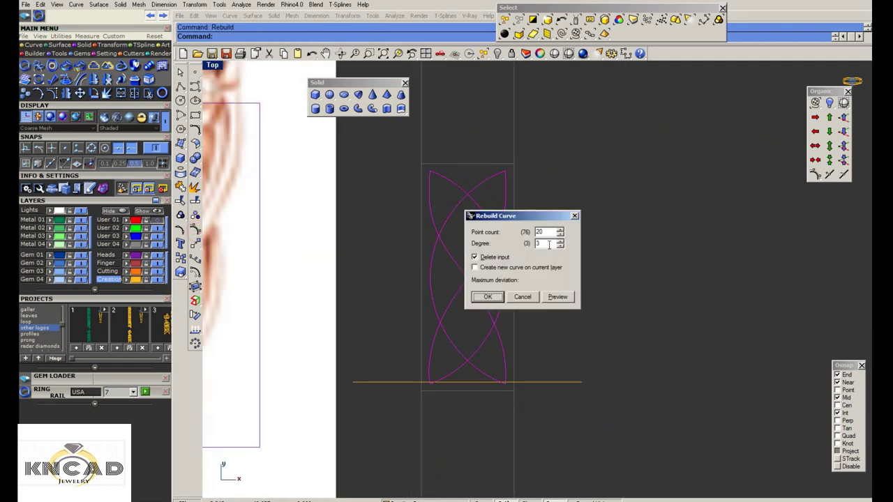
pyautogui.press('Return')
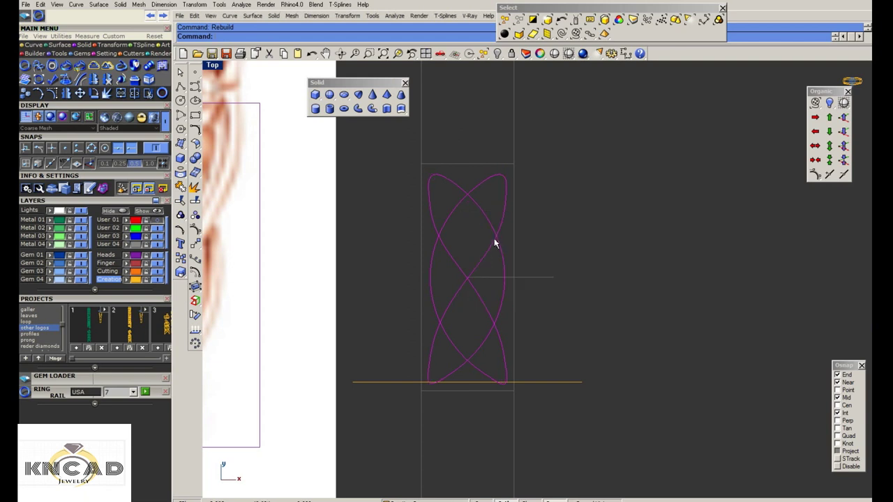
pyautogui.hotkey('ctrl', 'z')
pyautogui.write('r')
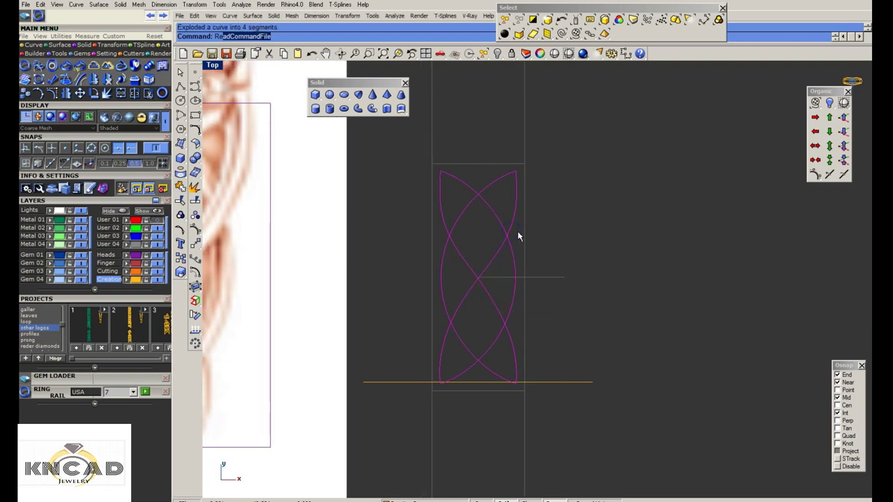
pyautogui.write('ebuild')
pyautogui.press('Return')
# Confirm the rebuild, delete an unwanted control point, and show the User 01 guide outline
pyautogui.click(489, 296)
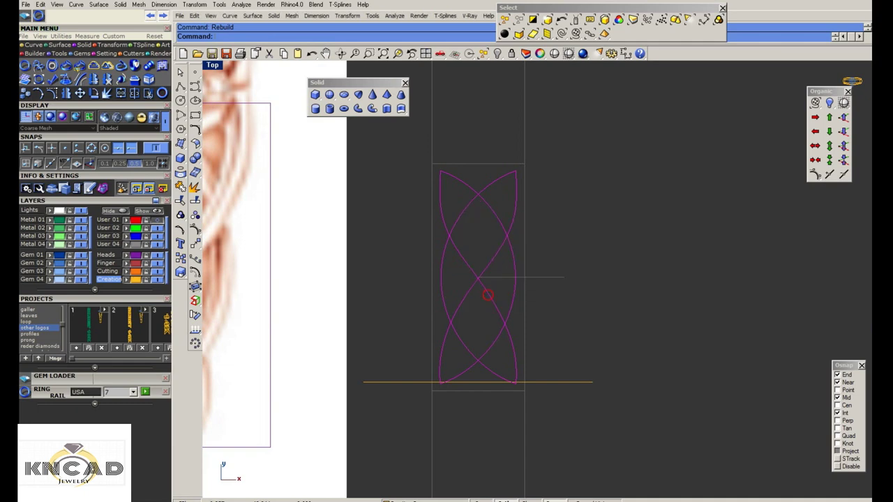
pyautogui.click(196, 230)
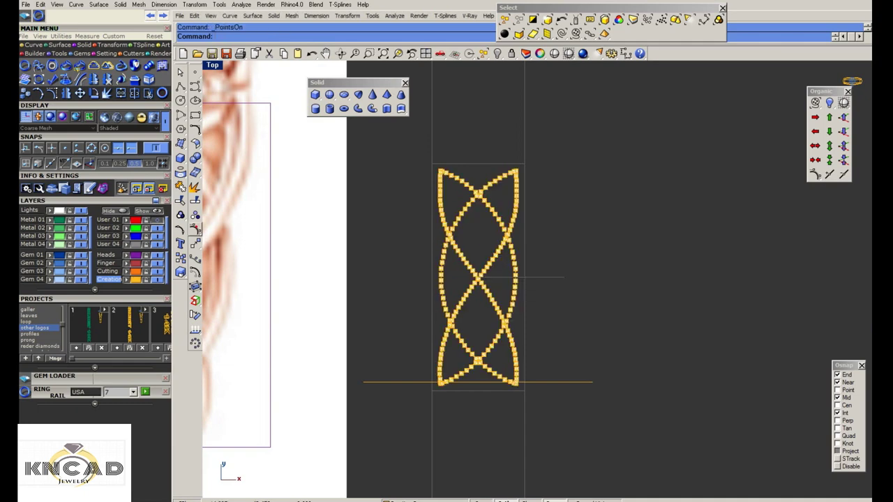
pyautogui.press('Delete')
pyautogui.scroll(6, 442, 168)
pyautogui.scroll(-5, 441, 166)
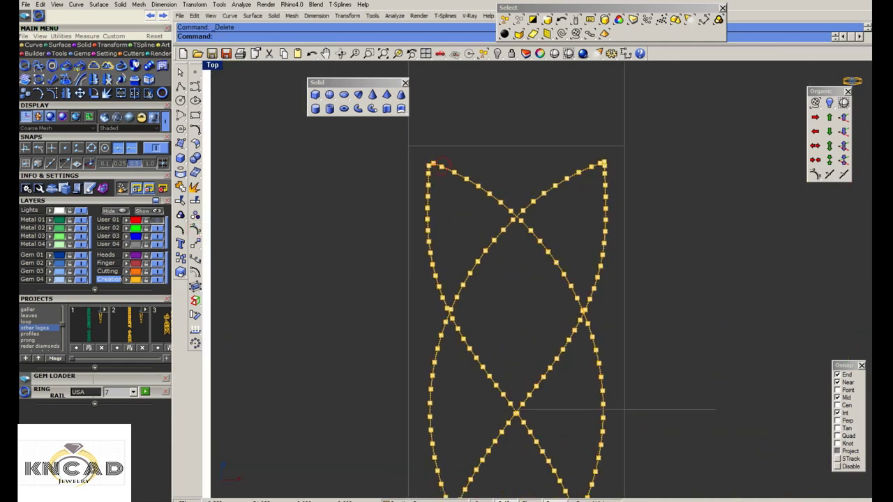
pyautogui.moveTo(606, 163); pyautogui.dragTo(604, 101, button='right')
pyautogui.scroll(1, 612, 401)
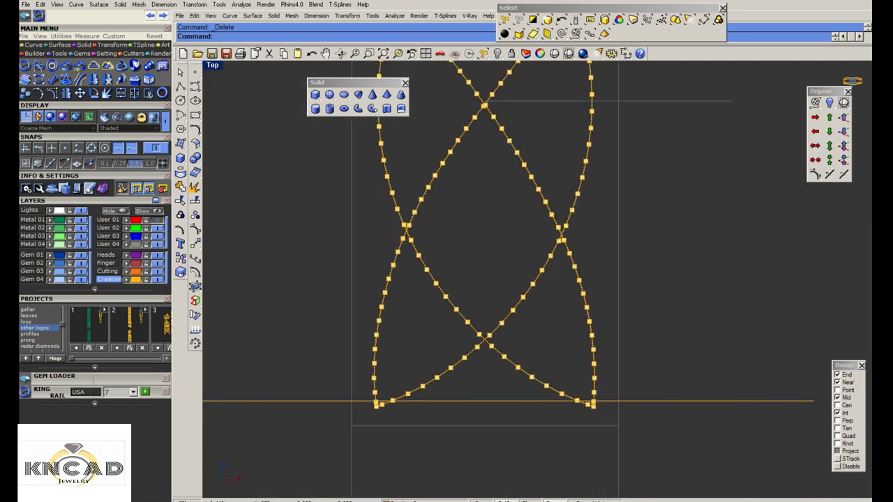
pyautogui.click(594, 409)
pyautogui.click(161, 222)
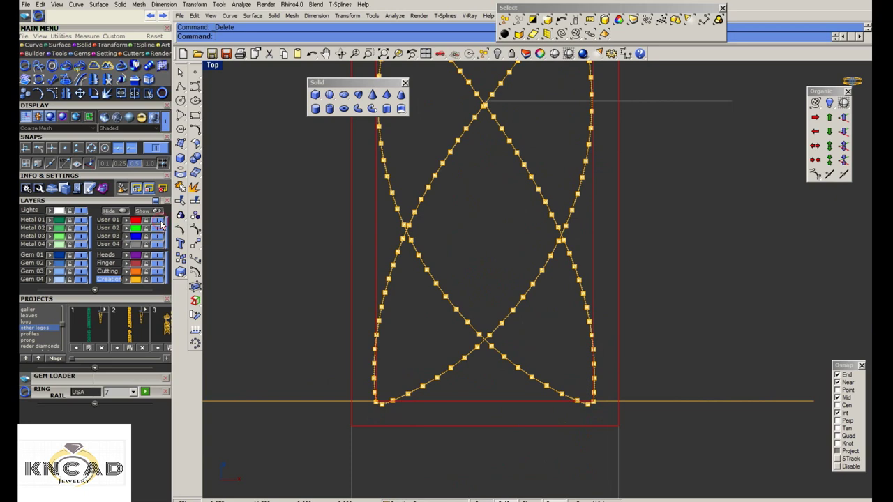
pyautogui.scroll(-3, 471, 271)
pyautogui.press('Escape')
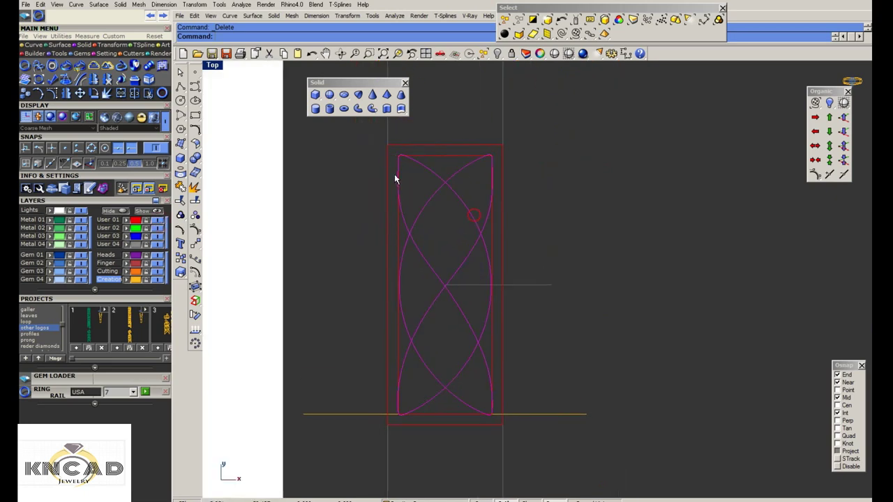
# Pipe the knot curves, preview them in Rendered mode, then return to Shaded and undo
pyautogui.click(359, 109)
pyautogui.click(454, 151)
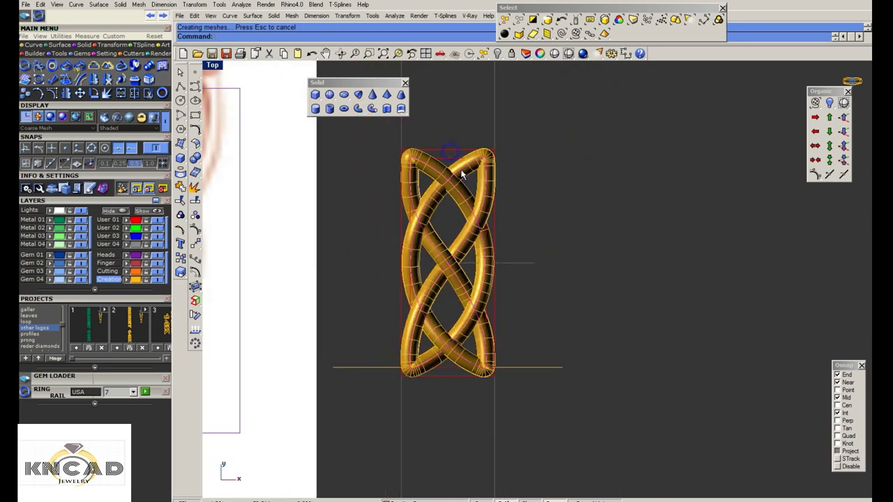
pyautogui.click(554, 53)
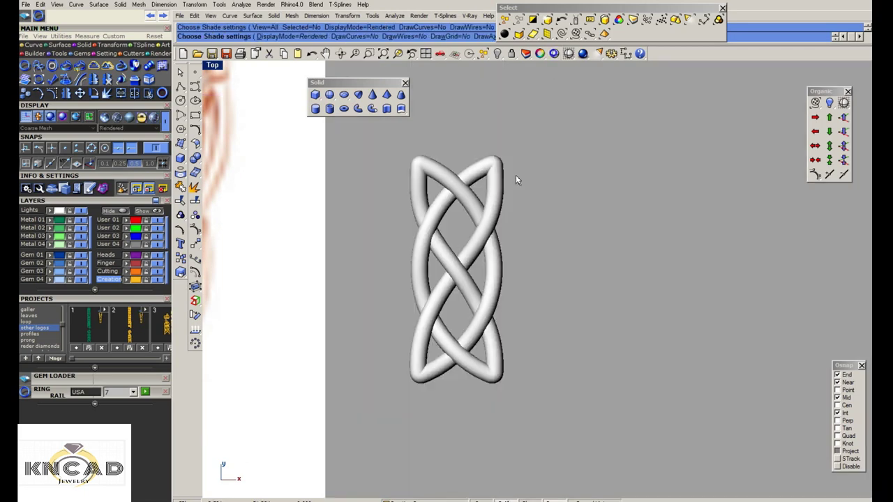
pyautogui.press('Escape')
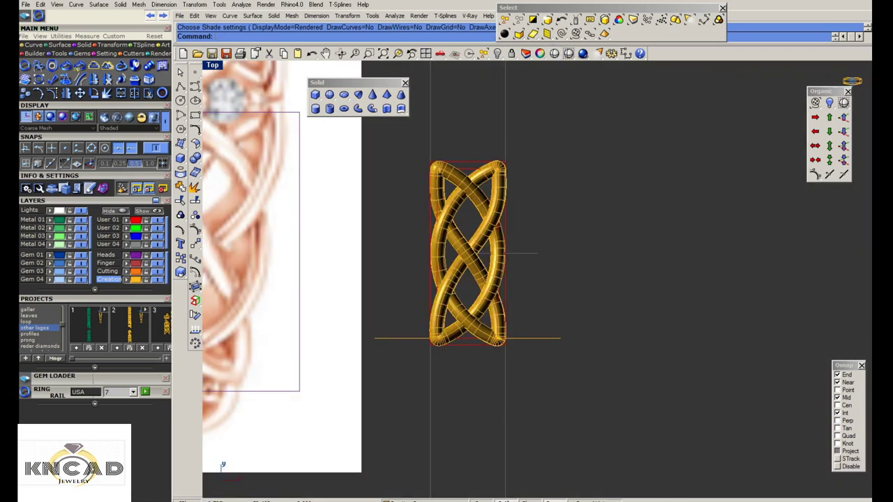
pyautogui.scroll(5, 464, 167)
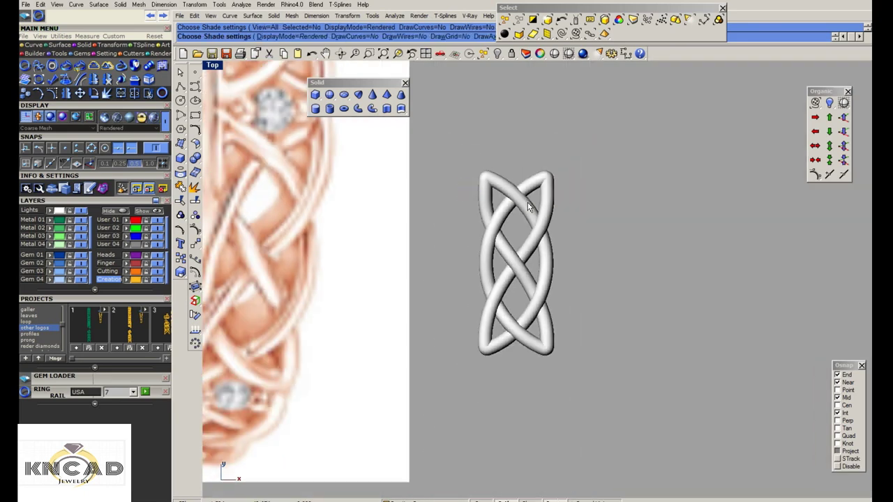
pyautogui.hotkey('ctrl', 'z')
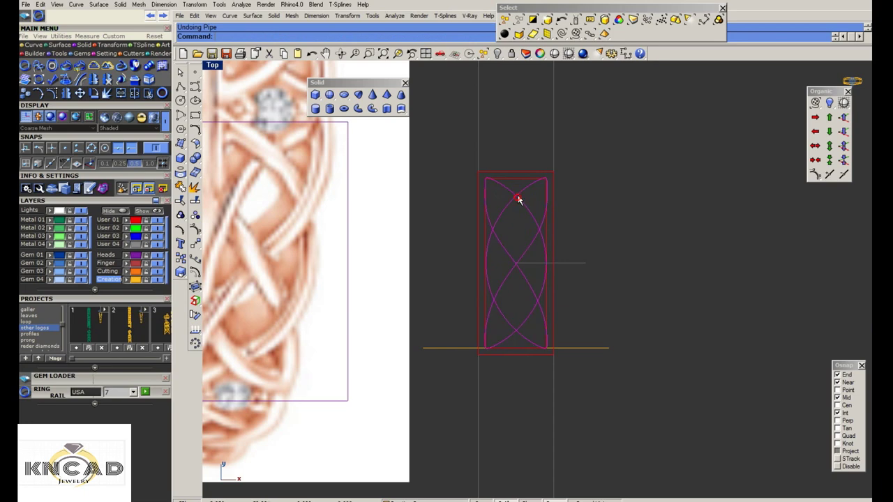
# Build a T-Splines pipe along the braid curves with tsPipe and switch it to smooth mode
pyautogui.write('TapertsPipe')
pyautogui.press('Return')
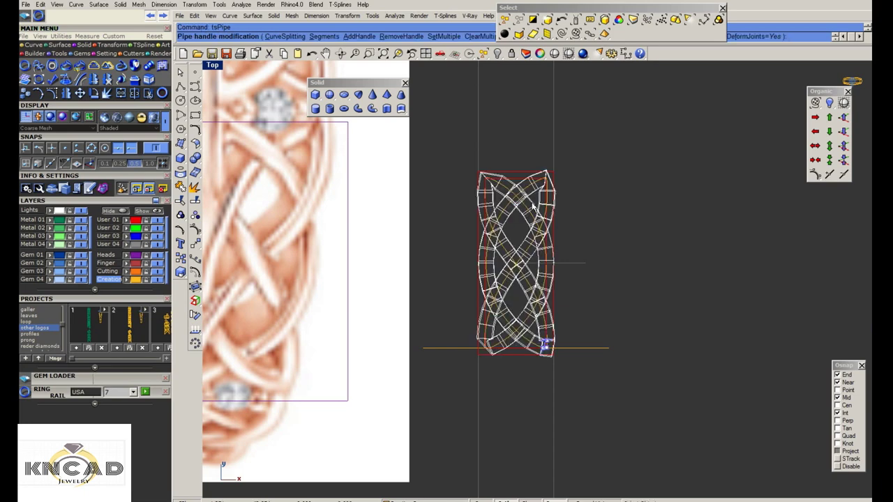
pyautogui.press('Return')
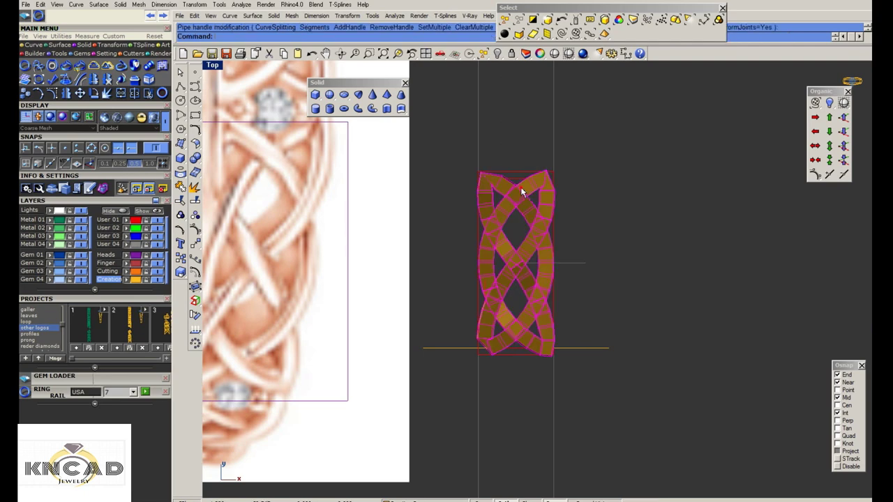
pyautogui.click(446, 15)
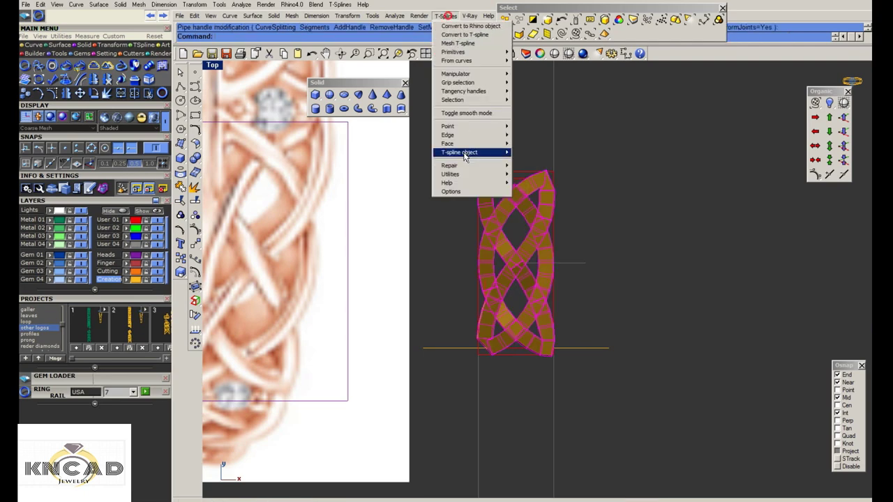
pyautogui.click(471, 113)
# Convert the smooth T-spline pipe to a Rhino surface, inspect it, then undo back to curves
pyautogui.click(445, 16)
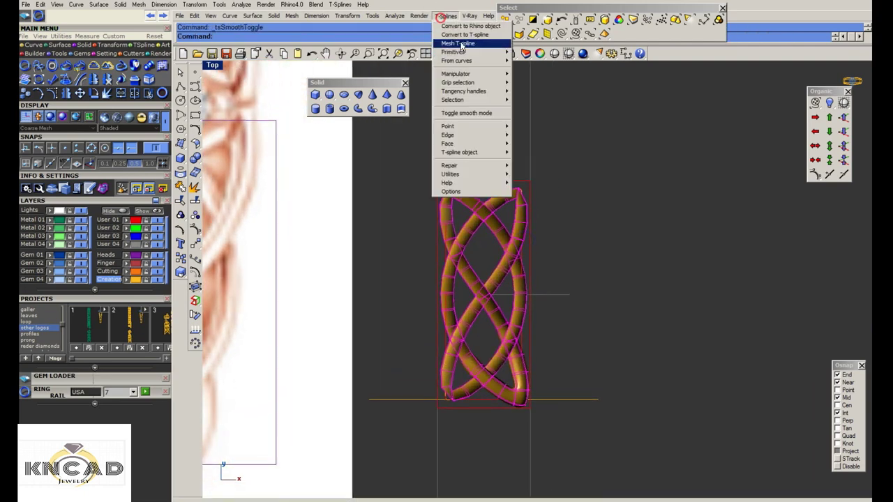
pyautogui.click(462, 27)
pyautogui.click(514, 195)
pyautogui.press('Return')
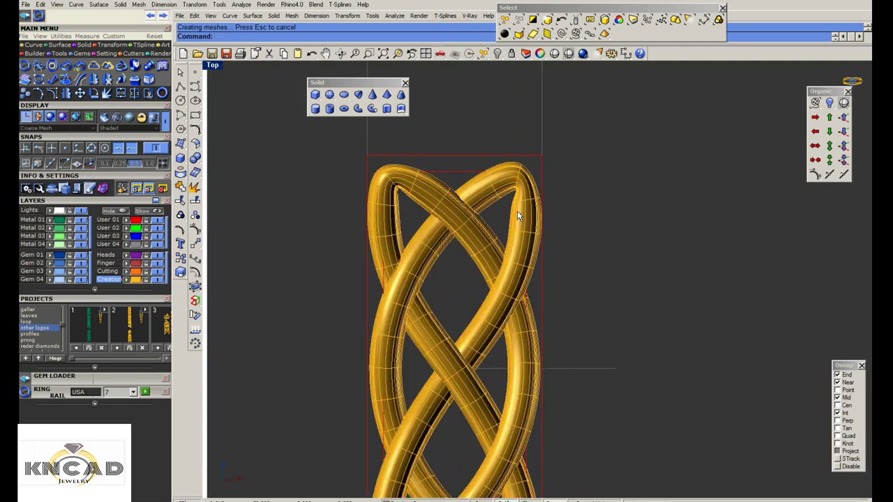
pyautogui.scroll(5, 498, 295)
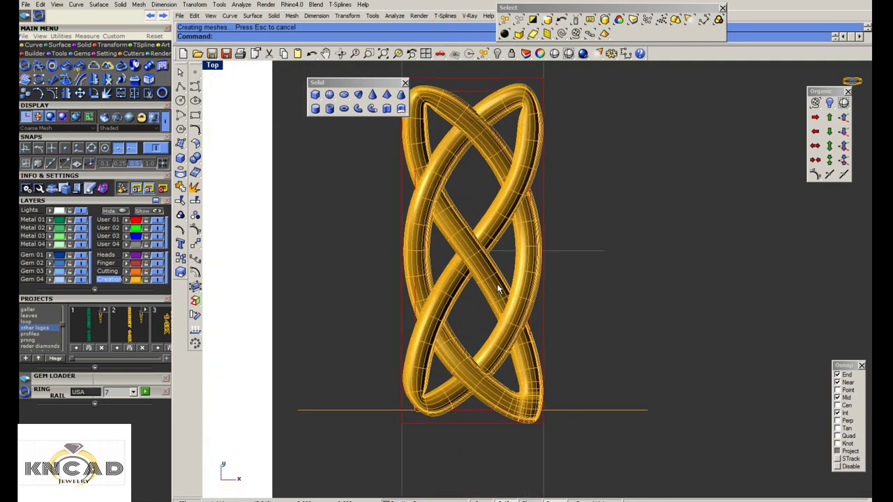
pyautogui.scroll(-5, 499, 288)
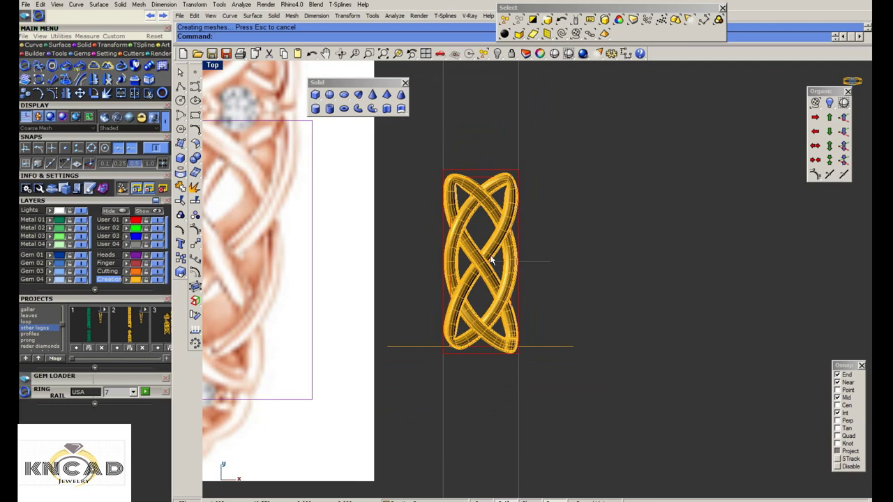
pyautogui.hotkey('ctrl', 'z')
pyautogui.hotkey('ctrl', 'z')
pyautogui.hotkey('ctrl', 'z')
# Restore the previously deleted braid curves and hide their control points
pyautogui.scroll(3, 491, 216)
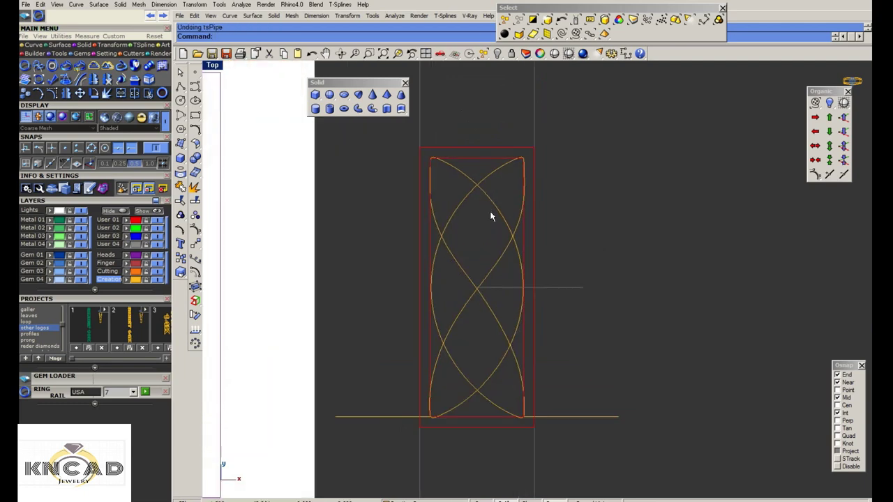
pyautogui.click(500, 206)
pyautogui.scroll(1, 500, 206)
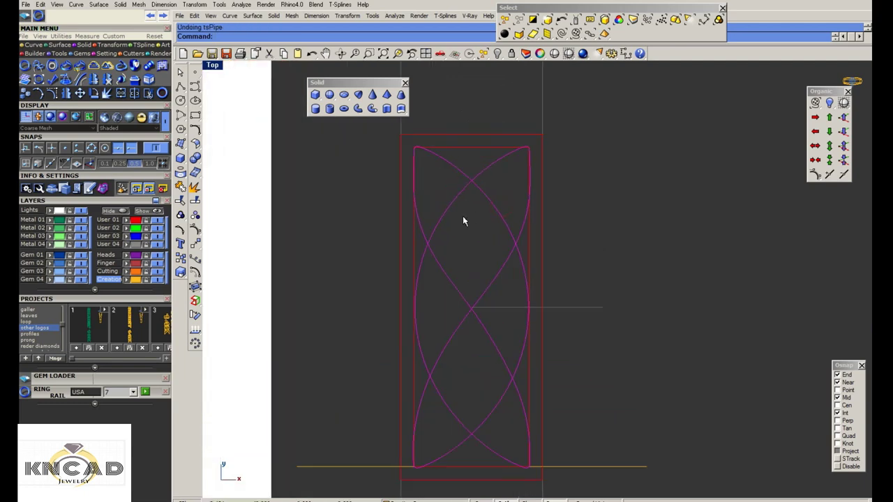
pyautogui.hotkey('ctrl', 'z')
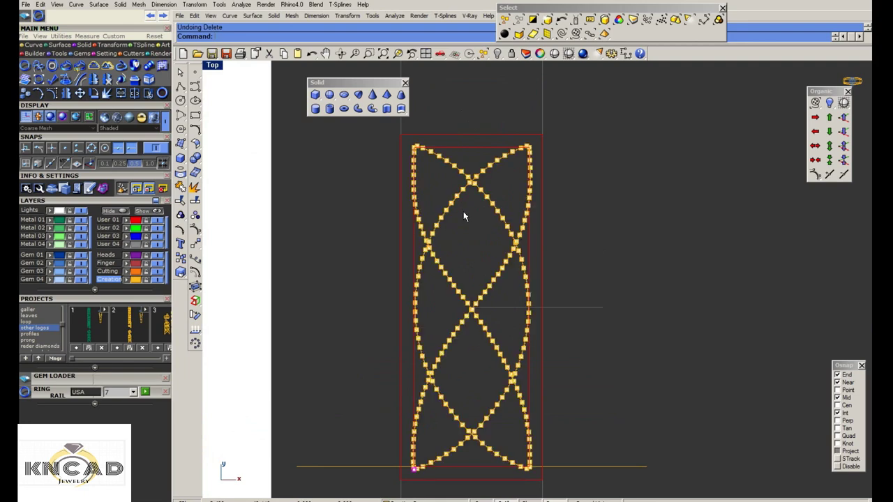
pyautogui.scroll(2, 424, 162)
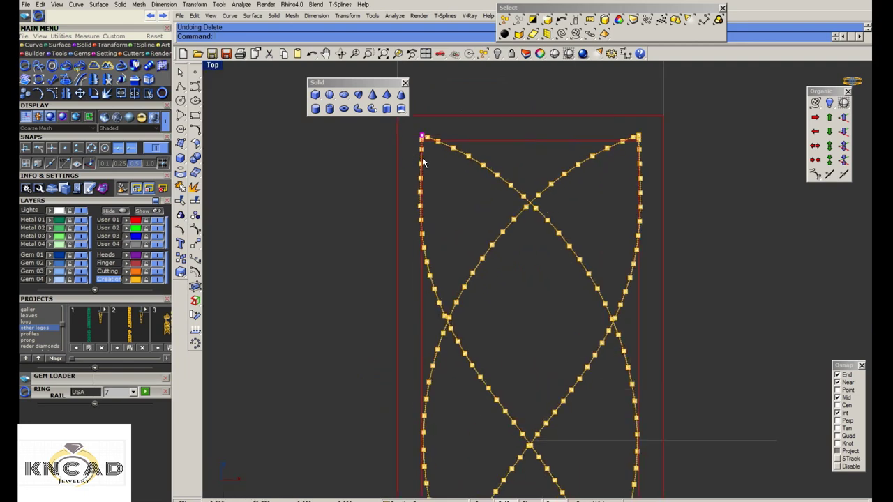
pyautogui.scroll(-3, 450, 206)
pyautogui.scroll(3, 506, 431)
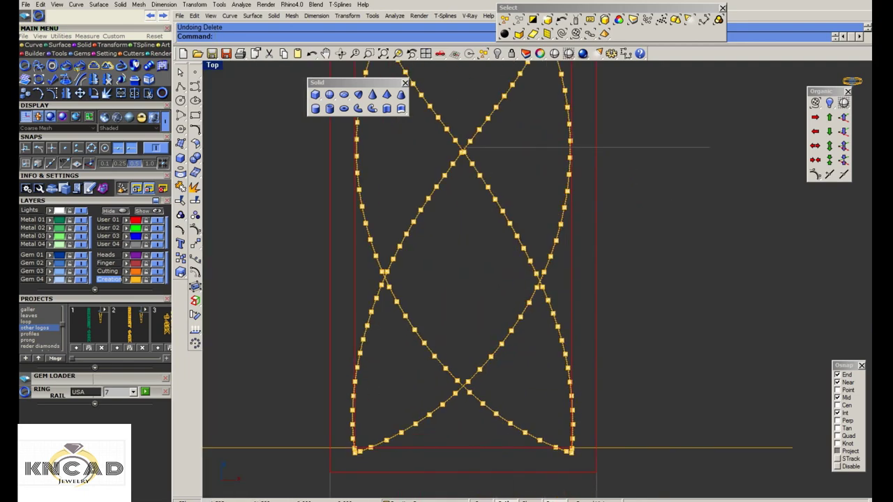
pyautogui.press('Escape')
# Rebuild the selected braid curves, including the two orange ones, with 10 points
pyautogui.click(456, 396)
pyautogui.scroll(-3, 457, 391)
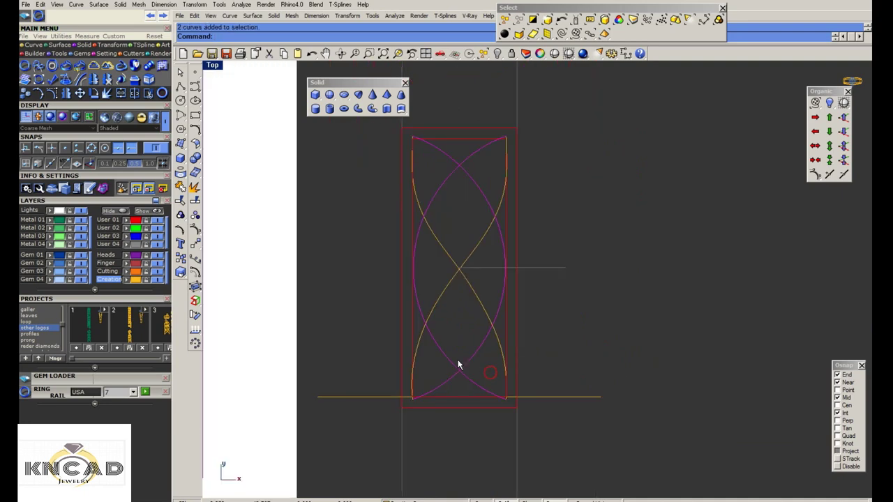
pyautogui.keyDown('shift'); pyautogui.click(451, 303); pyautogui.keyUp('shift')
pyautogui.write('rebuild')
pyautogui.press('Return')
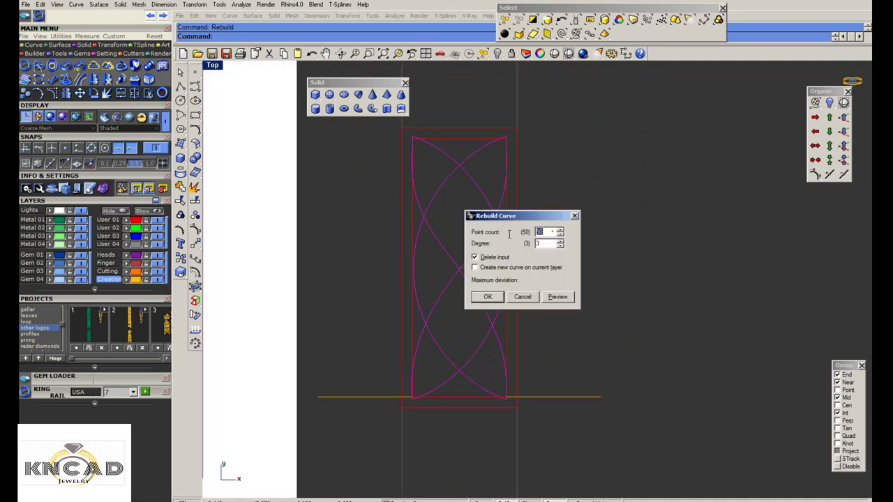
pyautogui.write('10')
pyautogui.press('Return')
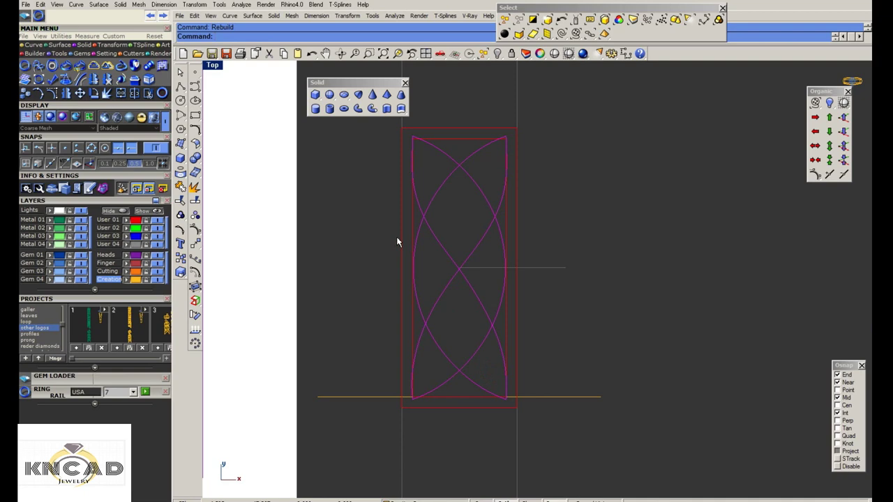
# Delete the extra corner control points on the rebuilt curves
pyautogui.click(196, 230)
pyautogui.scroll(2, 405, 151)
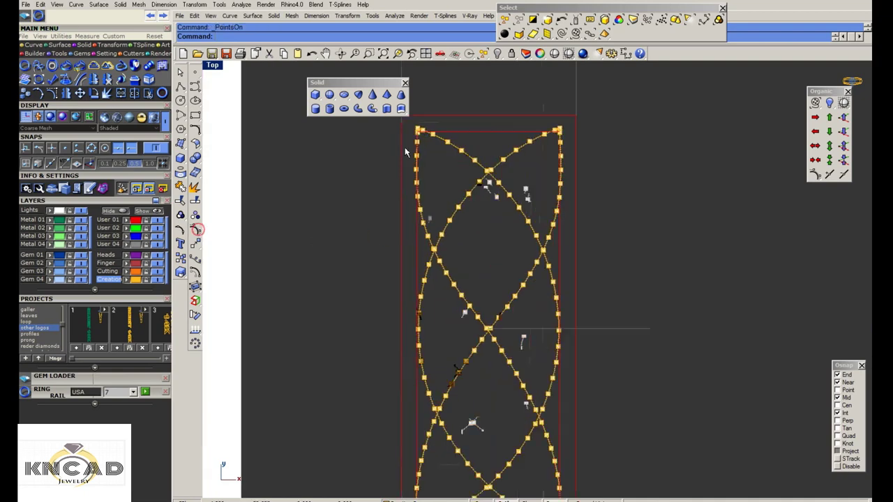
pyautogui.scroll(3, 413, 134)
pyautogui.press('Delete')
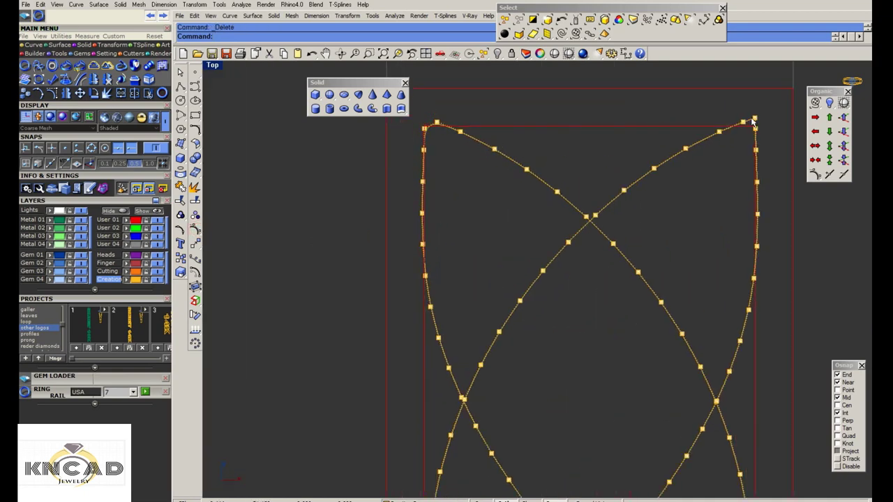
pyautogui.scroll(-2, 619, 111)
pyautogui.moveTo(674, 440); pyautogui.dragTo(634, 309, button='right')
pyautogui.scroll(3, 634, 309)
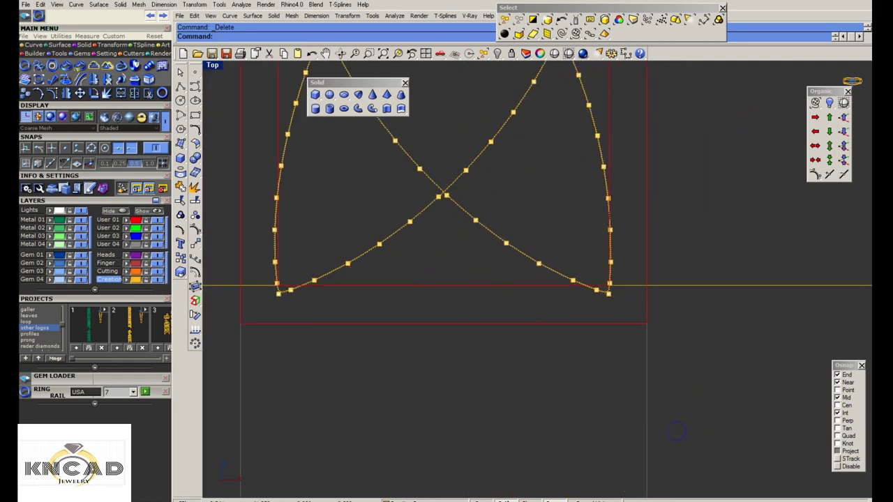
pyautogui.scroll(-3, 608, 294)
pyautogui.press('Escape')
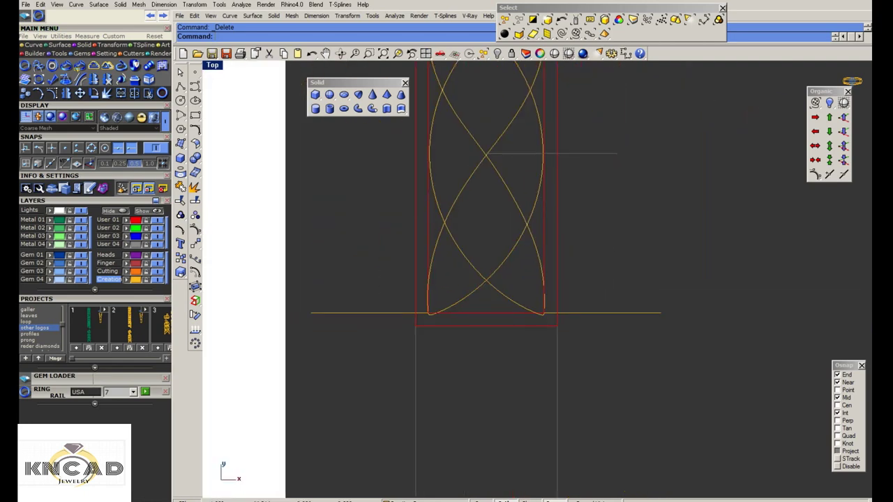
# Test round pipes along the braid curves, inspect them, then undo back to the curves
pyautogui.click(522, 216)
pyautogui.click(358, 108)
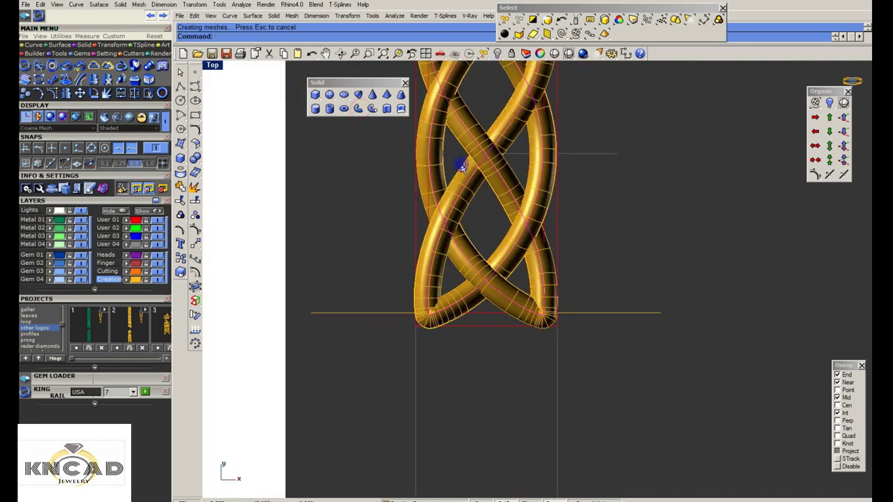
pyautogui.keyDown('ctrl'); pyautogui.keyDown('shift'); pyautogui.moveTo(461, 163); pyautogui.dragTo(450, 173, button='right'); pyautogui.keyUp('shift'); pyautogui.keyUp('ctrl')
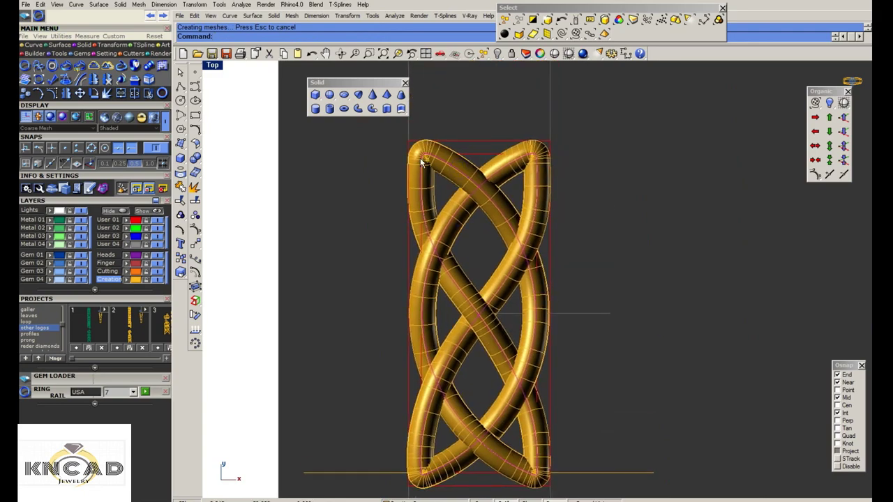
pyautogui.scroll(5, 451, 173)
pyautogui.scroll(2, 452, 173)
pyautogui.scroll(-5, 452, 173)
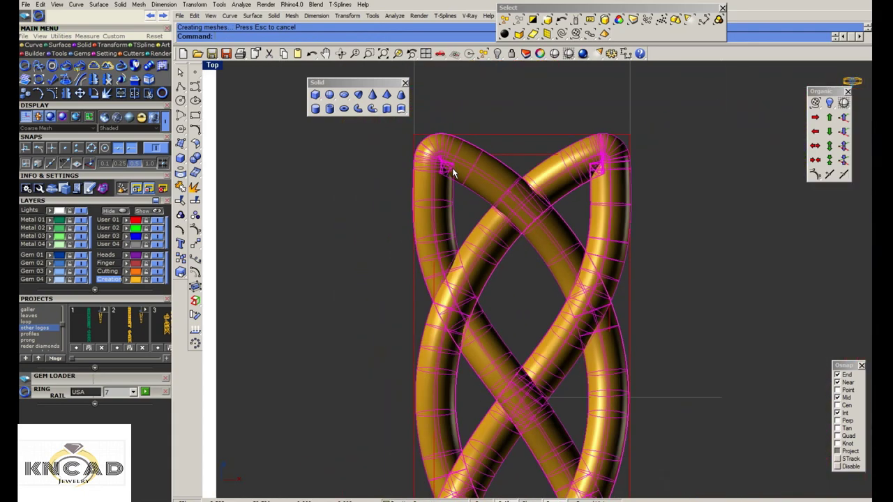
pyautogui.scroll(-5, 452, 172)
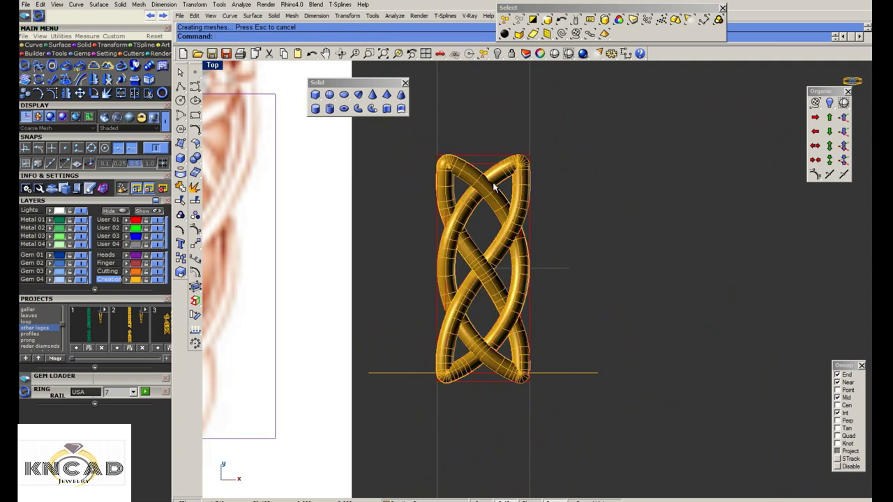
pyautogui.scroll(2, 493, 161)
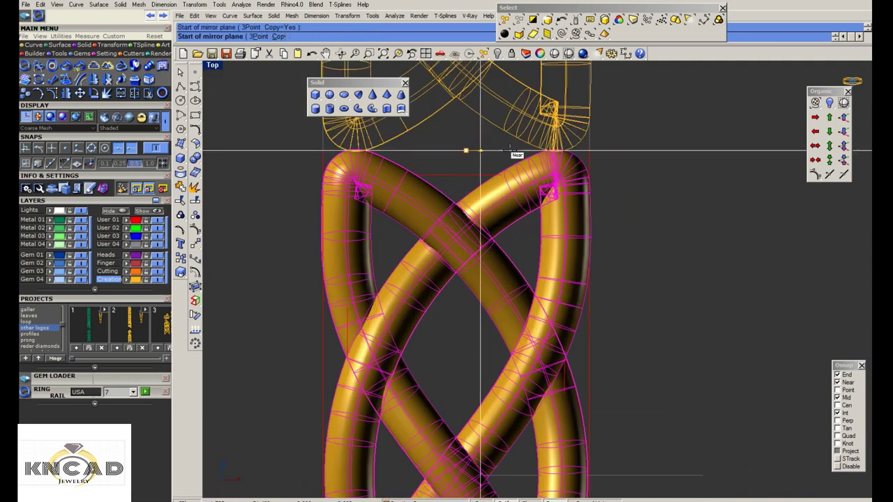
pyautogui.scroll(-3, 506, 273)
pyautogui.scroll(-3, 506, 273)
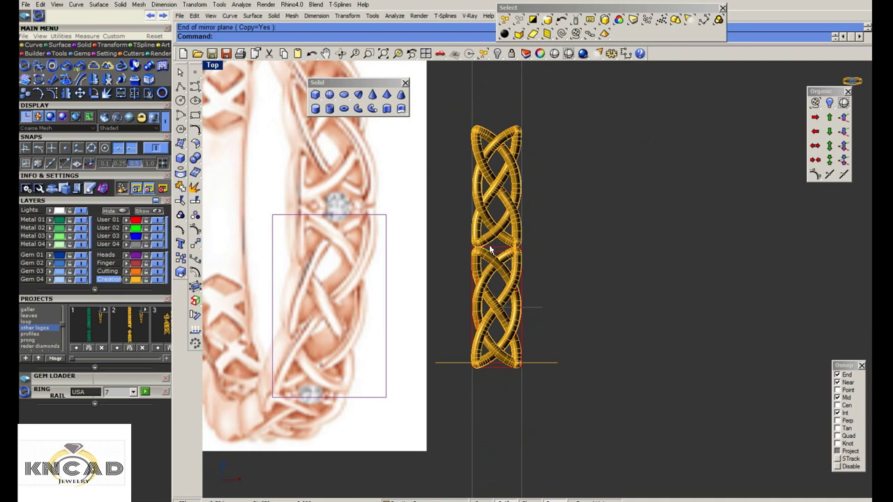
pyautogui.scroll(3, 490, 250)
pyautogui.hotkey('ctrl', 'z')
pyautogui.hotkey('ctrl', 'z')
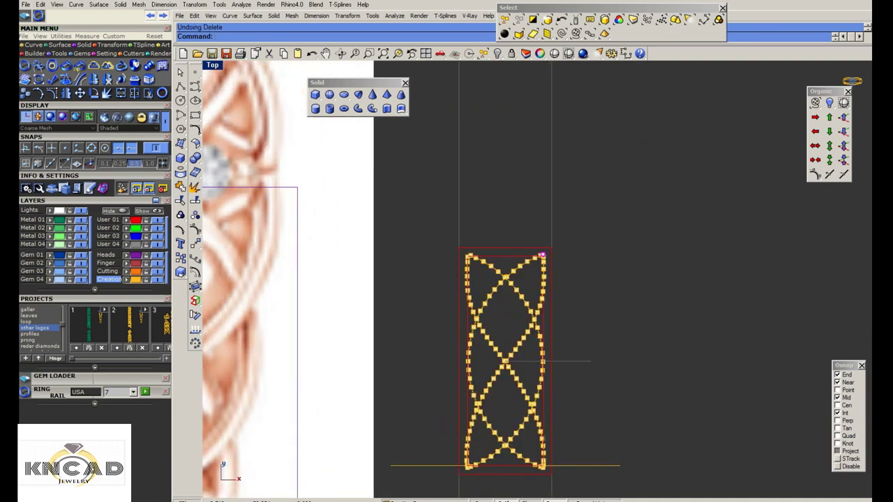
# Make another test pipe from the solid tools with the default diameter, then undo it
pyautogui.scroll(2, 490, 245)
pyautogui.moveTo(496, 225); pyautogui.dragTo(478, 51, button='right')
pyautogui.press('Escape')
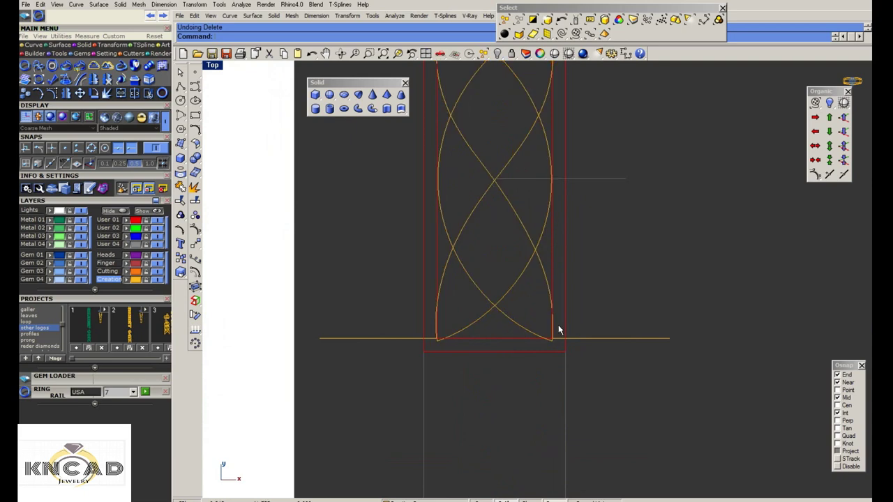
pyautogui.click(549, 299)
pyautogui.scroll(-2, 479, 235)
pyautogui.scroll(1, 479, 209)
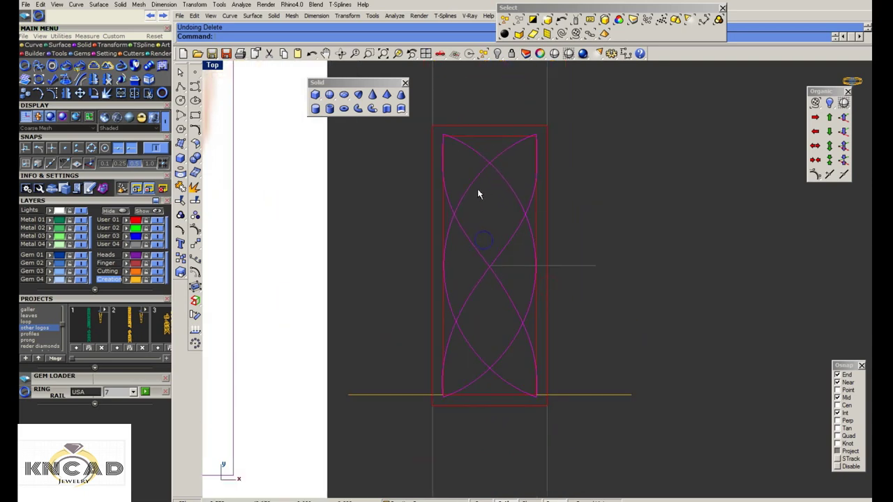
pyautogui.click(180, 158)
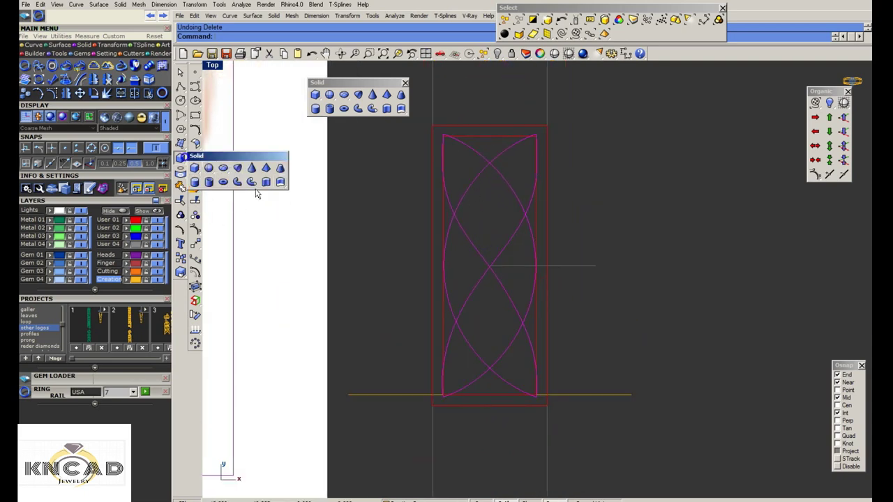
pyautogui.click(237, 182)
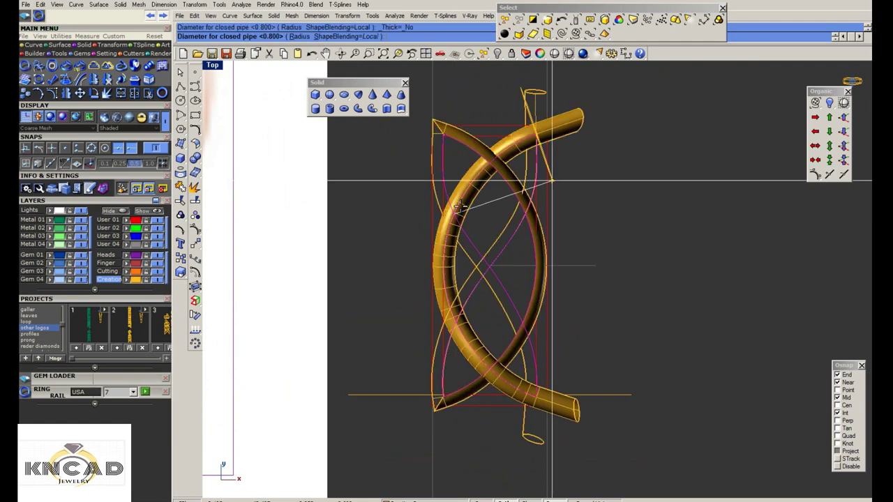
pyautogui.press('Return')
pyautogui.scroll(1, 506, 242)
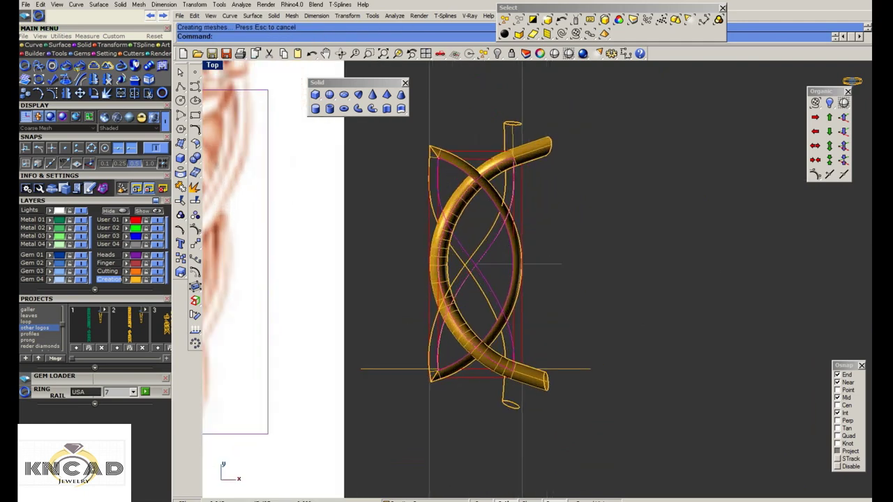
pyautogui.scroll(-1, 508, 242)
pyautogui.hotkey('ctrl', 'z')
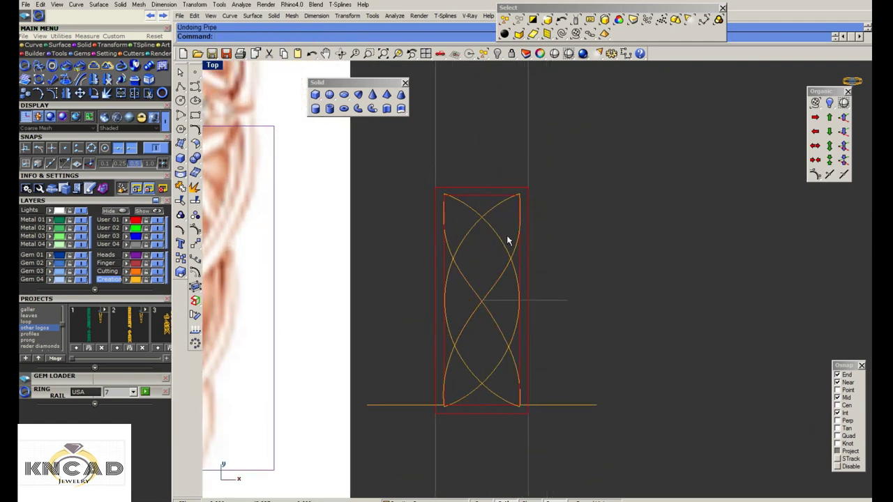
# Save the model and delete the background reference picture
pyautogui.hotkey('ctrl', 's')
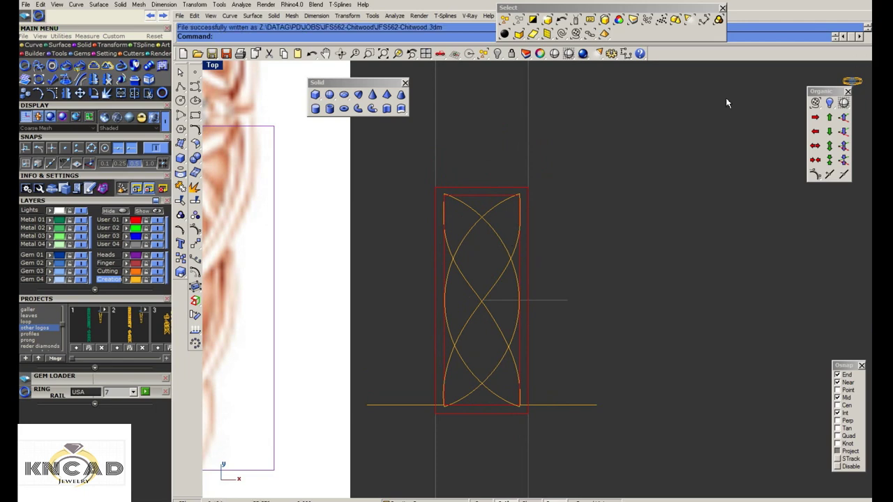
pyautogui.press('Delete')
pyautogui.scroll(1, 423, 273)
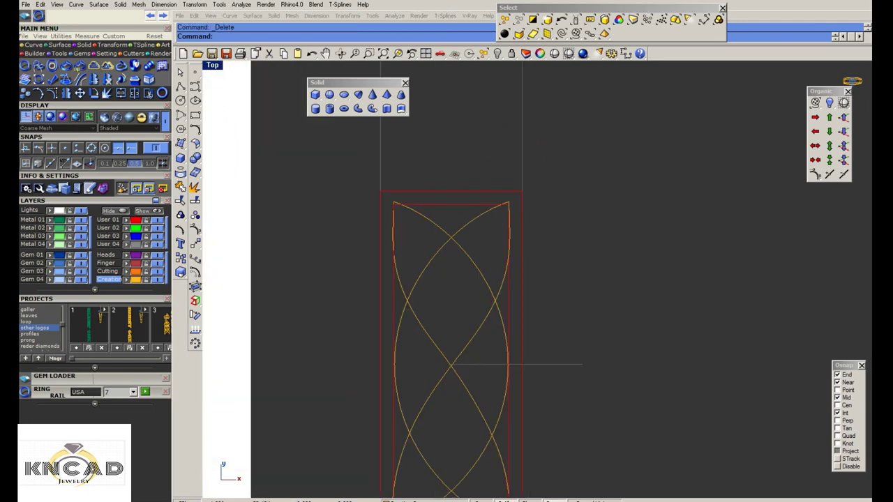
pyautogui.hotkey('ctrl', 'a')
pyautogui.scroll(-1, 428, 271)
pyautogui.click(467, 298)
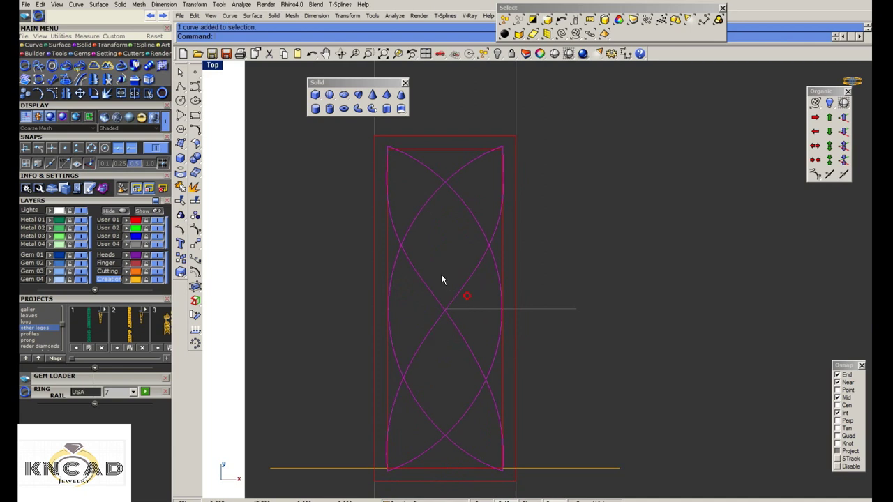
pyautogui.press('super')
pyautogui.hotkey('alt', 'Tab')
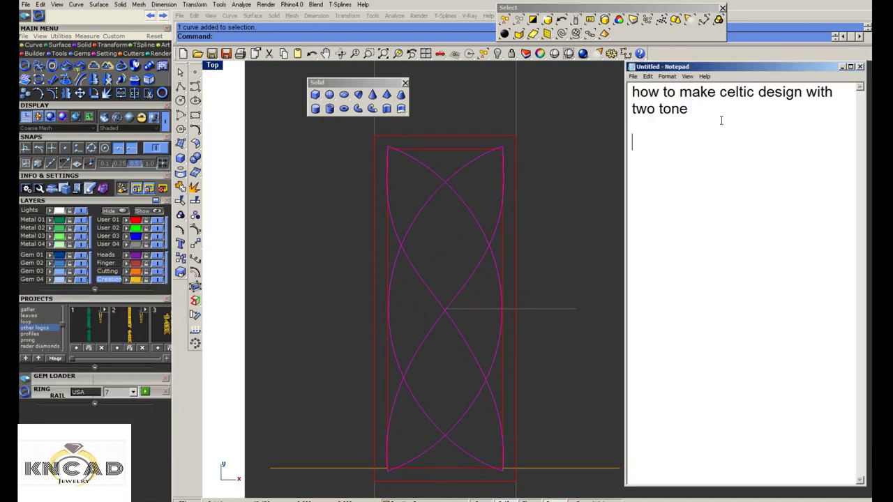
# Add the note line 'use tsplines commond tspipe' and minimize Notepad back to Rhino
pyautogui.write('use t')
pyautogui.write('splines ')
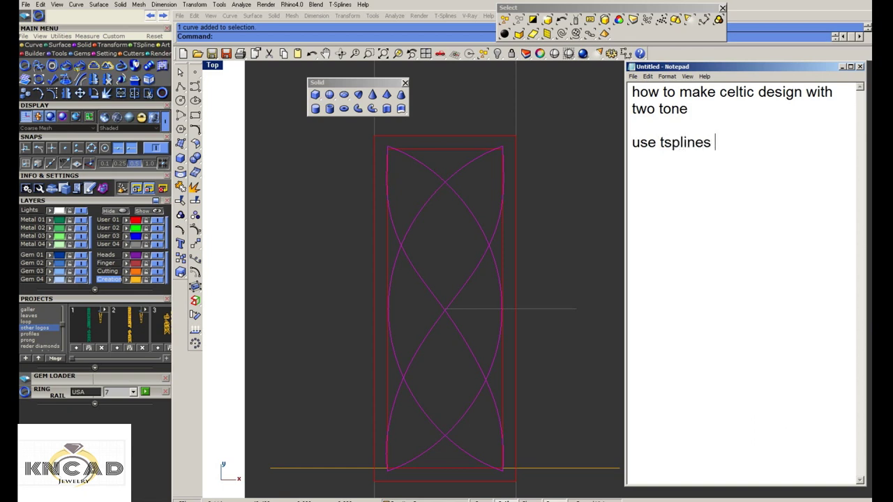
pyautogui.write('com')
pyautogui.write('mond')
pyautogui.click(688, 221)
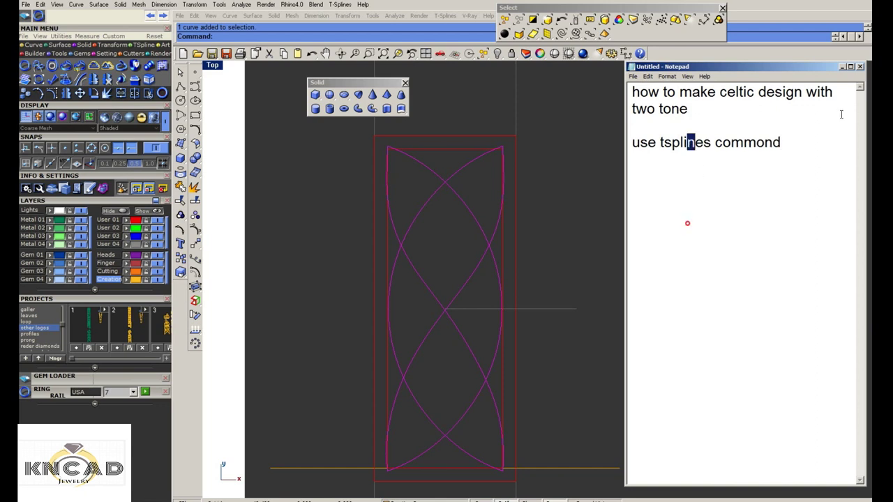
pyautogui.click(798, 148)
pyautogui.write('tspipe')
pyautogui.click(705, 242)
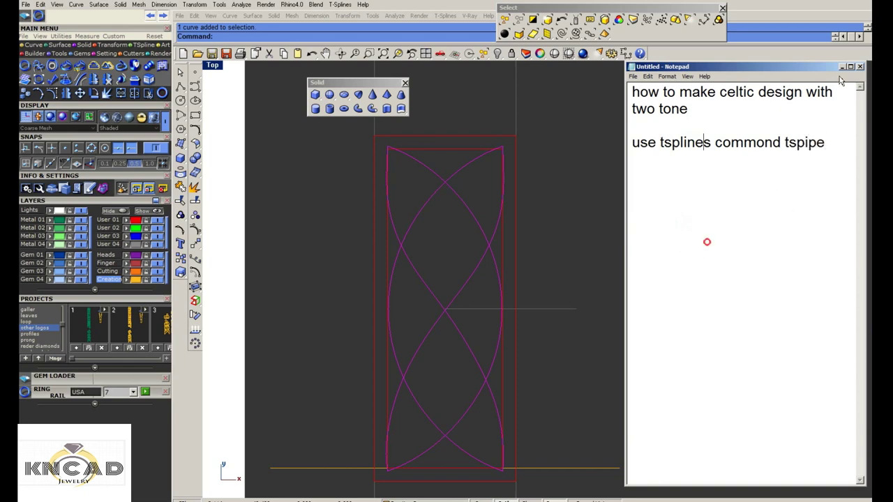
pyautogui.click(842, 66)
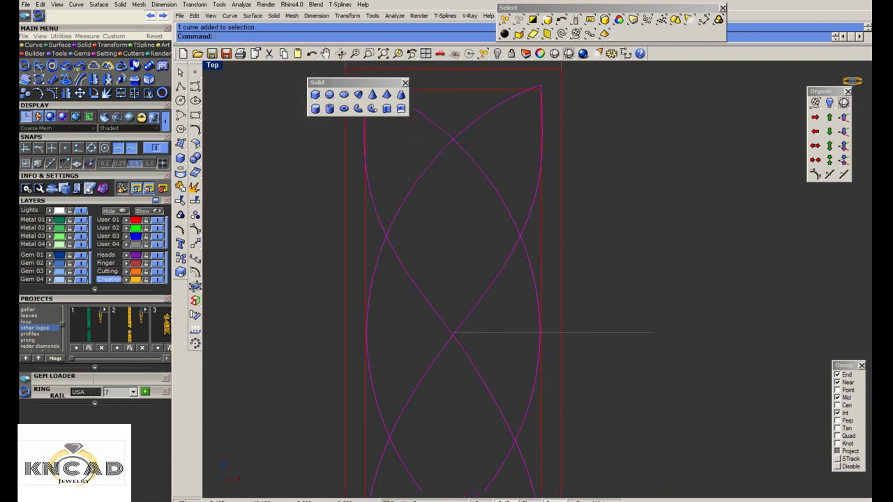
pyautogui.rightClick(544, 331)
pyautogui.click(552, 333)
pyautogui.scroll(2, 552, 333)
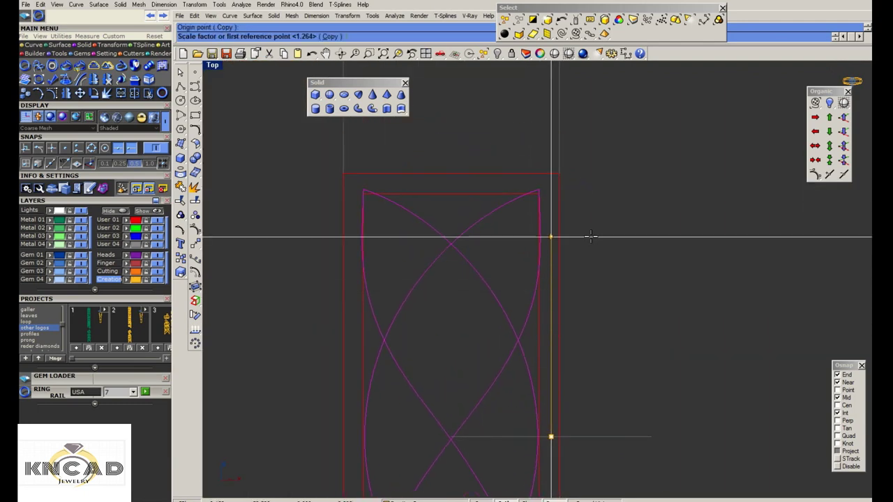
pyautogui.press('Escape')
pyautogui.click(195, 229)
pyautogui.scroll(1, 391, 279)
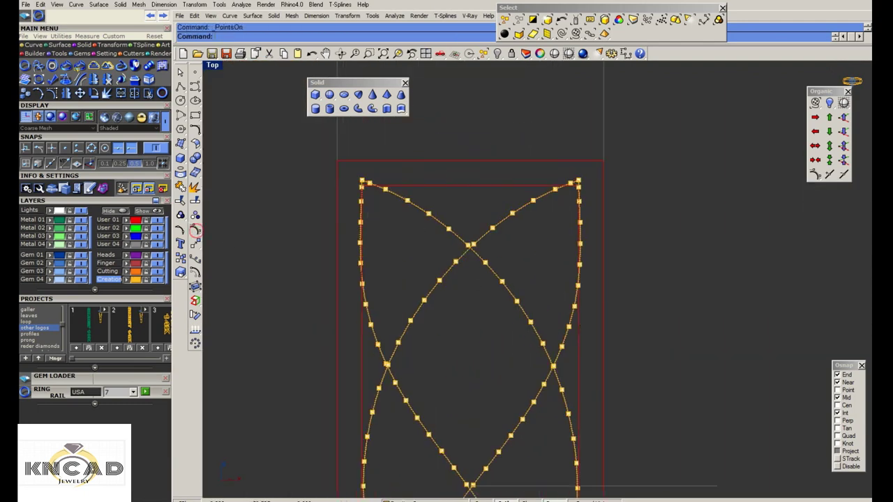
pyautogui.scroll(-2, 390, 279)
pyautogui.rightClick(419, 428)
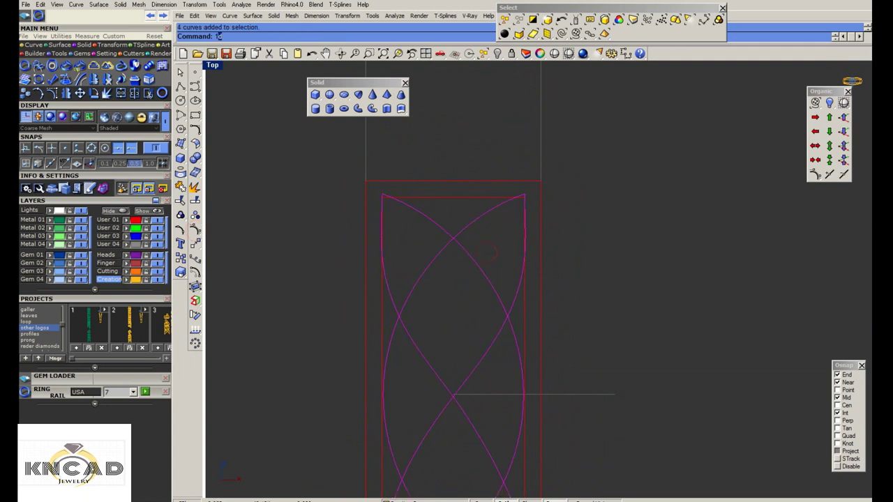
pyautogui.click(553, 394)
pyautogui.click(553, 328)
pyautogui.click(571, 262)
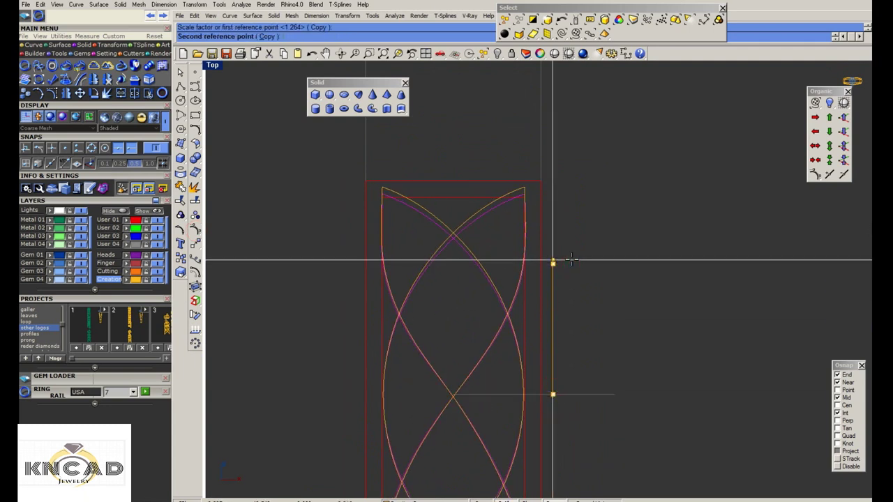
pyautogui.rightClick(571, 260)
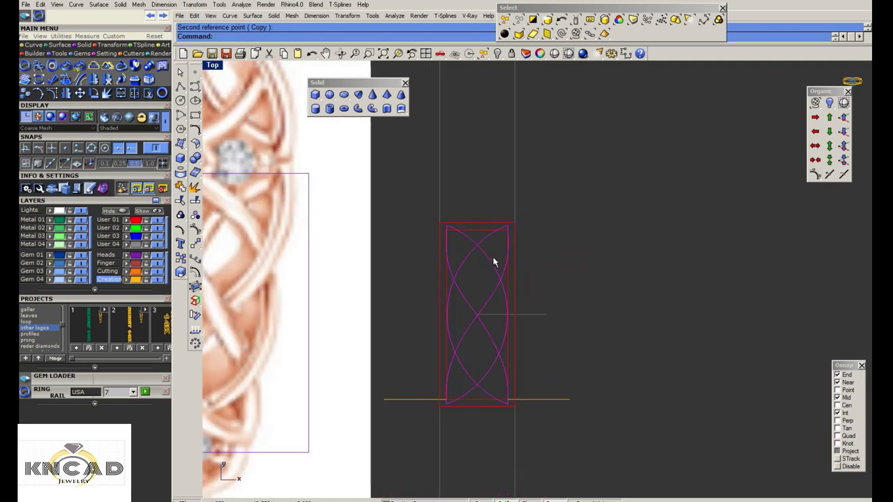
pyautogui.click(449, 21)
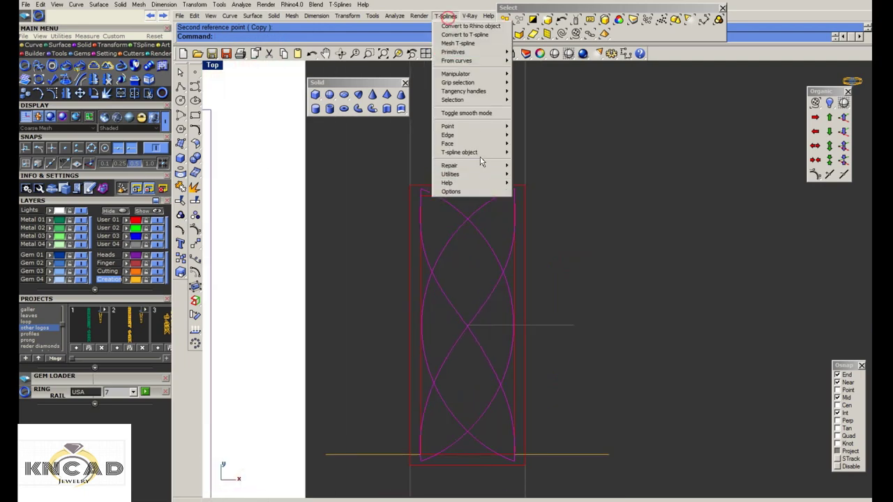
pyautogui.click(573, 224)
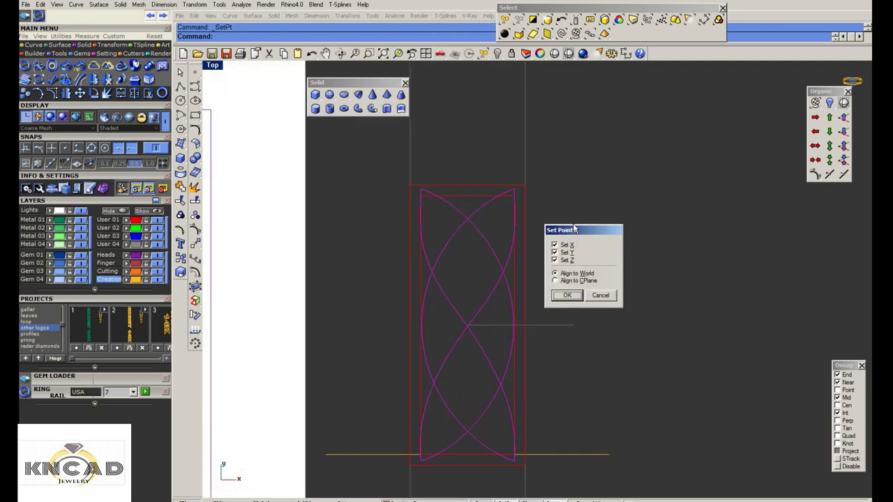
pyautogui.press('Return')
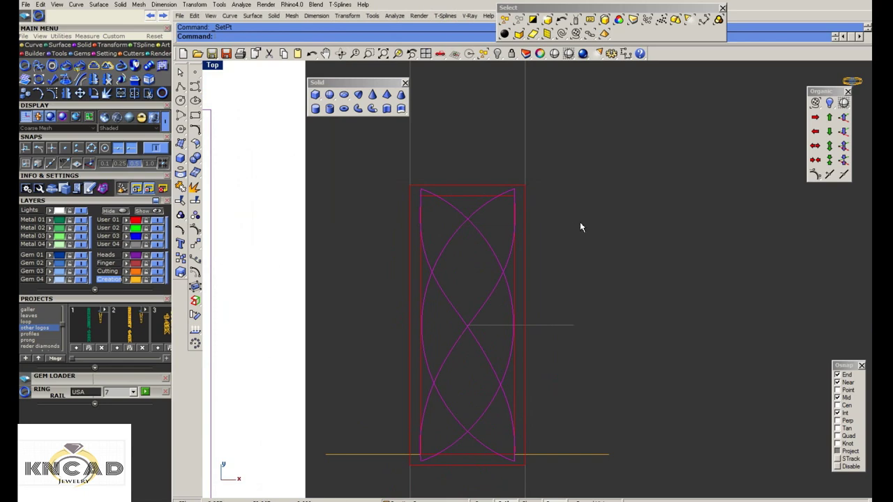
pyautogui.write('Set')
pyautogui.press('Escape')
pyautogui.moveTo(471, 277); pyautogui.dragTo(457, 260, button='right')
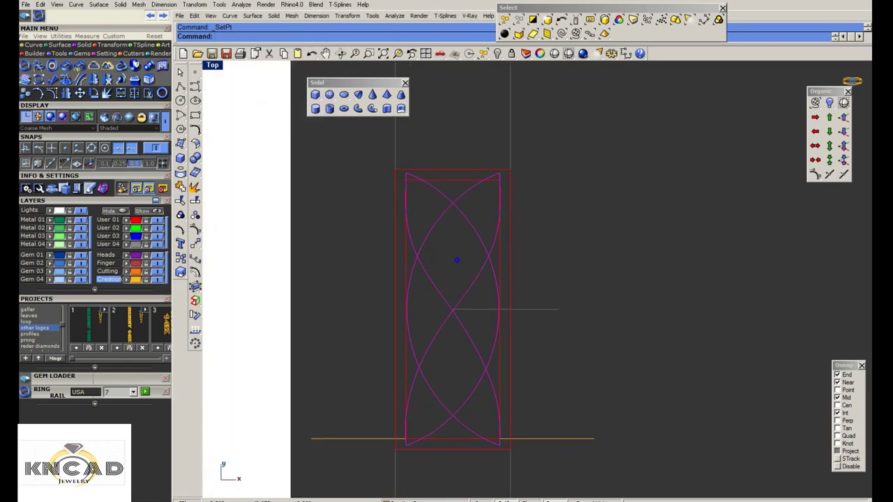
pyautogui.hotkey('ctrl', 'z')
pyautogui.hotkey('ctrl', 'z')
pyautogui.hotkey('ctrl', 'z')
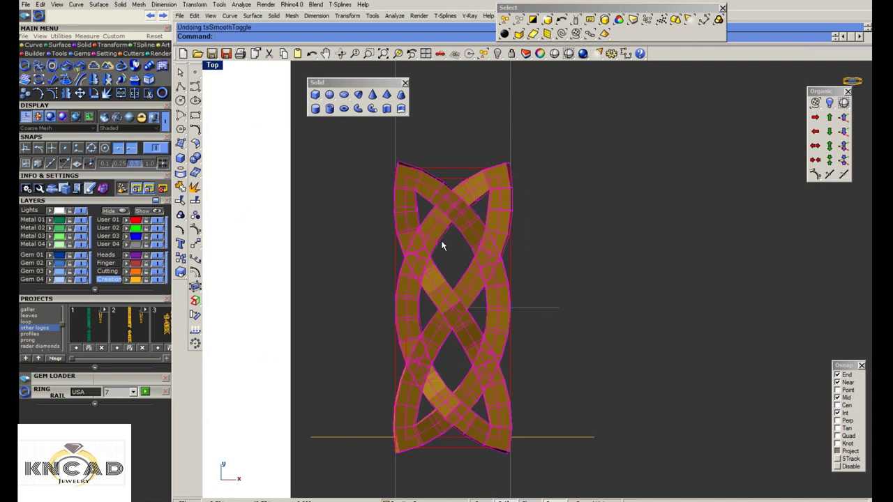
pyautogui.hotkey('ctrl', 'z')
pyautogui.hotkey('ctrl', 'z')
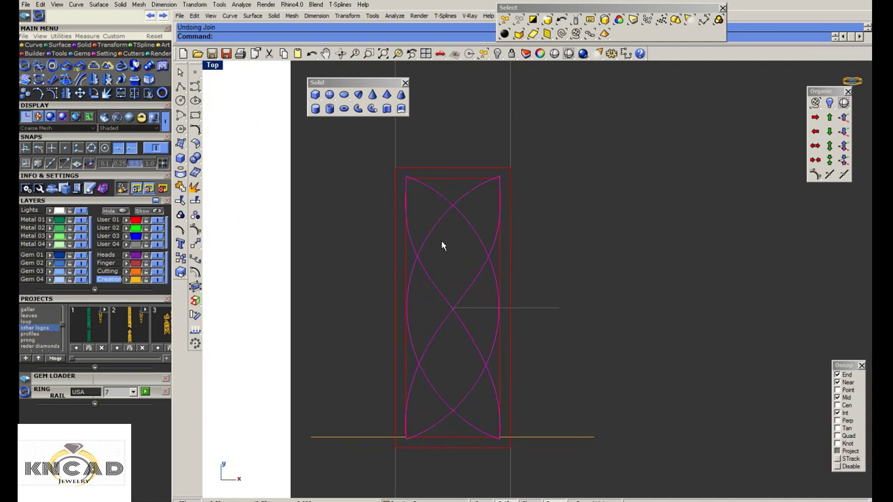
pyautogui.hotkey('ctrl', 'z')
# Select a braid curve, then undo the accidental explode and join
pyautogui.click(453, 262)
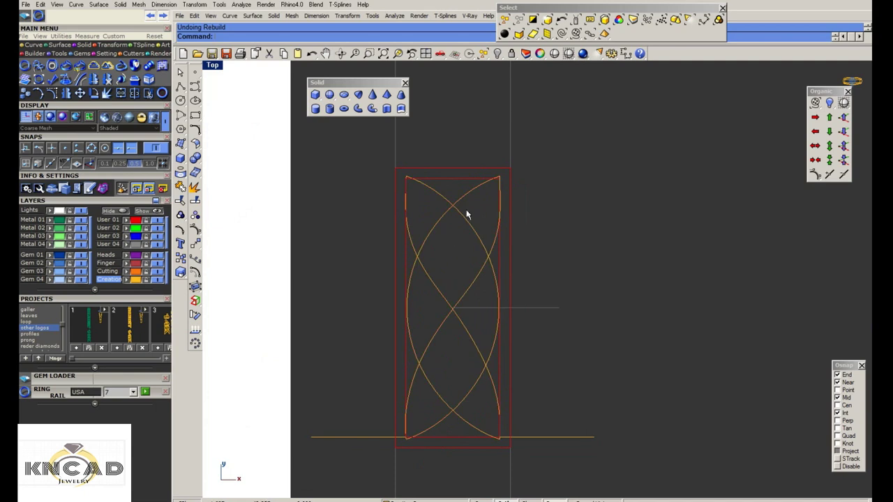
pyautogui.click(466, 211)
pyautogui.click(203, 242)
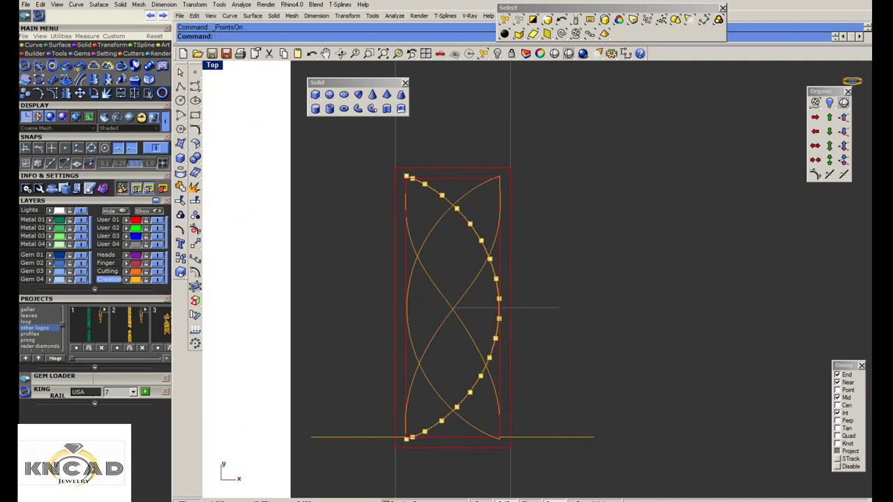
pyautogui.scroll(1, 457, 209)
pyautogui.hotkey('ctrl', 'z')
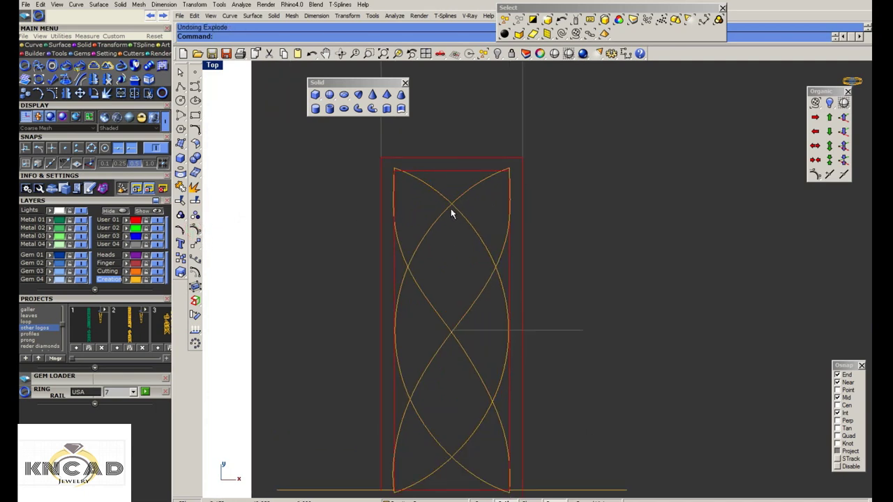
pyautogui.hotkey('ctrl', 'z')
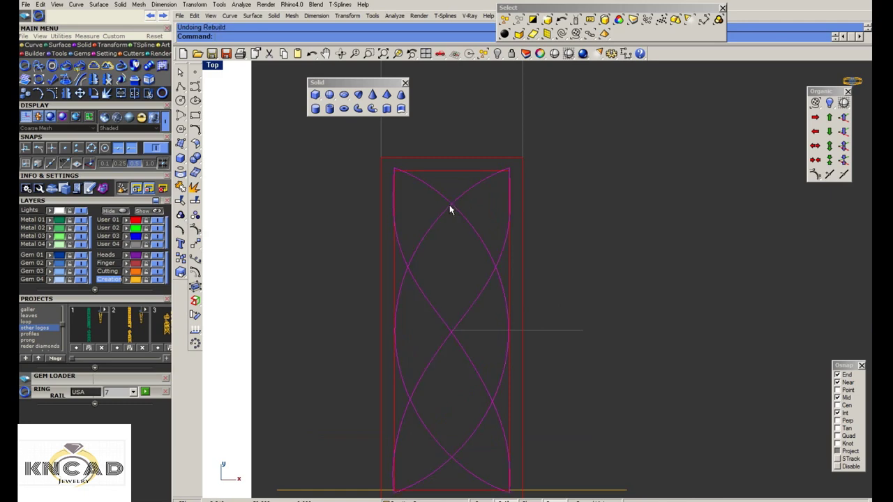
# Show the curves' control points and scale a narrower copy of the top and bottom points
pyautogui.click(196, 230)
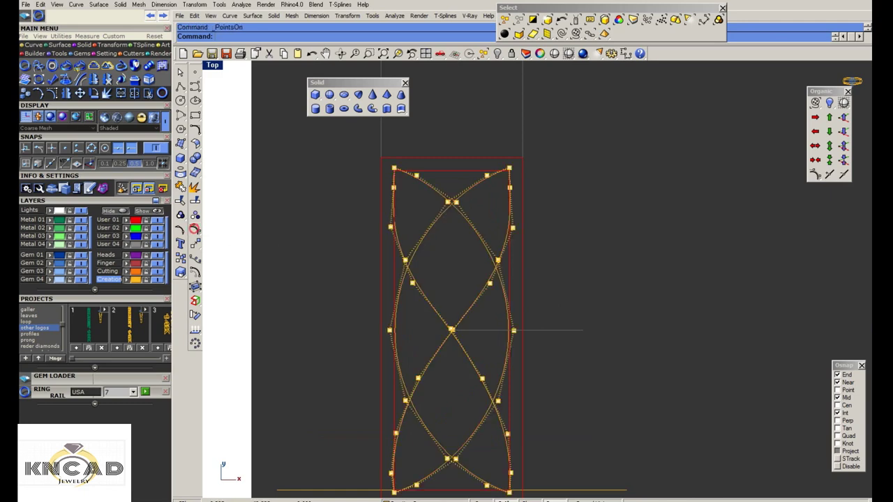
pyautogui.scroll(2, 436, 229)
pyautogui.moveTo(413, 180); pyautogui.dragTo(570, 161)
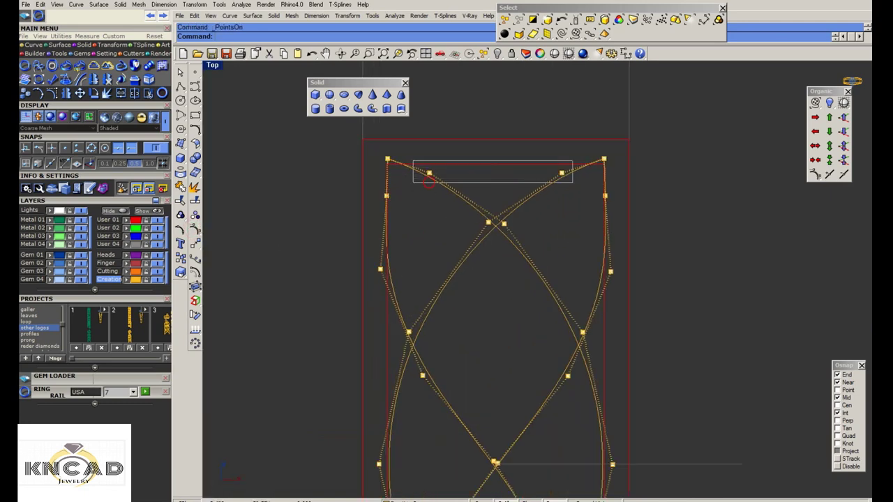
pyautogui.scroll(-1, 486, 159)
pyautogui.scroll(1, 445, 407)
pyautogui.moveTo(441, 405); pyautogui.dragTo(586, 436)
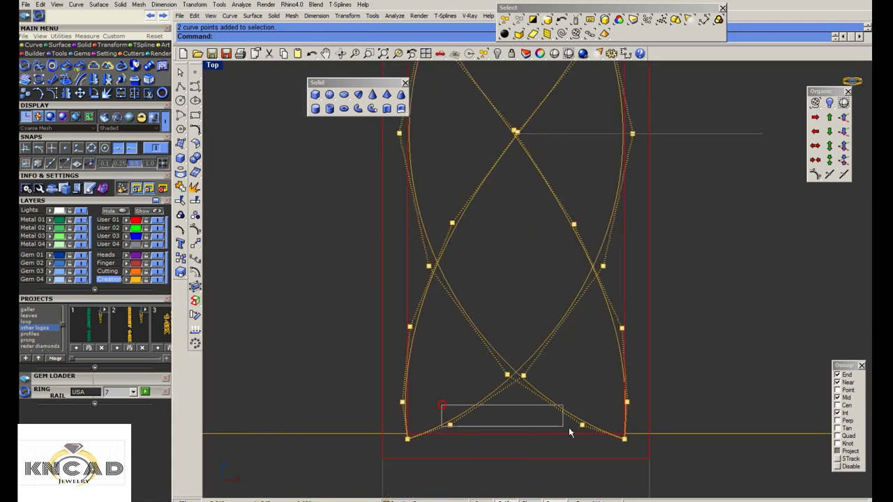
pyautogui.scroll(2, 575, 441)
pyautogui.scroll(1, 555, 415)
pyautogui.scroll(-3, 524, 427)
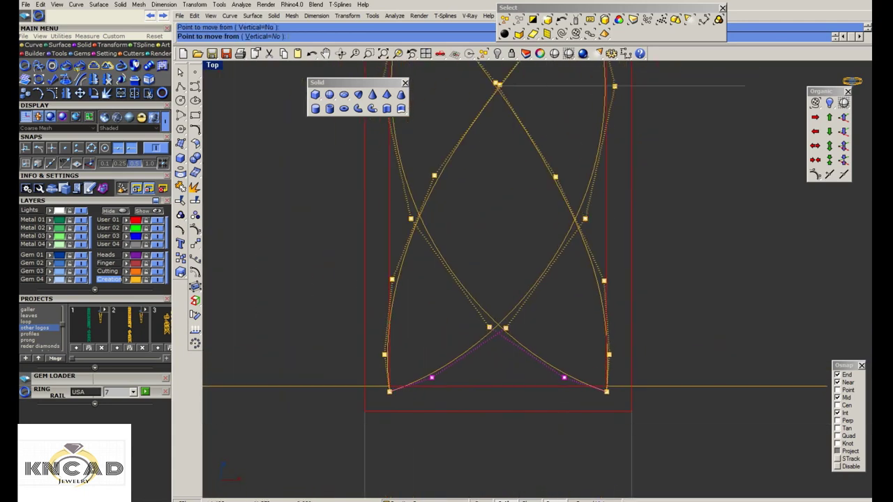
pyautogui.write('m')
pyautogui.press('Return')
pyautogui.click(661, 86)
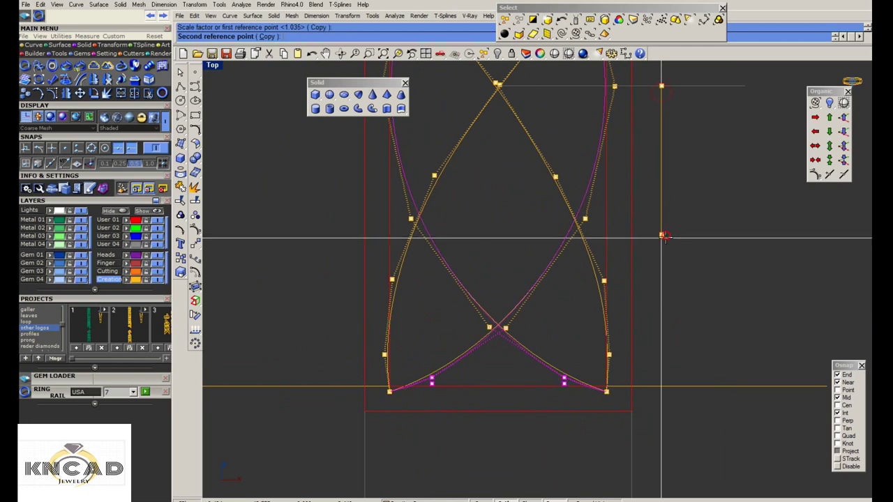
pyautogui.click(662, 235)
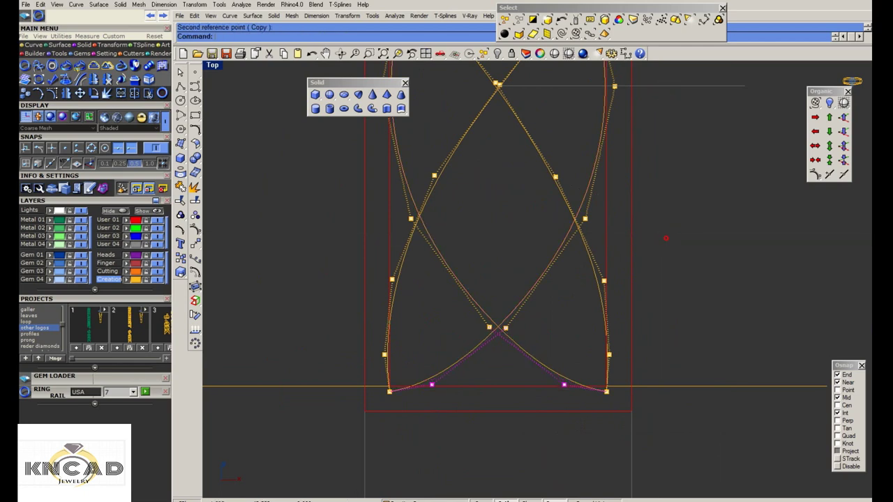
# Scale-copy the lower and top control points again, then undo the unwanted copy
pyautogui.moveTo(377, 339); pyautogui.dragTo(443, 395)
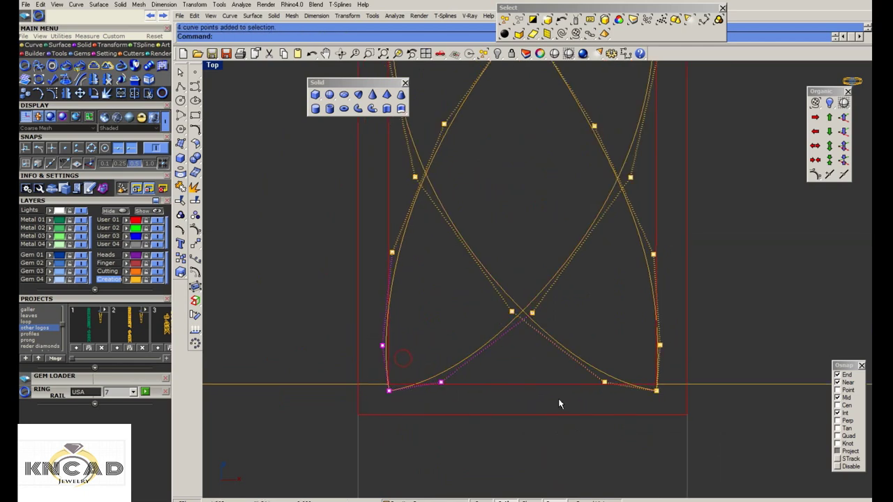
pyautogui.moveTo(562, 404); pyautogui.dragTo(657, 360)
pyautogui.scroll(-3, 657, 361)
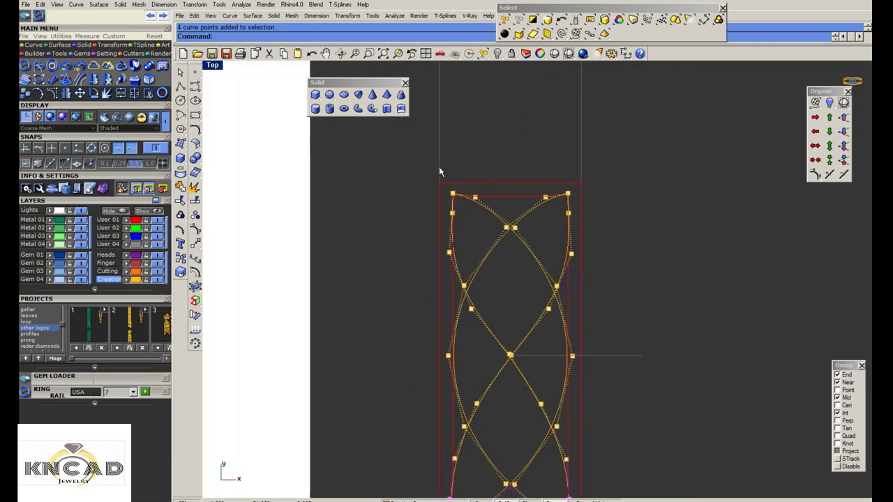
pyautogui.moveTo(439, 168); pyautogui.dragTo(596, 234)
pyautogui.rightClick(588, 328)
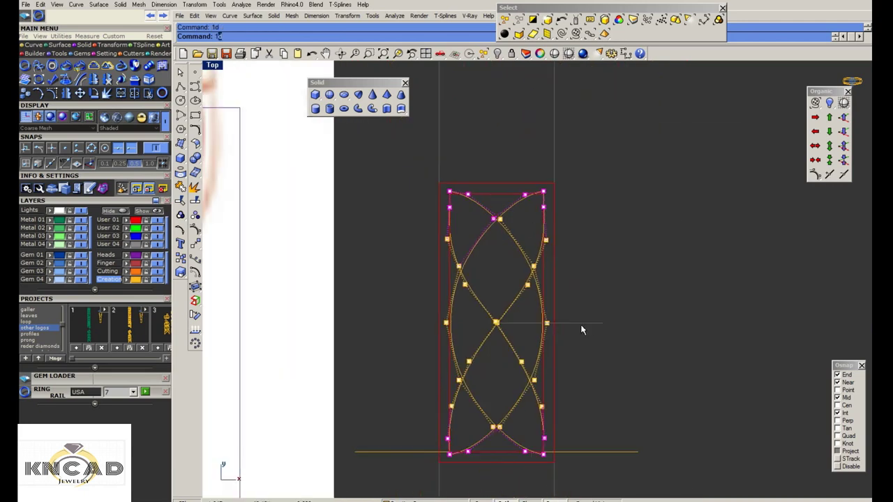
pyautogui.click(580, 324)
pyautogui.scroll(3, 580, 200)
pyautogui.click(581, 193)
pyautogui.click(591, 190)
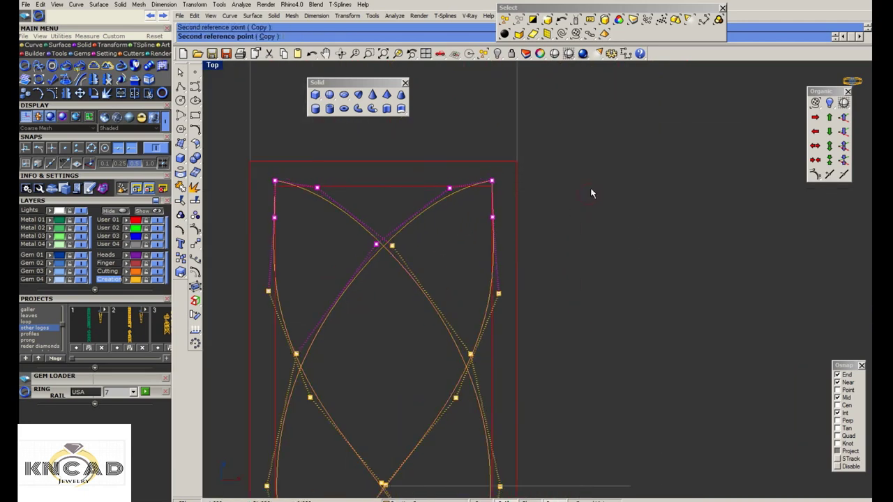
pyautogui.hotkey('ctrl', 'z')
pyautogui.press('Escape')
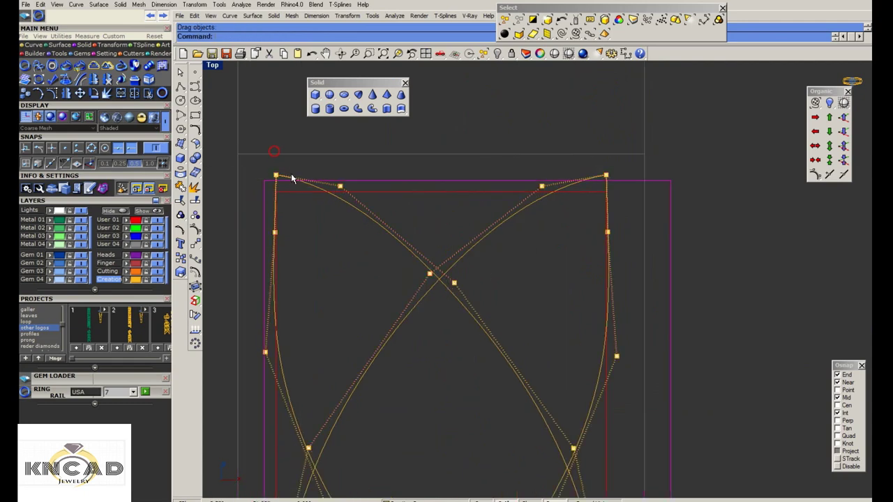
# Scale a narrower copy of the upper curve so it fits inside the red band
pyautogui.scroll(-3, 422, 447)
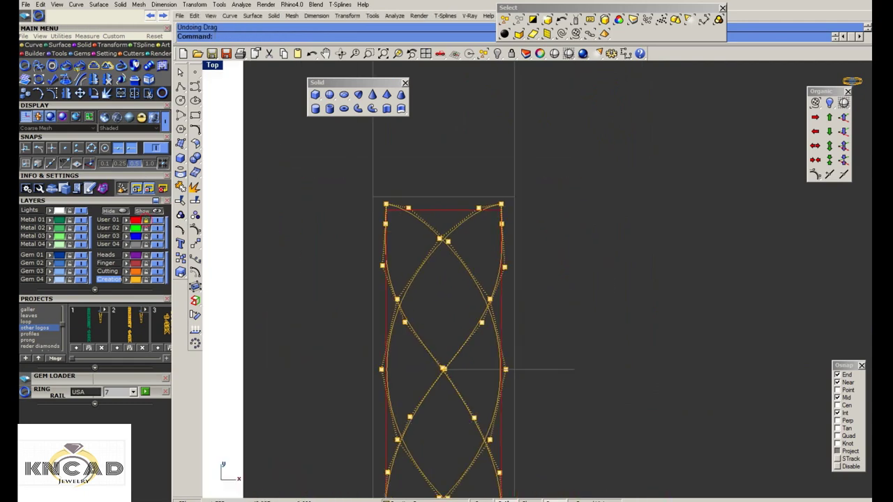
pyautogui.scroll(3, 423, 452)
pyautogui.scroll(1, 421, 453)
pyautogui.scroll(-3, 421, 451)
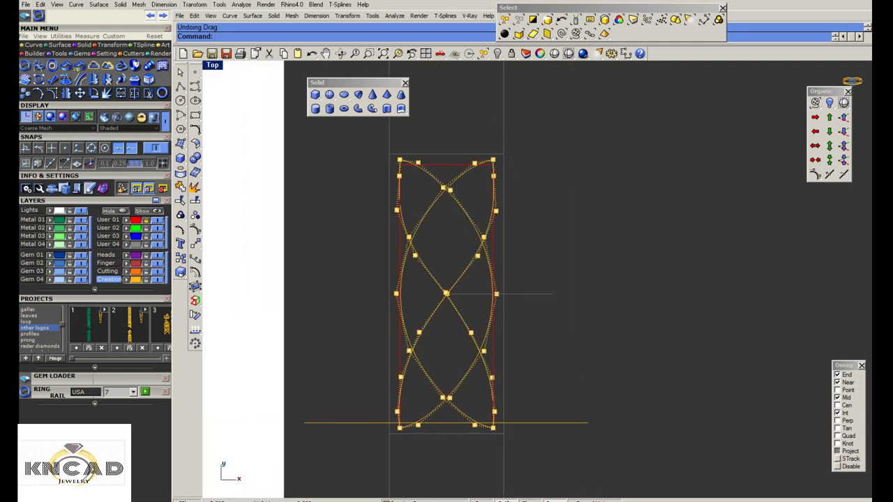
pyautogui.scroll(2, 399, 183)
pyautogui.scroll(1, 391, 168)
pyautogui.click(387, 153)
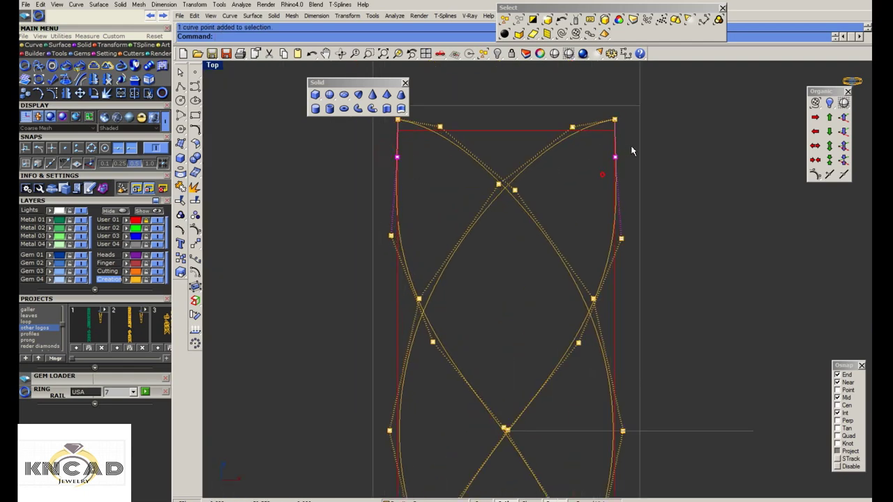
pyautogui.moveTo(632, 150); pyautogui.dragTo(623, 174, button='right')
pyautogui.press('Return')
pyautogui.click(497, 129)
pyautogui.click(496, 130)
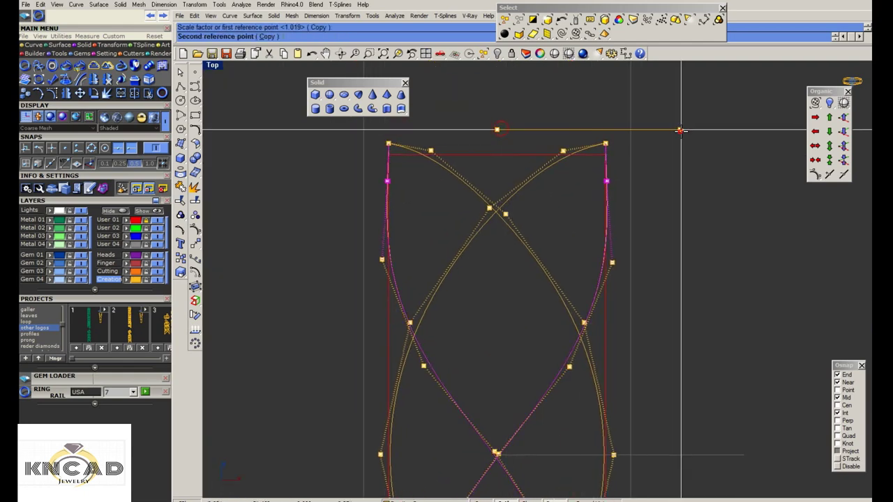
pyautogui.click(527, 145)
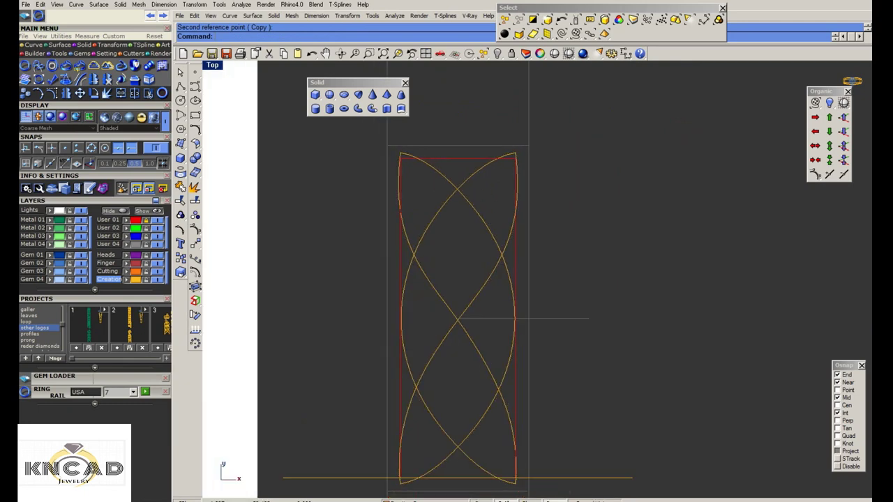
# Window-select the two crossing curves
pyautogui.moveTo(448, 228)
pyautogui.mouseDown()
pyautogui.moveTo(437, 308)
pyautogui.moveTo(452, 311)
pyautogui.mouseUp()
pyautogui.scroll(-2, 450, 230)
pyautogui.scroll(1, 450, 259)
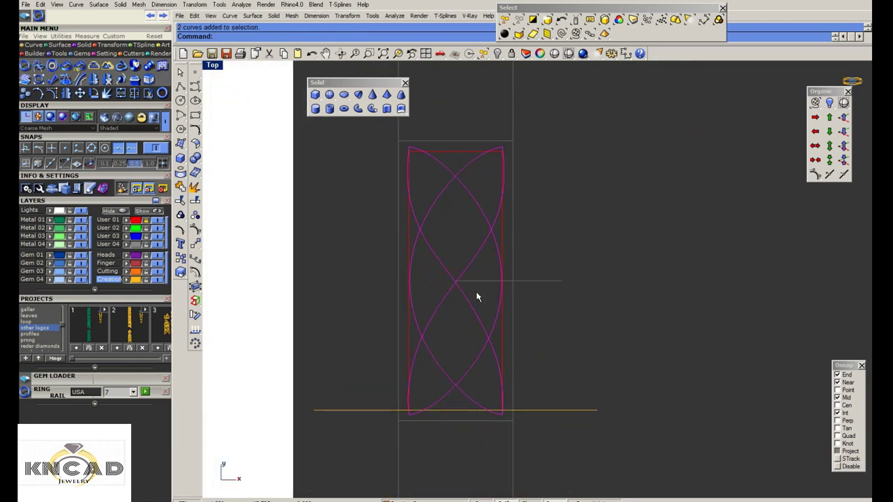
# Pipe the crossing curves with tsPipe and switch the gold pipe to smooth mode
pyautogui.write('tsPipe')
pyautogui.press('Return')
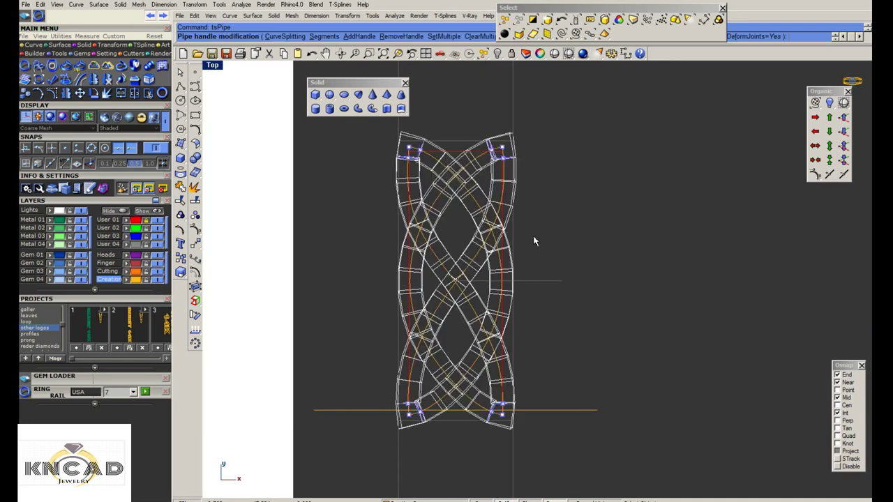
pyautogui.rightClick(533, 238)
pyautogui.click(507, 153)
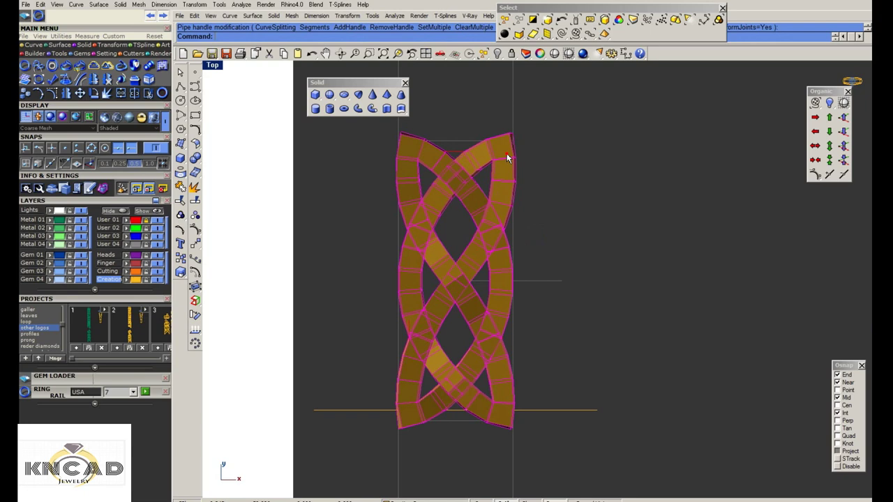
pyautogui.click(447, 16)
pyautogui.click(473, 113)
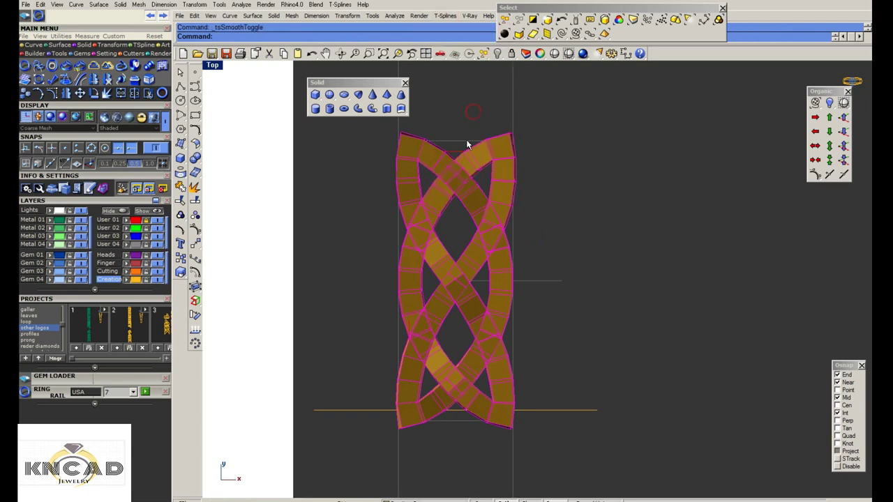
pyautogui.scroll(2, 470, 170)
# Convert the T-spline pipe to a Rhino surface and preview it in Rendered display
pyautogui.click(444, 16)
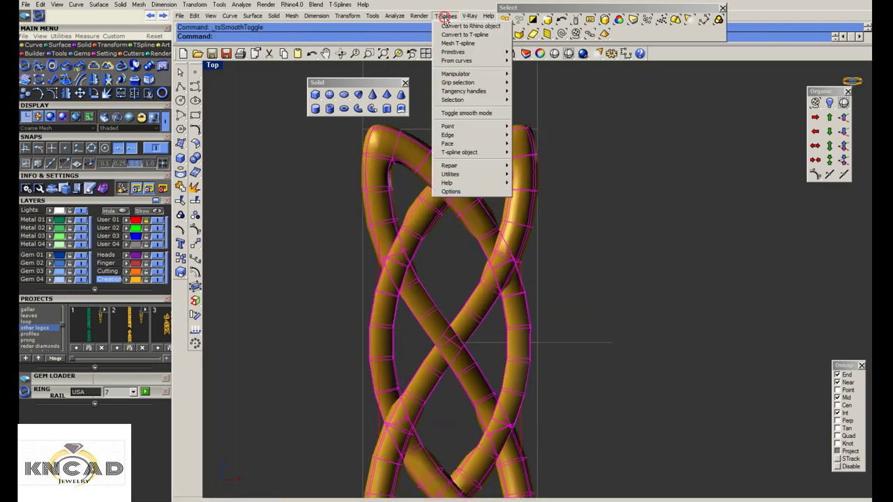
pyautogui.click(470, 28)
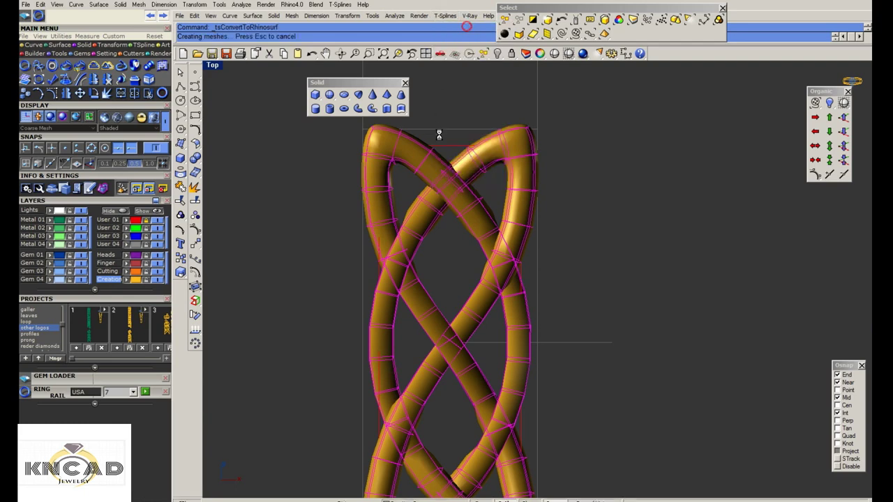
pyautogui.click(554, 59)
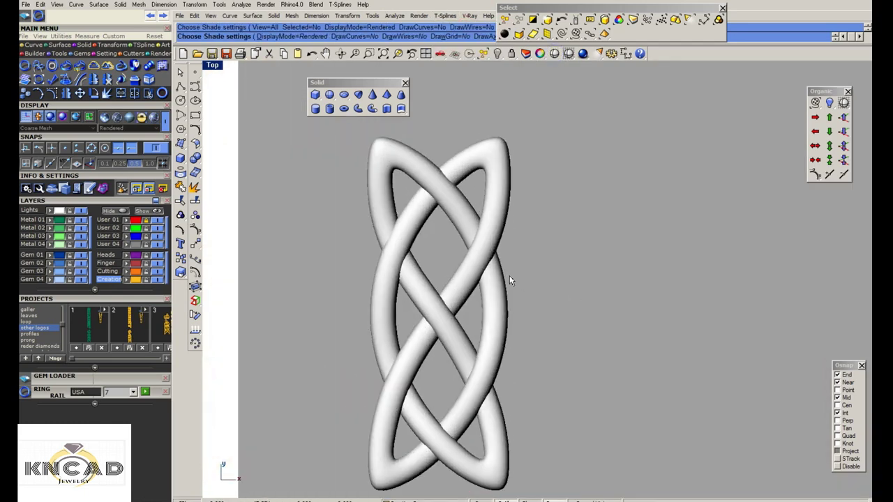
pyautogui.scroll(-1, 510, 280)
pyautogui.scroll(-8, 509, 286)
pyautogui.scroll(4, 507, 286)
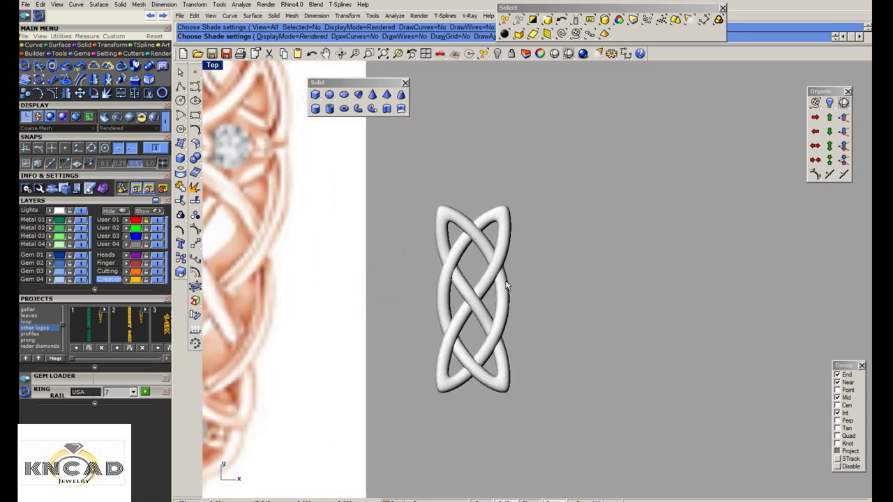
pyautogui.scroll(4, 505, 281)
pyautogui.press('Escape')
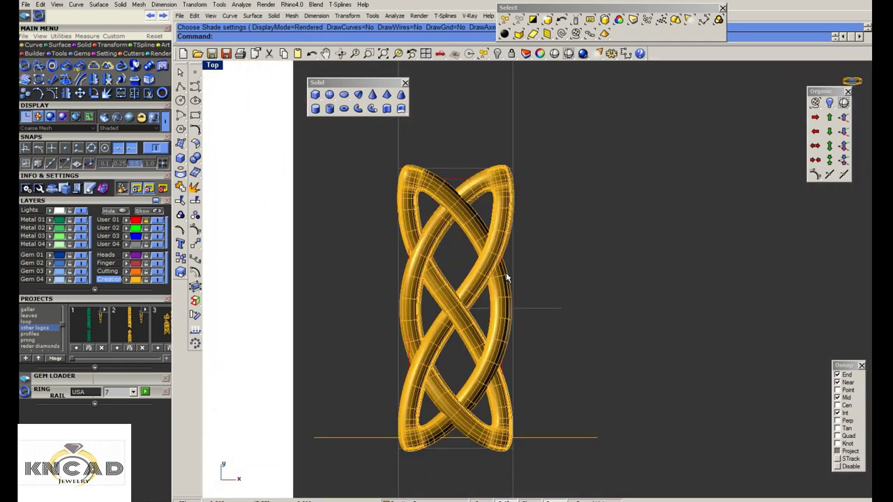
# Mirror the knot into a stacked copy and preview both rendered
pyautogui.scroll(3, 505, 210)
pyautogui.click(506, 211)
pyautogui.scroll(2, 423, 159)
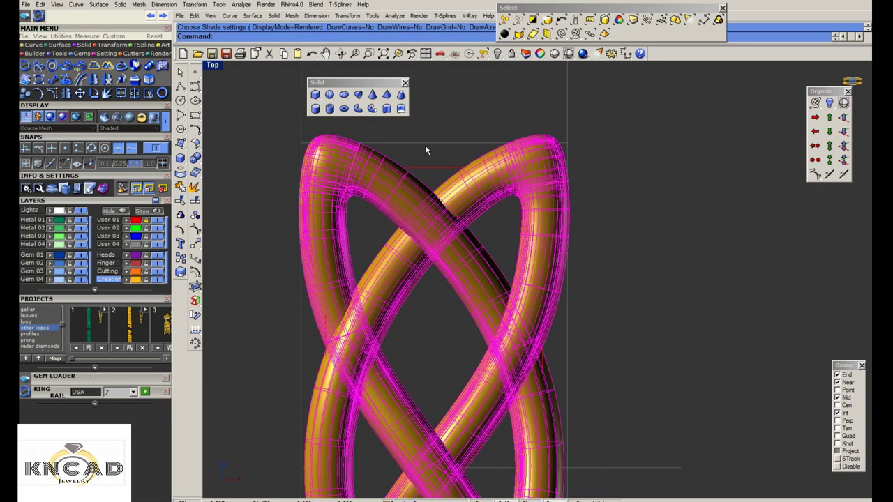
pyautogui.write('mirror')
pyautogui.press('Return')
pyautogui.click(427, 144)
pyautogui.click(466, 143)
pyautogui.scroll(-2, 466, 143)
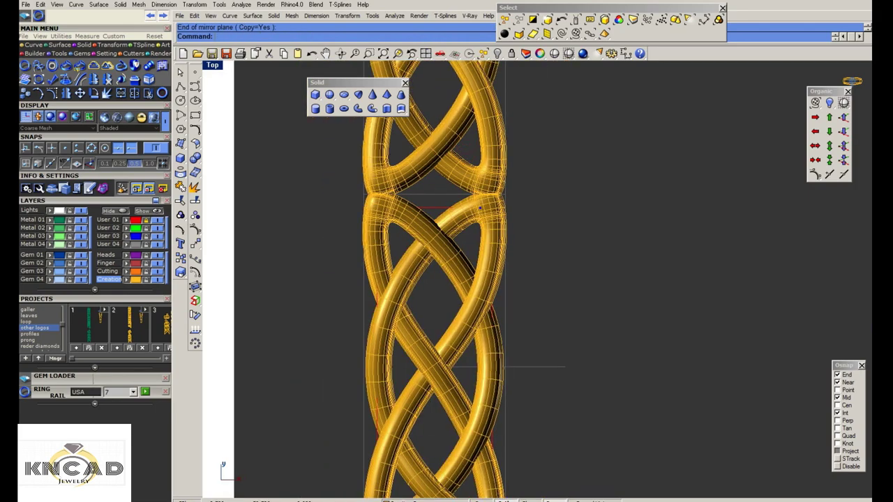
pyautogui.scroll(-2, 481, 207)
pyautogui.click(555, 53)
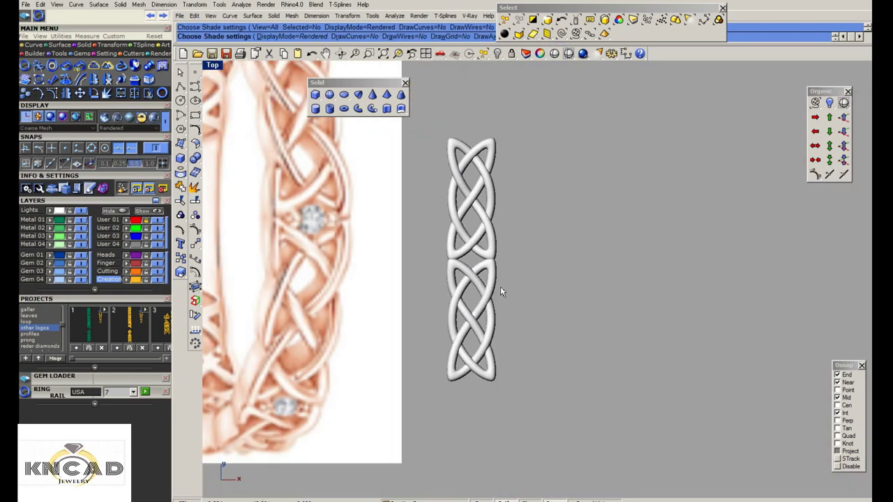
pyautogui.scroll(2, 504, 286)
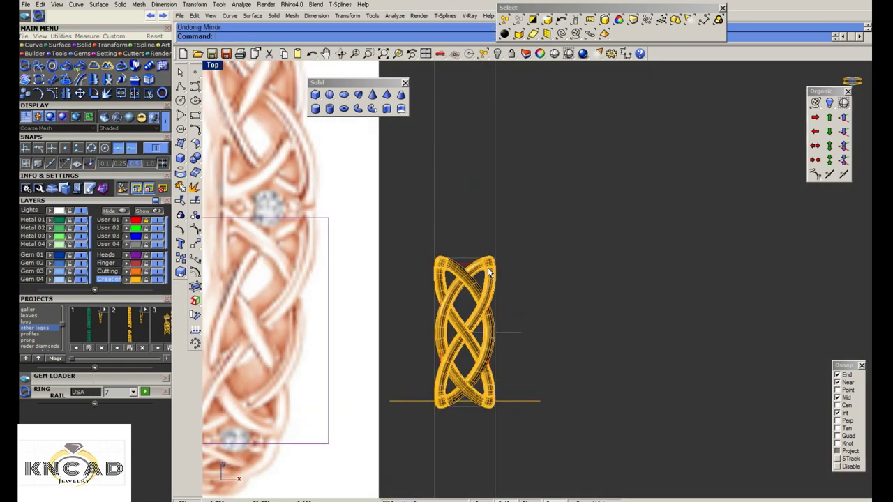
# Undo the surface conversion and smooth mode, returning to the four-viewport layout
pyautogui.hotkey('ctrl', 'z')
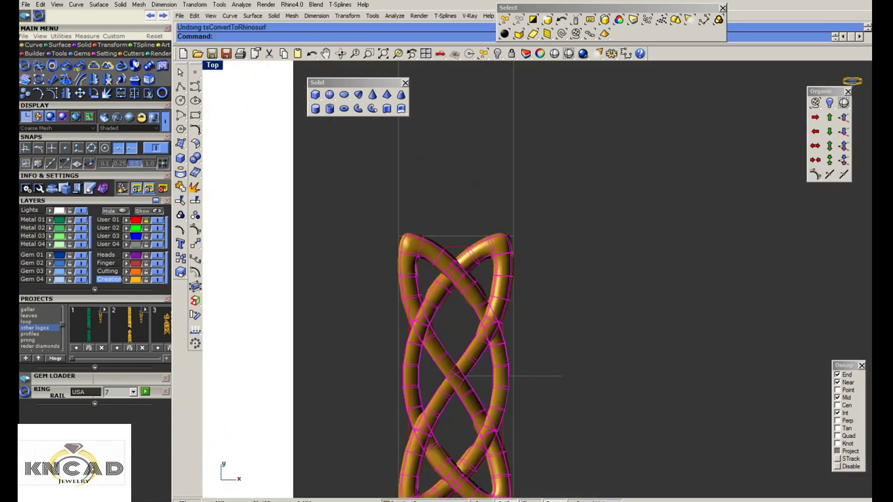
pyautogui.hotkey('ctrl', 'z')
pyautogui.press('Escape')
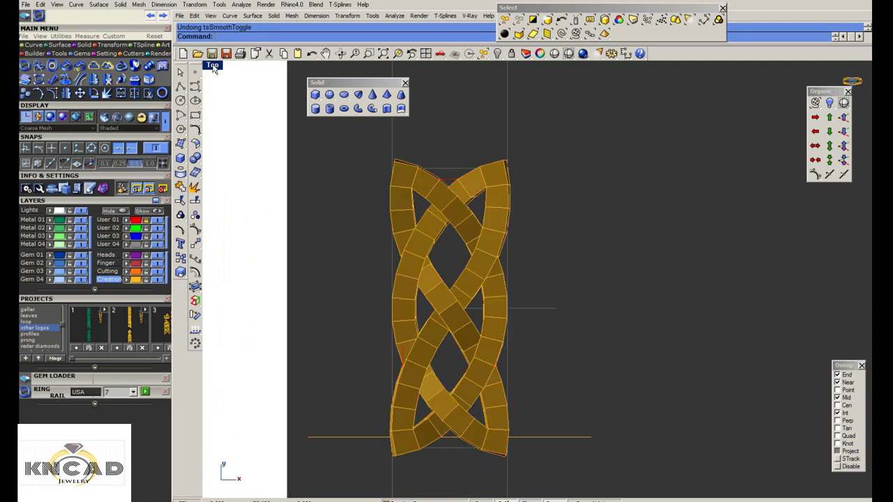
pyautogui.doubleClick(213, 65)
pyautogui.scroll(2, 488, 355)
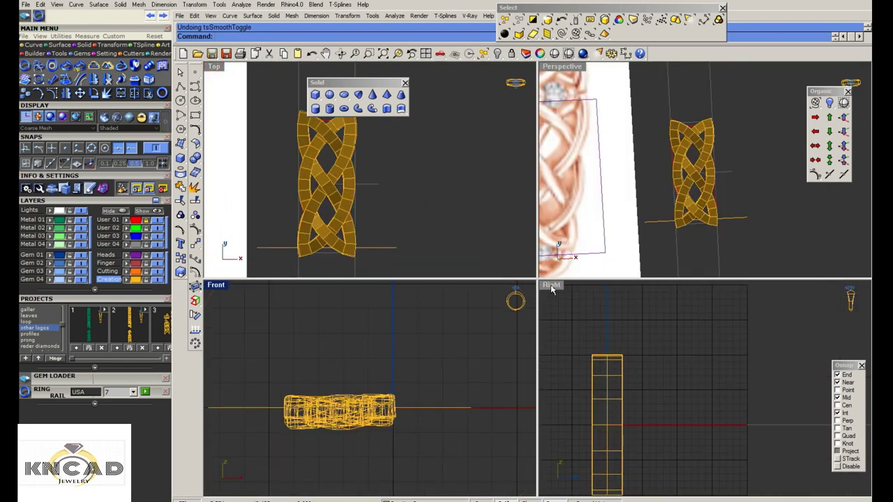
# In a maximized Right view, show control points of the T-spline and curves and select the bottom row
pyautogui.doubleClick(552, 286)
pyautogui.scroll(3, 768, 300)
pyautogui.scroll(2, 768, 300)
pyautogui.moveTo(767, 303); pyautogui.dragTo(618, 328)
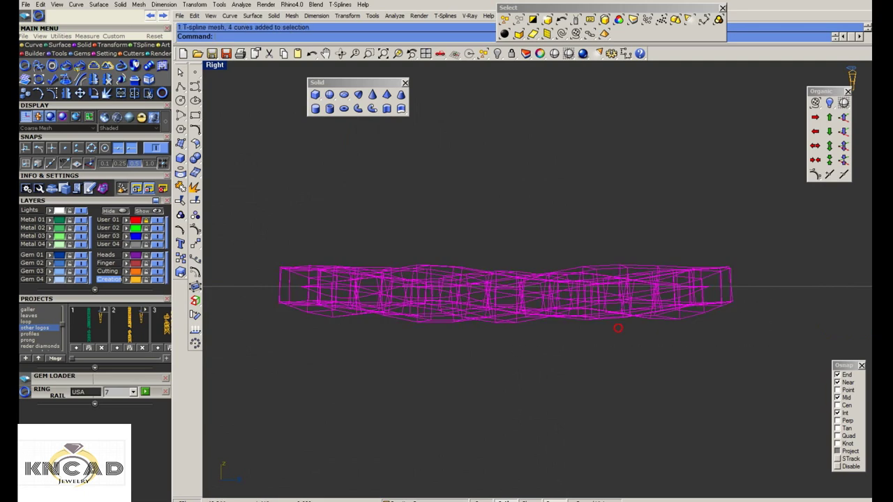
pyautogui.click(194, 230)
pyautogui.moveTo(266, 259)
pyautogui.mouseDown()
pyautogui.moveTo(322, 284)
pyautogui.moveTo(284, 274)
pyautogui.moveTo(767, 361)
pyautogui.mouseUp()
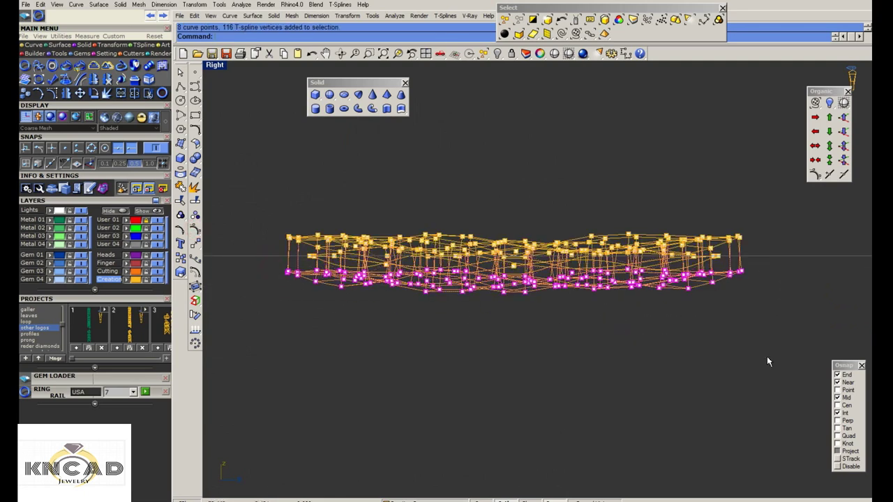
# Maximize the Perspective view and orbit around the knot
pyautogui.doubleClick(211, 70)
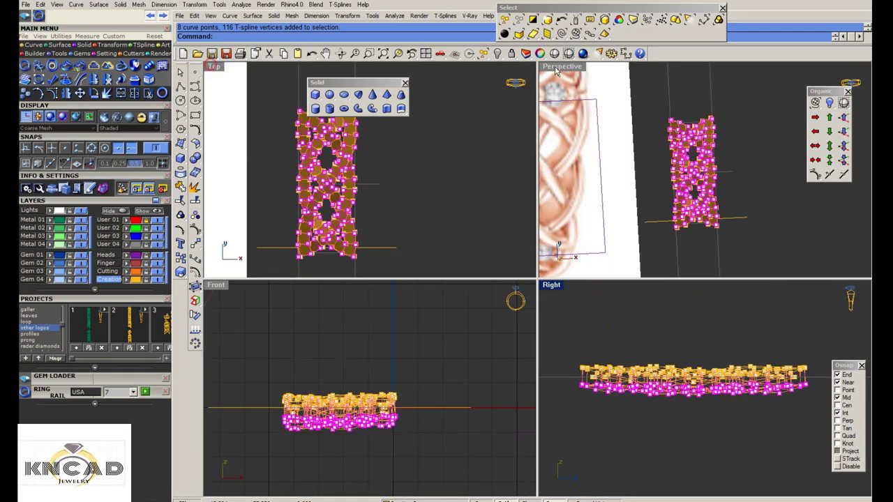
pyautogui.doubleClick(558, 70)
pyautogui.moveTo(551, 266)
pyautogui.mouseDown(button='right')
pyautogui.moveTo(550, 322)
pyautogui.moveTo(564, 215)
pyautogui.moveTo(648, 233)
pyautogui.moveTo(345, 348)
pyautogui.mouseUp(button='right')
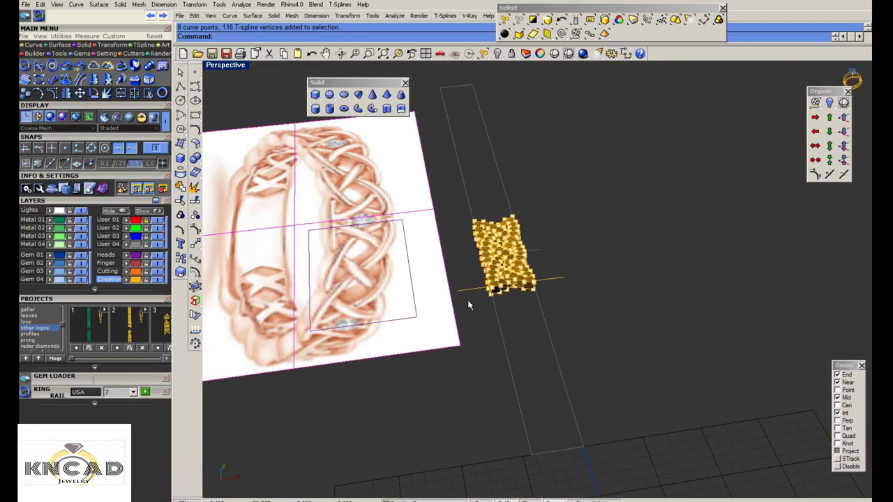
# Hide the reference ring picture and delete its leftover frame outline
pyautogui.write('hide')
pyautogui.press('Return')
pyautogui.moveTo(449, 194); pyautogui.dragTo(464, 279, button='right')
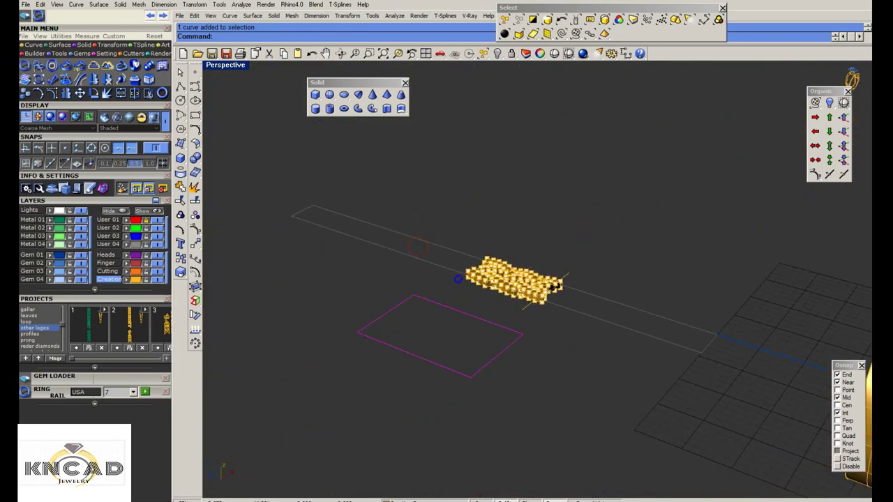
pyautogui.press('Delete')
# Hide the knot mesh's control points and orbit to inspect the boxy cage
pyautogui.scroll(5, 510, 258)
pyautogui.scroll(-5, 509, 258)
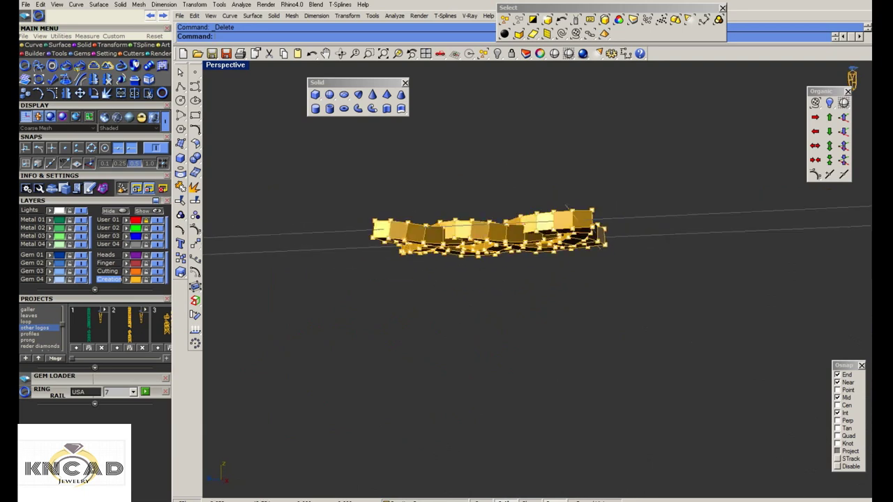
pyautogui.moveTo(488, 265)
pyautogui.mouseDown(button='right')
pyautogui.moveTo(475, 198)
pyautogui.moveTo(477, 231)
pyautogui.mouseUp(button='right')
pyautogui.scroll(3, 474, 198)
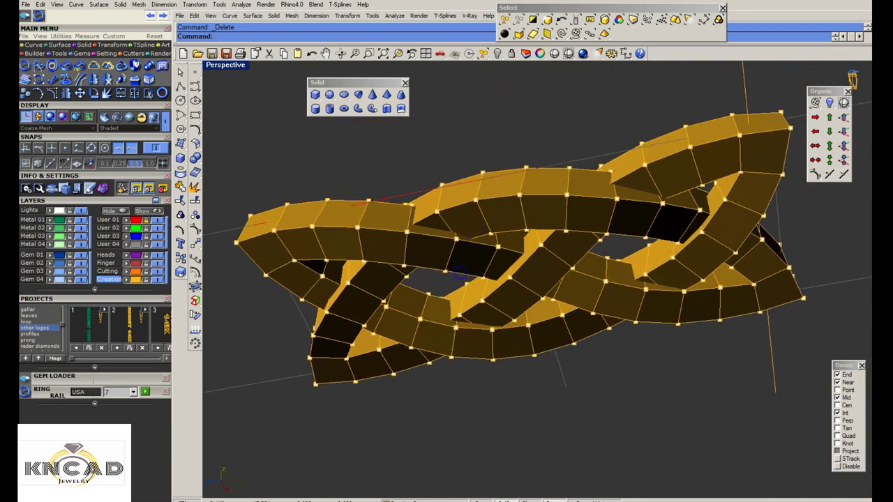
pyautogui.moveTo(461, 272)
pyautogui.mouseDown(button='right')
pyautogui.moveTo(477, 235)
pyautogui.moveTo(492, 237)
pyautogui.mouseUp(button='right')
pyautogui.press('Escape')
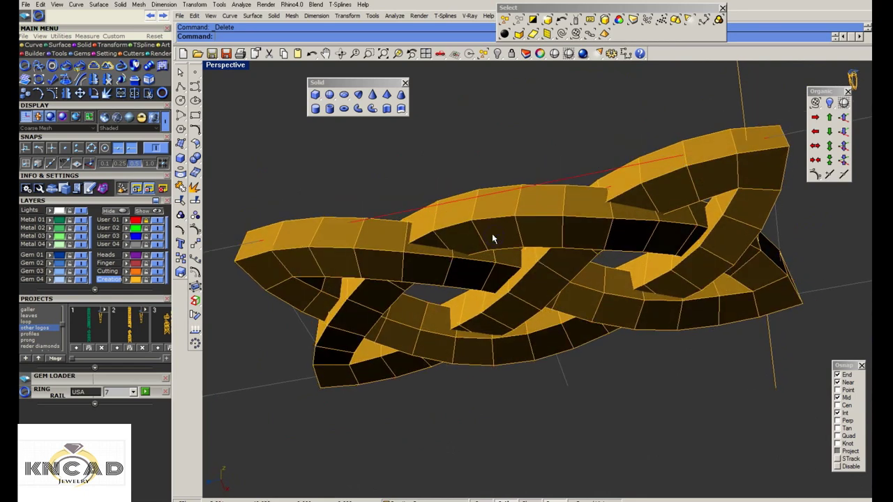
pyautogui.click(493, 239)
pyautogui.keyDown('ctrl'); pyautogui.click(493, 238); pyautogui.keyUp('ctrl')
pyautogui.moveTo(492, 231); pyautogui.dragTo(486, 230, button='right')
pyautogui.write('T')
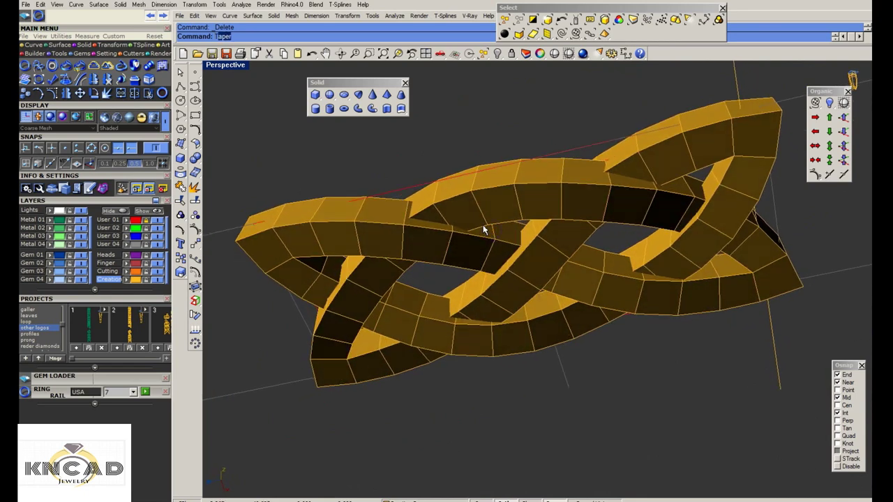
# Move the T-Splines toolbar clear of the model and select the braided knot
pyautogui.write('sActivateLicense')
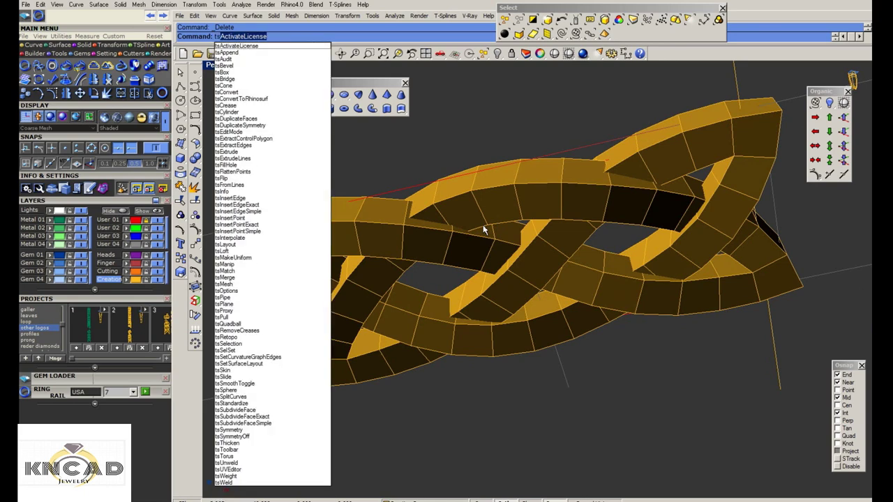
pyautogui.press('Escape')
pyautogui.moveTo(483, 224); pyautogui.dragTo(597, 234, button='right')
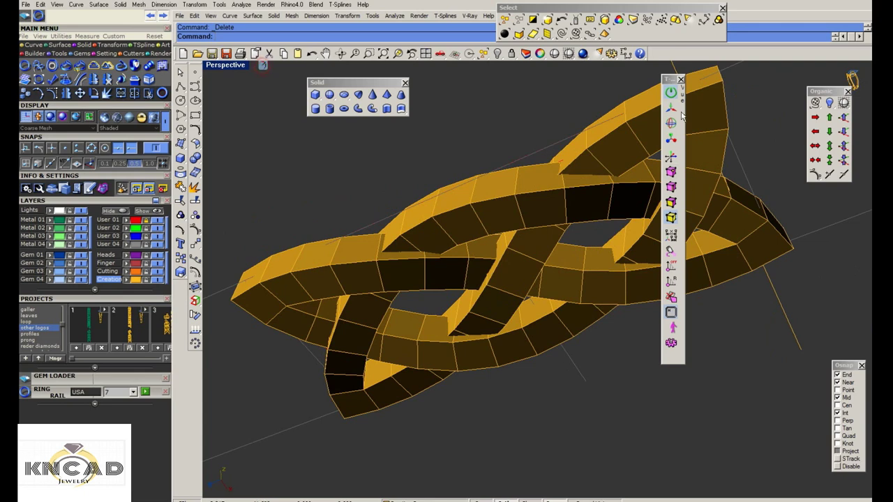
pyautogui.moveTo(670, 80); pyautogui.dragTo(765, 132)
pyautogui.moveTo(489, 210); pyautogui.dragTo(548, 179, button='right')
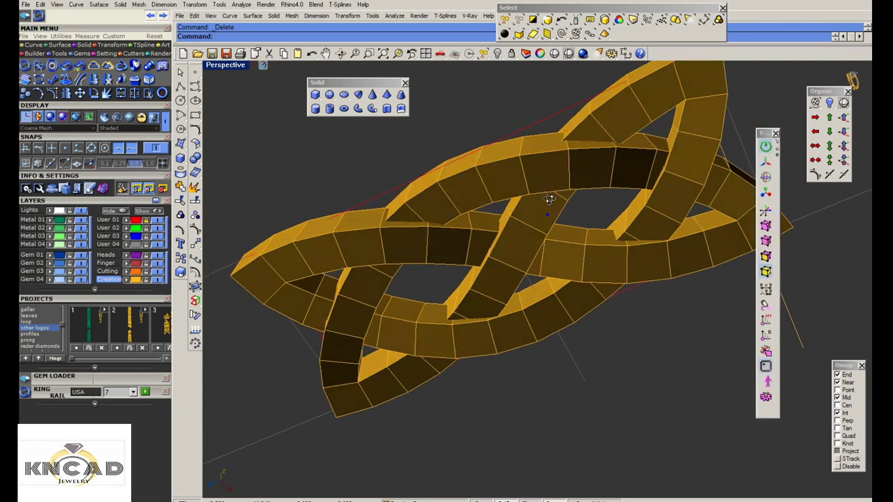
pyautogui.click(548, 180)
# Put the knot in T-spline edit mode with faceted box display and close the toolbar
pyautogui.click(766, 161)
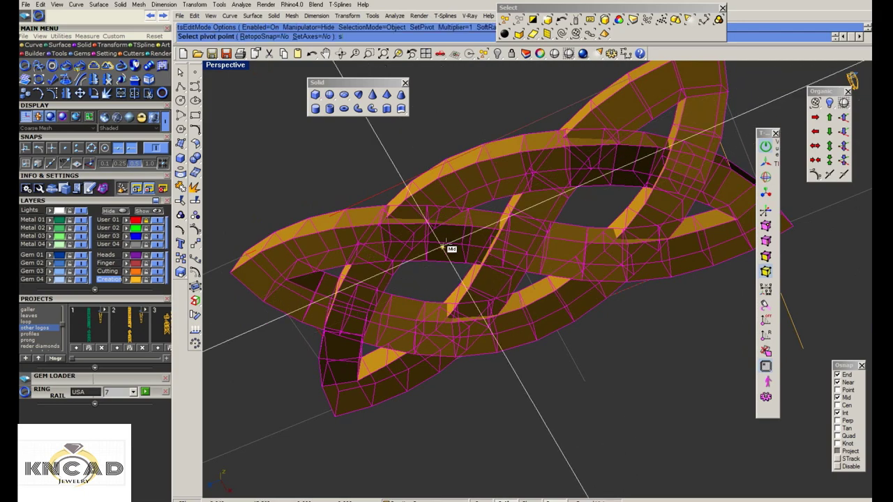
pyautogui.press('Return')
pyautogui.moveTo(522, 209); pyautogui.dragTo(505, 245, button='right')
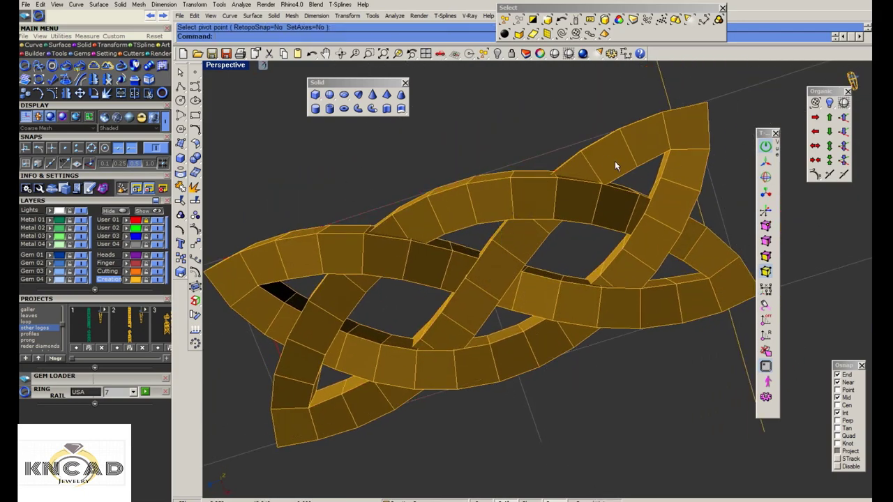
pyautogui.click(775, 133)
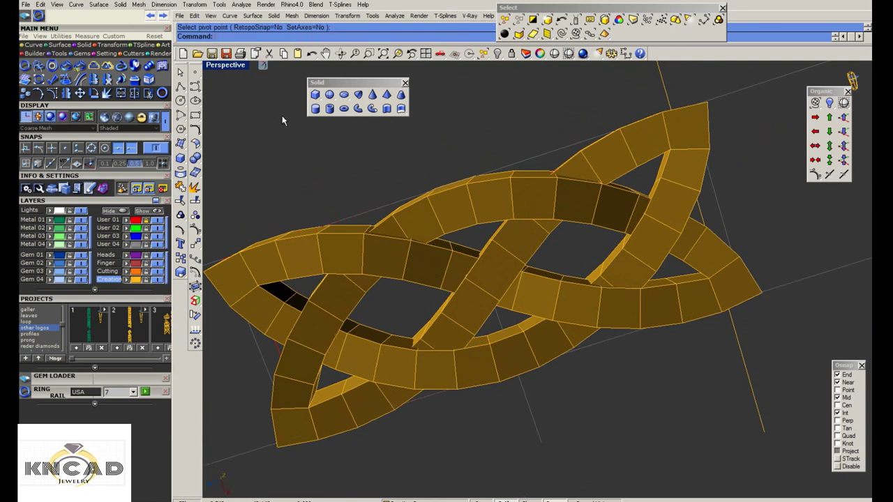
pyautogui.write('ts')
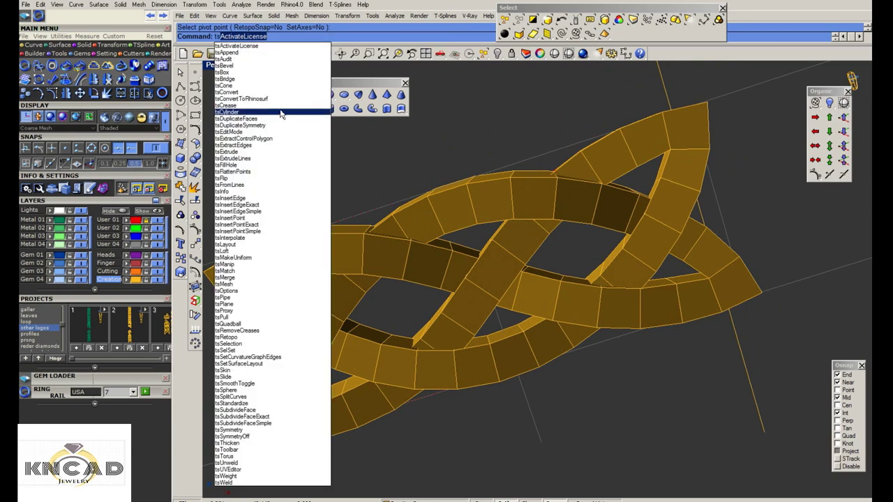
pyautogui.write('Fa')
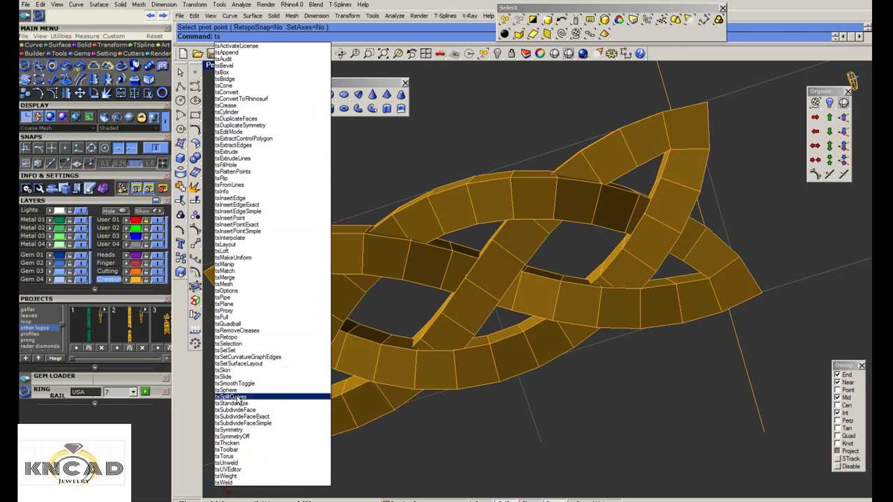
# Run tsThicken on the braided knot to turn it into a solid gold band
pyautogui.click(230, 443)
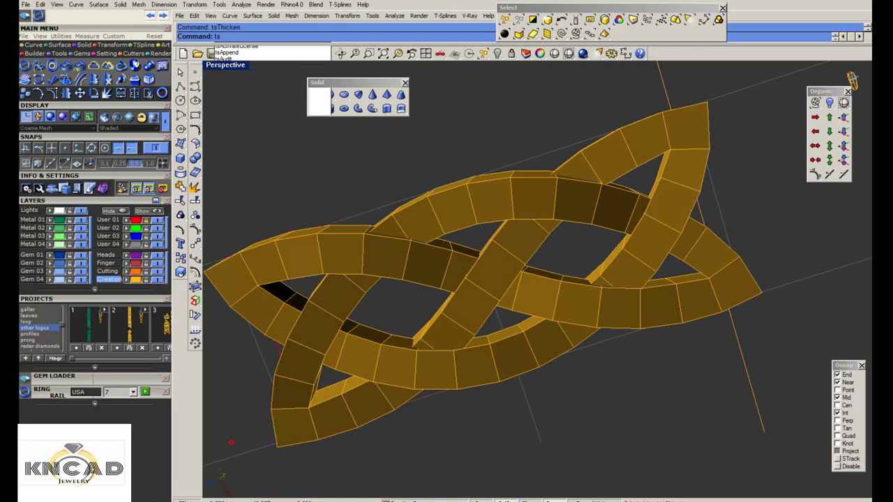
pyautogui.scroll(3, 385, 266)
pyautogui.click(385, 263)
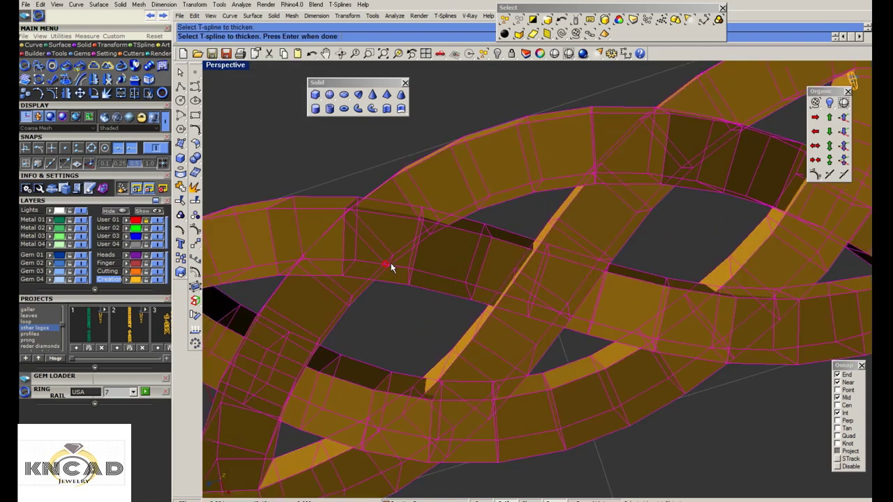
pyautogui.scroll(-5, 391, 263)
pyautogui.scroll(5, 401, 258)
pyautogui.press('Return')
pyautogui.write('tsActivateLicense')
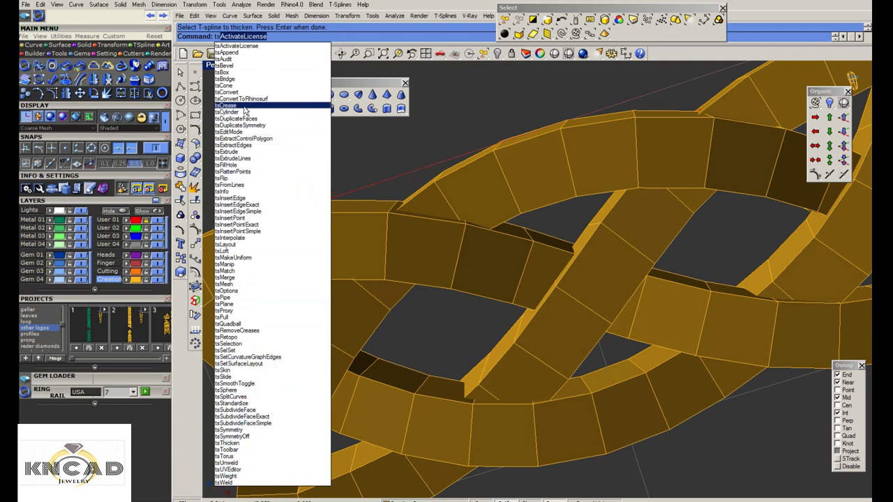
pyautogui.click(449, 122)
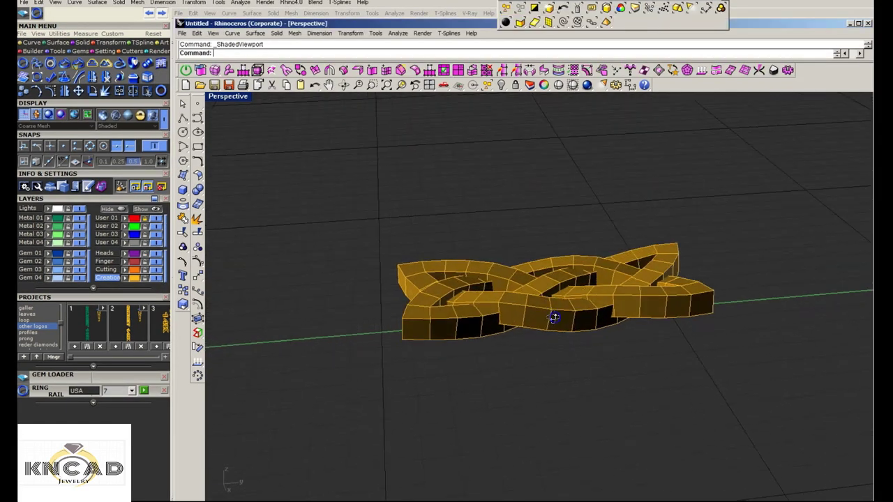
# Switch the selection filter from vertices to edges and zoom onto the top of the knot
pyautogui.moveTo(555, 319)
pyautogui.mouseDown(button='right')
pyautogui.moveTo(647, 336)
pyautogui.moveTo(558, 298)
pyautogui.mouseUp(button='right')
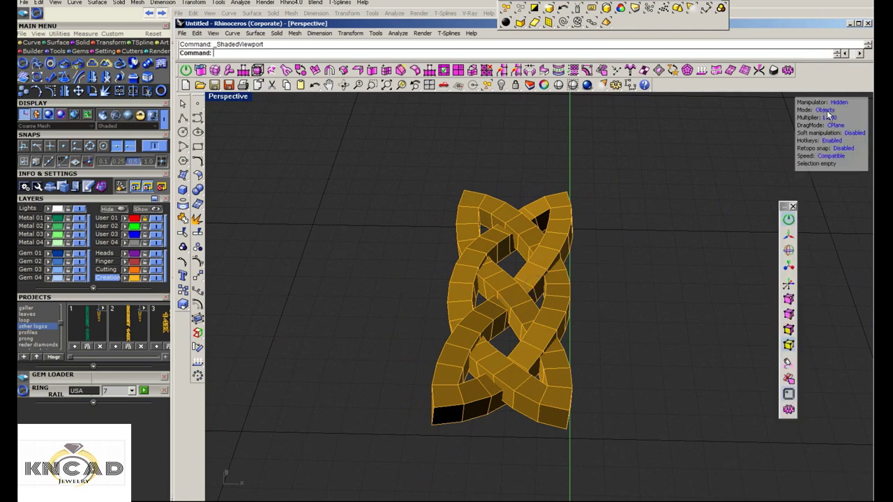
pyautogui.click(826, 110)
pyautogui.click(823, 110)
pyautogui.moveTo(584, 428); pyautogui.dragTo(607, 168, button='right')
pyautogui.scroll(5, 489, 175)
# Select faces along the top, crossing and right bands of the braided knot
pyautogui.click(487, 171)
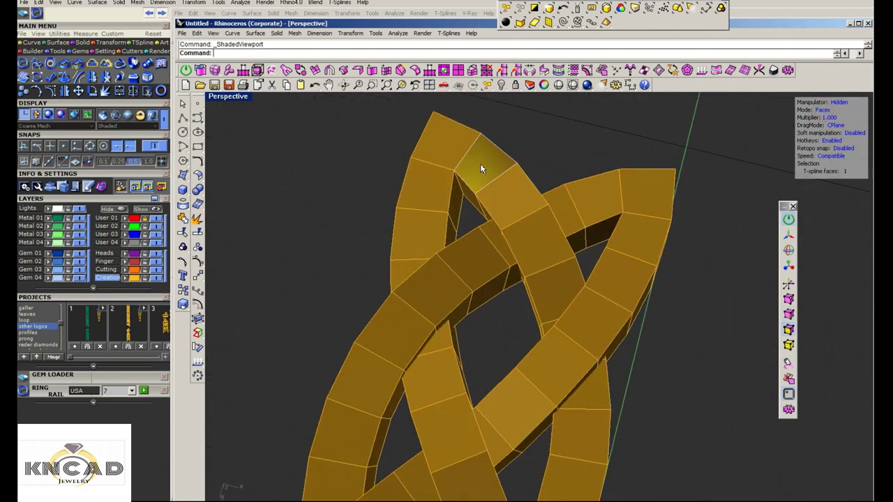
pyautogui.keyDown('shift'); pyautogui.click(424, 193); pyautogui.keyUp('shift')
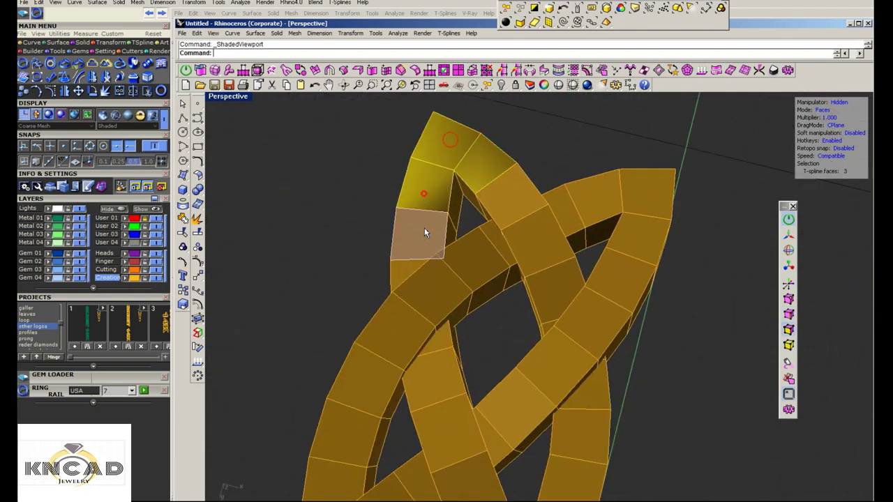
pyautogui.keyDown('shift'); pyautogui.click(409, 276); pyautogui.keyUp('shift')
pyautogui.keyDown('shift'); pyautogui.click(459, 274); pyautogui.keyUp('shift')
pyautogui.keyDown('shift'); pyautogui.click(481, 259); pyautogui.keyUp('shift')
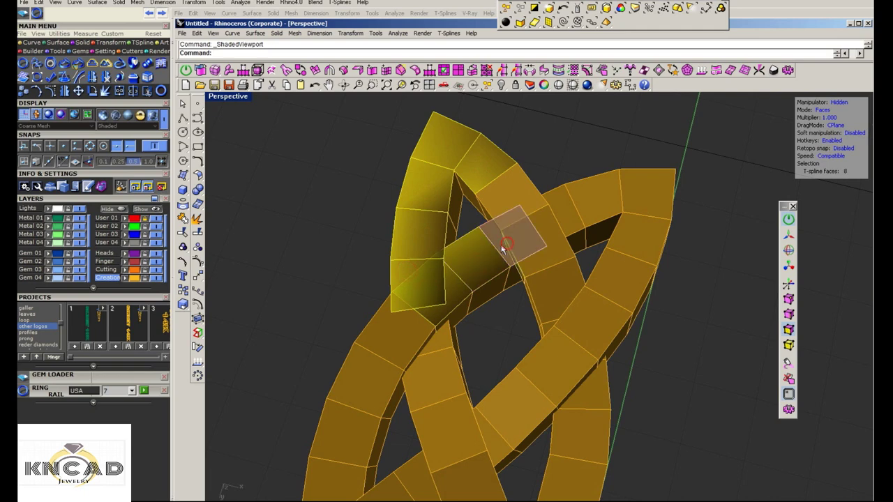
pyautogui.keyDown('shift'); pyautogui.click(508, 237); pyautogui.keyUp('shift')
pyautogui.keyDown('shift'); pyautogui.click(508, 202); pyautogui.keyUp('shift')
pyautogui.keyDown('shift'); pyautogui.click(540, 237); pyautogui.keyUp('shift')
pyautogui.keyDown('shift'); pyautogui.click(564, 213); pyautogui.keyUp('shift')
pyautogui.keyDown('shift'); pyautogui.click(594, 197); pyautogui.keyUp('shift')
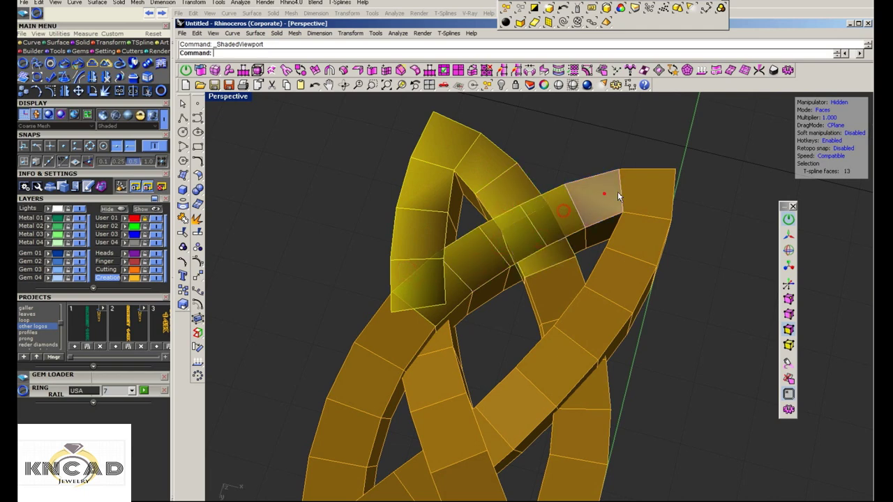
pyautogui.keyDown('shift'); pyautogui.click(647, 194); pyautogui.keyUp('shift')
pyautogui.keyDown('shift'); pyautogui.click(638, 234); pyautogui.keyUp('shift')
pyautogui.keyDown('shift'); pyautogui.click(625, 274); pyautogui.keyUp('shift')
pyautogui.keyDown('shift'); pyautogui.click(600, 314); pyautogui.keyUp('shift')
pyautogui.keyDown('shift'); pyautogui.click(578, 357); pyautogui.keyUp('shift')
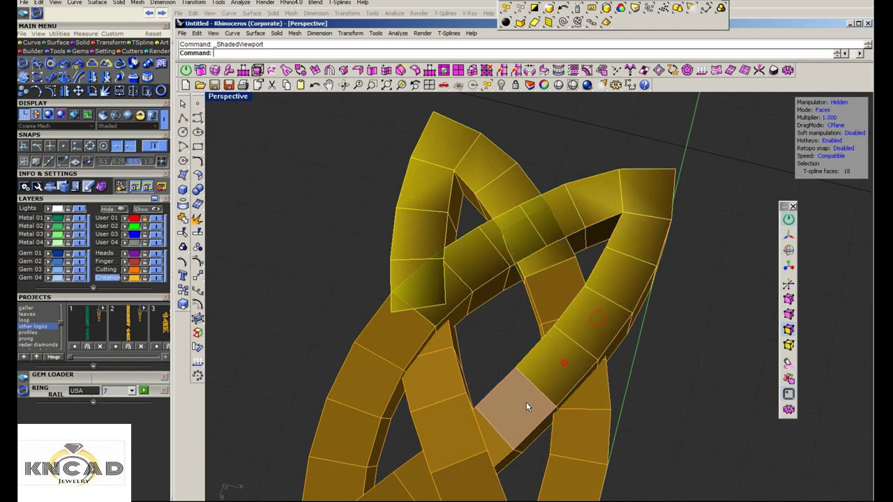
pyautogui.keyDown('shift'); pyautogui.click(526, 402); pyautogui.keyUp('shift')
pyautogui.keyDown('shift'); pyautogui.click(465, 437); pyautogui.keyUp('shift')
pyautogui.keyDown('shift'); pyautogui.click(434, 382); pyautogui.keyUp('shift')
pyautogui.keyDown('shift'); pyautogui.click(433, 342); pyautogui.keyUp('shift')
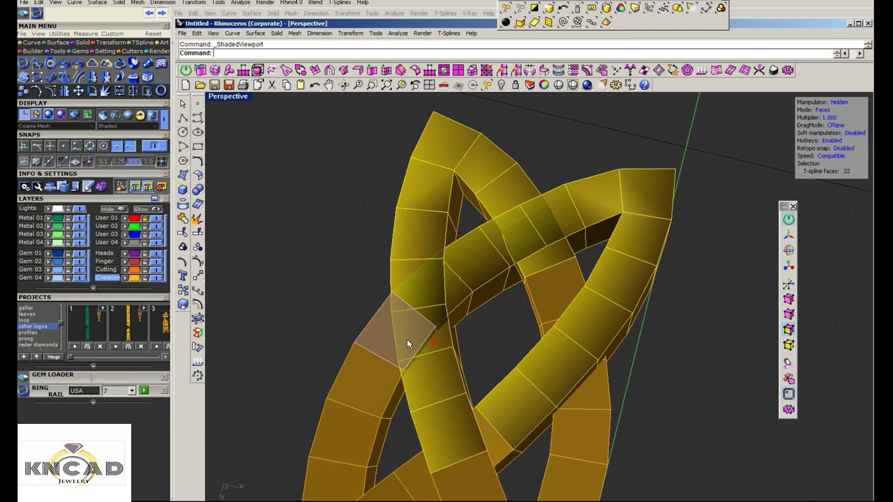
pyautogui.keyDown('shift'); pyautogui.click(409, 341); pyautogui.keyUp('shift')
pyautogui.keyDown('shift'); pyautogui.click(378, 379); pyautogui.keyUp('shift')
# Extend the face selection around the rest of the band, undoing an accidental face drag
pyautogui.moveTo(398, 409); pyautogui.dragTo(403, 283, button='right')
pyautogui.keyDown('shift'); pyautogui.click(401, 280); pyautogui.keyUp('shift')
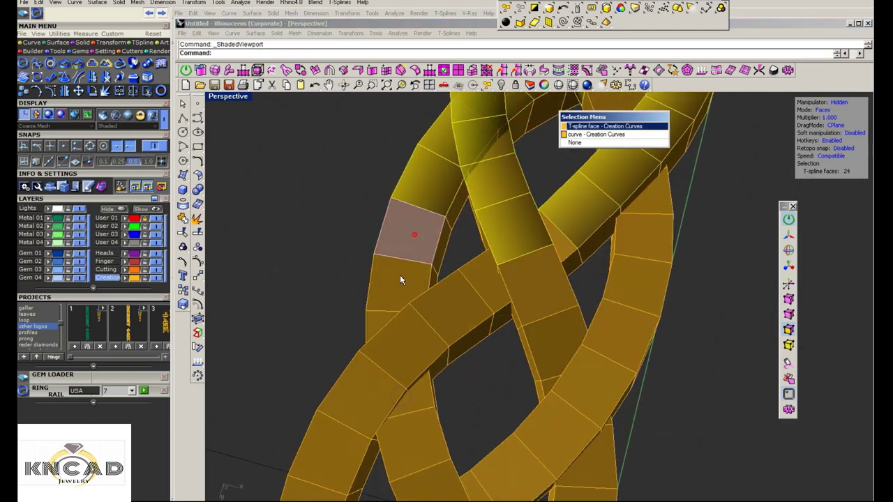
pyautogui.keyDown('shift'); pyautogui.click(385, 343); pyautogui.keyUp('shift')
pyautogui.keyDown('shift'); pyautogui.click(382, 335); pyautogui.keyUp('shift')
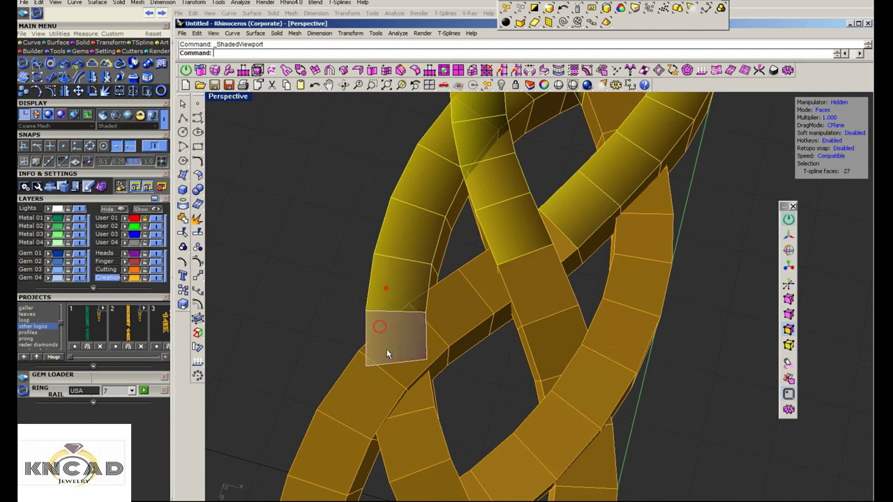
pyautogui.keyDown('shift'); pyautogui.click(352, 415); pyautogui.keyUp('shift')
pyautogui.keyDown('shift'); pyautogui.click(378, 383); pyautogui.keyUp('shift')
pyautogui.keyDown('shift'); pyautogui.click(455, 318); pyautogui.keyUp('shift')
pyautogui.keyDown('shift'); pyautogui.click(541, 256); pyautogui.keyUp('shift')
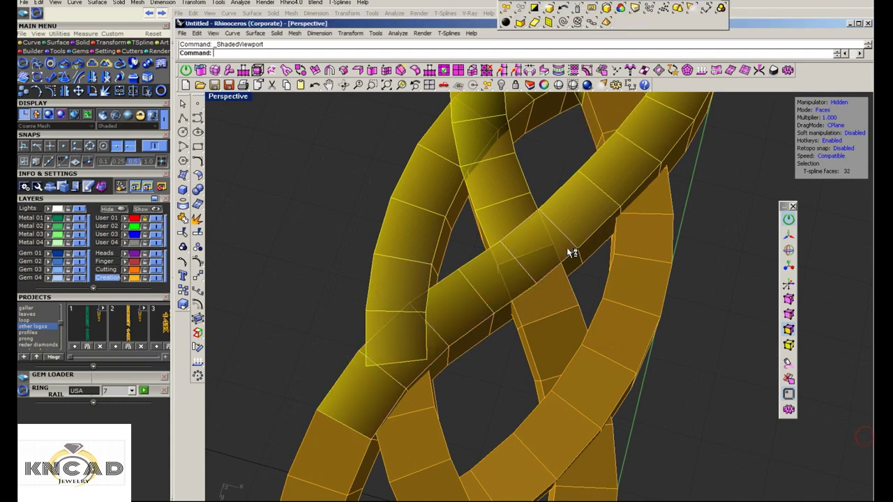
pyautogui.keyDown('shift'); pyautogui.click(644, 204); pyautogui.keyUp('shift')
pyautogui.keyDown('shift'); pyautogui.click(619, 138); pyautogui.keyUp('shift')
pyautogui.keyDown('shift'); pyautogui.click(610, 116); pyautogui.keyUp('shift')
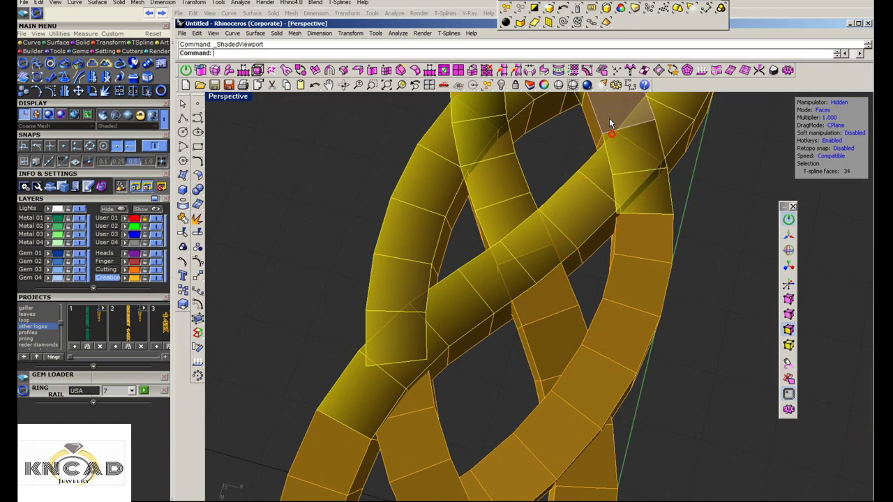
pyautogui.moveTo(609, 116)
pyautogui.mouseDown(button='right')
pyautogui.moveTo(569, 287)
pyautogui.moveTo(589, 307)
pyautogui.moveTo(567, 272)
pyautogui.moveTo(516, 357)
pyautogui.mouseUp(button='right')
pyautogui.keyDown('shift'); pyautogui.click(589, 306); pyautogui.keyUp('shift')
pyautogui.hotkey('ctrl', 'z')
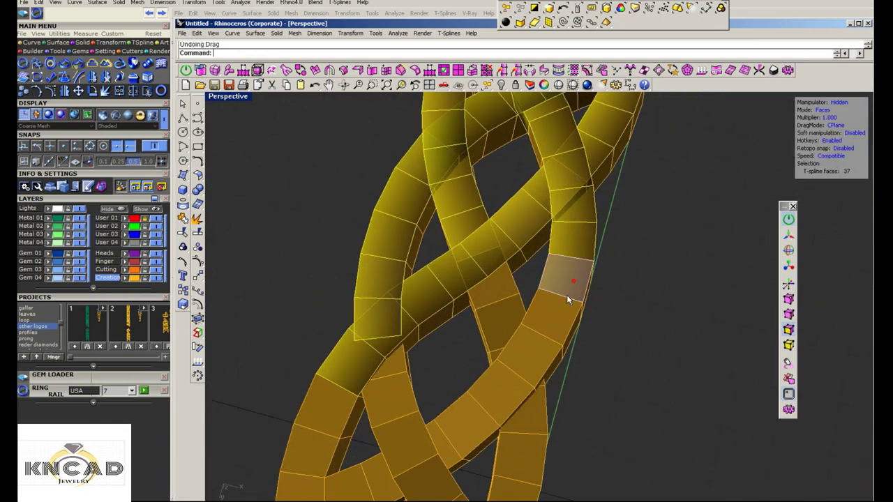
pyautogui.keyDown('shift'); pyautogui.click(464, 431); pyautogui.keyUp('shift')
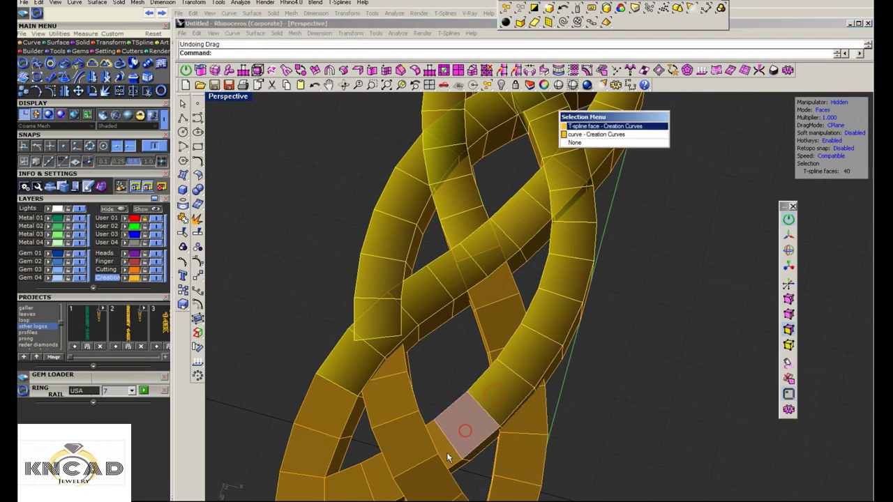
pyautogui.keyDown('shift'); pyautogui.click(449, 455); pyautogui.keyUp('shift')
pyautogui.moveTo(473, 397); pyautogui.dragTo(453, 307, button='right')
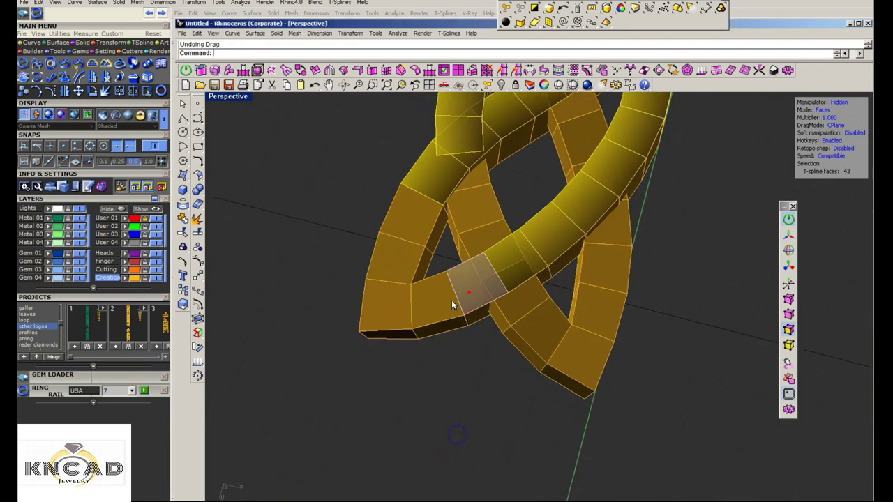
pyautogui.keyDown('shift'); pyautogui.click(439, 304); pyautogui.keyUp('shift')
# Bridge the faces at the open tube ends so the two tubes connect
pyautogui.keyDown('shift'); pyautogui.click(396, 312); pyautogui.keyUp('shift')
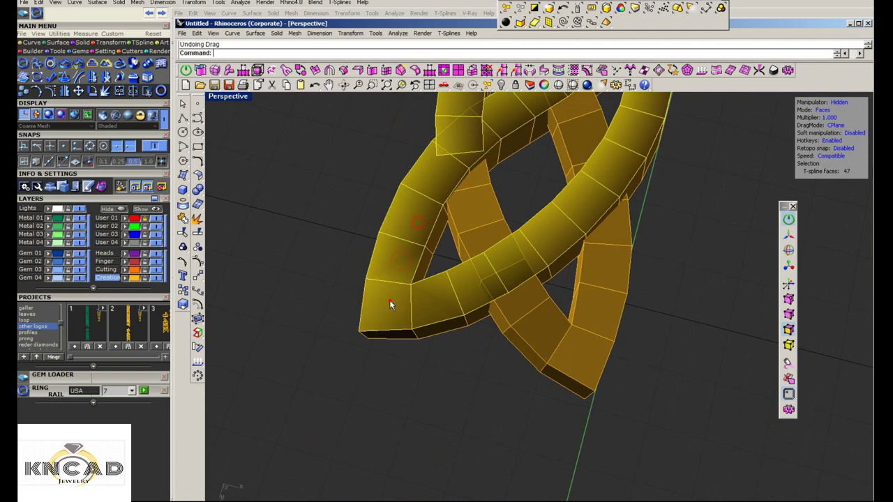
pyautogui.click(522, 308)
pyautogui.keyDown('shift'); pyautogui.click(579, 317); pyautogui.keyUp('shift')
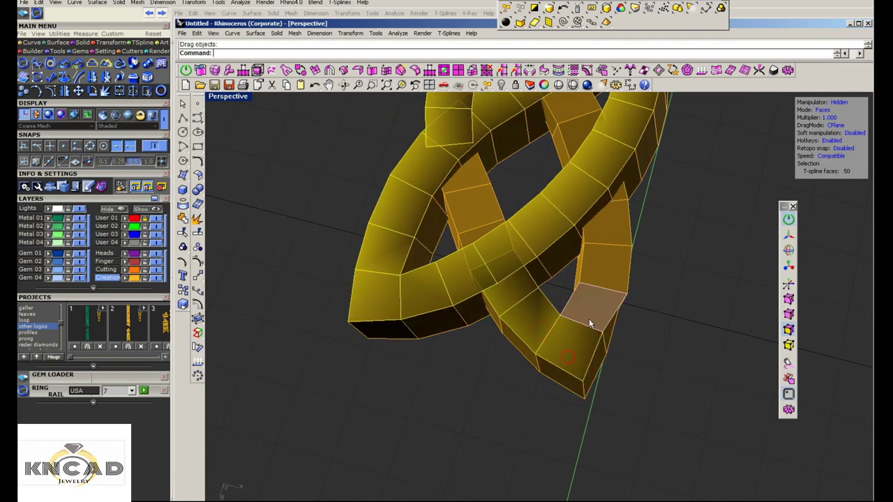
pyautogui.press('Return')
# Extrude a face upward and join it onto the upper tube
pyautogui.keyDown('alt'); pyautogui.moveTo(599, 308); pyautogui.dragTo(576, 116); pyautogui.keyUp('alt')
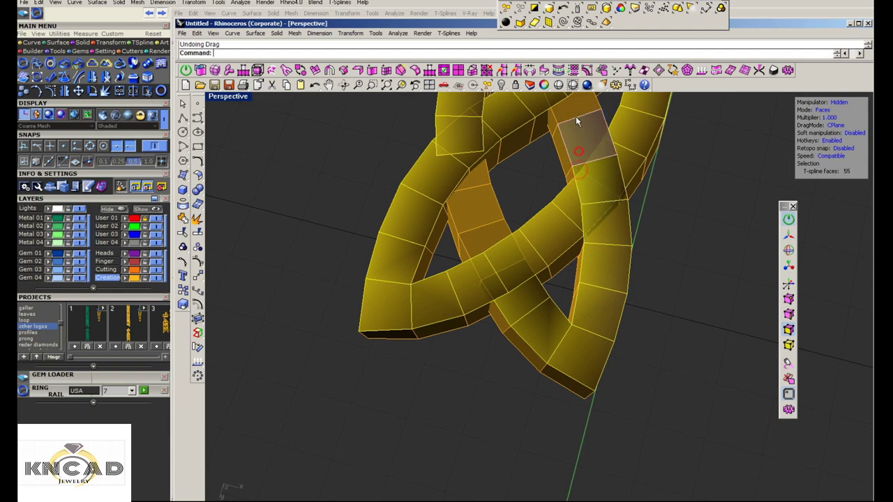
pyautogui.click(469, 214)
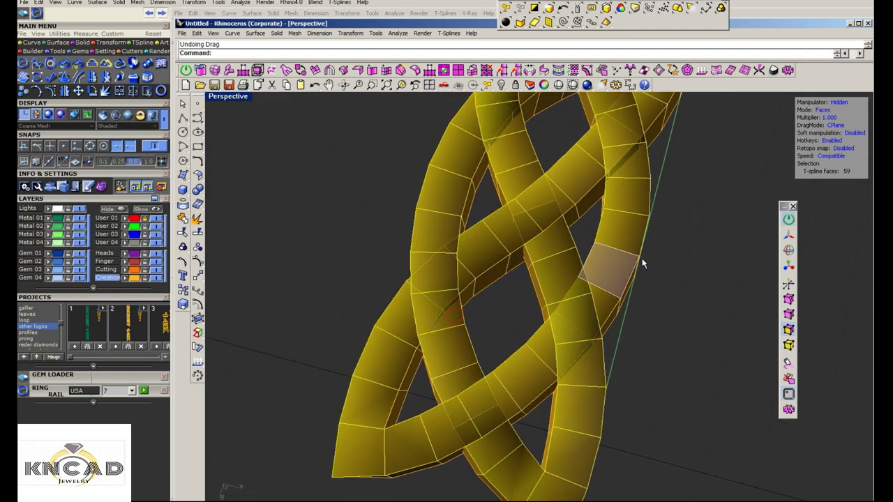
pyautogui.scroll(-2, 691, 239)
pyautogui.scroll(-1, 578, 231)
pyautogui.moveTo(578, 230)
pyautogui.mouseDown(button='right')
pyautogui.moveTo(668, 379)
pyautogui.moveTo(596, 275)
pyautogui.moveTo(628, 303)
pyautogui.moveTo(626, 219)
pyautogui.mouseUp(button='right')
pyautogui.scroll(3, 575, 181)
pyautogui.scroll(3, 575, 181)
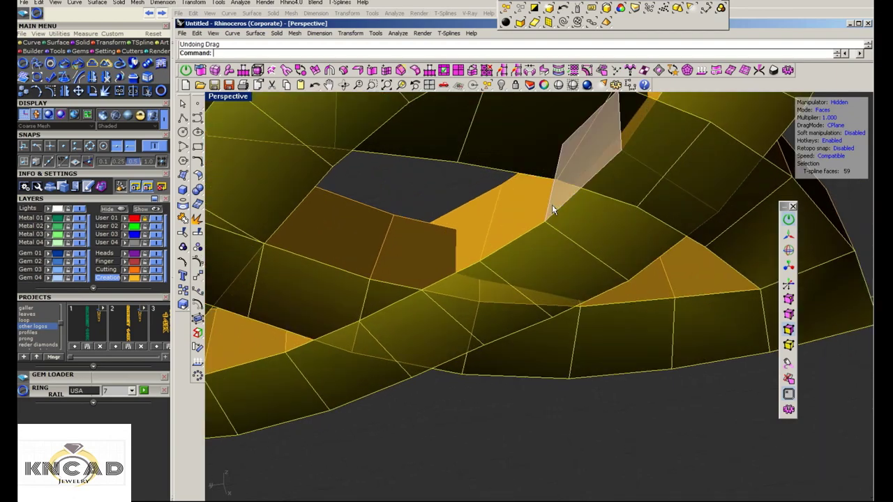
# Delete the stray face, leaving 58 faces, and view the braid from a low side angle
pyautogui.press('Delete')
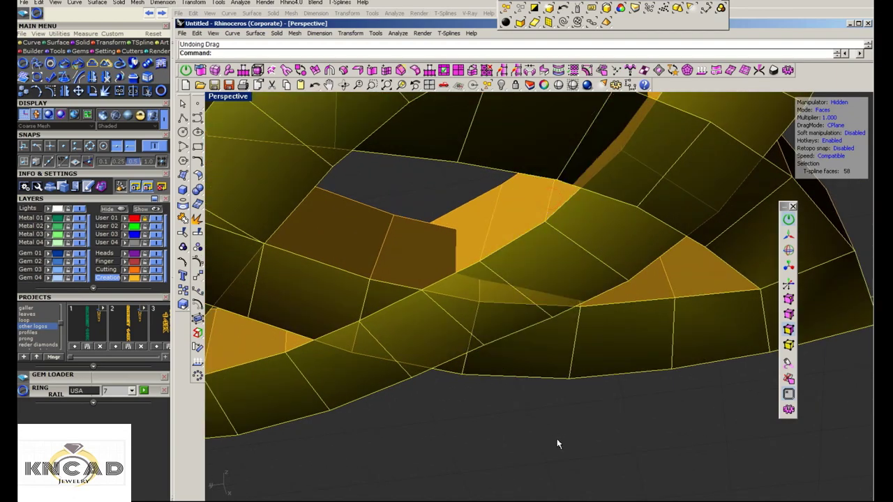
pyautogui.scroll(-5, 586, 433)
pyautogui.scroll(-3, 586, 433)
pyautogui.moveTo(586, 419)
pyautogui.mouseDown(button='right')
pyautogui.moveTo(566, 278)
pyautogui.moveTo(568, 395)
pyautogui.moveTo(588, 398)
pyautogui.moveTo(584, 435)
pyautogui.mouseUp(button='right')
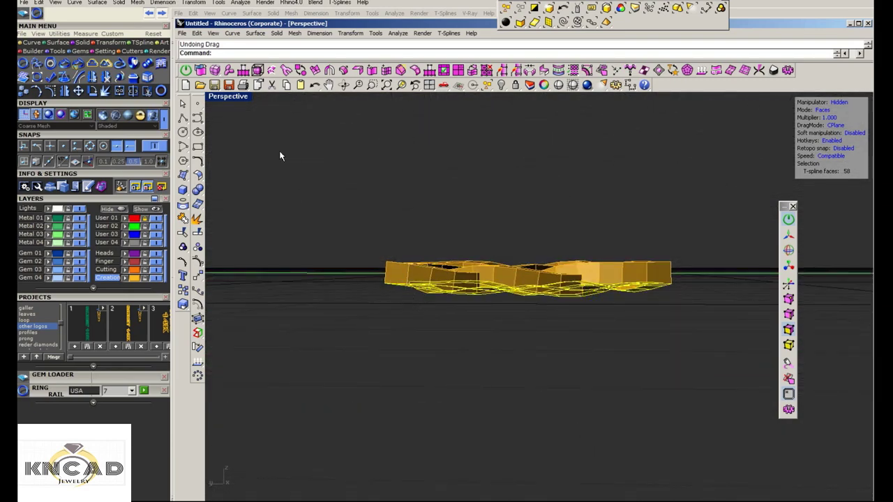
# Maximize the Right viewport, zoom in and centre the braid
pyautogui.doubleClick(230, 97)
pyautogui.doubleClick(550, 303)
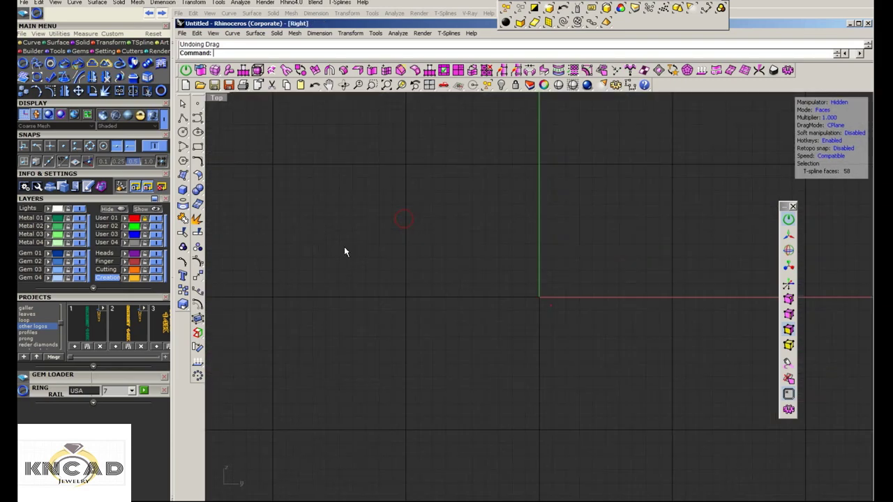
pyautogui.scroll(3, 556, 274)
pyautogui.scroll(3, 500, 275)
pyautogui.scroll(3, 501, 282)
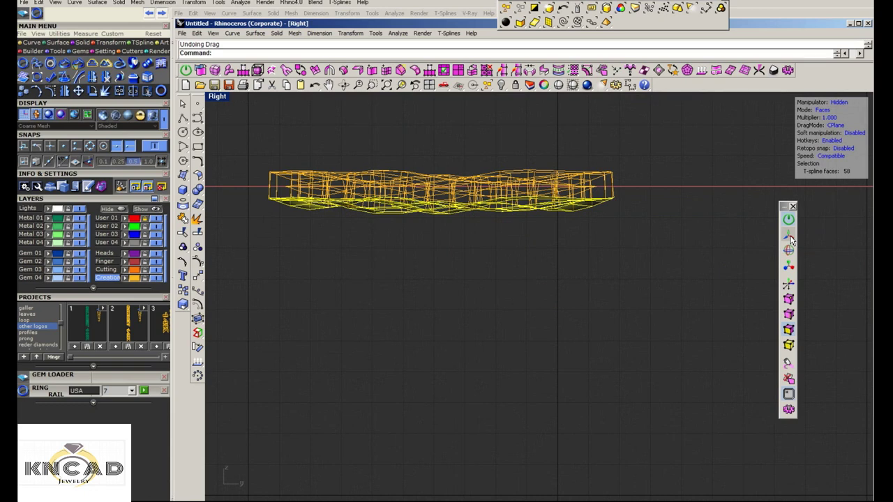
pyautogui.moveTo(368, 327); pyautogui.dragTo(405, 327, button='right')
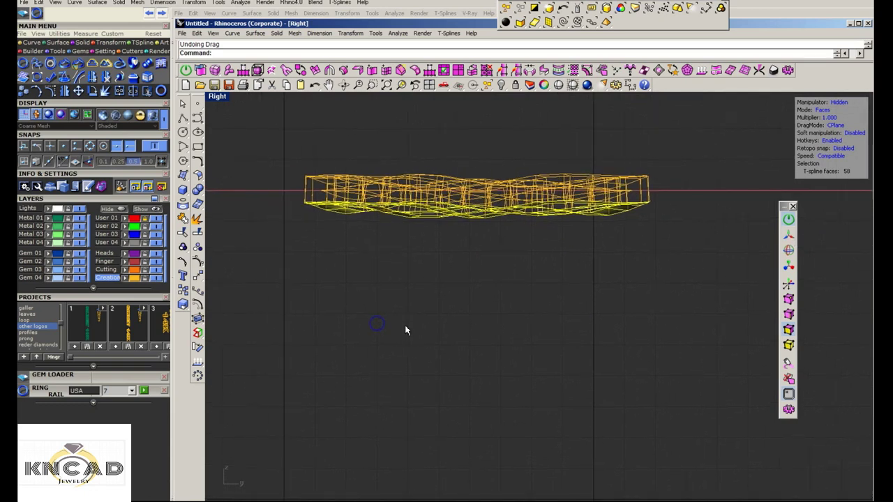
# Set the manipulator pivot and stretch the braid's faces vertically to make it taller
pyautogui.press('Insert')
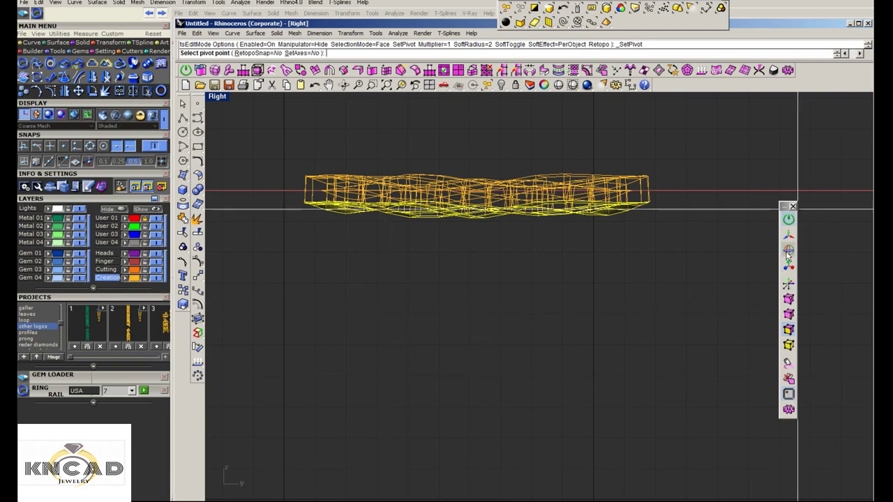
pyautogui.press('Insert')
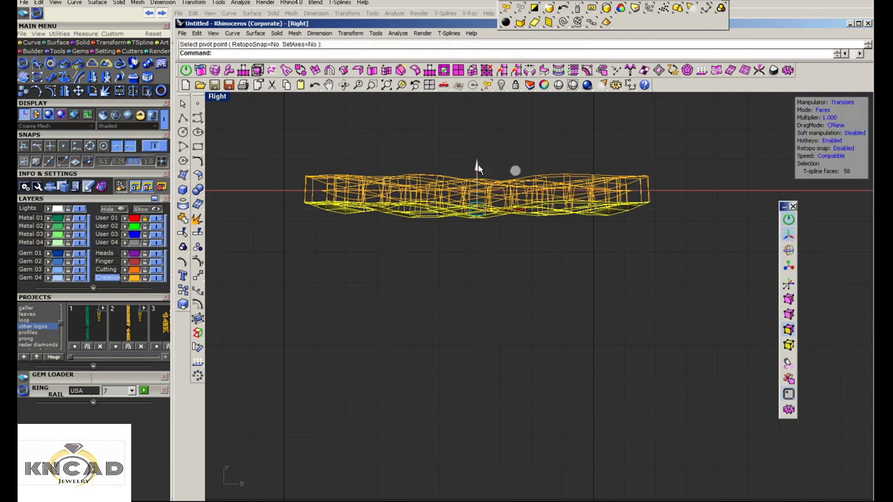
pyautogui.moveTo(478, 164); pyautogui.dragTo(480, 215)
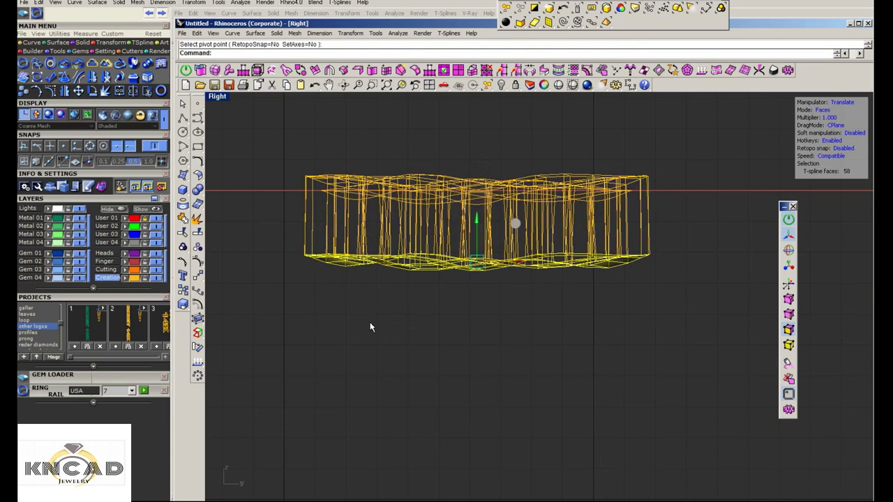
pyautogui.click(299, 300)
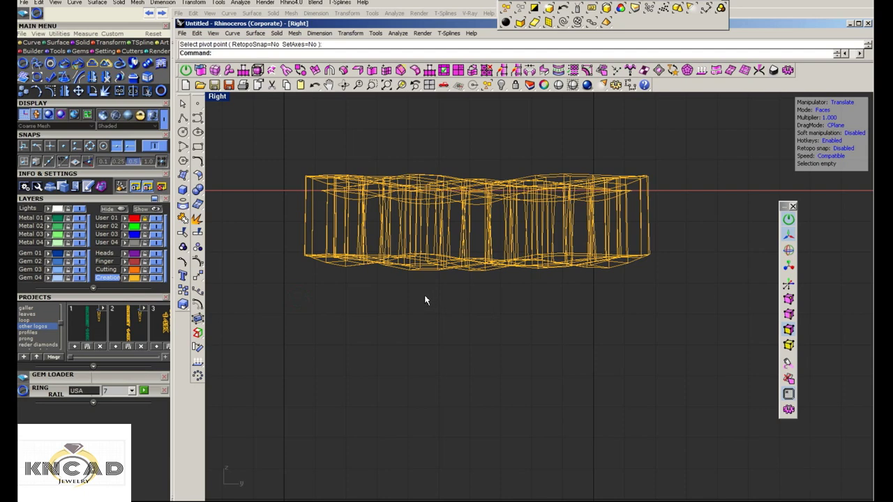
# Place a new pivot point below the braid and begin entering a ts command
pyautogui.press('Insert')
pyautogui.click(549, 305)
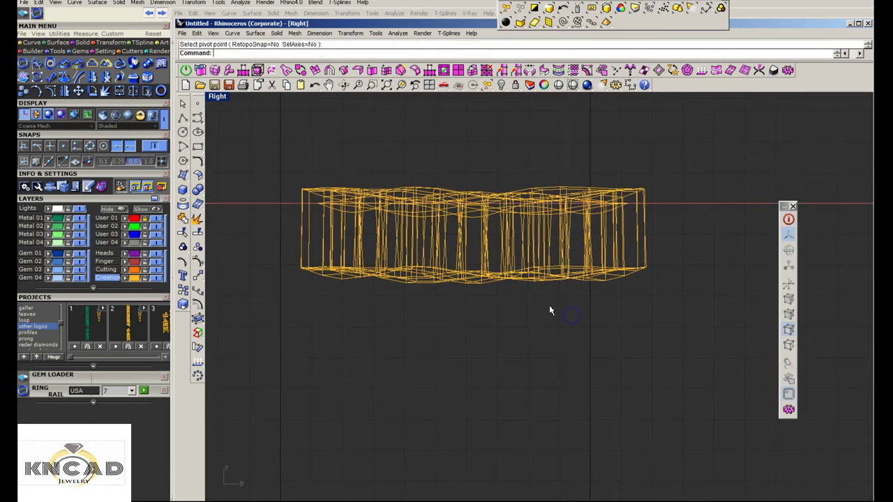
pyautogui.write('ts')
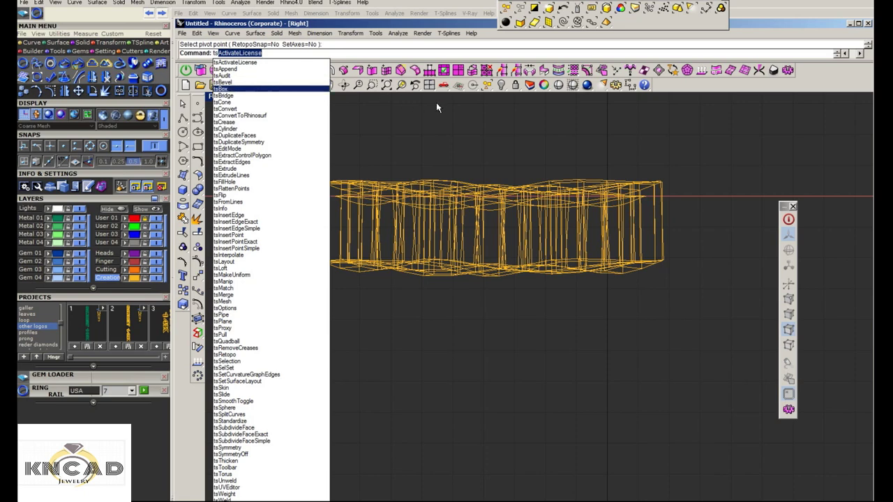
# Run tsExtrude on the braid's bottom faces and pull them downward into a new row
pyautogui.write('E')
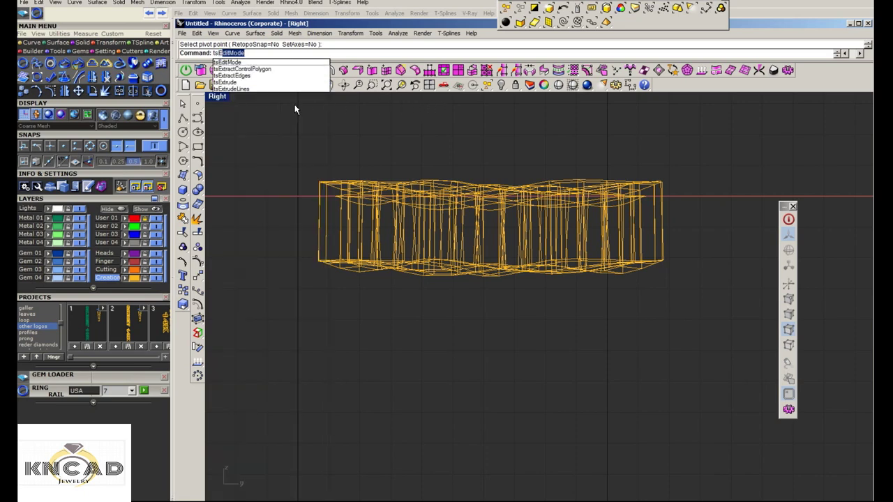
pyautogui.write('xtr')
pyautogui.press('Return')
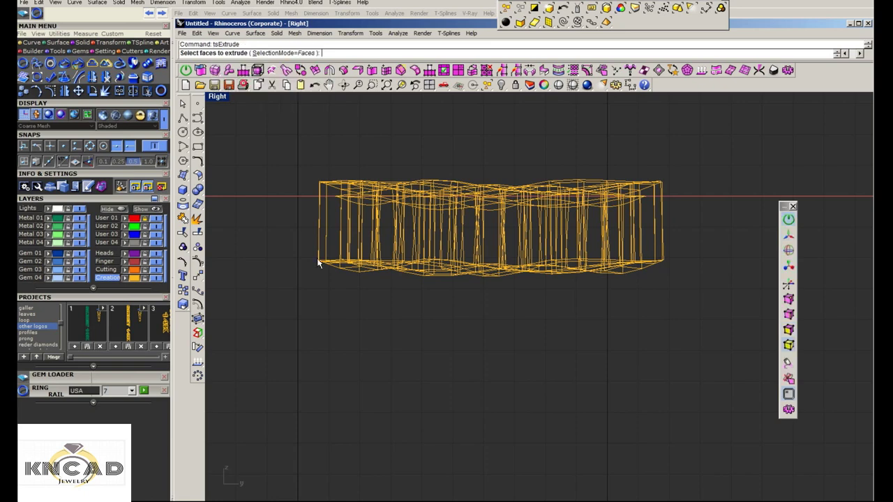
pyautogui.moveTo(275, 248); pyautogui.dragTo(660, 340)
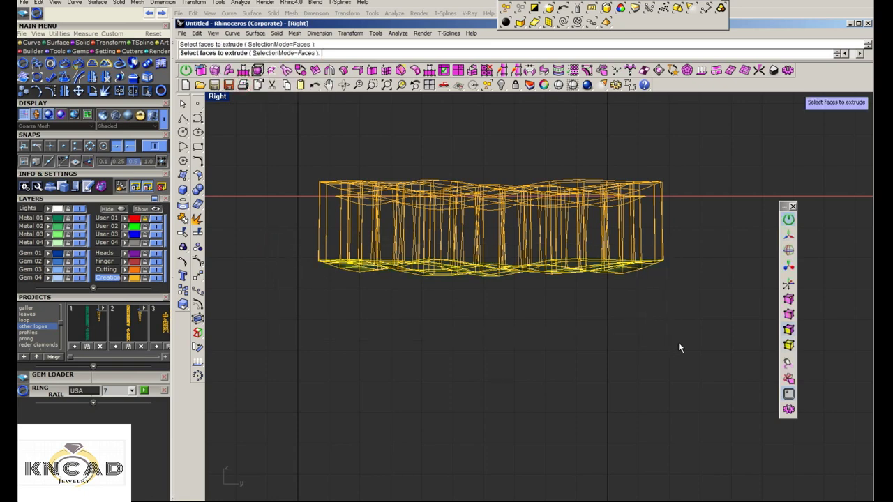
pyautogui.press('Return')
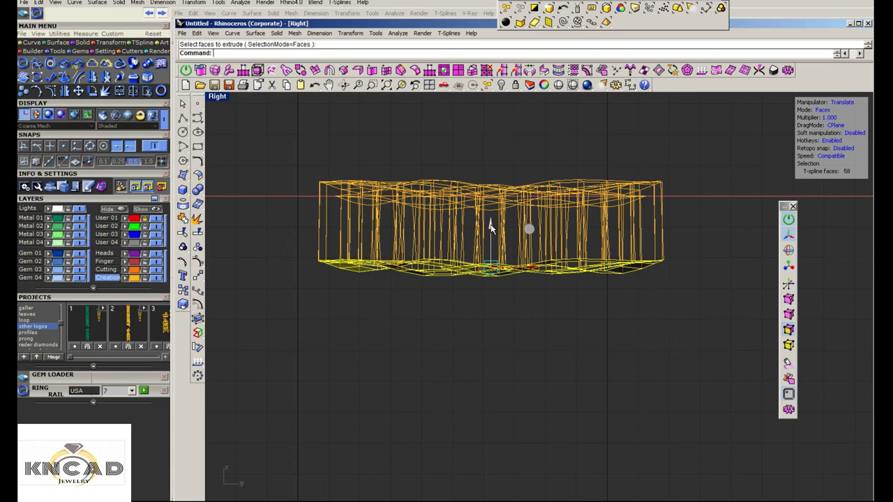
pyautogui.moveTo(490, 228); pyautogui.dragTo(496, 270)
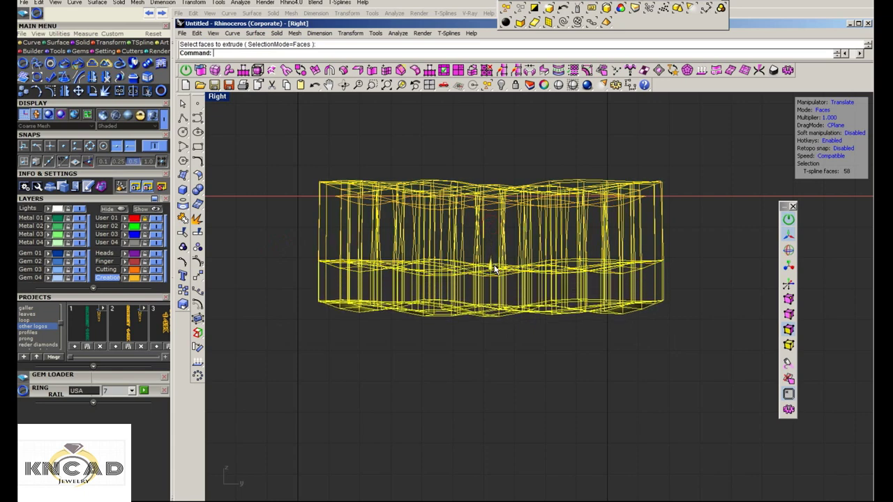
# Raise the middle face band and lower the bottom band, undoing unwanted moves, to heighten the band
pyautogui.moveTo(294, 239); pyautogui.dragTo(723, 281)
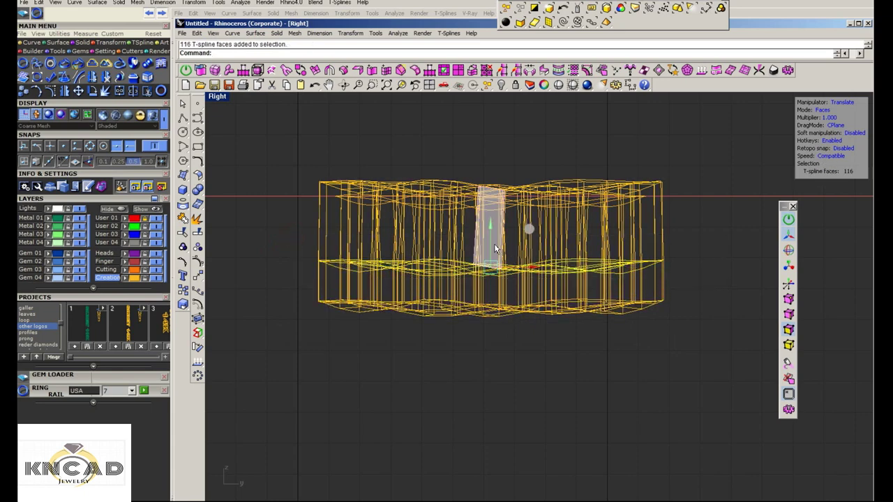
pyautogui.moveTo(495, 249); pyautogui.dragTo(494, 213)
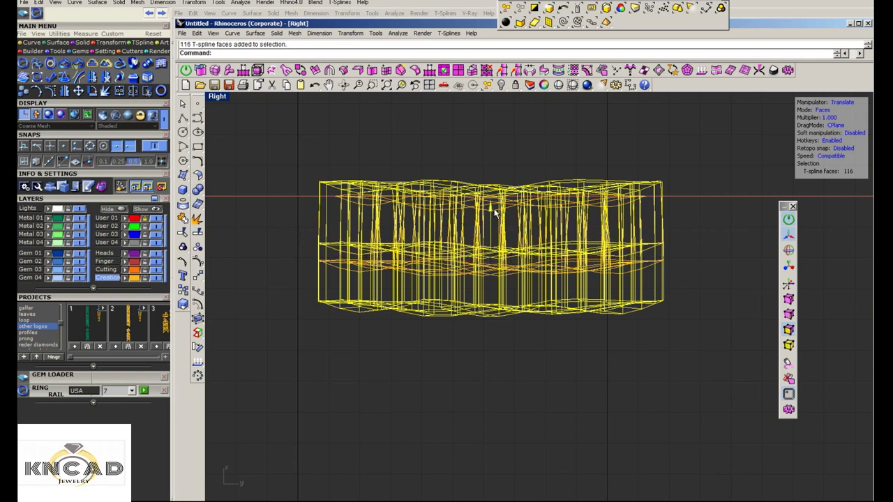
pyautogui.moveTo(283, 286); pyautogui.dragTo(545, 322)
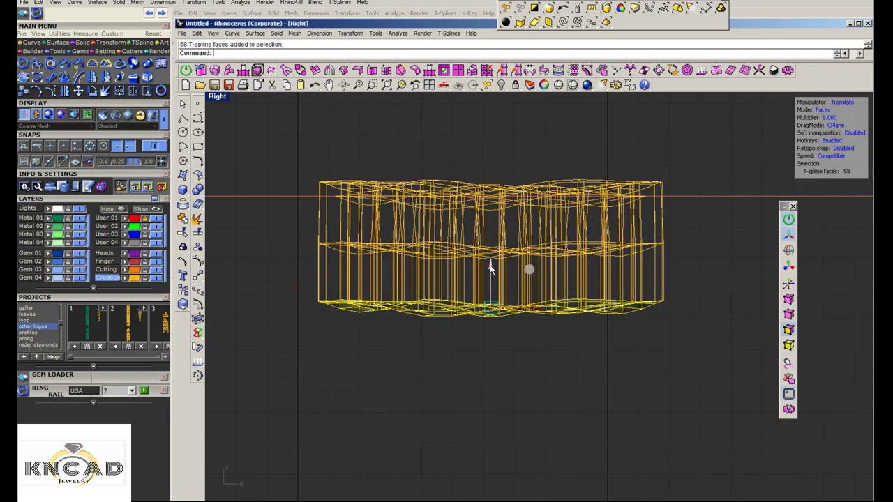
pyautogui.moveTo(491, 268); pyautogui.dragTo(490, 280)
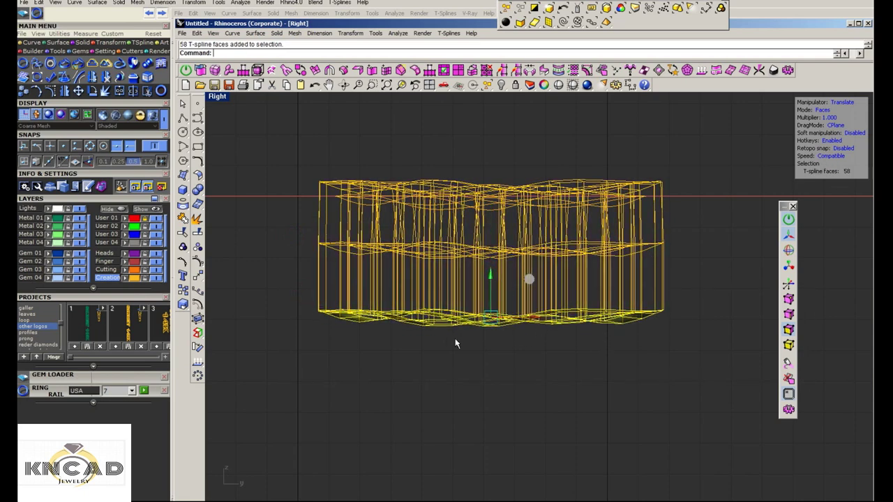
pyautogui.hotkey('ctrl', 'z')
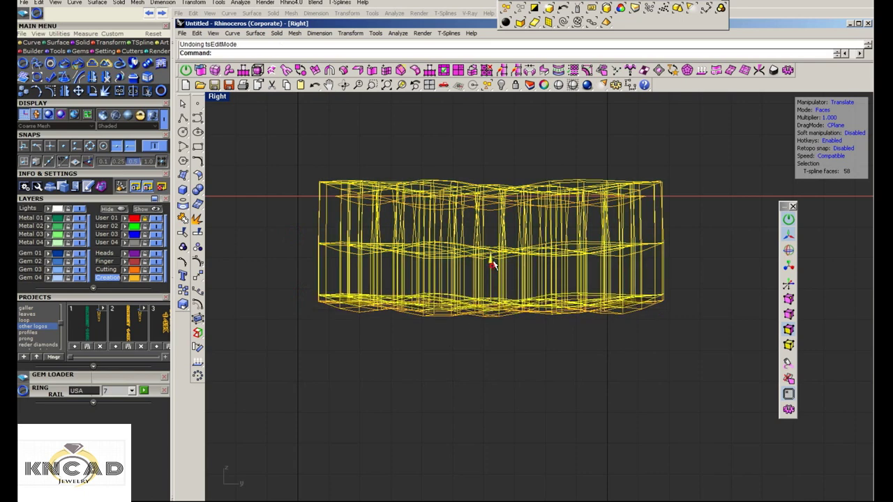
pyautogui.moveTo(491, 264); pyautogui.dragTo(491, 315)
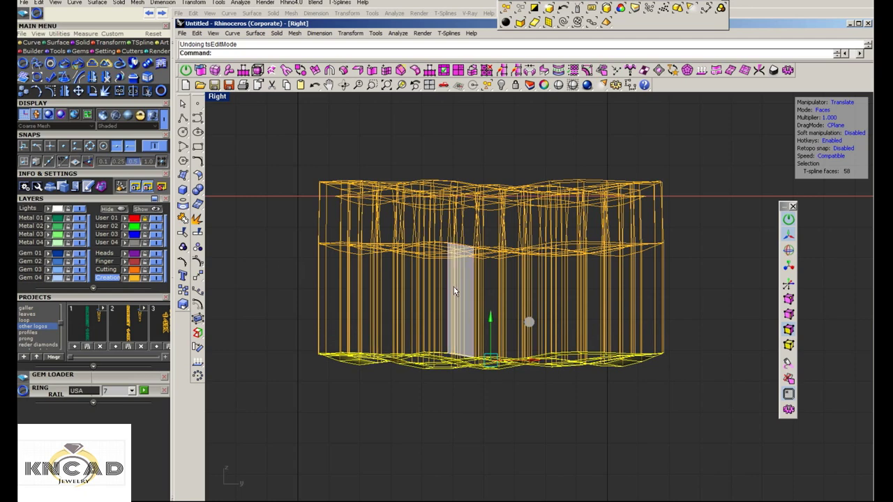
pyautogui.hotkey('ctrl', 'z')
pyautogui.moveTo(490, 273); pyautogui.dragTo(489, 314)
pyautogui.hotkey('ctrl', 'z')
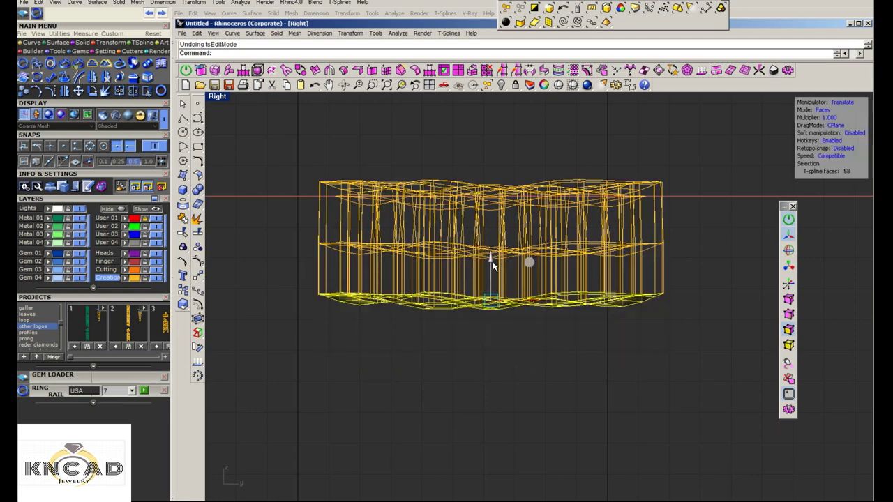
pyautogui.moveTo(491, 260); pyautogui.dragTo(490, 309)
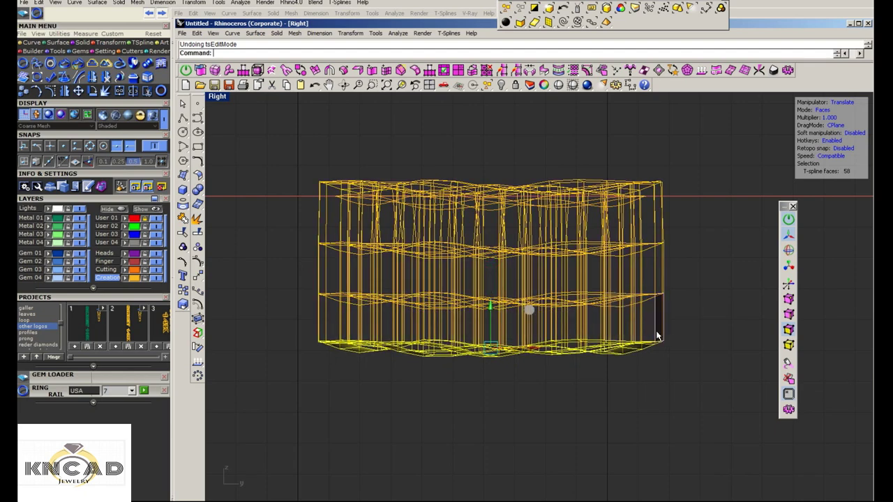
pyautogui.doubleClick(221, 98)
# Select the braided knot in the maximized Perspective view and toggle T-Splines smooth mode
pyautogui.doubleClick(558, 98)
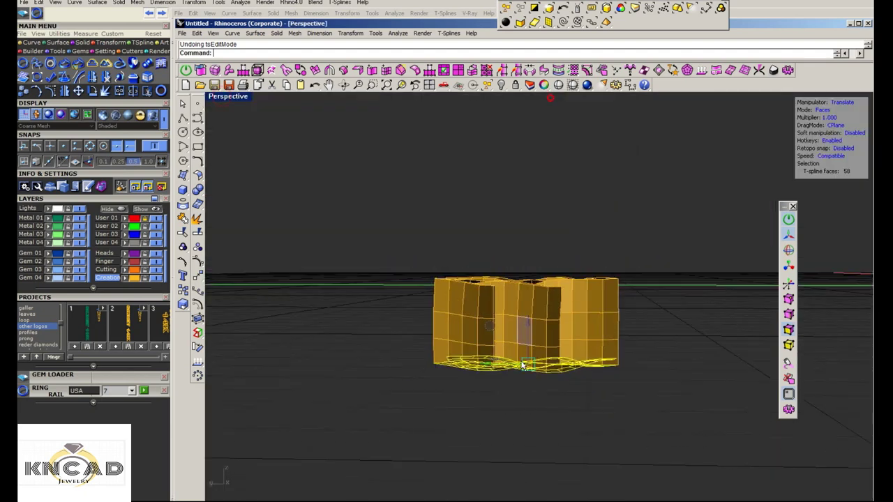
pyautogui.moveTo(552, 427)
pyautogui.mouseDown(button='right')
pyautogui.moveTo(518, 219)
pyautogui.moveTo(534, 405)
pyautogui.moveTo(649, 395)
pyautogui.moveTo(644, 323)
pyautogui.moveTo(605, 309)
pyautogui.mouseUp(button='right')
pyautogui.scroll(5, 644, 319)
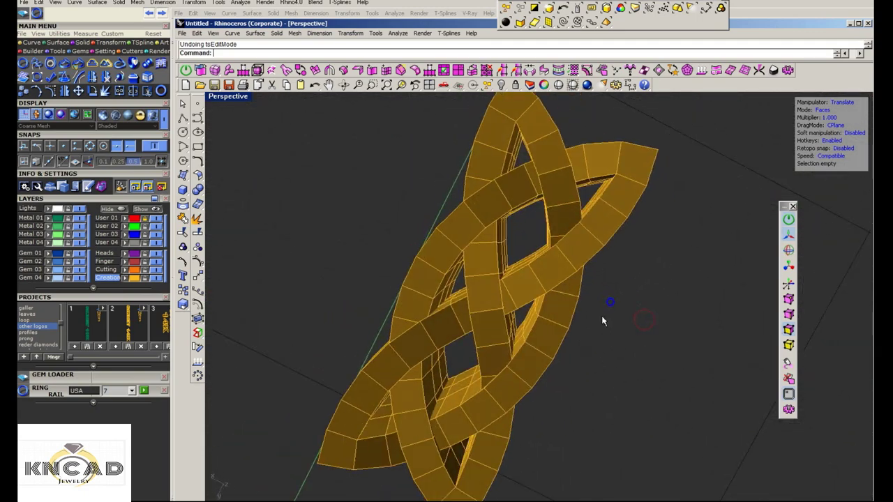
pyautogui.scroll(-5, 614, 245)
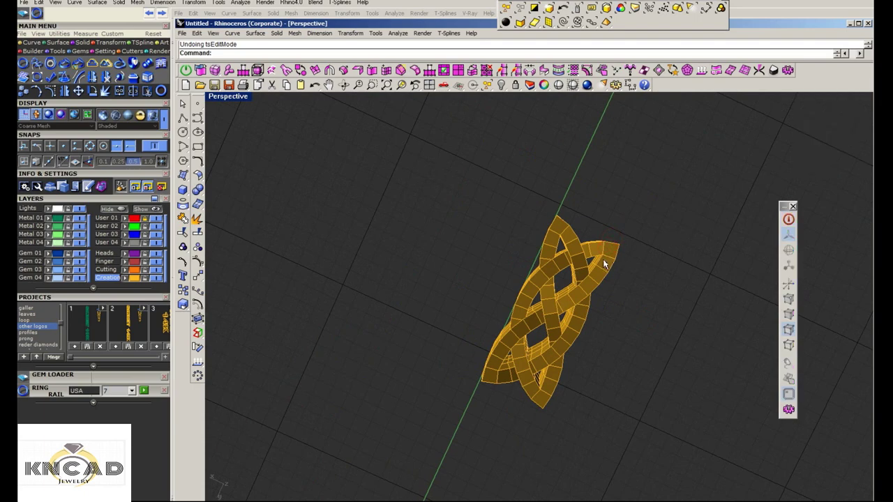
pyautogui.click(597, 254)
pyautogui.click(449, 33)
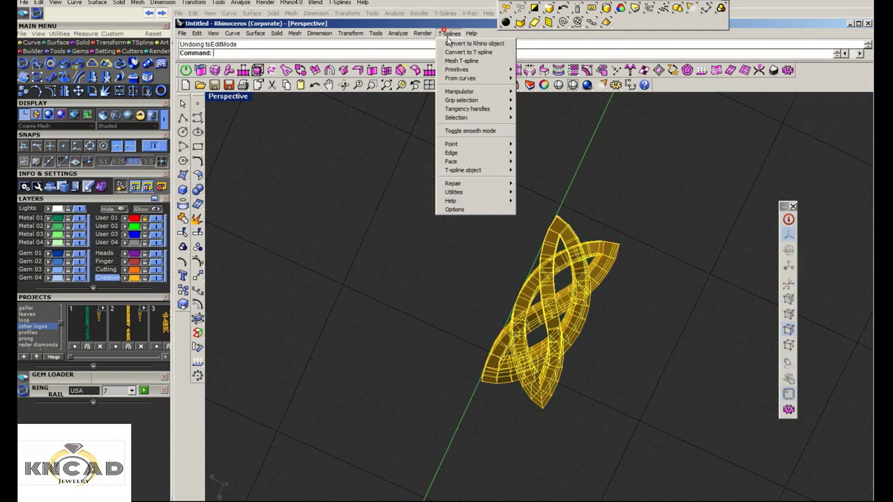
pyautogui.click(474, 131)
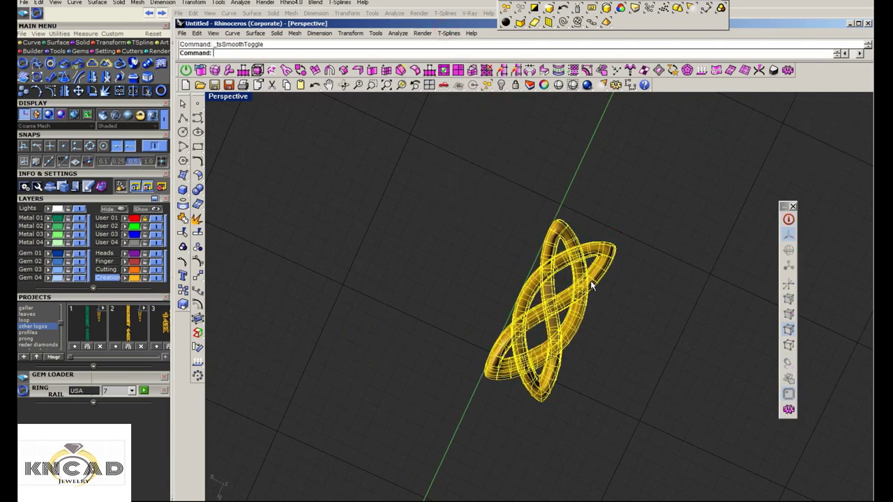
# Convert the smoothed knot to a Rhino surface and orbit to inspect the shaded result
pyautogui.moveTo(588, 295)
pyautogui.mouseDown(button='right')
pyautogui.moveTo(543, 320)
pyautogui.moveTo(551, 355)
pyautogui.mouseUp(button='right')
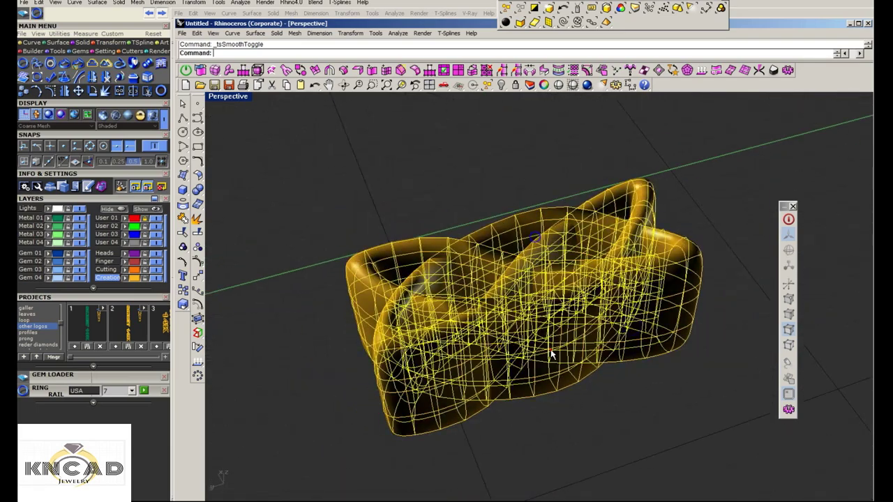
pyautogui.click(448, 32)
pyautogui.click(466, 50)
pyautogui.moveTo(530, 265)
pyautogui.mouseDown(button='right')
pyautogui.moveTo(578, 333)
pyautogui.moveTo(588, 286)
pyautogui.moveTo(562, 235)
pyautogui.moveTo(515, 291)
pyautogui.moveTo(624, 137)
pyautogui.mouseUp(button='right')
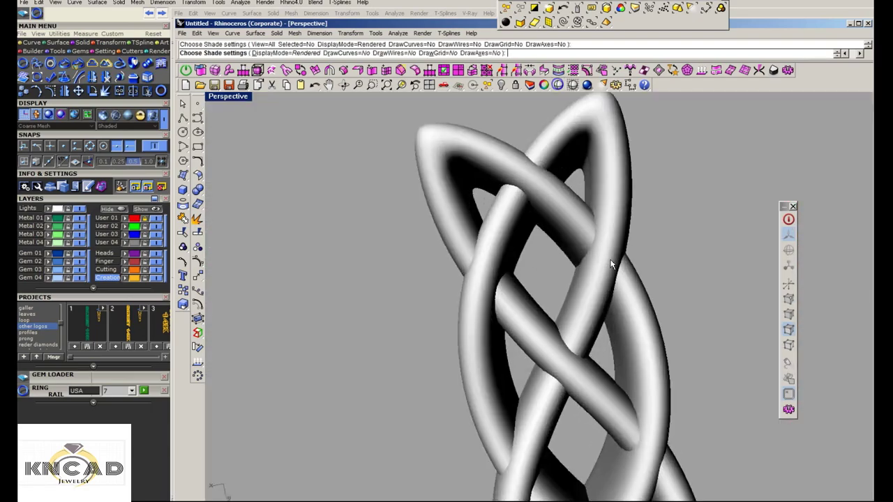
# Exit the Shade preview and orbit the knot to lie horizontally
pyautogui.moveTo(612, 259)
pyautogui.mouseDown(button='right')
pyautogui.moveTo(579, 235)
pyautogui.moveTo(588, 300)
pyautogui.moveTo(549, 315)
pyautogui.mouseUp(button='right')
pyautogui.scroll(5, 588, 300)
pyautogui.scroll(-5, 577, 289)
pyautogui.press('Escape')
pyautogui.scroll(5, 550, 256)
pyautogui.moveTo(550, 256)
pyautogui.mouseDown(button='right')
pyautogui.moveTo(542, 258)
pyautogui.moveTo(555, 266)
pyautogui.mouseUp(button='right')
pyautogui.scroll(-5, 559, 269)
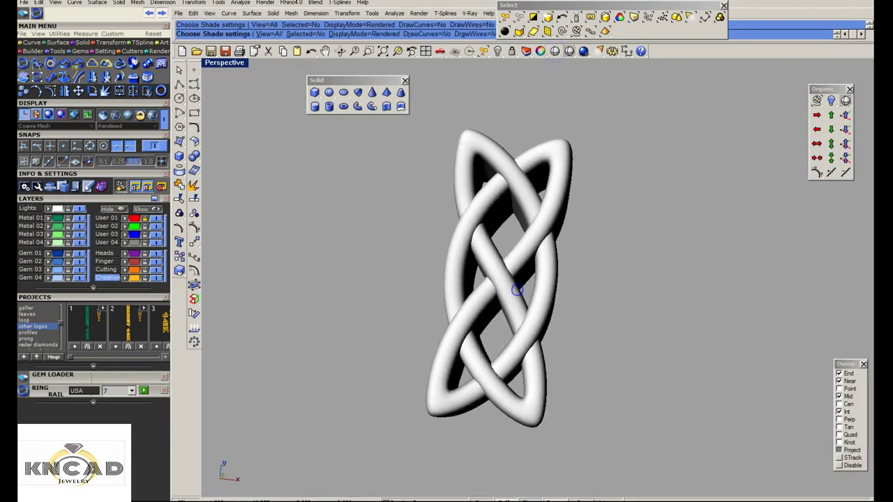
pyautogui.moveTo(516, 286); pyautogui.dragTo(427, 250, button='right')
# Undo the Rhino surface conversion and the smooth toggle to restore the blocky T-spline cage
pyautogui.hotkey('ctrl', 'z')
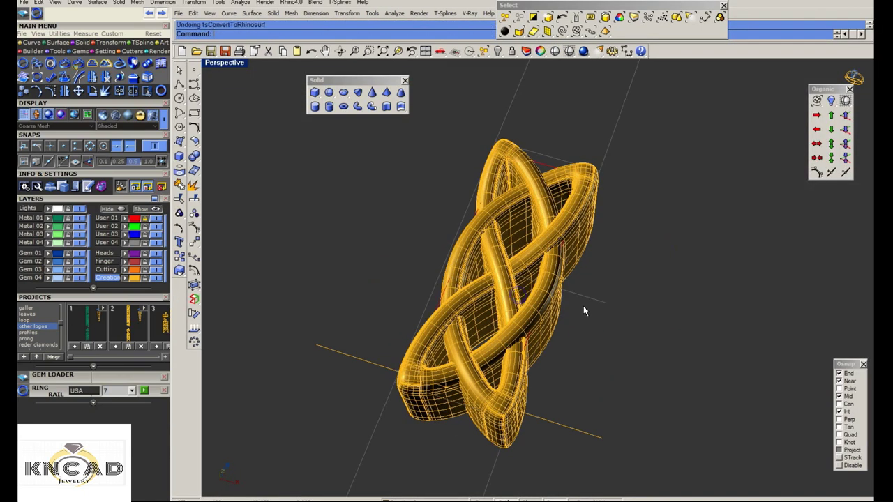
pyautogui.moveTo(571, 301); pyautogui.dragTo(593, 312, button='right')
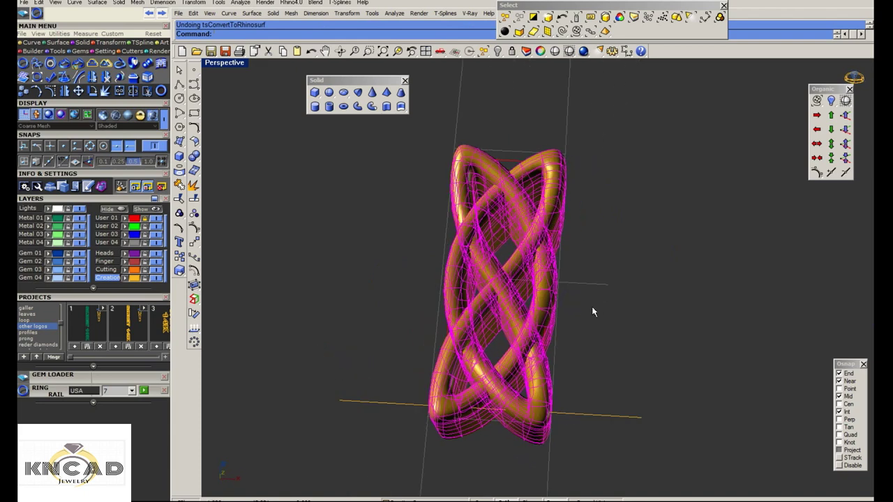
pyautogui.hotkey('ctrl', 'z')
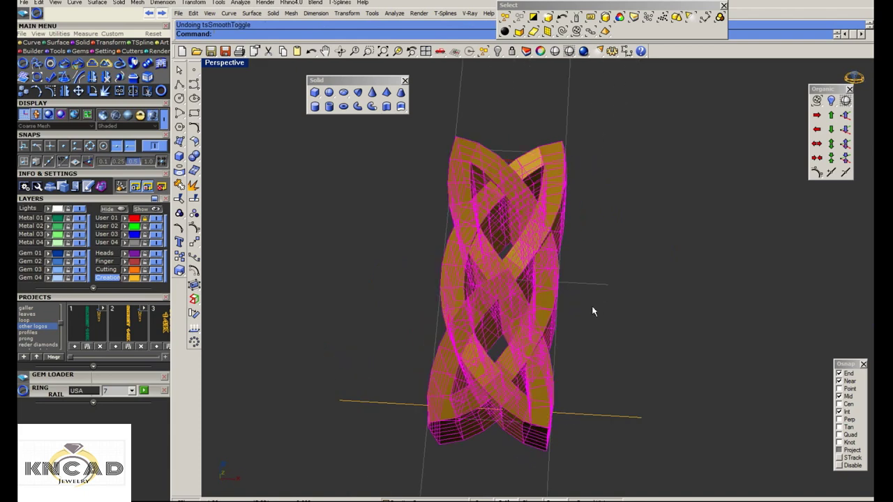
# Copy the knot to the right of the original and frame both in view
pyautogui.scroll(-3, 592, 312)
pyautogui.click(179, 257)
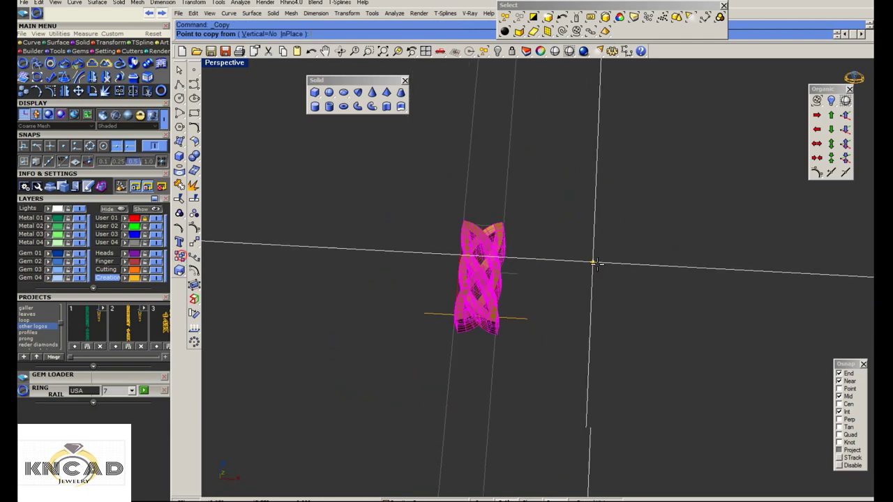
pyautogui.click(561, 243)
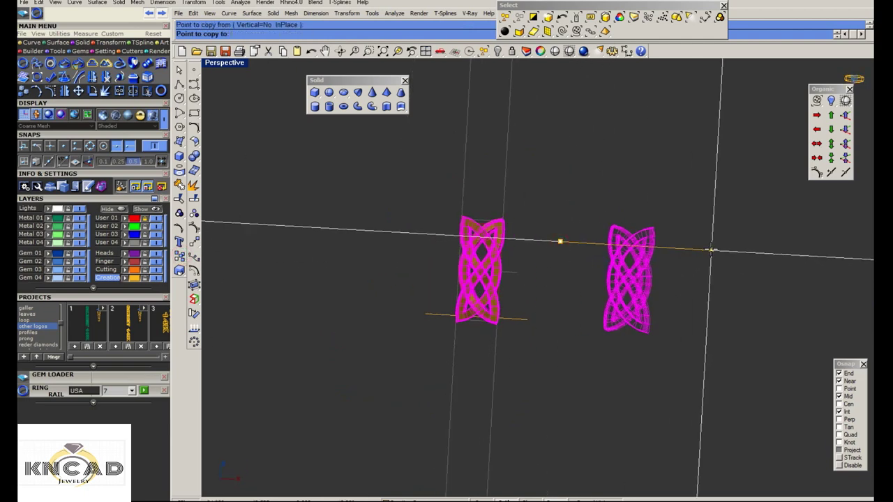
pyautogui.write('30')
pyautogui.click(843, 257)
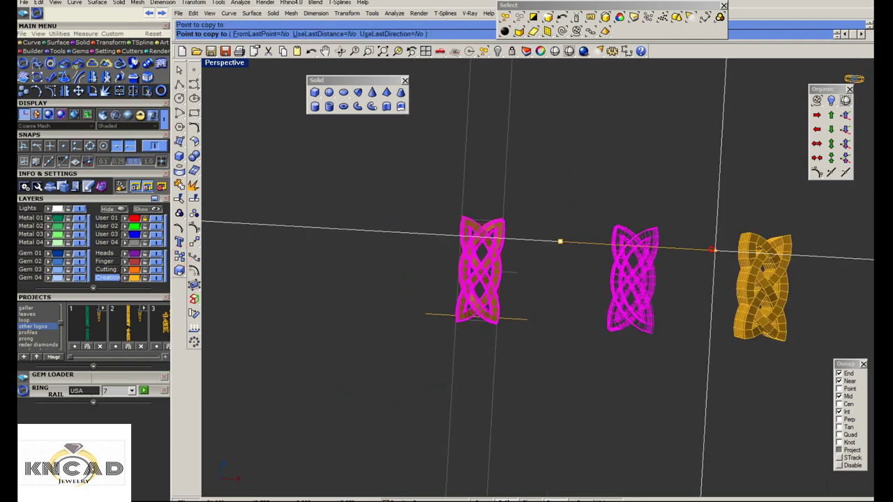
pyautogui.press('Return')
pyautogui.moveTo(768, 237); pyautogui.dragTo(749, 281, button='right')
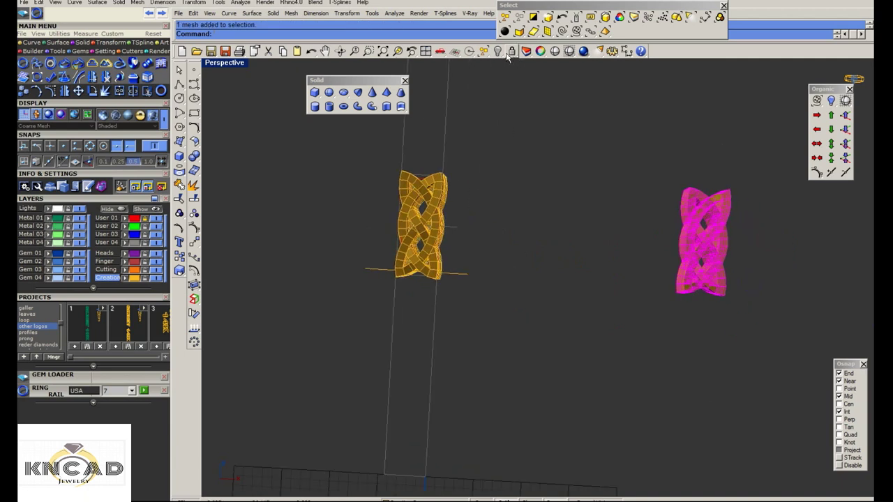
pyautogui.moveTo(612, 296); pyautogui.dragTo(569, 269, button='right')
# Begin the 'tssplines backup' text label above the copy, cancelling a stray dimension first
pyautogui.middleClick(569, 268)
pyautogui.click(628, 283)
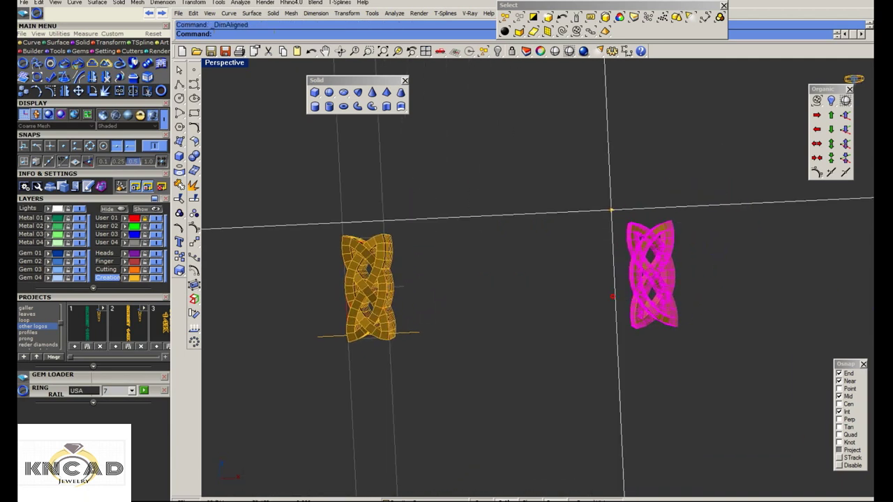
pyautogui.click(615, 195)
pyautogui.press('Escape')
pyautogui.middleClick(614, 196)
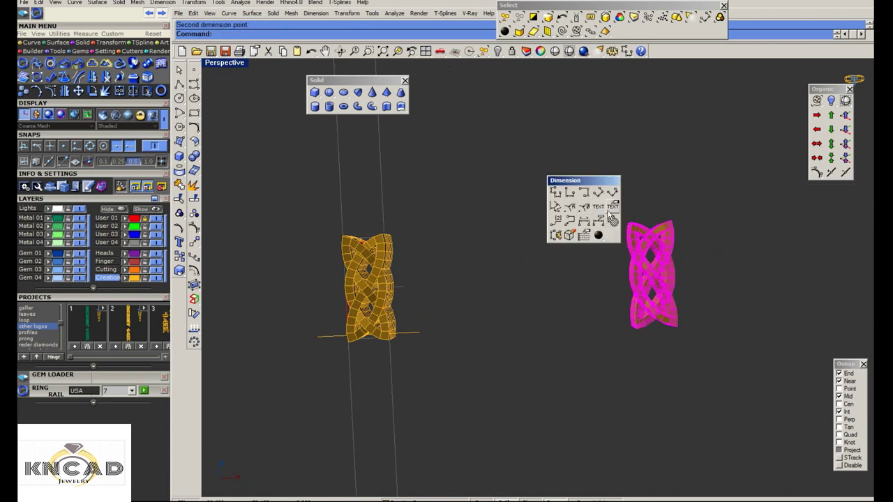
pyautogui.click(615, 209)
pyautogui.click(625, 190)
pyautogui.write('tssplines backup')
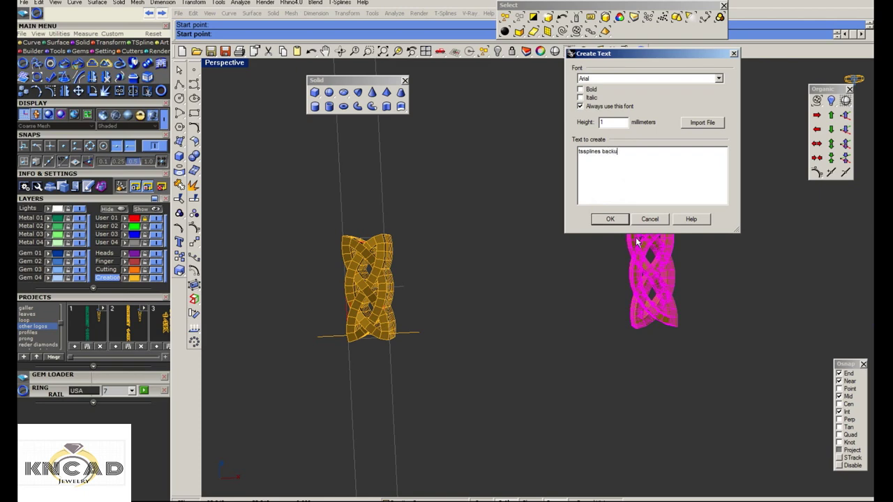
# Hide the T-spline backup copy and delete its 'tssplines backup' label
pyautogui.click(609, 220)
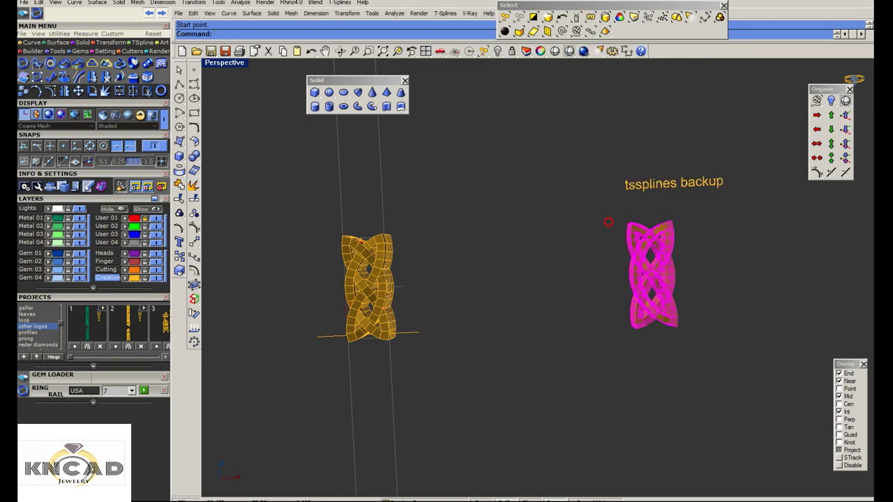
pyautogui.click(498, 51)
pyautogui.moveTo(473, 181)
pyautogui.keyDown('shift'); pyautogui.mouseDown(button='right')
pyautogui.moveTo(534, 201)
pyautogui.moveTo(632, 213)
pyautogui.mouseUp(button='right'); pyautogui.keyUp('shift')
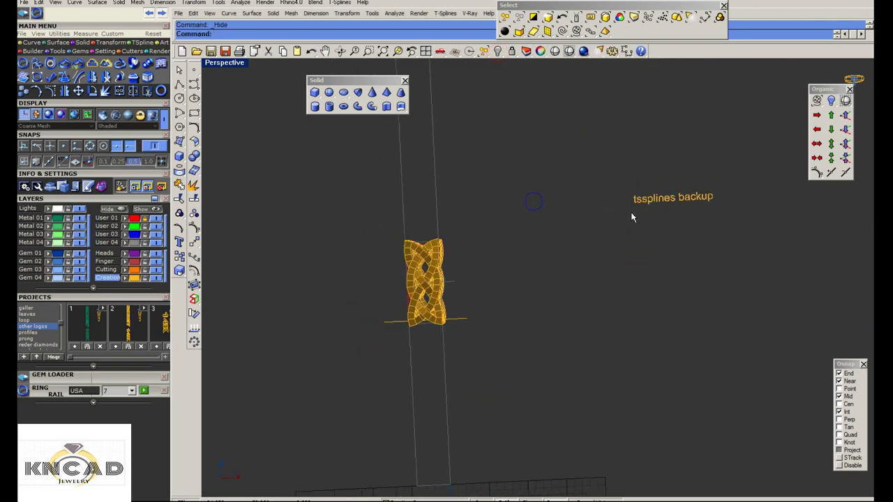
pyautogui.click(632, 210)
pyautogui.press('Delete')
pyautogui.moveTo(543, 208)
pyautogui.mouseDown(button='right')
pyautogui.moveTo(428, 276)
pyautogui.moveTo(506, 215)
pyautogui.moveTo(518, 280)
pyautogui.moveTo(488, 210)
pyautogui.mouseUp(button='right')
# Switch the braid to T-spline smooth mode and convert it to a Rhino surface
pyautogui.click(517, 280)
pyautogui.click(446, 13)
pyautogui.click(473, 114)
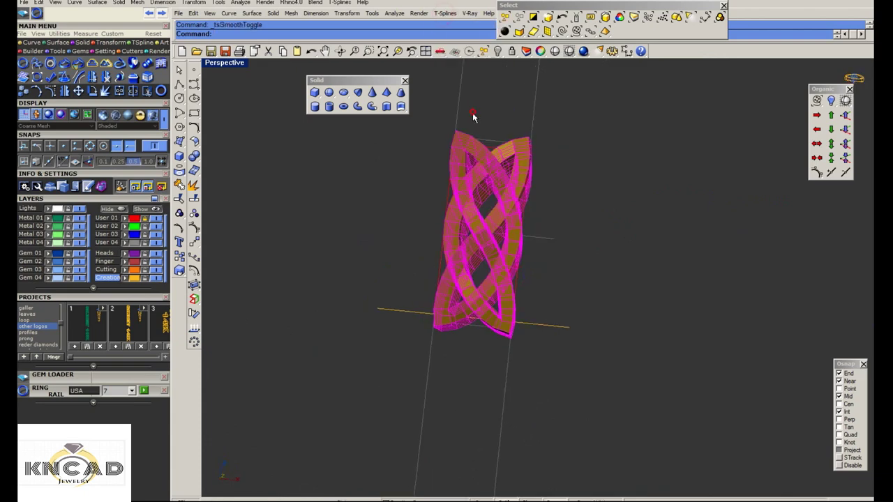
pyautogui.click(446, 14)
pyautogui.click(463, 26)
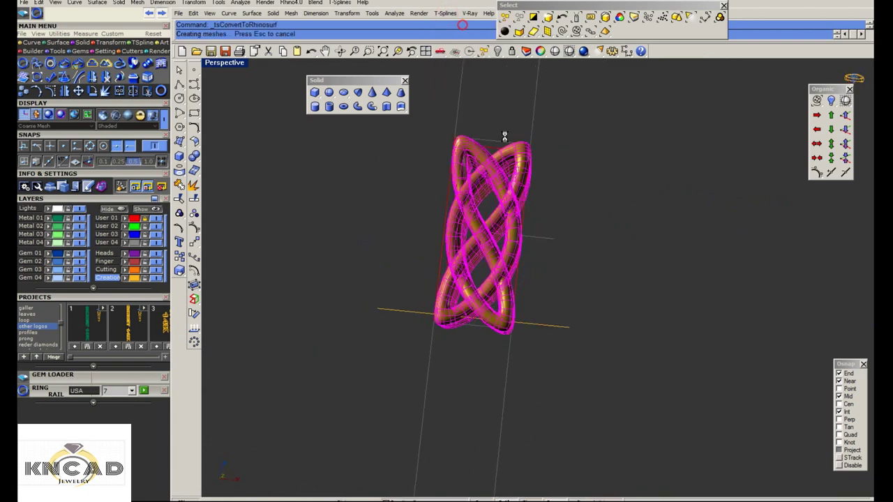
# Close the solid primitives and organic tools palettes, then delete the leftover T-spline braid
pyautogui.moveTo(502, 136); pyautogui.dragTo(391, 122, button='right')
pyautogui.click(404, 80)
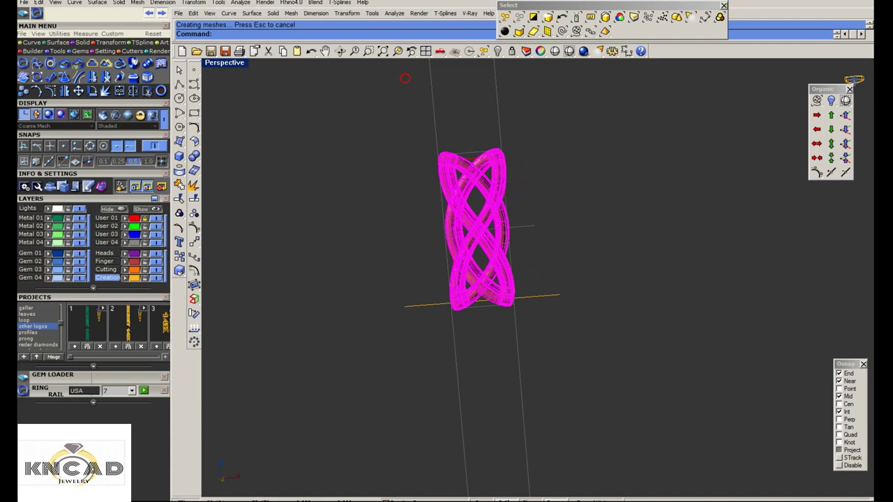
pyautogui.click(849, 90)
pyautogui.scroll(-3, 591, 229)
pyautogui.moveTo(567, 260); pyautogui.dragTo(541, 322)
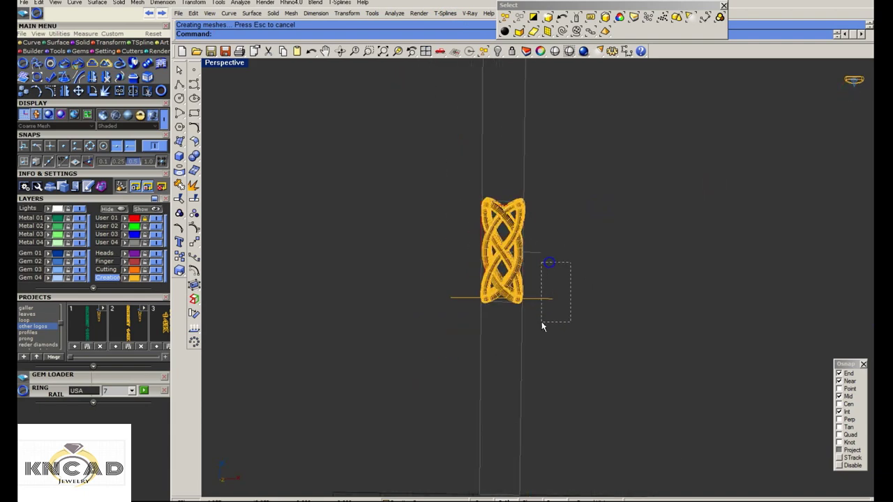
pyautogui.press('Delete')
pyautogui.moveTo(516, 323); pyautogui.dragTo(513, 347, button='right')
# Maximize the Perspective view and orbit to look along the braid toward the ring
pyautogui.doubleClick(229, 64)
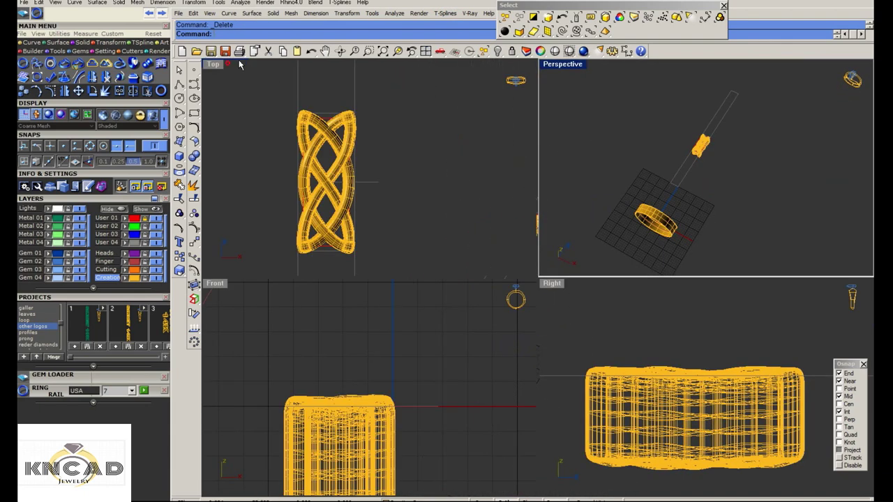
pyautogui.doubleClick(213, 64)
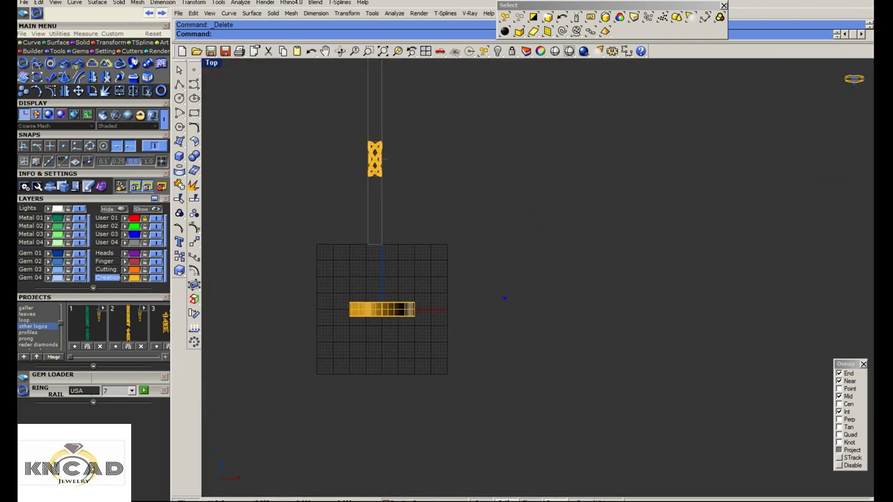
pyautogui.scroll(3, 494, 259)
pyautogui.scroll(-4, 494, 259)
pyautogui.click(426, 51)
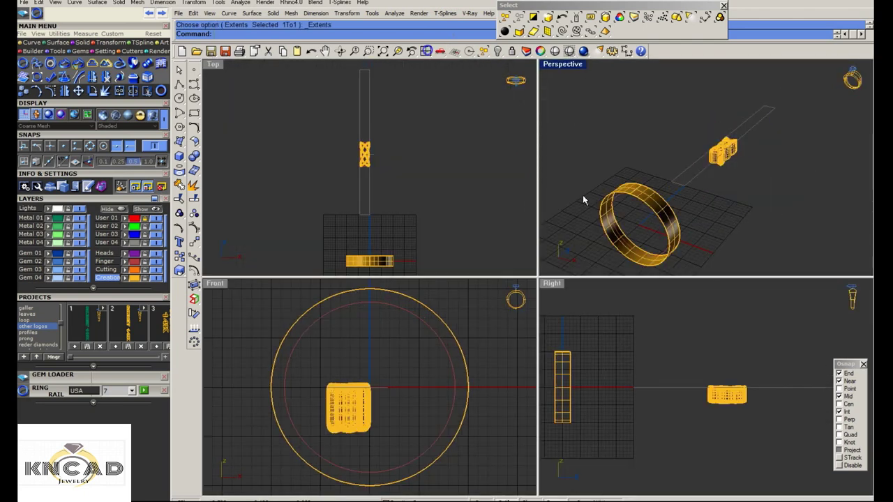
pyautogui.doubleClick(565, 64)
pyautogui.moveTo(570, 221); pyautogui.dragTo(472, 218, button='right')
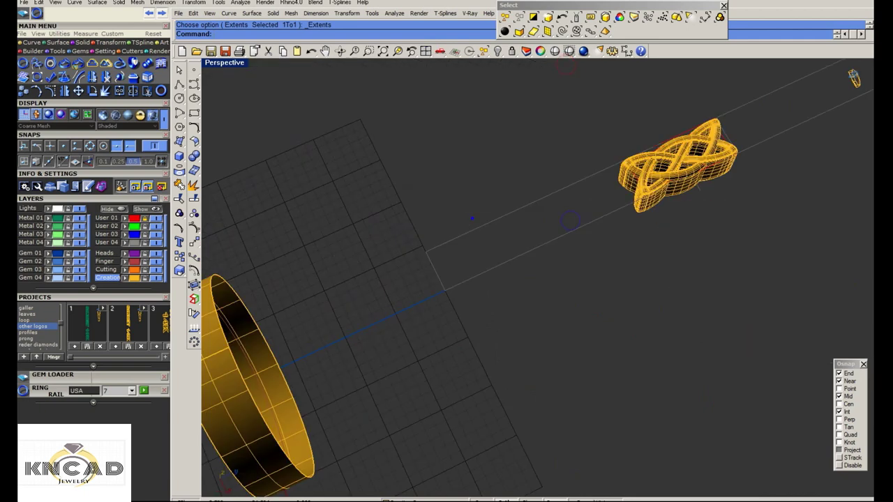
# Bring up the Notepad tutorial notes and start a new line below the earlier notes
pyautogui.hotkey('alt', 'Tab')
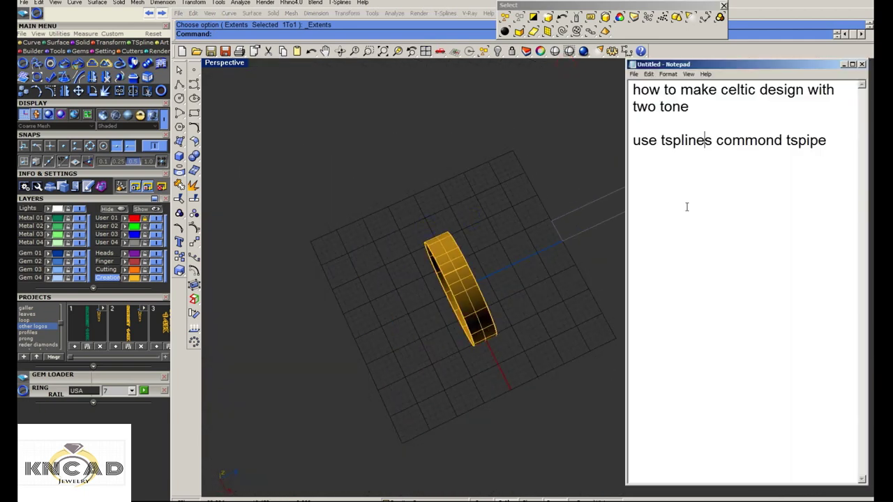
pyautogui.press('Return')
pyautogui.press('Return')
pyautogui.write('now show you how to flow along on surface')
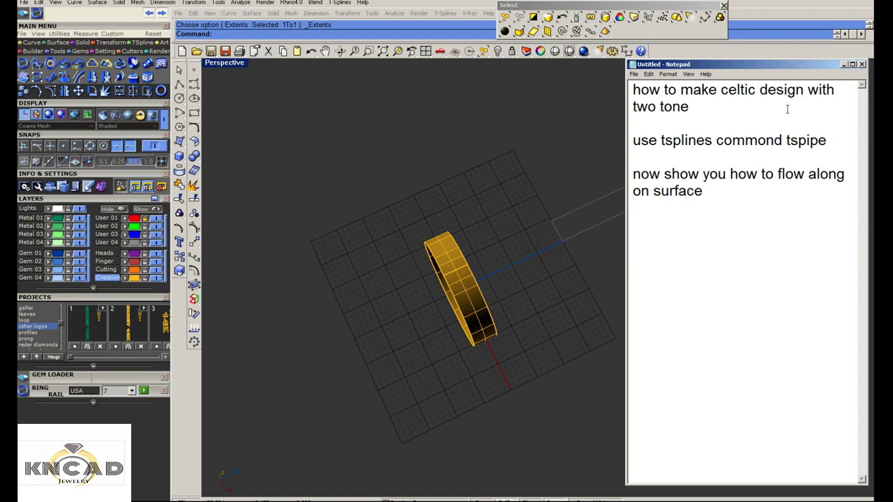
# Delete the ring band solid, keeping its profile curves, and restore the four-view layout
pyautogui.click(845, 67)
pyautogui.scroll(2, 408, 285)
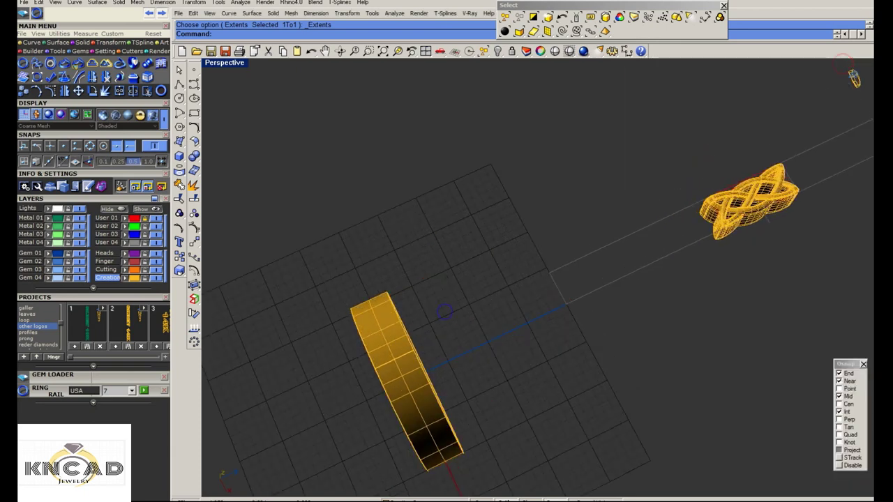
pyautogui.click(408, 285)
pyautogui.scroll(2, 408, 284)
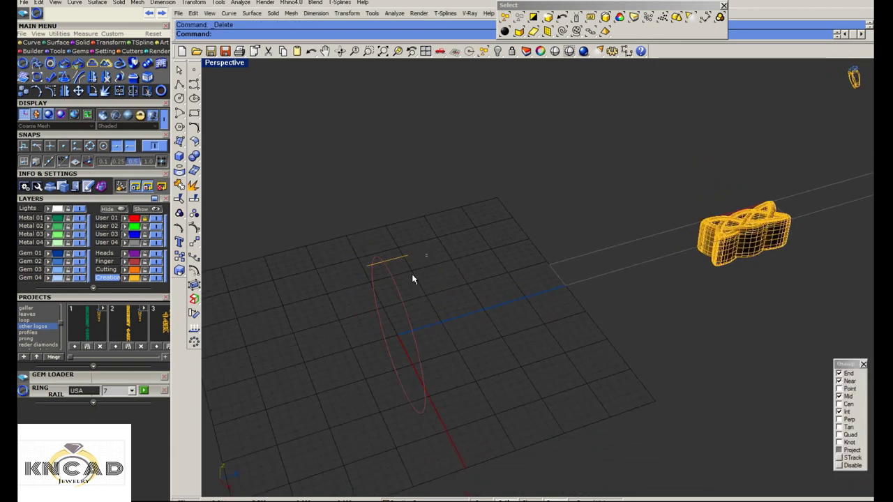
pyautogui.press('Delete')
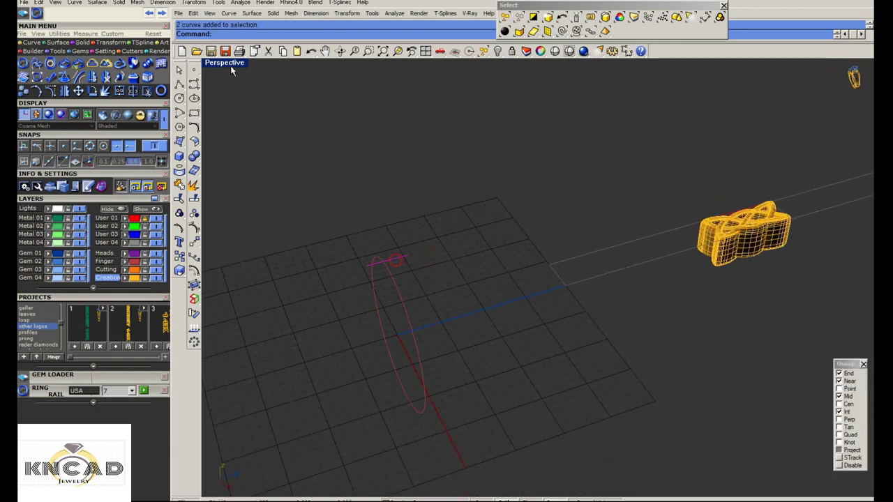
pyautogui.doubleClick(232, 67)
# Lengthen the profile line with a one-directional scale
pyautogui.click(587, 358)
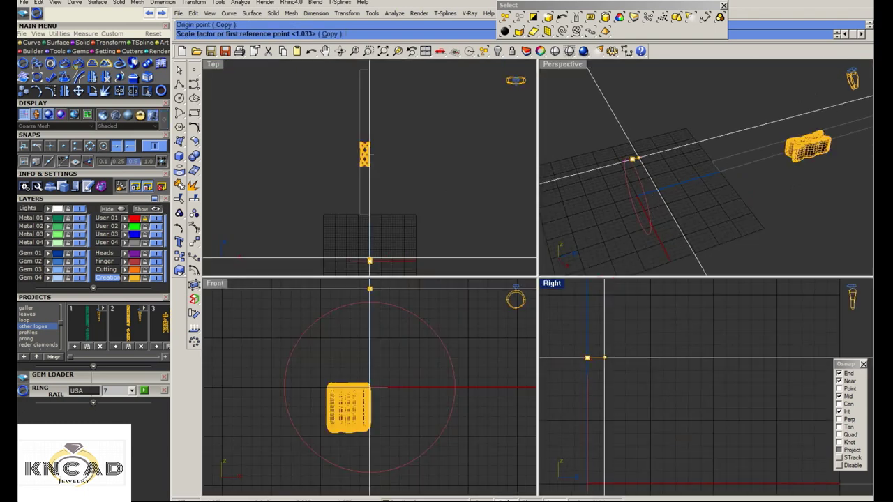
pyautogui.click(615, 358)
pyautogui.write('4.8/2')
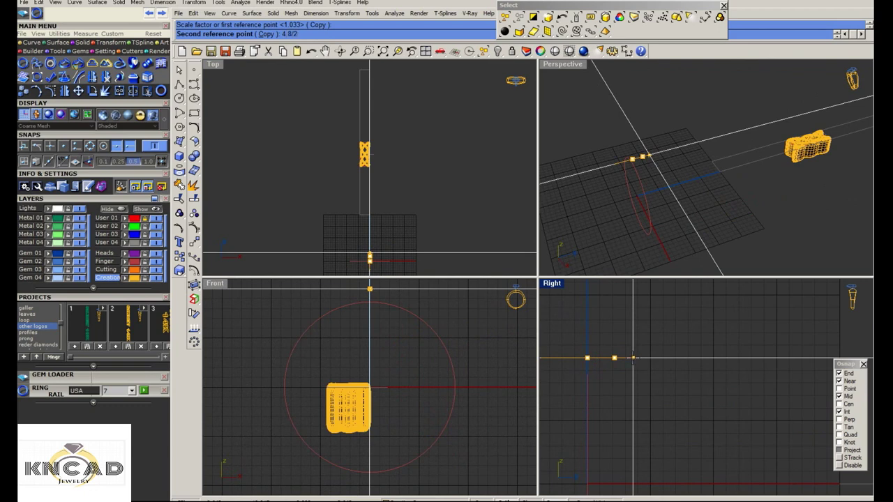
pyautogui.click(633, 358)
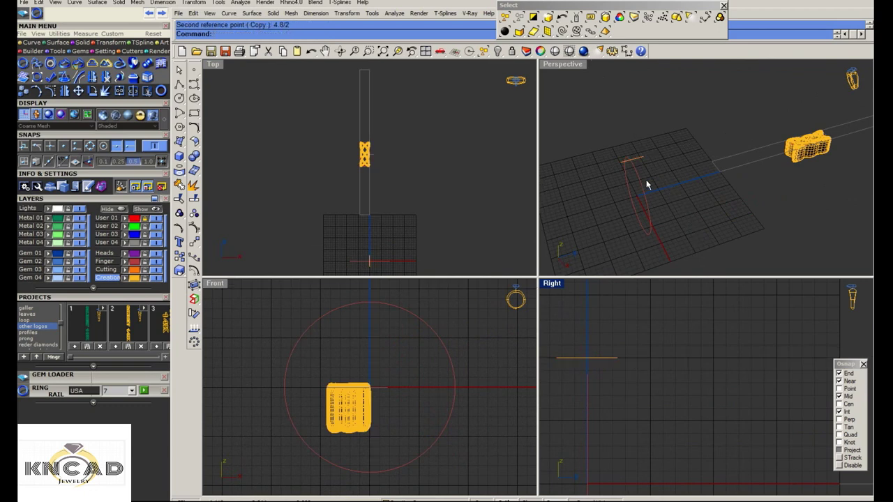
pyautogui.hotkey('ctrl', 'z')
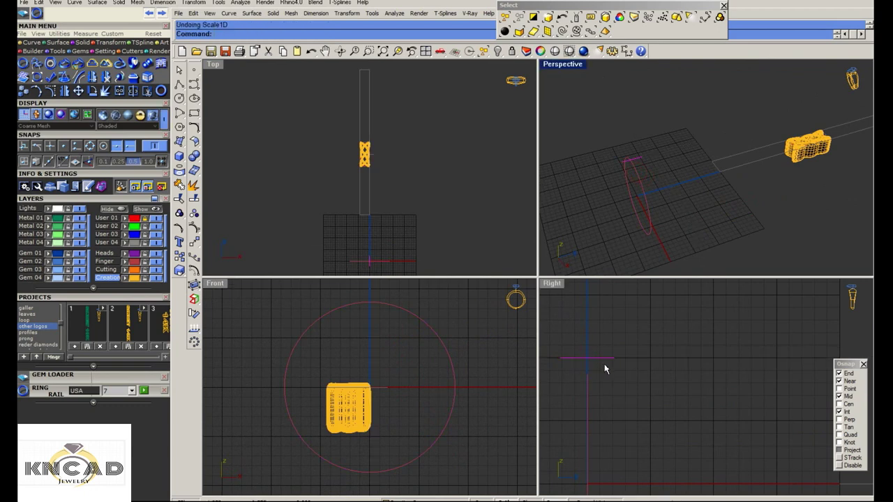
pyautogui.hotkey('ctrl', 'y')
# Sweep the profile line along the circle rail to rebuild the ring band
pyautogui.click(602, 364)
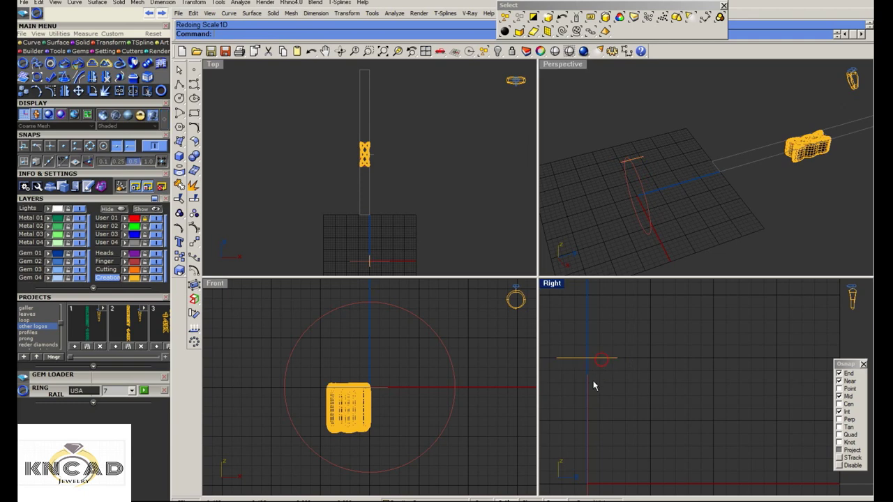
pyautogui.click(587, 383)
pyautogui.click(601, 363)
pyautogui.press('Return')
pyautogui.press('Return')
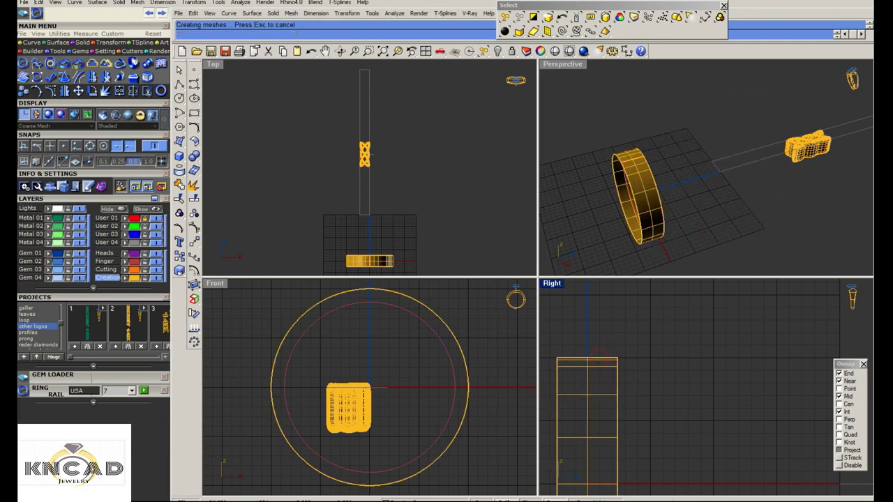
# Create flat UV curves from the new ring band surface in Perspective view
pyautogui.doubleClick(559, 64)
pyautogui.click(429, 337)
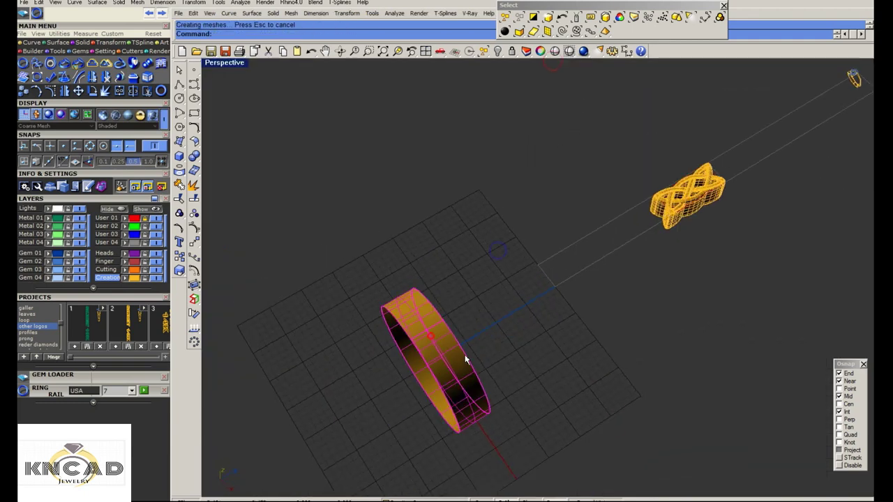
pyautogui.click(179, 182)
pyautogui.click(237, 209)
pyautogui.moveTo(314, 224); pyautogui.dragTo(492, 244, button='right')
# Make a trial move of the knot pattern in Top view
pyautogui.hotkey('ctrl', 'F1')
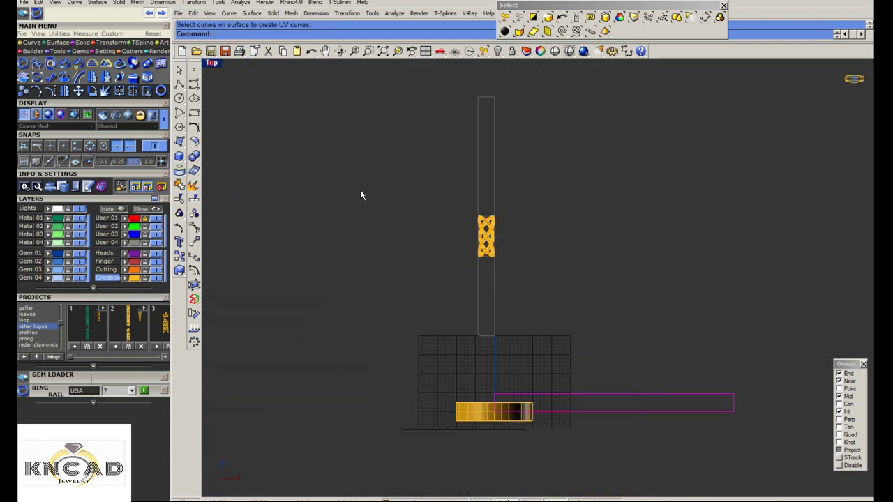
pyautogui.scroll(3, 409, 313)
pyautogui.write('1')
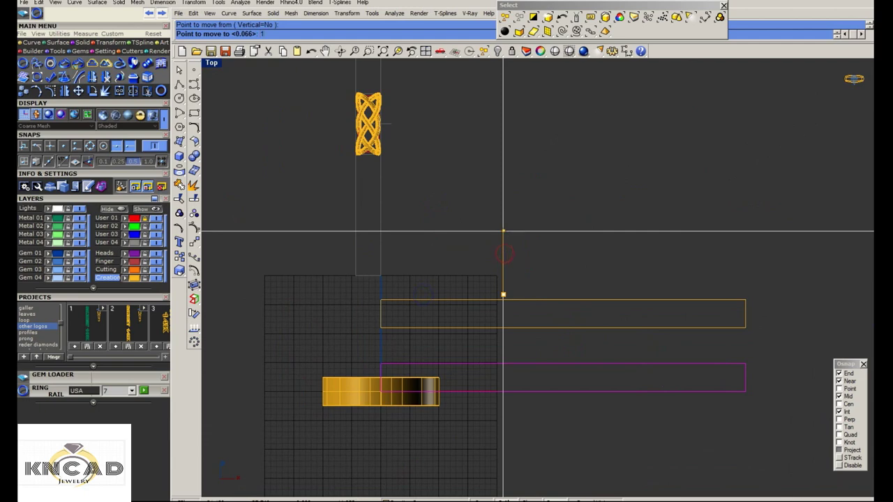
pyautogui.press('Return')
pyautogui.scroll(-3, 509, 230)
pyautogui.scroll(3, 389, 207)
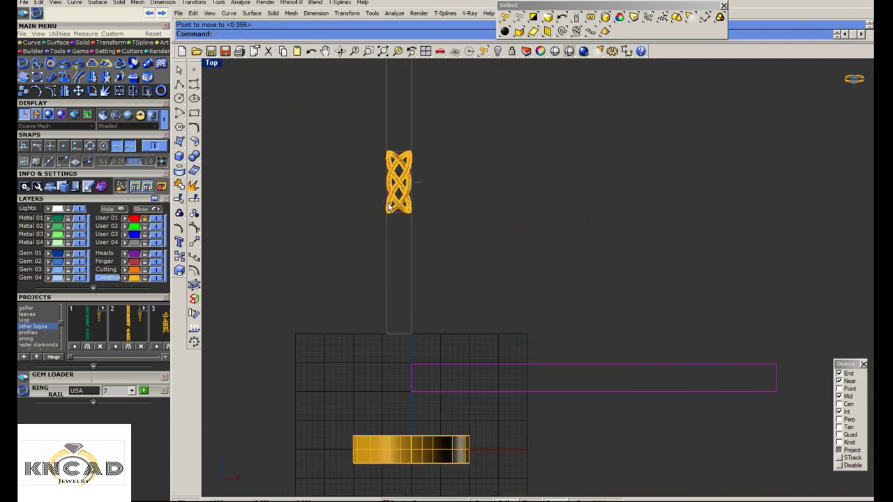
pyautogui.scroll(-2, 407, 230)
pyautogui.scroll(-2, 406, 259)
# Move the knot with its tall rectangle, then rotate a copy to lie horizontally
pyautogui.click(408, 301)
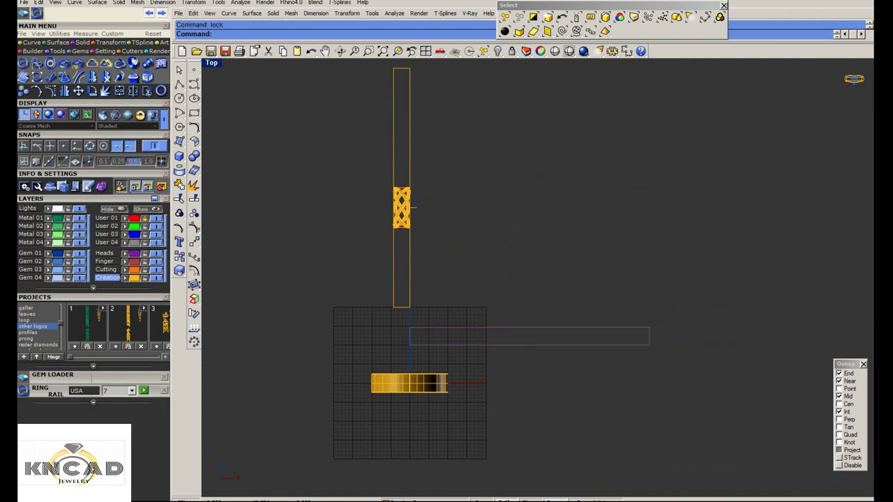
pyautogui.scroll(2, 405, 321)
pyautogui.scroll(1, 407, 322)
pyautogui.press('Return')
pyautogui.click(413, 300)
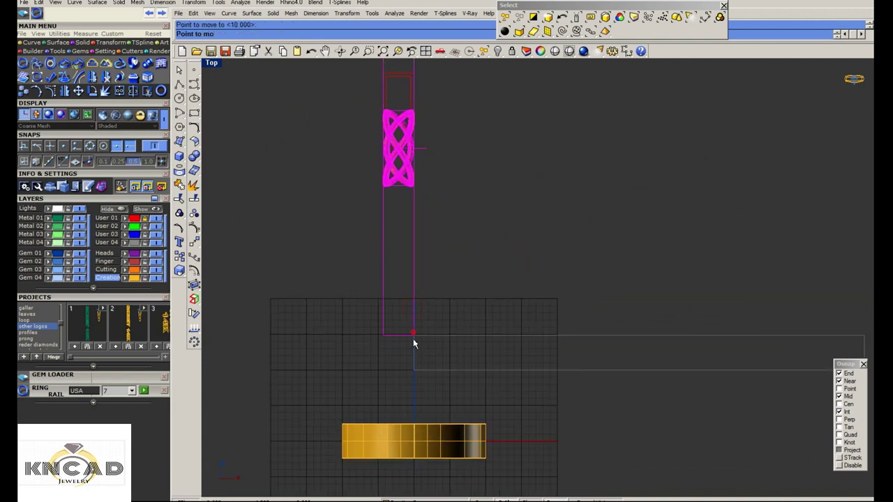
pyautogui.scroll(1, 404, 347)
pyautogui.click(414, 334)
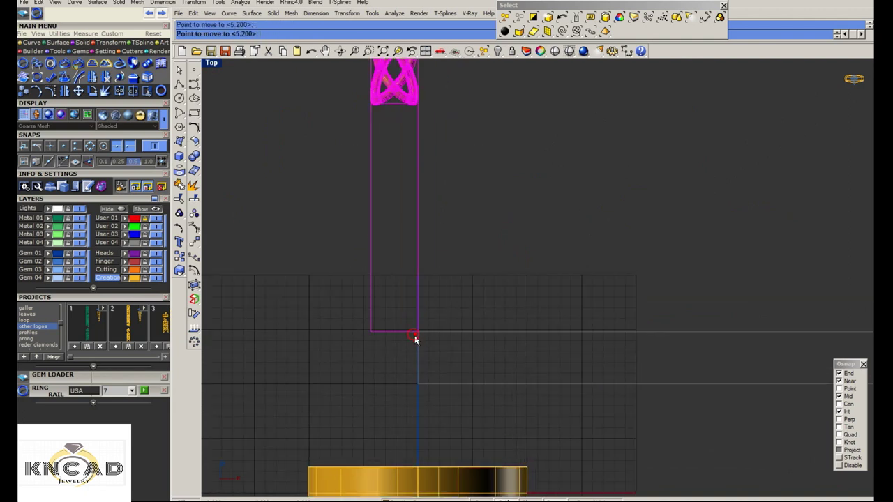
pyautogui.click(418, 332)
pyautogui.click(417, 302)
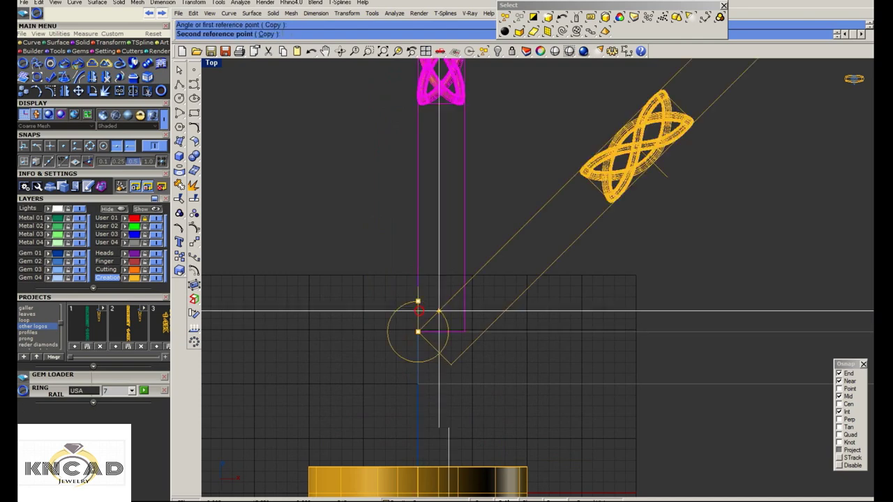
pyautogui.click(549, 343)
# Drop the rotated copy into the UV rectangle, then undo the trial moves
pyautogui.scroll(3, 419, 349)
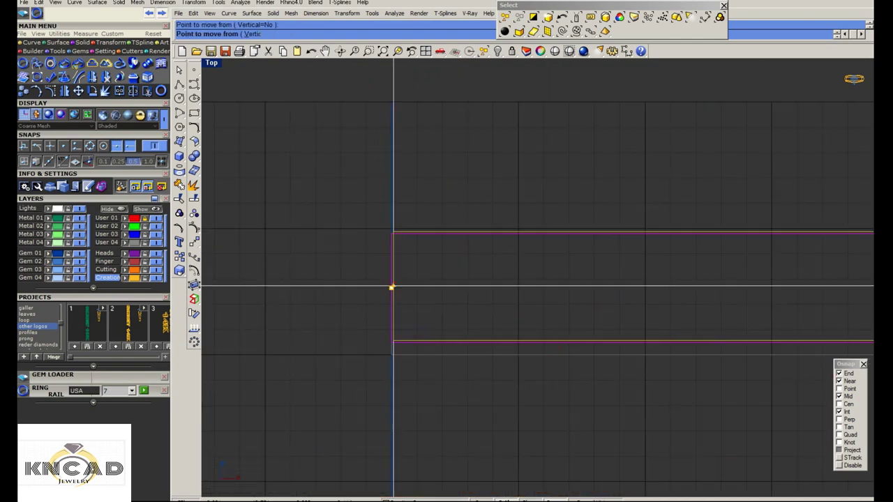
pyautogui.click(392, 287)
pyautogui.click(393, 293)
pyautogui.scroll(-5, 290, 239)
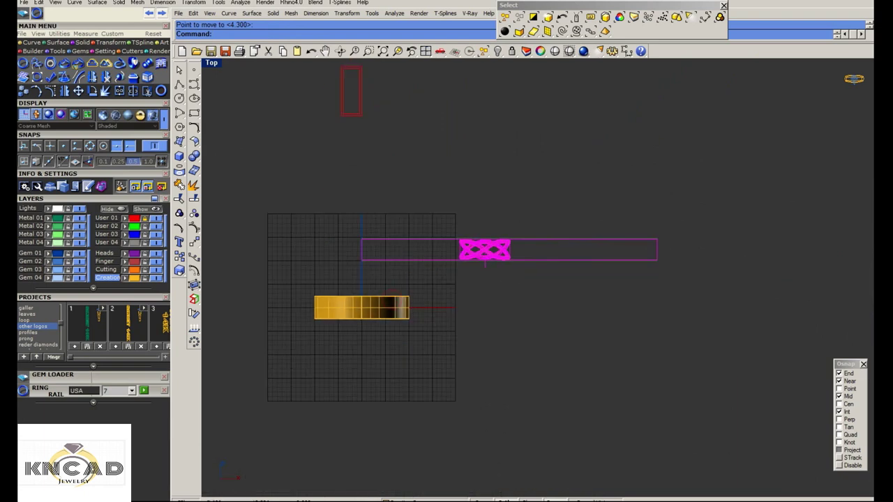
pyautogui.moveTo(393, 244); pyautogui.dragTo(440, 272, button='right')
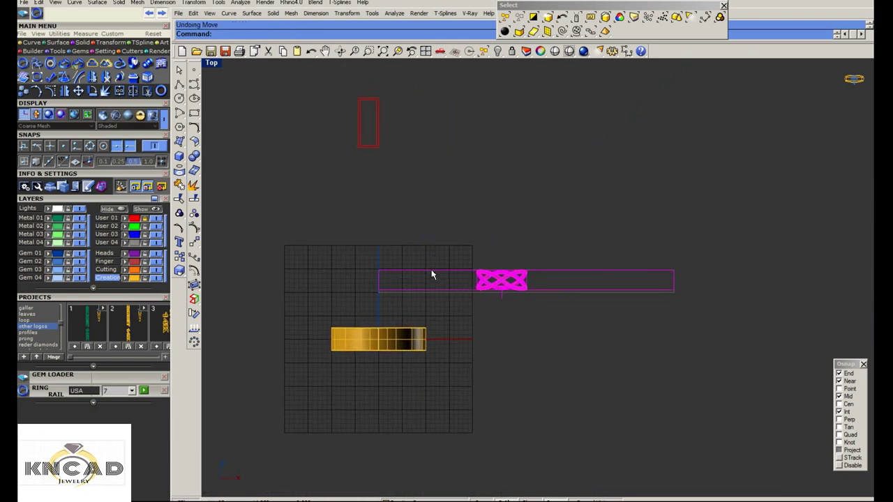
pyautogui.hotkey('ctrl', 'z')
pyautogui.scroll(2, 395, 202)
pyautogui.hotkey('ctrl', 'z')
pyautogui.scroll(-1, 395, 203)
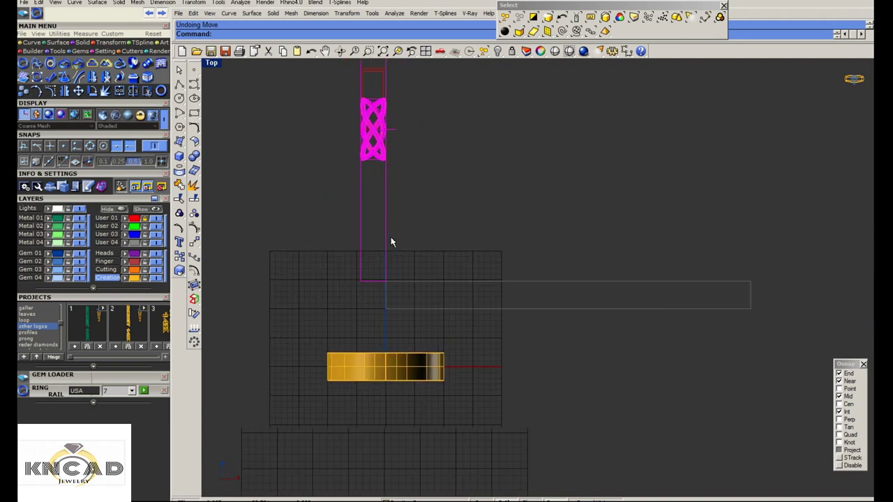
pyautogui.scroll(1, 391, 238)
# Copy the knot pattern from the rectangle corner to the UV rectangle's end, then hide the copy
pyautogui.click(180, 258)
pyautogui.scroll(2, 363, 314)
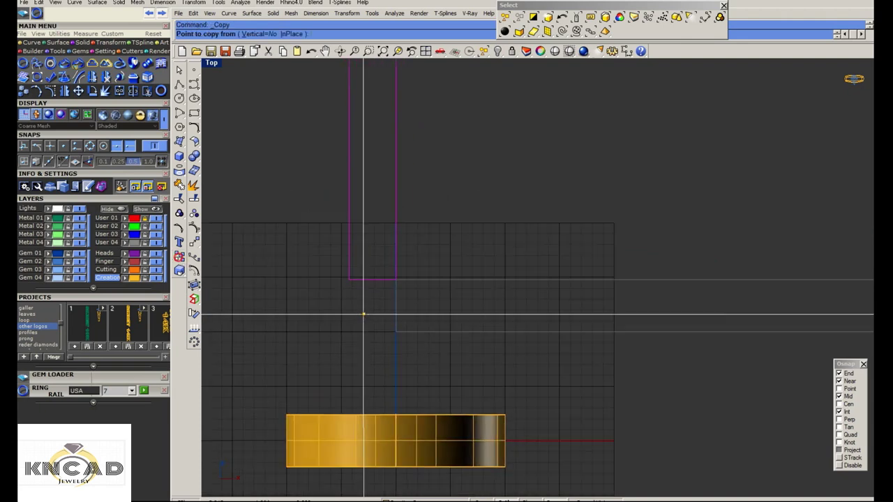
pyautogui.click(348, 280)
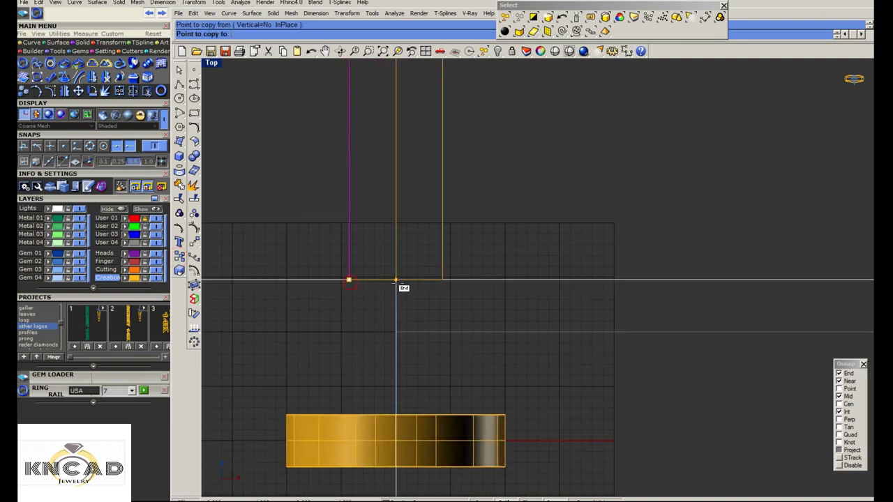
pyautogui.click(395, 280)
pyautogui.scroll(-2, 460, 328)
pyautogui.press('Return')
pyautogui.hotkey('ctrl', 'h')
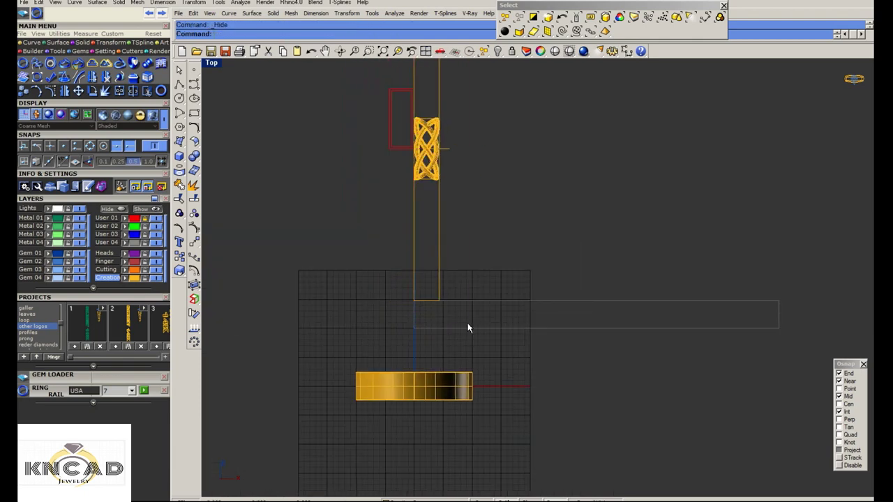
pyautogui.moveTo(445, 191); pyautogui.dragTo(435, 219, button='right')
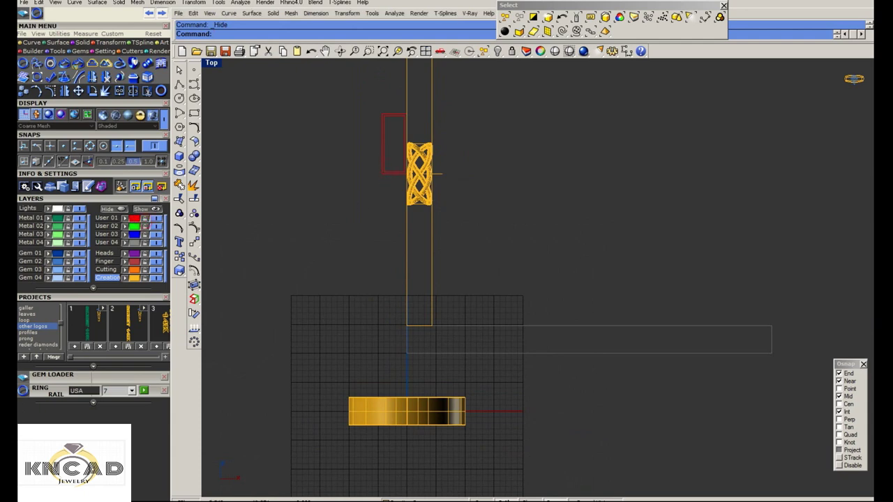
# Reposition the rail outline beside the knot tile, hide it, and move the outline
pyautogui.moveTo(383, 195); pyautogui.dragTo(329, 239)
pyautogui.moveTo(387, 196); pyautogui.dragTo(369, 163)
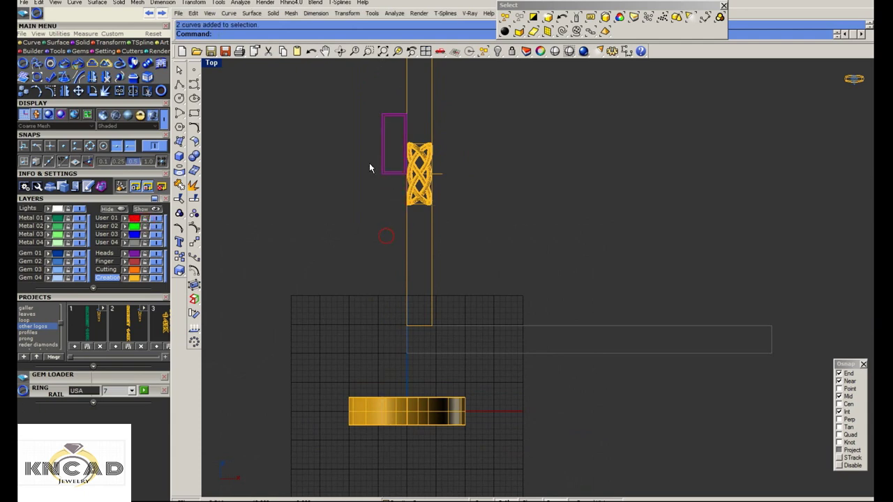
pyautogui.hotkey('ctrl', 'h')
pyautogui.click(324, 207)
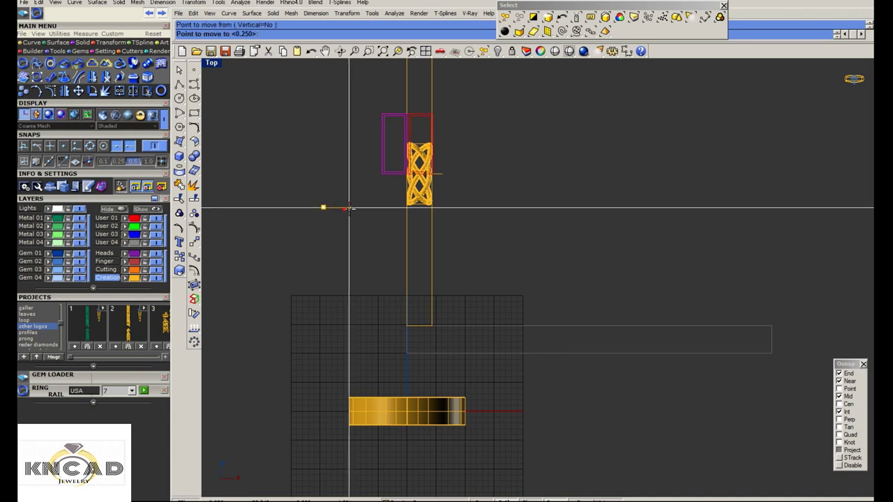
pyautogui.click(350, 210)
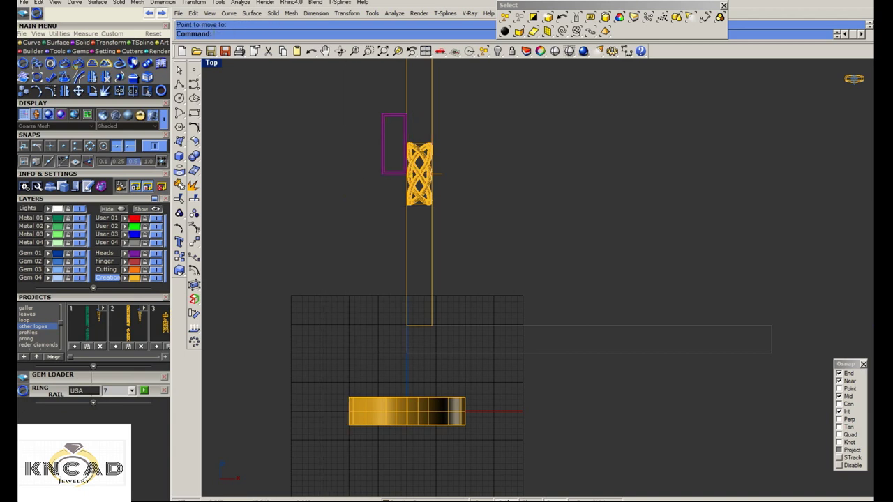
pyautogui.scroll(-1, 373, 198)
# Undo the hide, copy and move, then window-select the knot tile and its rail
pyautogui.hotkey('ctrl', 'z')
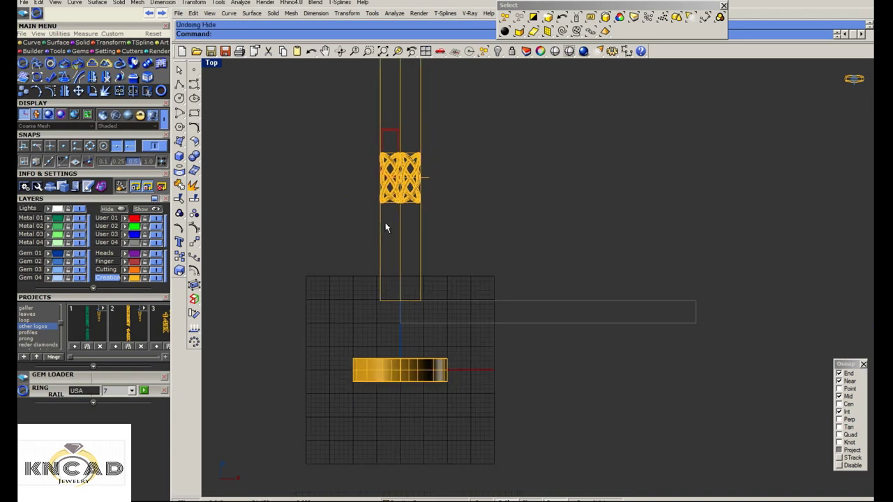
pyautogui.hotkey('ctrl', 'z')
pyautogui.scroll(1, 381, 150)
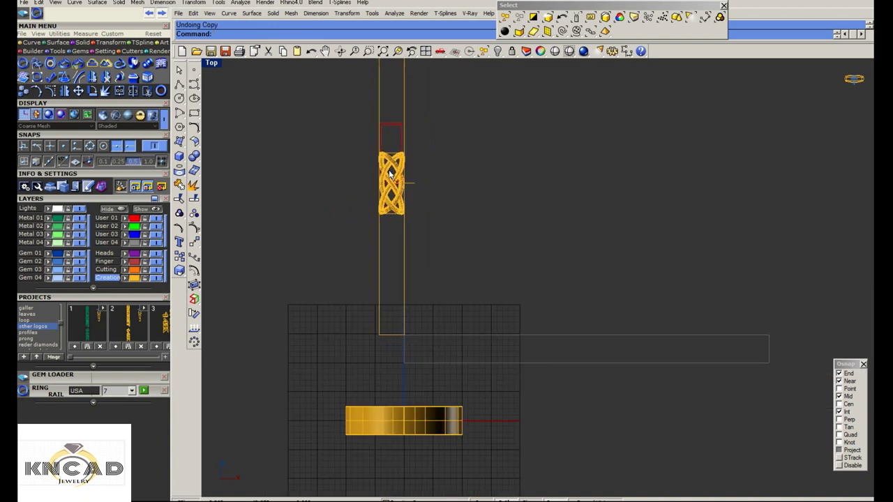
pyautogui.scroll(1, 391, 175)
pyautogui.hotkey('ctrl', 'z')
pyautogui.scroll(-1, 396, 175)
pyautogui.click(357, 201)
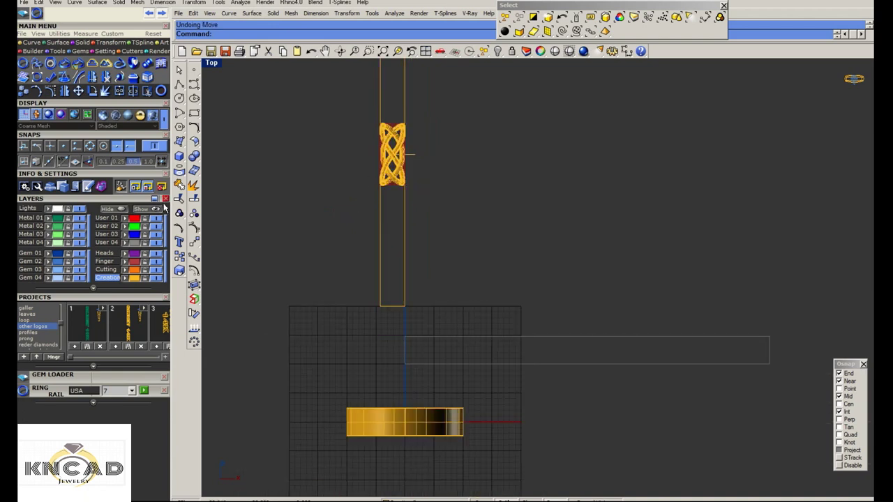
pyautogui.moveTo(357, 226); pyautogui.dragTo(362, 209)
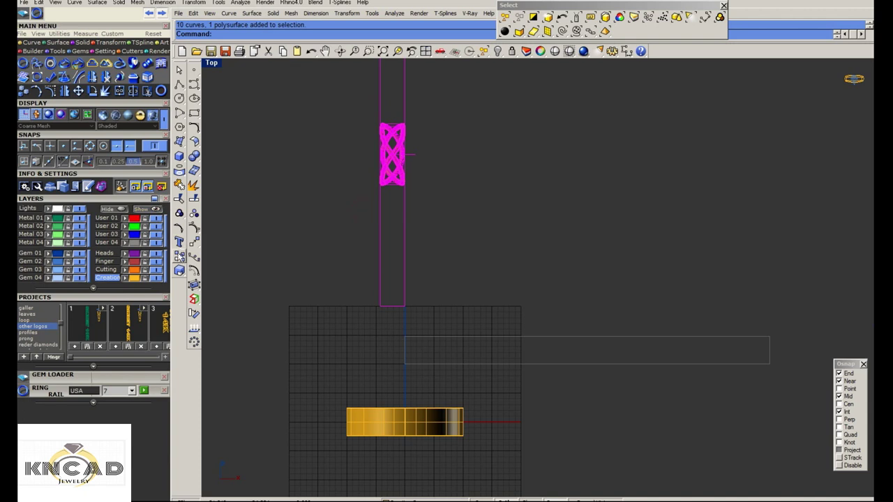
# Copy the knot tile and rail offset down-right, hide the original, and select the copy
pyautogui.click(179, 256)
pyautogui.click(379, 307)
pyautogui.click(406, 337)
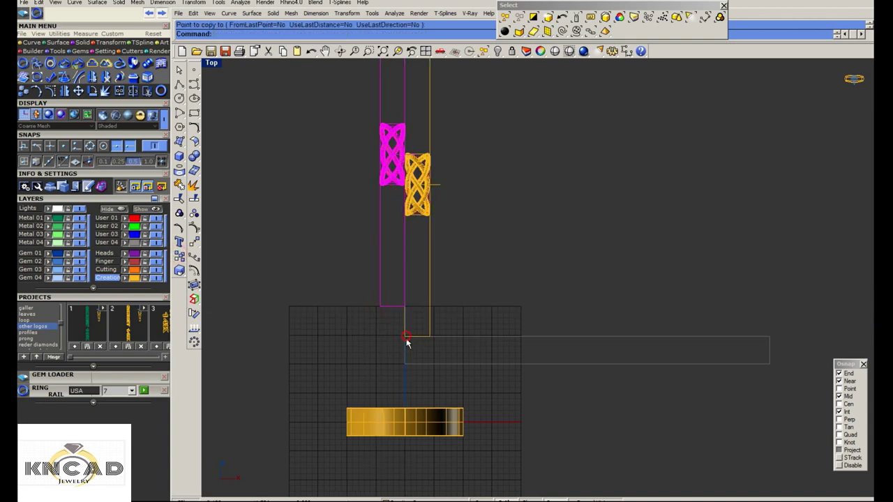
pyautogui.hotkey('ctrl', 'h')
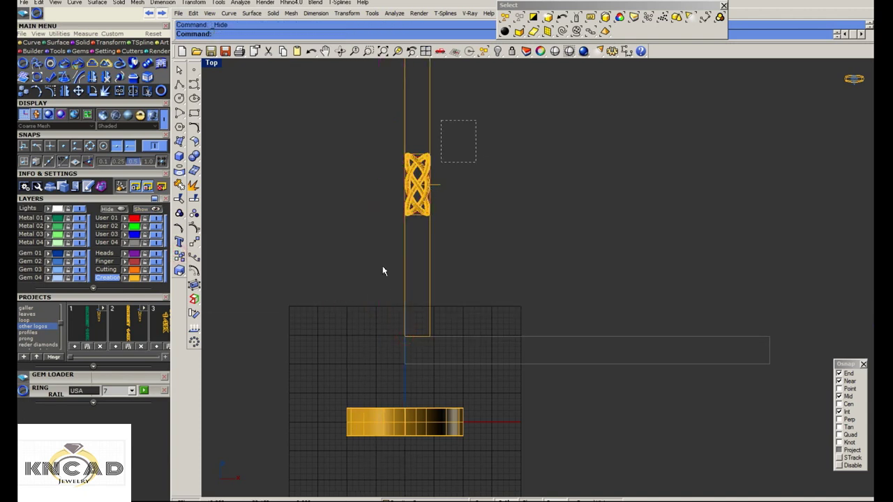
pyautogui.click(417, 185)
pyautogui.scroll(2, 405, 335)
# Rotate a copy of the tile 90° to lie horizontally and drop it into the horizontal rail
pyautogui.click(402, 337)
pyautogui.click(405, 370)
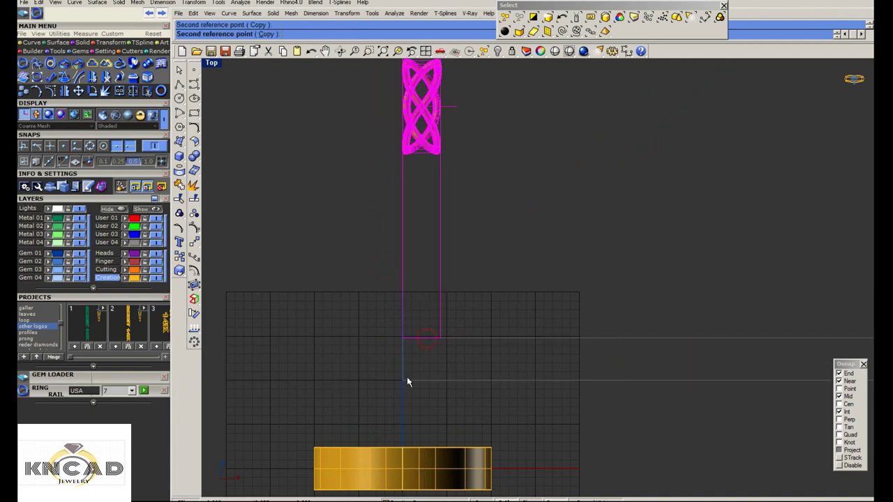
pyautogui.click(408, 382)
pyautogui.scroll(2, 402, 359)
pyautogui.click(400, 358)
pyautogui.scroll(-2, 401, 359)
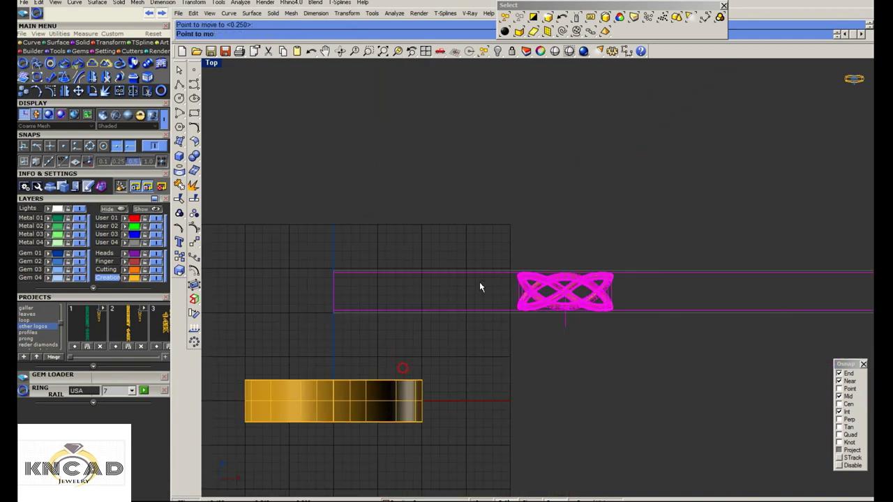
pyautogui.scroll(2, 480, 287)
pyautogui.scroll(-2, 529, 285)
pyautogui.click(492, 289)
pyautogui.scroll(3, 492, 288)
pyautogui.scroll(-2, 632, 282)
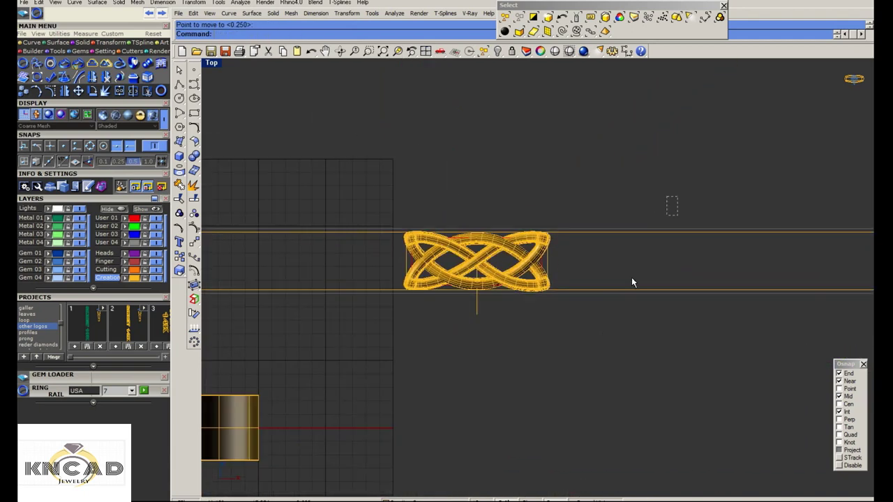
# Select the woven band instead of the rail rectangle and start the Move command
pyautogui.click(614, 289)
pyautogui.scroll(2, 389, 246)
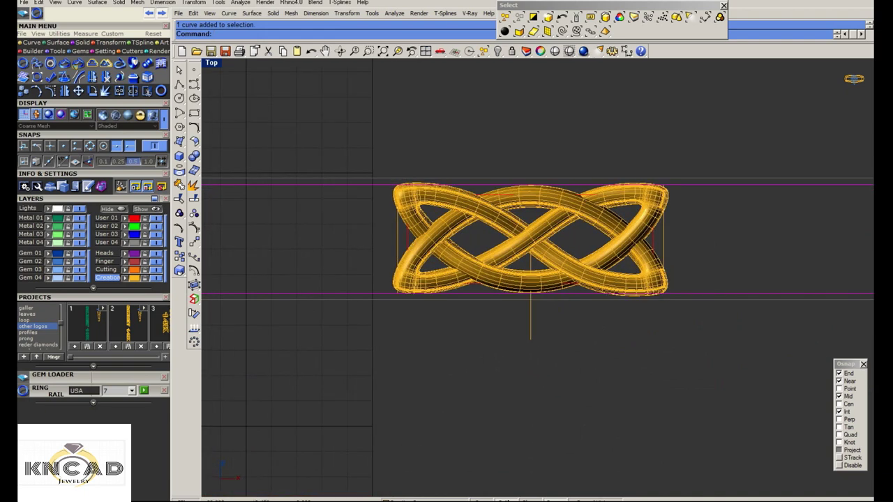
pyautogui.moveTo(530, 234); pyautogui.dragTo(483, 240, button='right')
pyautogui.click(483, 240)
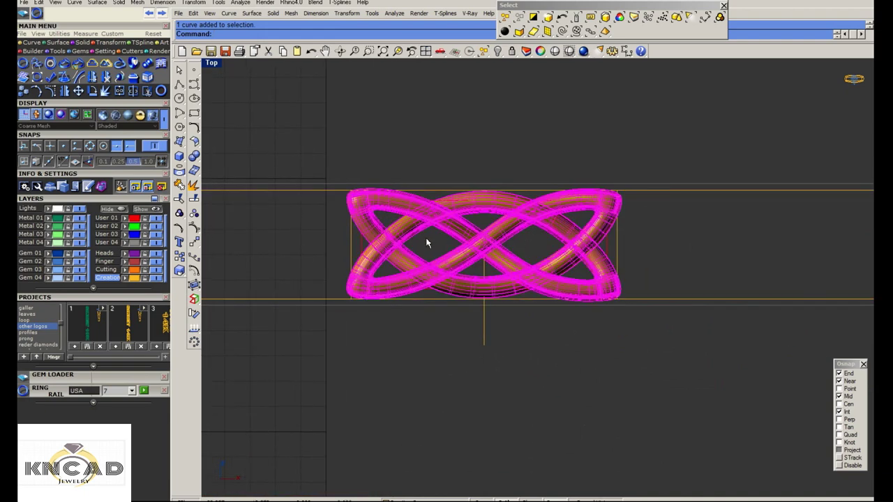
pyautogui.scroll(1, 368, 248)
pyautogui.write('m')
pyautogui.press('Return')
# Try moving the band from its left end, then undo that move
pyautogui.click(347, 245)
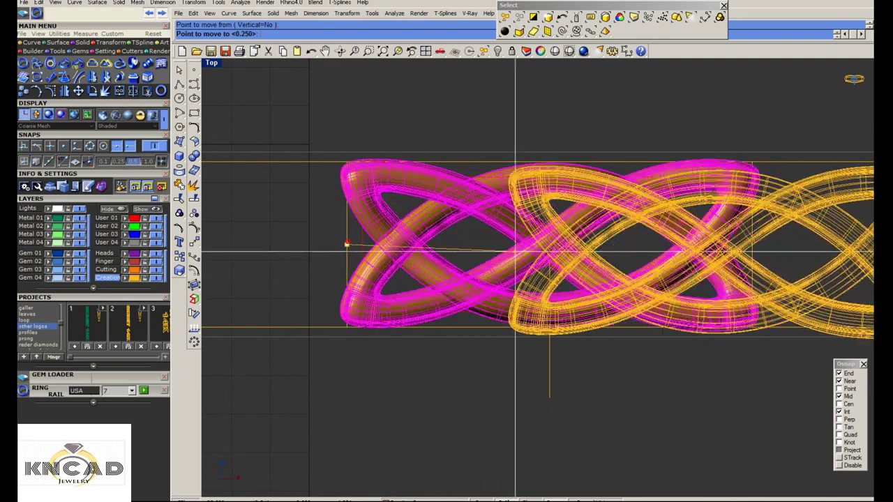
pyautogui.click(549, 244)
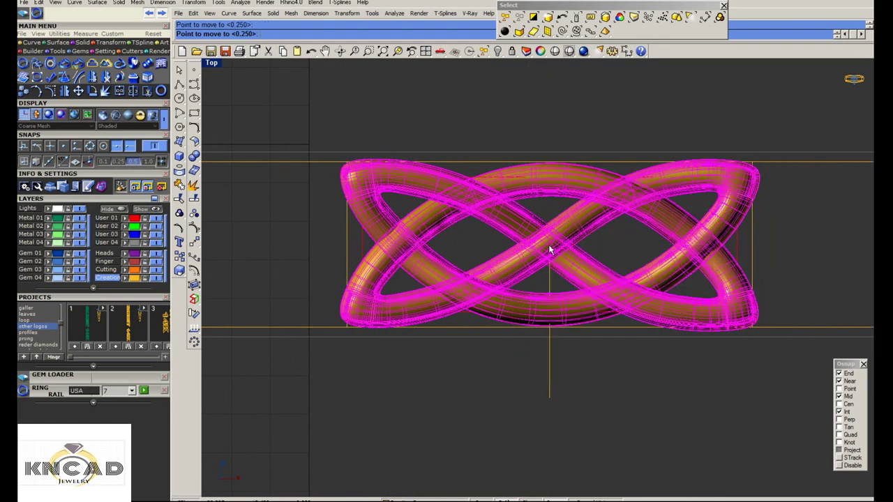
pyautogui.scroll(1, 554, 255)
pyautogui.scroll(1, 551, 251)
pyautogui.scroll(-2, 502, 217)
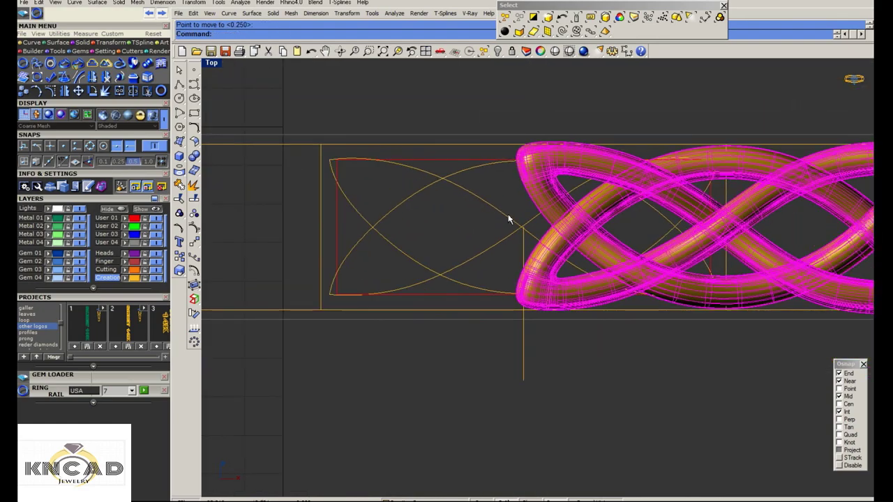
pyautogui.hotkey('ctrl', 'z')
# Place a point at the band's left end and shift the band sideways
pyautogui.click(179, 84)
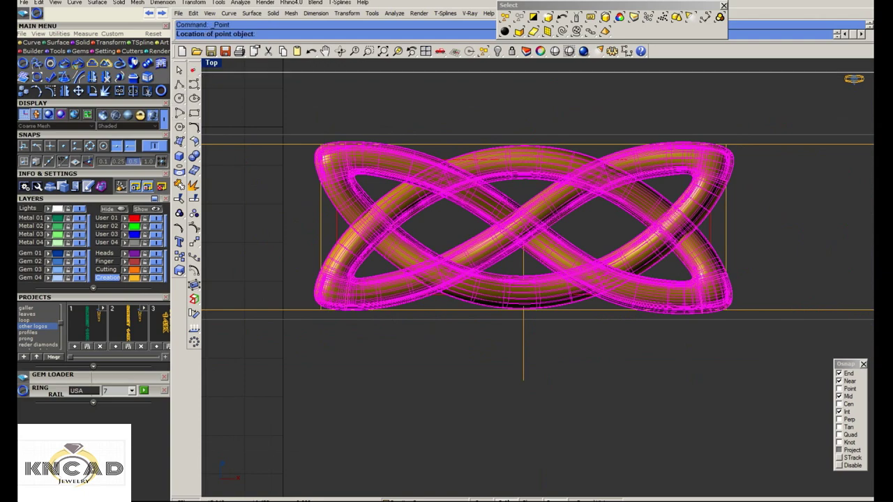
pyautogui.scroll(2, 318, 227)
pyautogui.scroll(1, 324, 223)
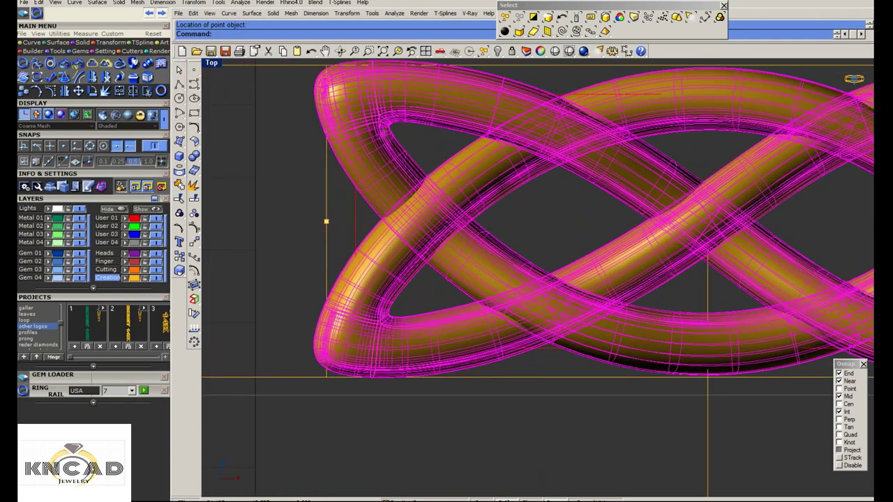
pyautogui.click(323, 218)
pyautogui.hotkey('ctrl', 'a')
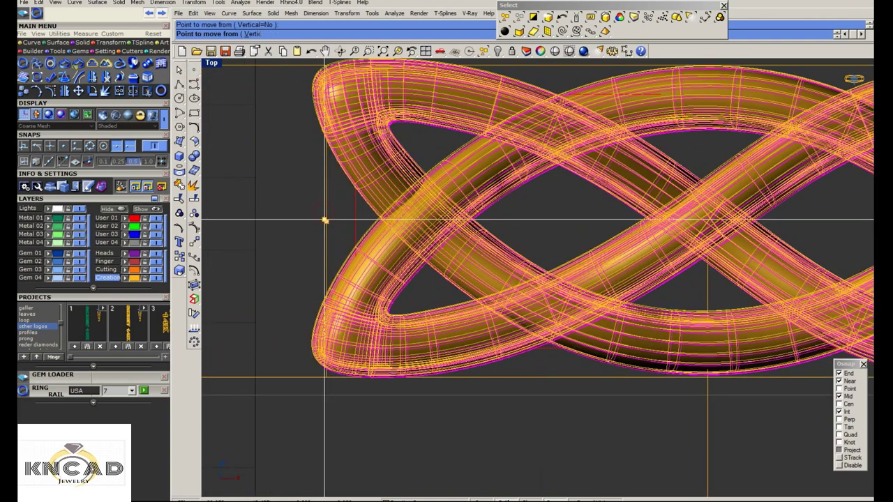
pyautogui.click(325, 219)
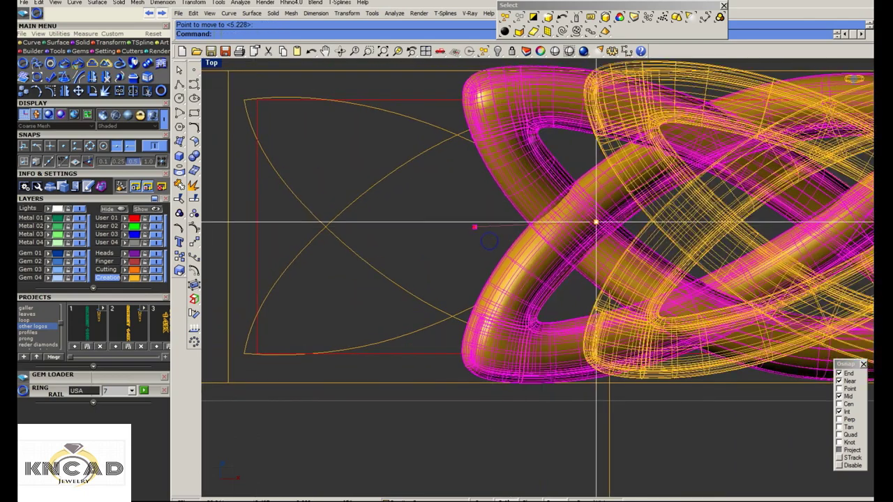
pyautogui.click(474, 225)
pyautogui.scroll(3, 474, 226)
# With the Point osnap on, move the band from the placed point onto the guide curves' crossing
pyautogui.rightClick(630, 226)
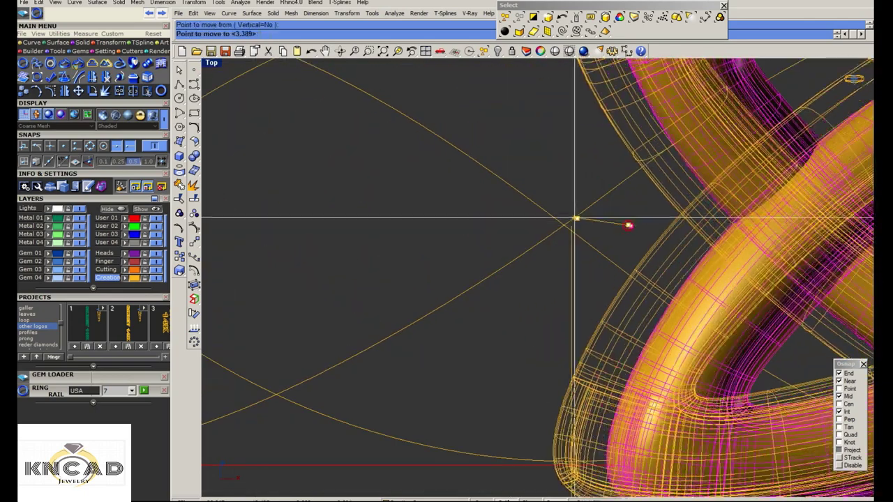
pyautogui.click(572, 227)
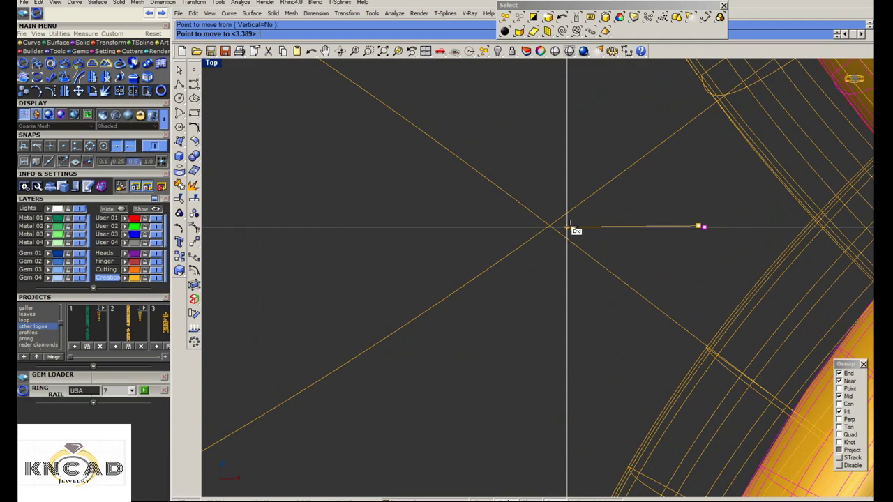
pyautogui.click(569, 227)
pyautogui.rightClick(703, 227)
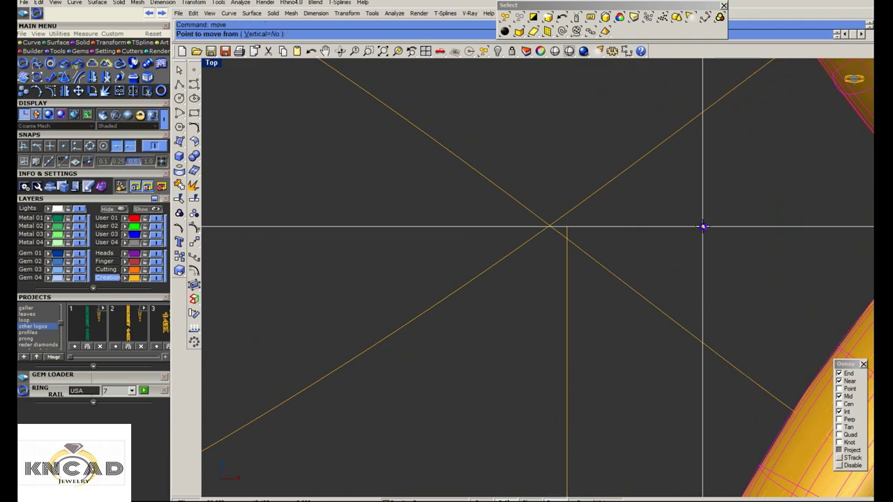
pyautogui.click(839, 389)
pyautogui.click(704, 227)
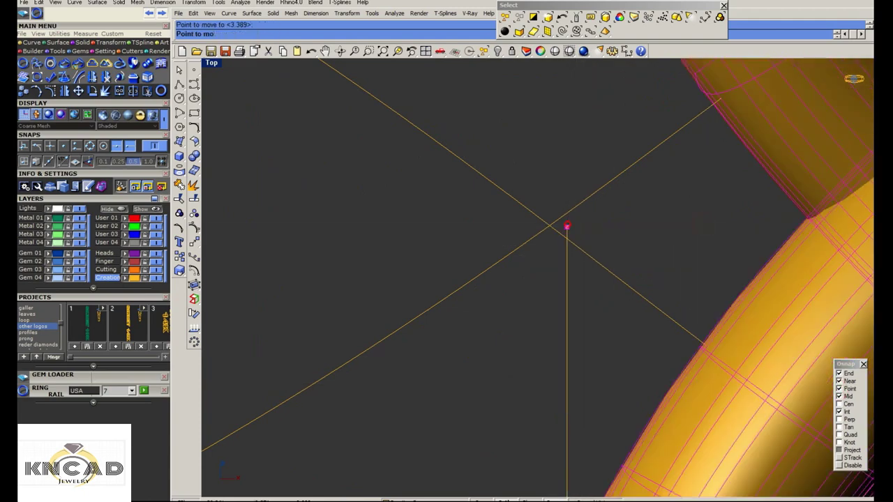
pyautogui.click(567, 227)
pyautogui.scroll(-5, 552, 234)
# Select the five pointed guide curves
pyautogui.click(508, 244)
pyautogui.scroll(2, 508, 244)
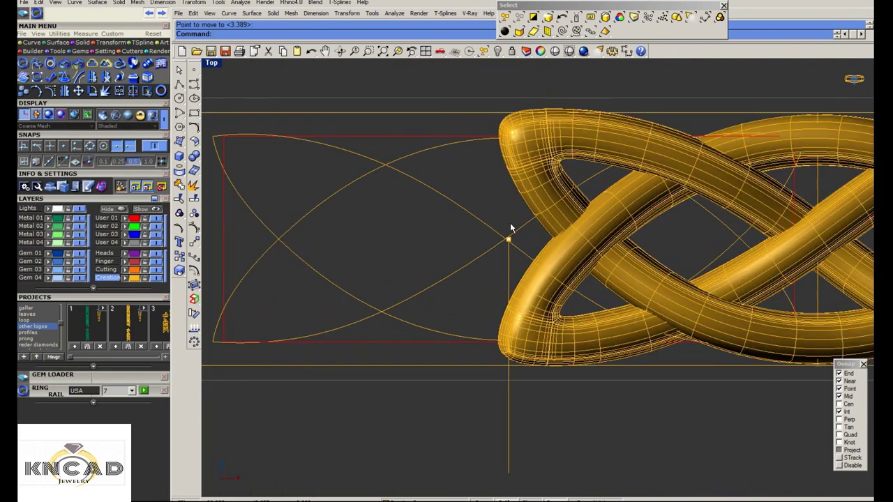
pyautogui.click(507, 237)
pyautogui.scroll(1, 507, 237)
pyautogui.scroll(-3, 503, 237)
pyautogui.scroll(-3, 430, 239)
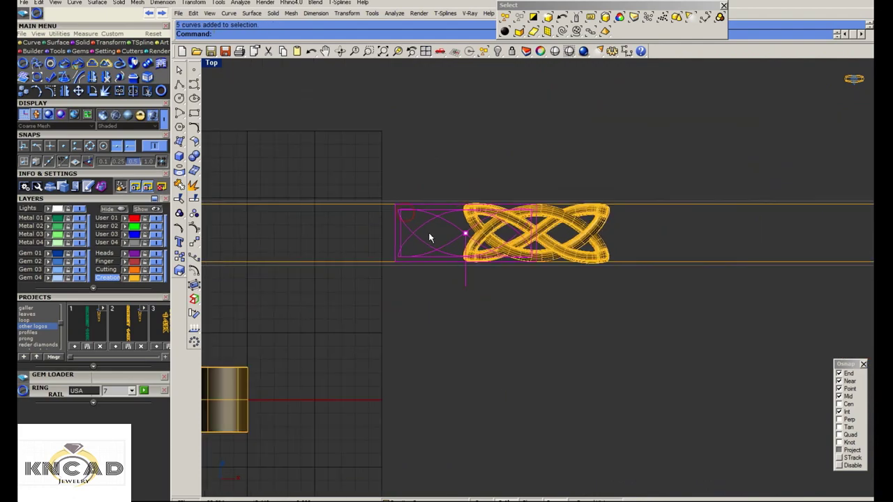
# Delete the guide curves and the duplicate knot band with its rail
pyautogui.press('Delete')
pyautogui.hotkey('ctrl', 'z')
pyautogui.press('Delete')
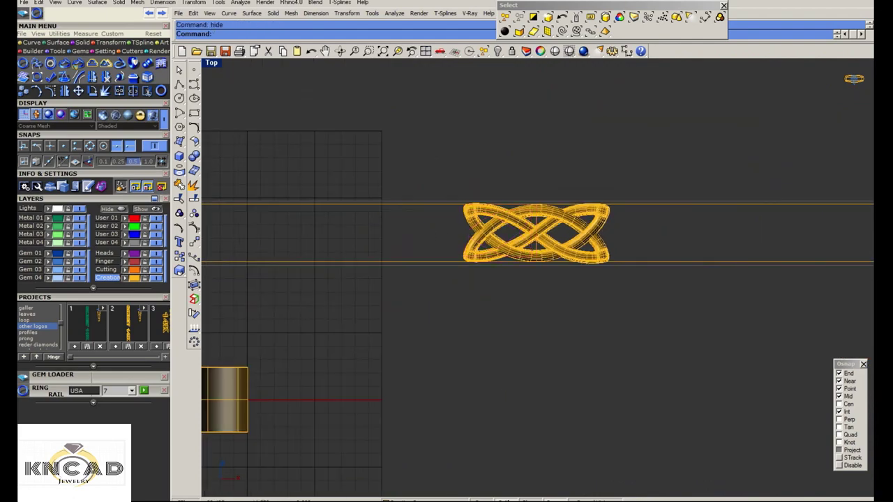
pyautogui.moveTo(439, 192); pyautogui.dragTo(661, 300)
pyautogui.scroll(-3, 660, 301)
pyautogui.scroll(3, 457, 210)
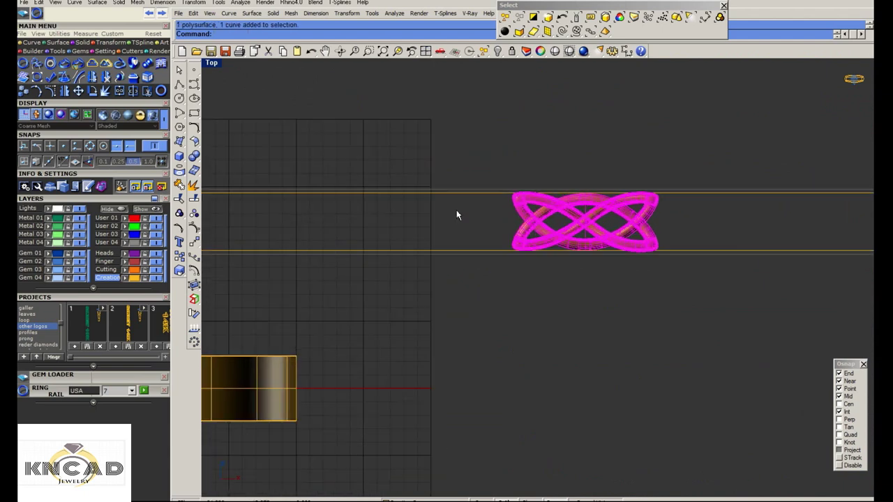
pyautogui.press('Delete')
pyautogui.scroll(-2, 593, 226)
# Maximize the Perspective view and select the remaining knot piece for unlocking
pyautogui.doubleClick(211, 63)
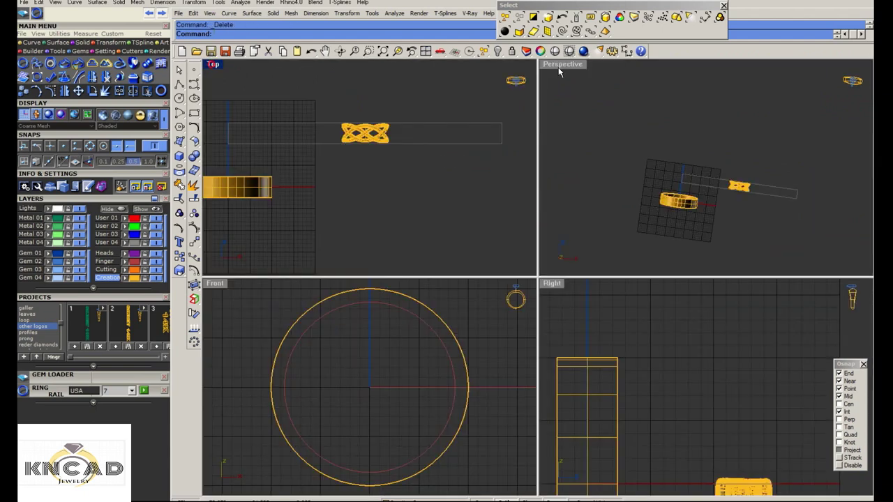
pyautogui.doubleClick(558, 63)
pyautogui.scroll(3, 614, 335)
pyautogui.click(610, 362)
pyautogui.moveTo(611, 366); pyautogui.dragTo(543, 249, button='right')
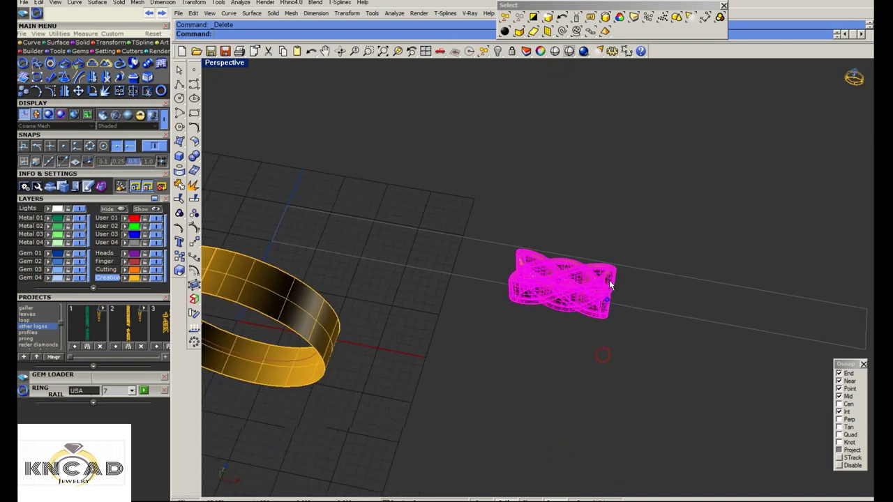
pyautogui.press('Escape')
pyautogui.click(544, 249)
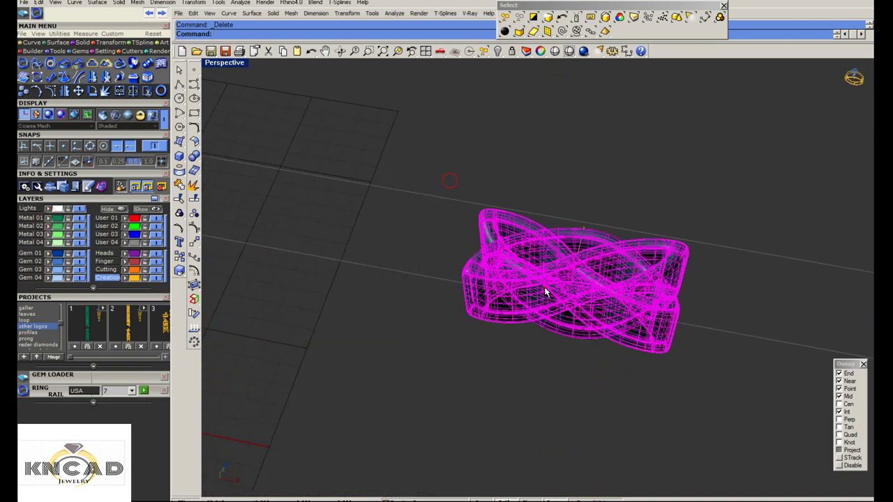
pyautogui.scroll(-2, 544, 289)
pyautogui.click(496, 50)
# Unlock the knot piece and turn the flat rail outline into a planar surface
pyautogui.click(534, 77)
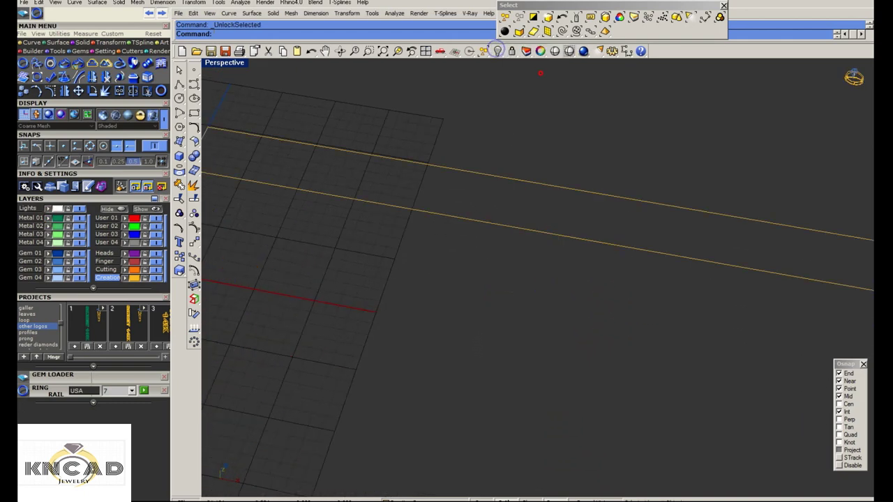
pyautogui.click(406, 200)
pyautogui.click(179, 157)
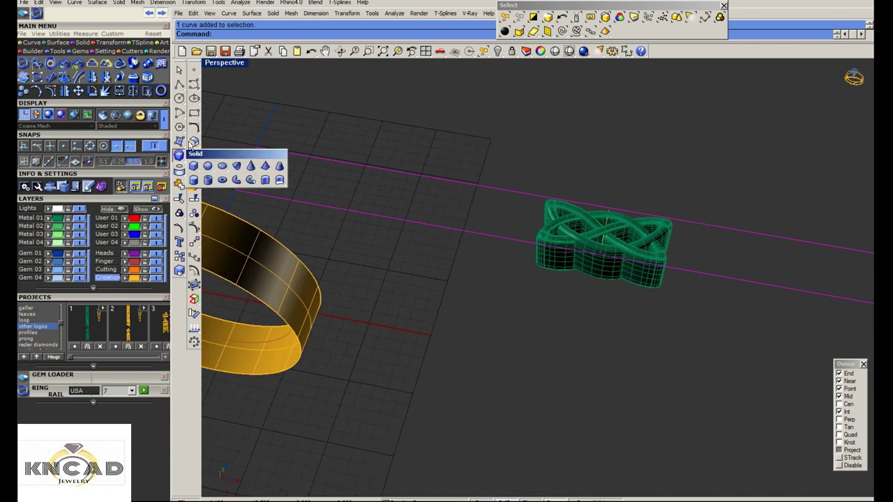
pyautogui.click(231, 155)
pyautogui.moveTo(556, 219); pyautogui.dragTo(467, 203, button='right')
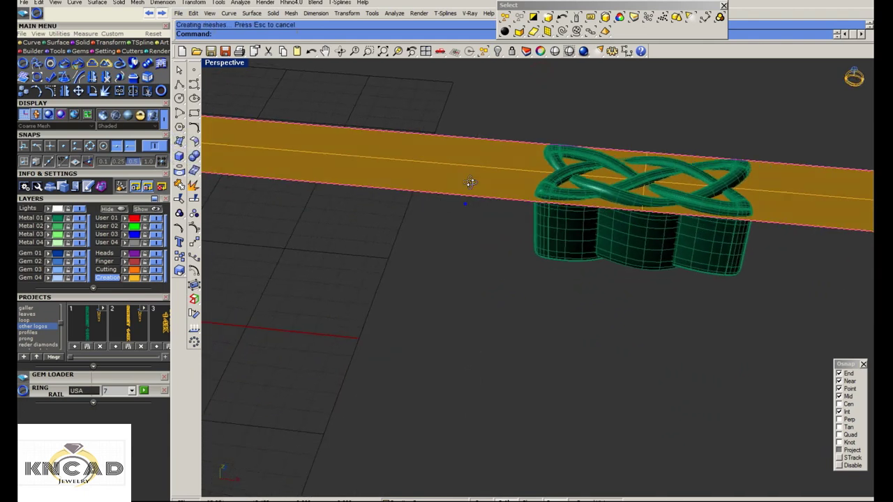
# Lower the knot and gem cutters in the Front view so they sit in the strip
pyautogui.click(712, 260)
pyautogui.doubleClick(229, 67)
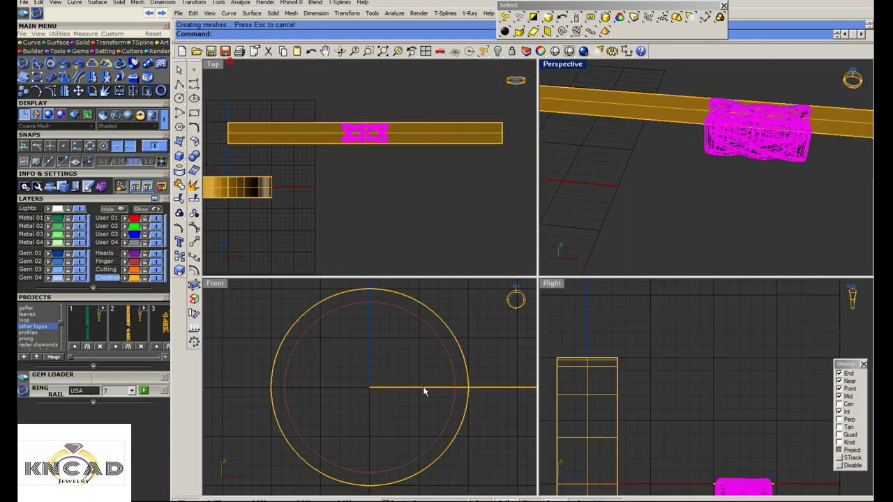
pyautogui.scroll(-3, 424, 389)
pyautogui.scroll(3, 419, 356)
pyautogui.scroll(3, 418, 346)
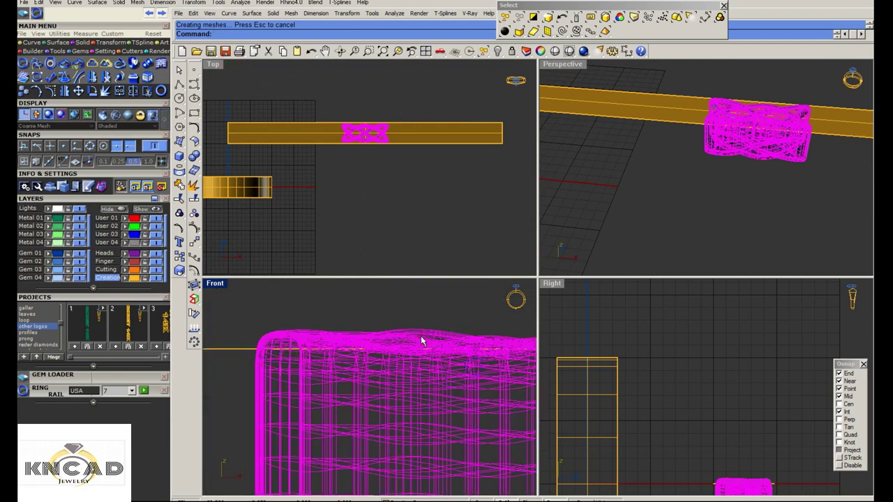
pyautogui.moveTo(418, 342); pyautogui.dragTo(419, 334)
pyautogui.scroll(-3, 359, 303)
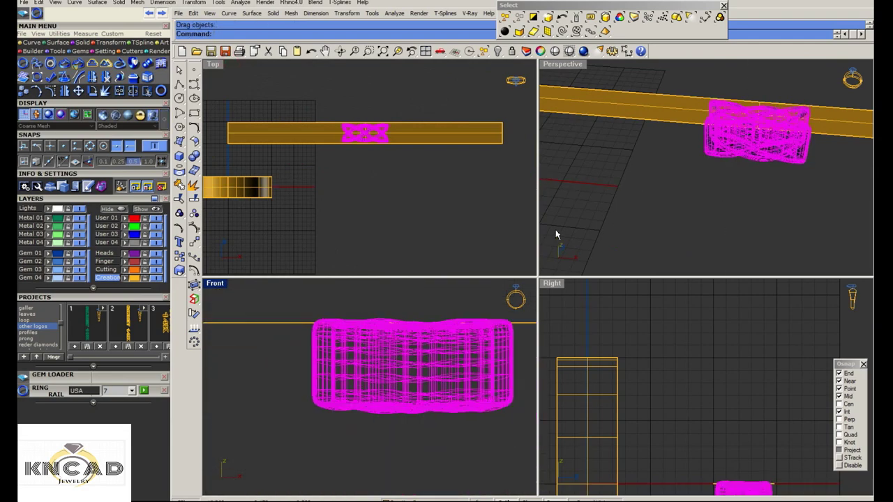
pyautogui.doubleClick(563, 65)
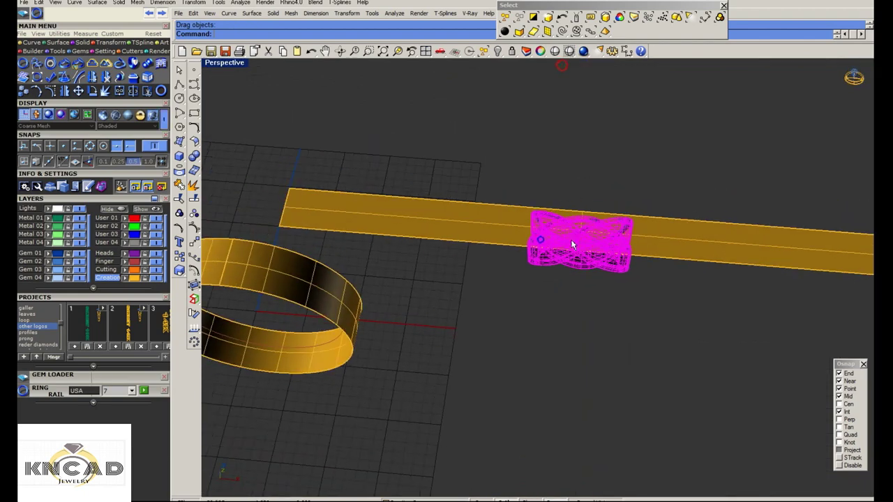
pyautogui.scroll(3, 537, 239)
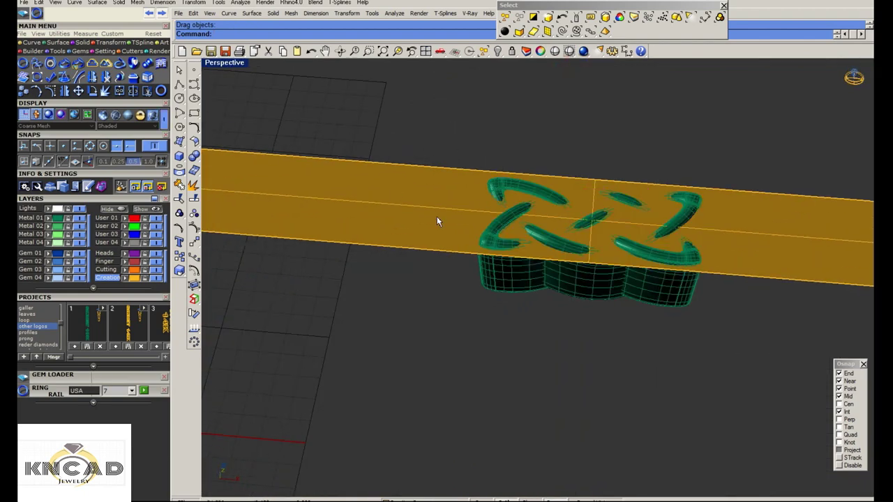
pyautogui.doubleClick(217, 64)
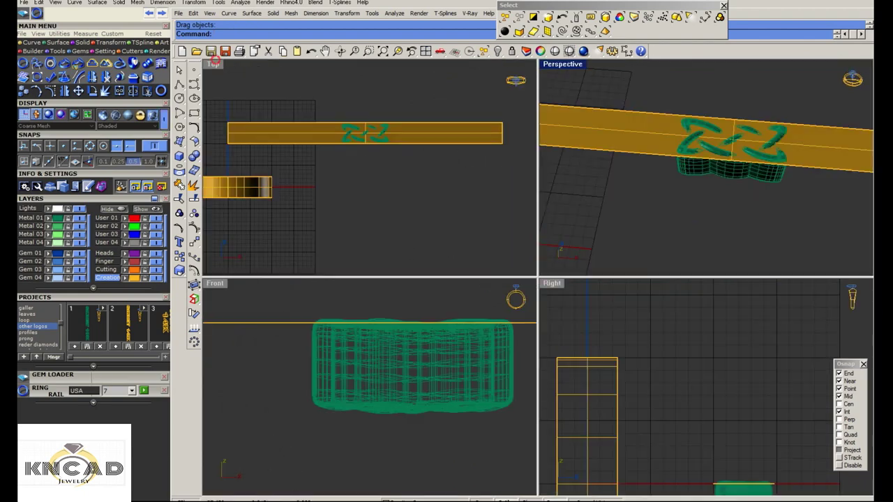
pyautogui.doubleClick(563, 64)
pyautogui.scroll(-2, 560, 65)
pyautogui.scroll(2, 585, 243)
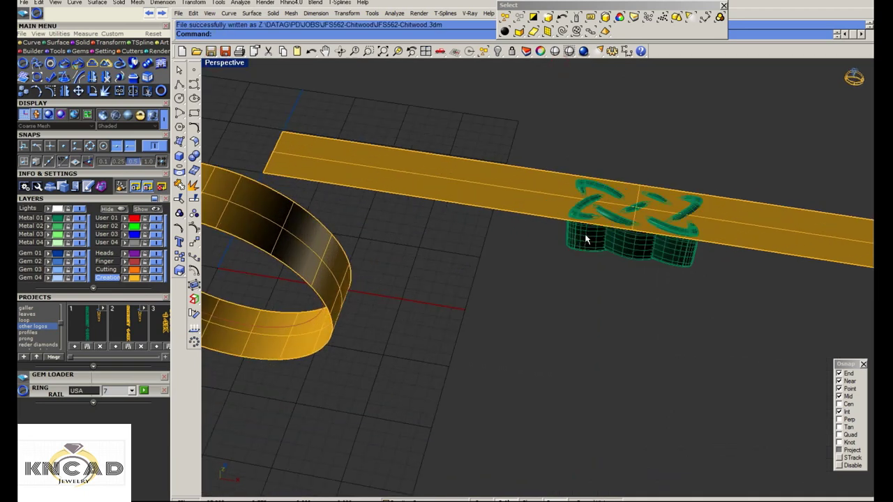
pyautogui.write('Flo')
# Start flowing the knot along a curve, then cancel that command
pyautogui.press('Return')
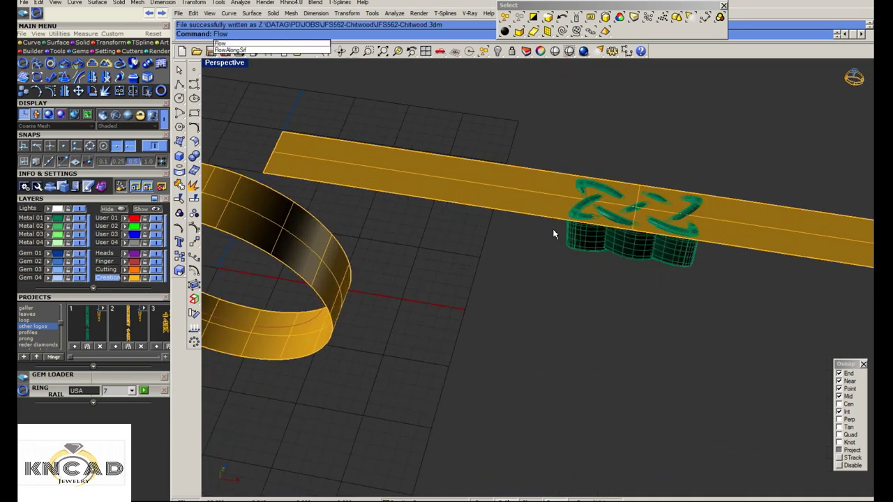
pyautogui.scroll(2, 592, 245)
pyautogui.click(590, 248)
pyautogui.press('Return')
pyautogui.scroll(-4, 542, 203)
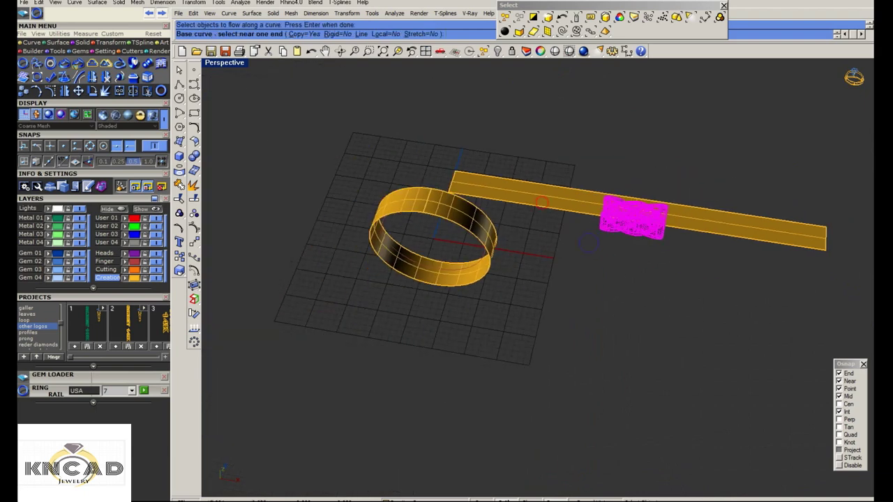
pyautogui.scroll(1, 544, 202)
pyautogui.press('Escape')
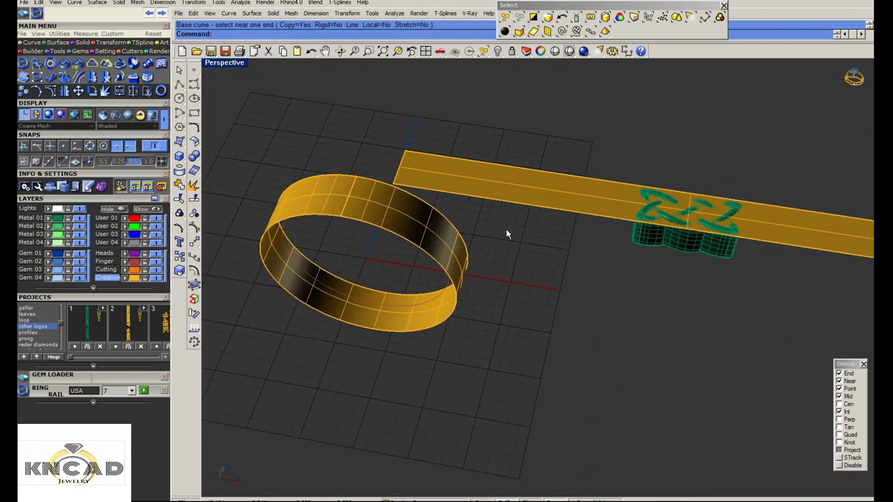
# Flow the knot along a surface, from the flat strip base onto the ring band
pyautogui.write('Flow')
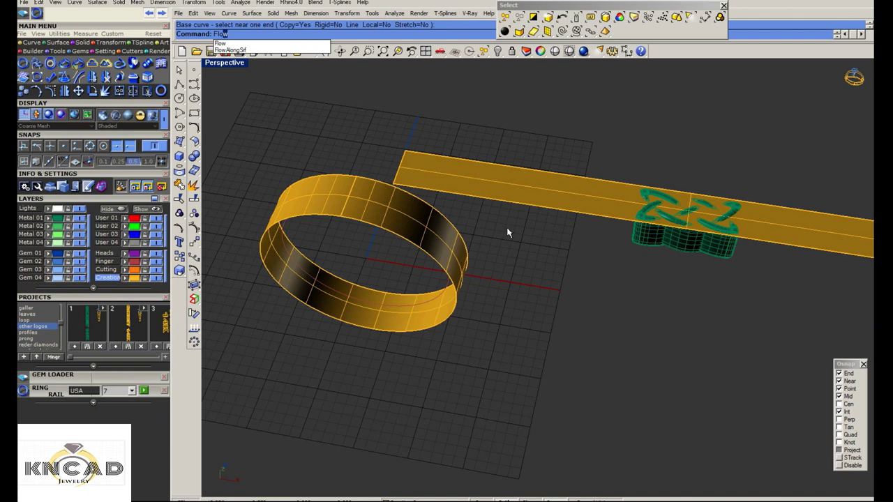
pyautogui.click(230, 50)
pyautogui.scroll(2, 544, 195)
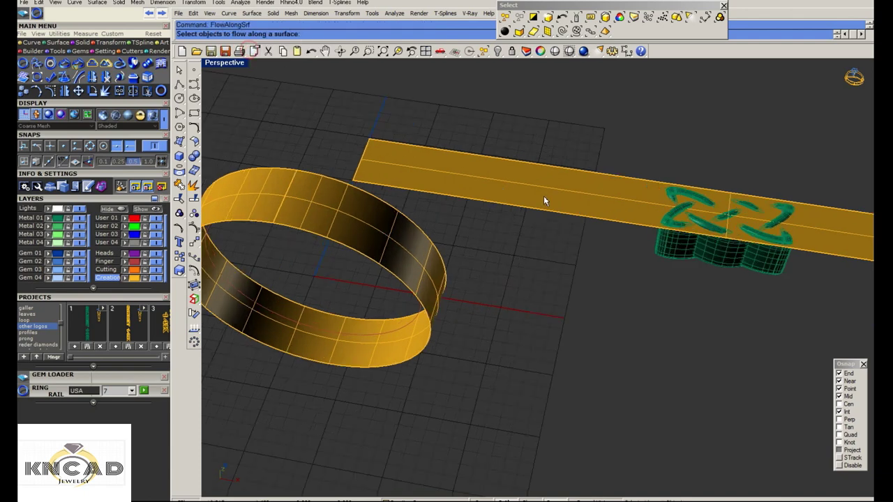
pyautogui.click(544, 194)
pyautogui.scroll(-2, 595, 196)
pyautogui.scroll(1, 423, 208)
pyautogui.click(423, 207)
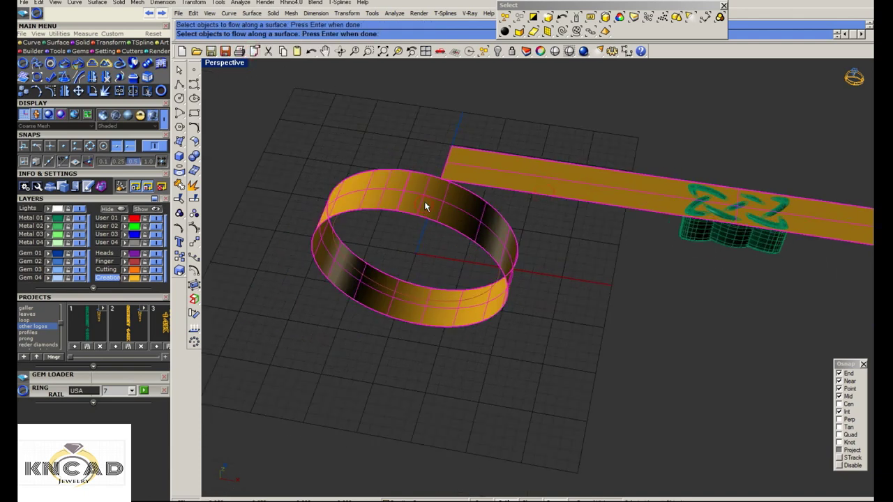
pyautogui.press('Escape')
pyautogui.click(706, 236)
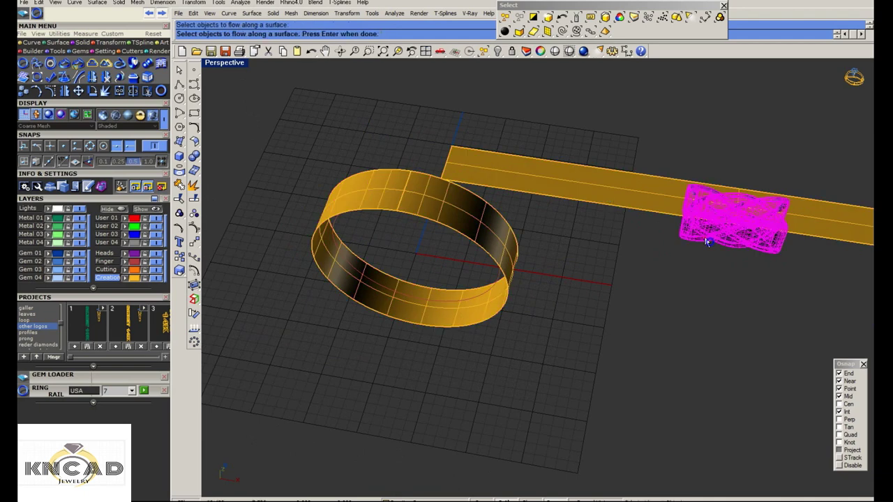
pyautogui.press('Return')
pyautogui.click(633, 207)
pyautogui.click(424, 202)
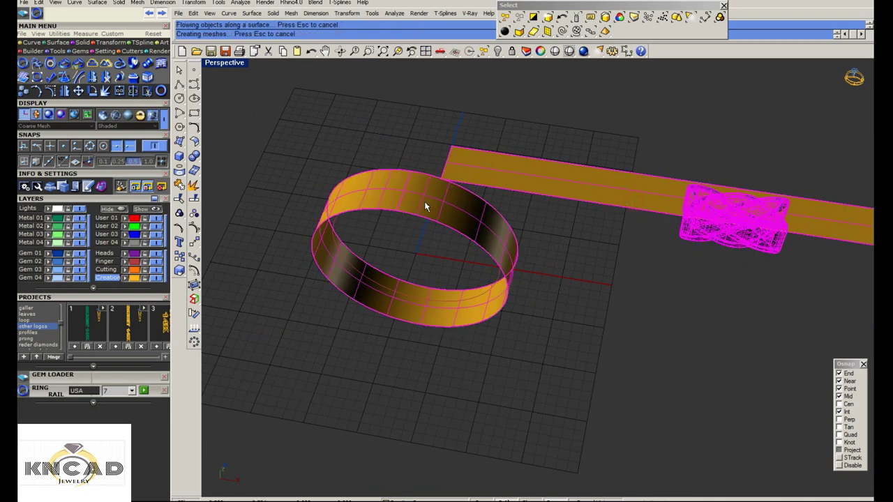
# Hide the flat strip and the original knot
pyautogui.moveTo(429, 271)
pyautogui.mouseDown(button='right')
pyautogui.moveTo(493, 270)
pyautogui.moveTo(432, 279)
pyautogui.mouseUp(button='right')
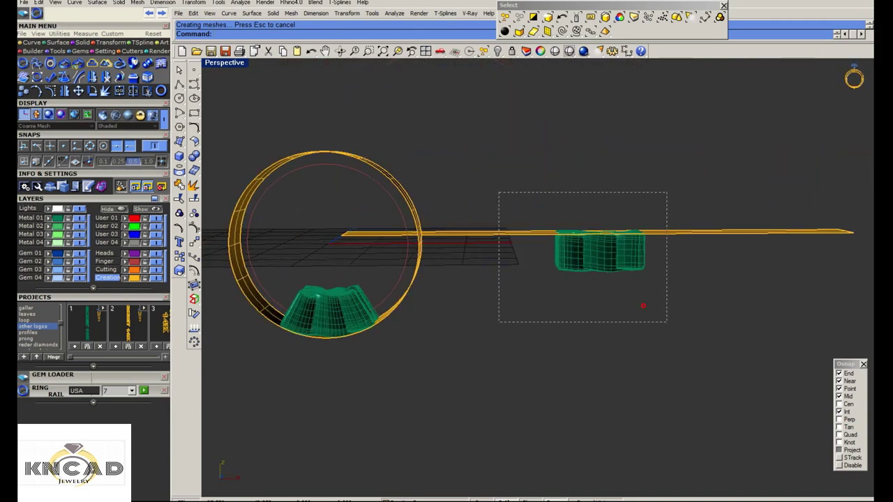
pyautogui.moveTo(666, 322); pyautogui.dragTo(499, 193)
pyautogui.moveTo(560, 255); pyautogui.dragTo(574, 235, button='right')
pyautogui.hotkey('ctrl', 'h')
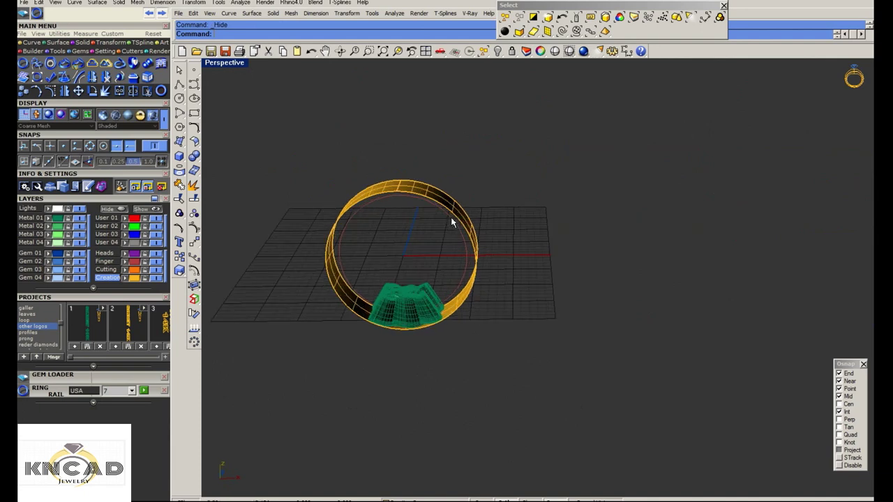
pyautogui.moveTo(452, 222)
pyautogui.mouseDown(button='right')
pyautogui.moveTo(455, 309)
pyautogui.moveTo(458, 303)
pyautogui.mouseUp(button='right')
pyautogui.scroll(3, 458, 303)
# Hide the ring band so only the knot tile remains visible
pyautogui.click(538, 202)
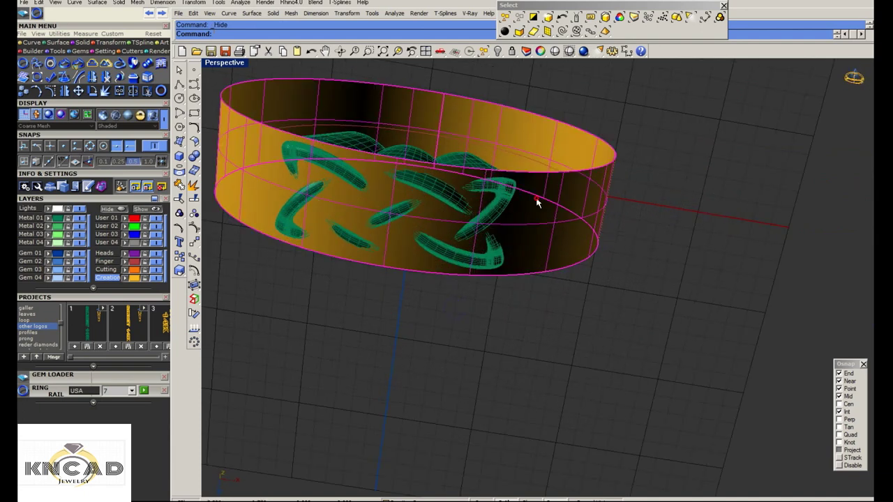
pyautogui.moveTo(537, 202); pyautogui.dragTo(515, 303, button='right')
pyautogui.scroll(-3, 514, 303)
pyautogui.write('hide')
pyautogui.press('Return')
# Finish the cut on the wrapped knot in the enlarged Front view and save the file
pyautogui.doubleClick(232, 63)
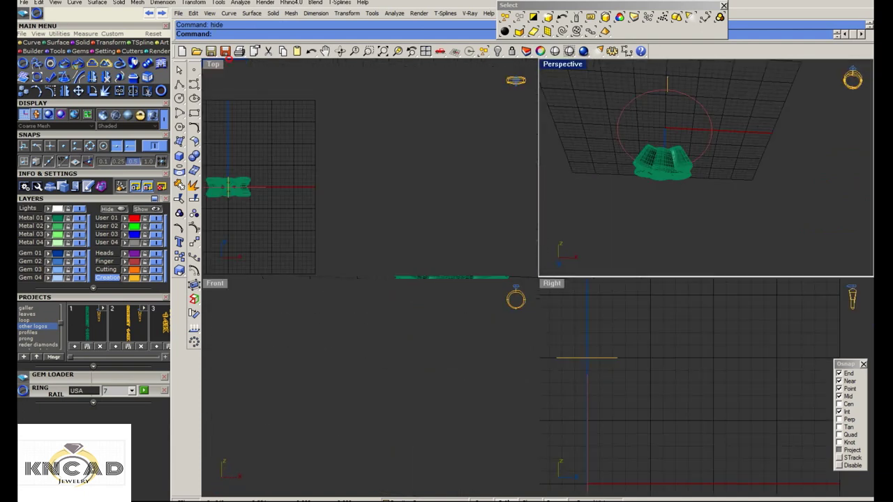
pyautogui.doubleClick(225, 284)
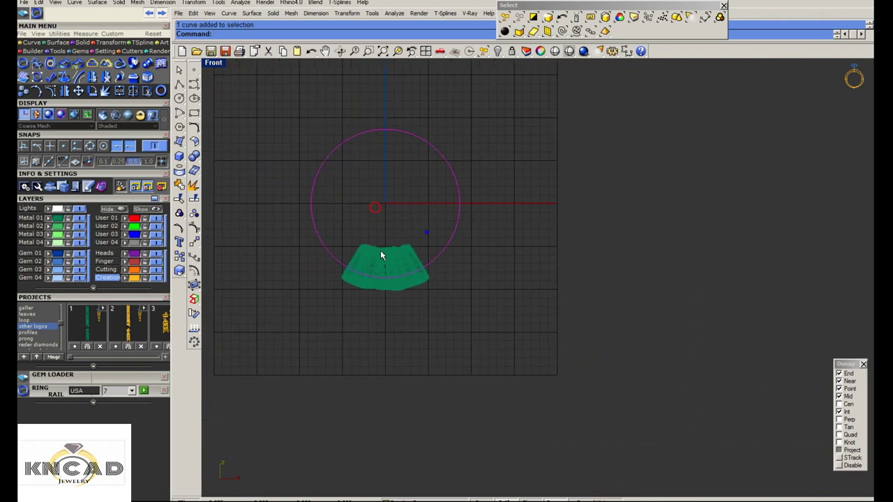
pyautogui.scroll(3, 380, 250)
pyautogui.click(375, 272)
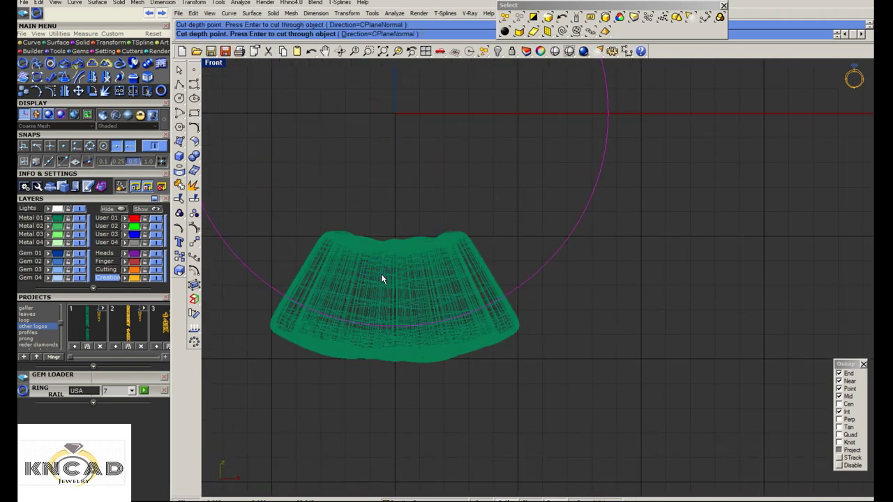
pyautogui.press('Return')
pyautogui.scroll(-1, 406, 274)
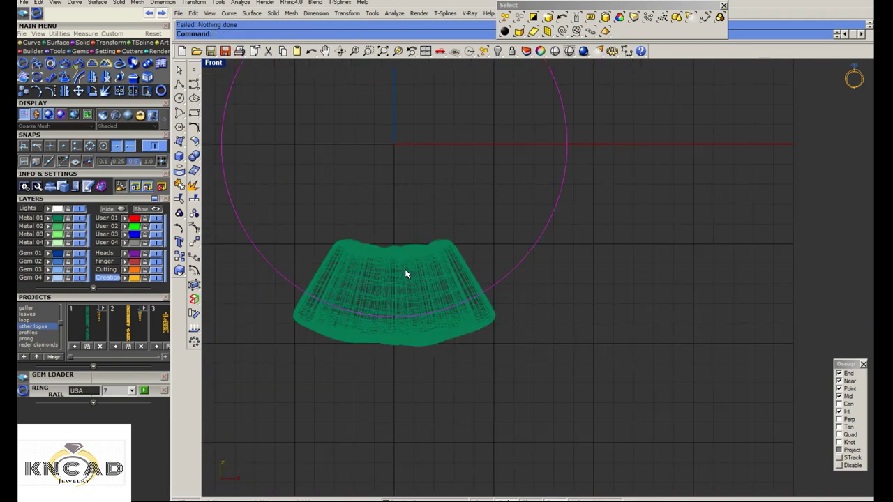
pyautogui.scroll(-1, 406, 274)
pyautogui.scroll(3, 418, 275)
pyautogui.hotkey('ctrl', 's')
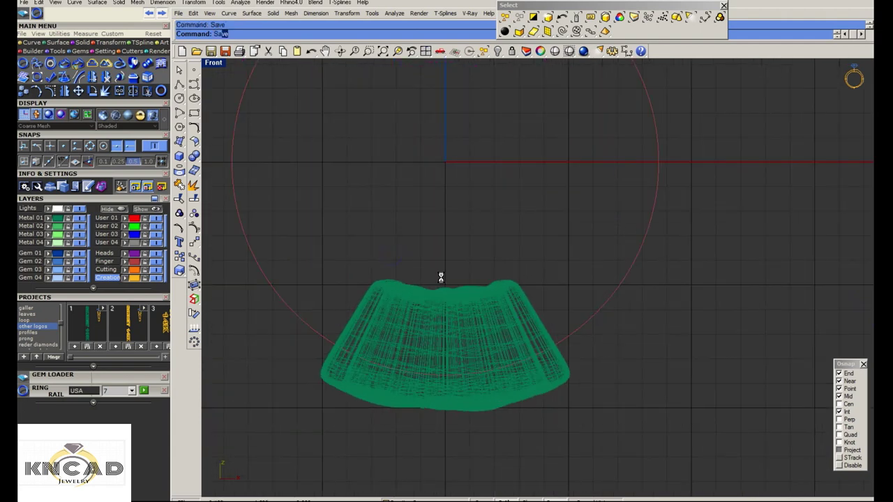
# Draw a horizontal polyline across the tile and trim away the part above it
pyautogui.click(179, 85)
pyautogui.scroll(2, 329, 311)
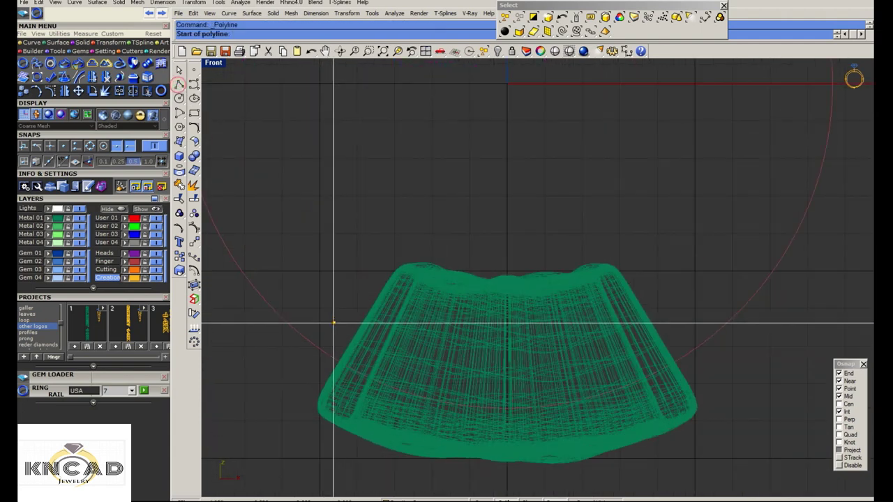
pyautogui.scroll(-3, 419, 293)
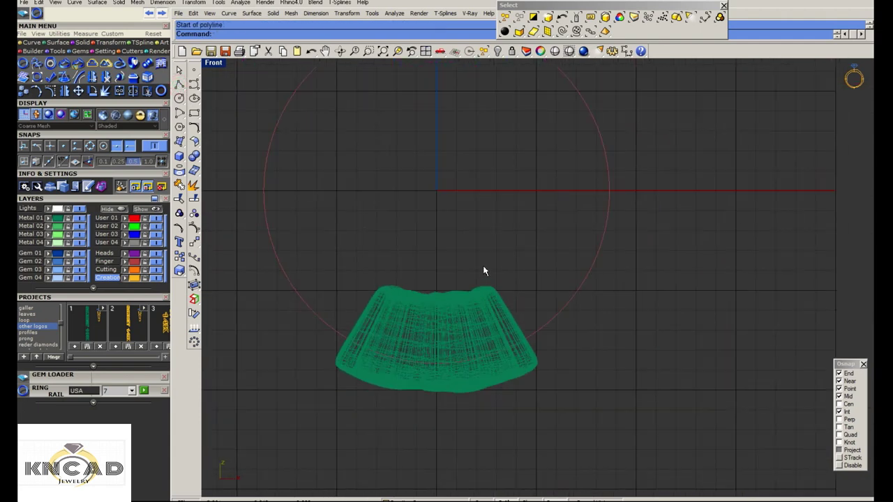
pyautogui.scroll(2, 369, 318)
pyautogui.click(338, 321)
pyautogui.click(613, 321)
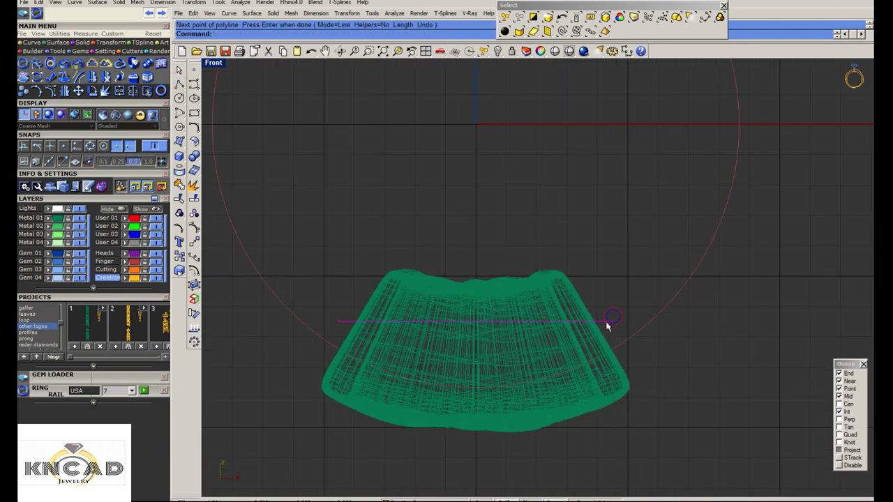
pyautogui.press('Return')
pyautogui.click(397, 300)
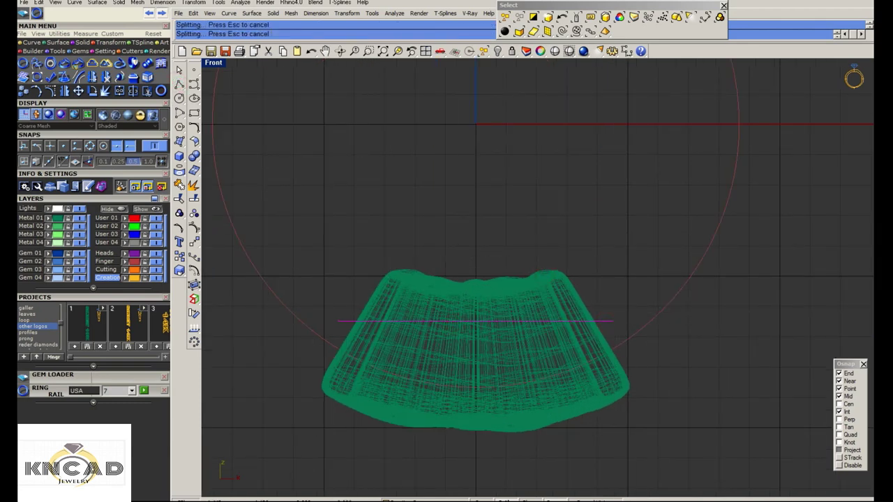
pyautogui.press('Return')
# Cap the trimmed knot tile's open ends into a closed solid
pyautogui.scroll(-2, 418, 311)
pyautogui.click(467, 331)
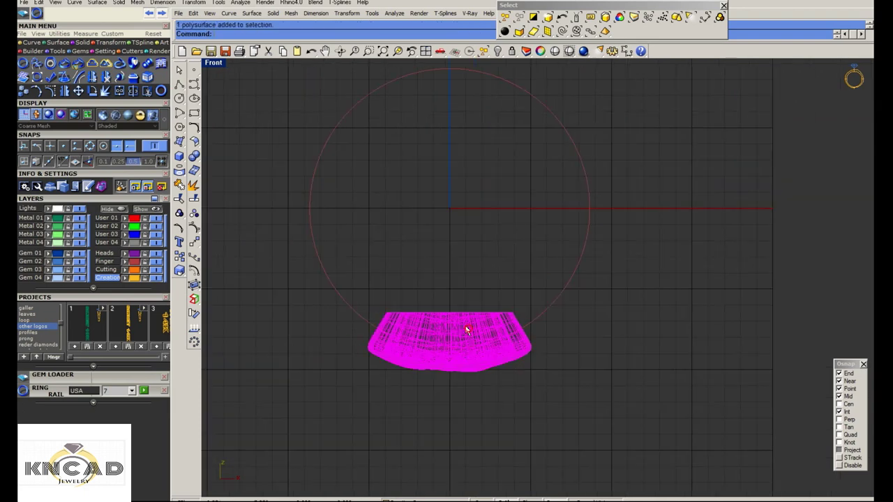
pyautogui.write('Cap')
pyautogui.press('Return')
# Try cutting the tile with the circle, save again, and return to four views
pyautogui.click(328, 268)
pyautogui.click(412, 316)
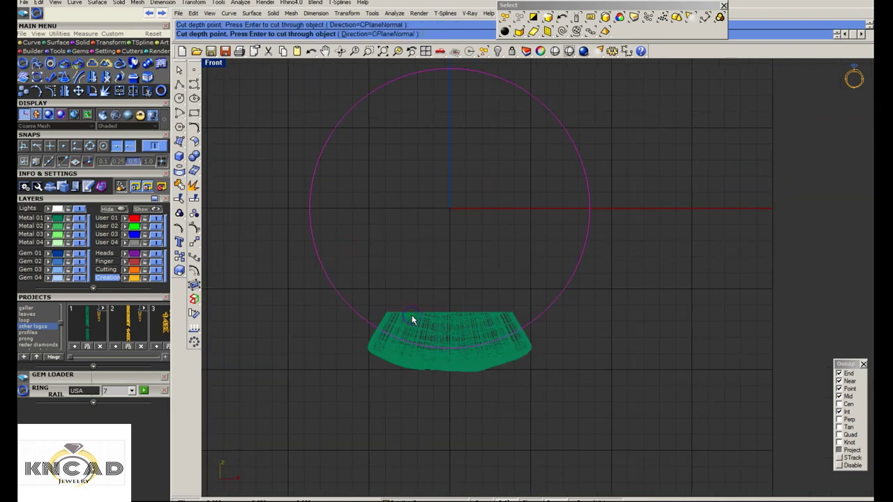
pyautogui.press('Return')
pyautogui.scroll(-2, 433, 312)
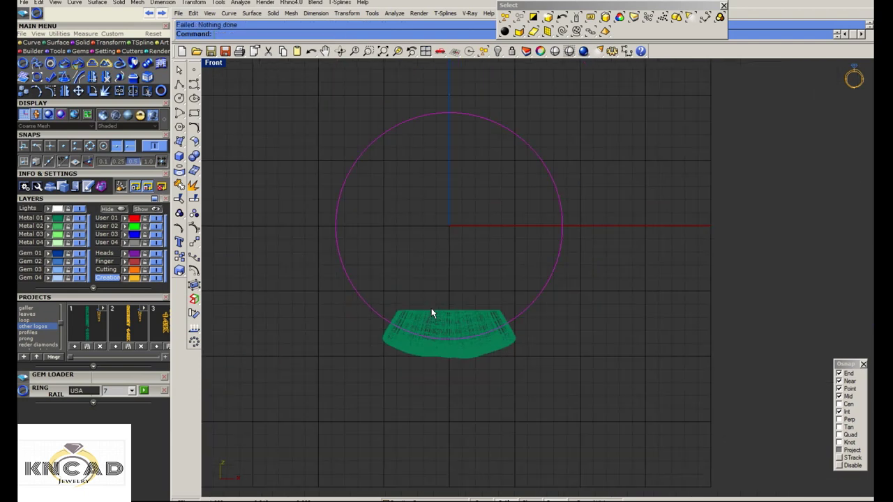
pyautogui.scroll(-2, 433, 312)
pyautogui.scroll(2, 449, 344)
pyautogui.hotkey('ctrl', 's')
pyautogui.click(449, 344)
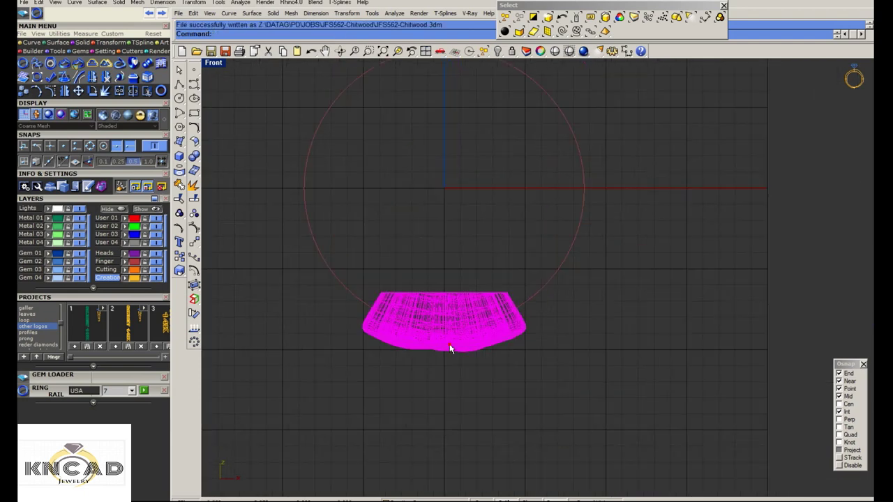
pyautogui.doubleClick(212, 63)
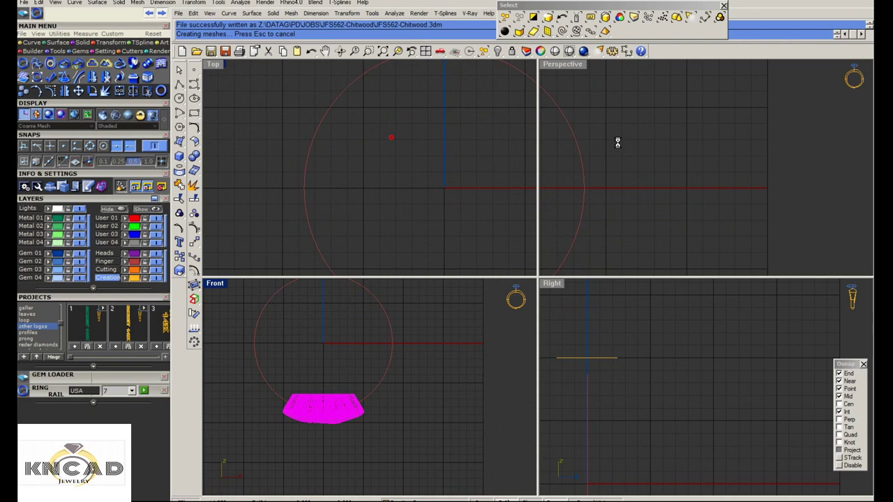
# Frame the ring circle and select the knot tile in the four-view layout
pyautogui.doubleClick(558, 62)
pyautogui.click(398, 51)
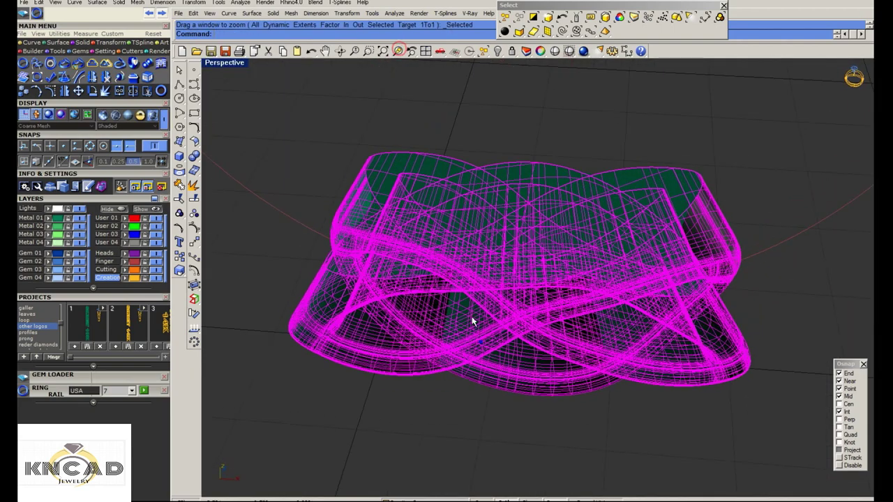
pyautogui.click(403, 285)
pyautogui.press('Return')
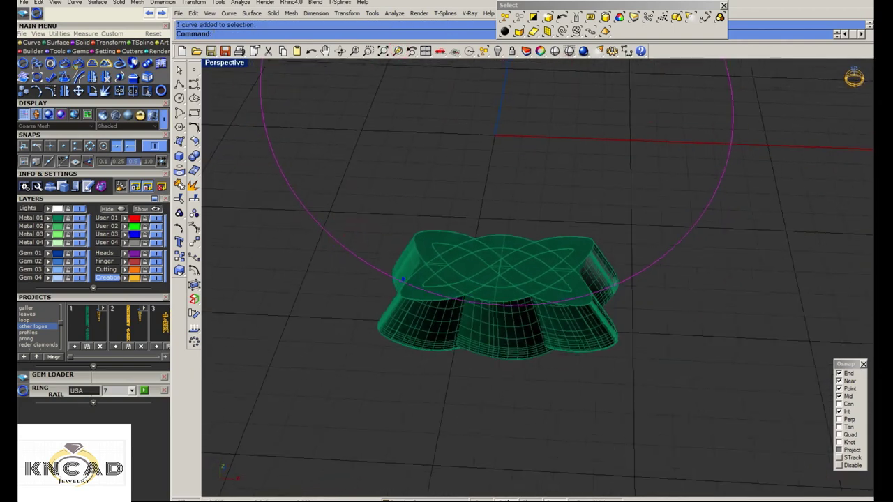
pyautogui.doubleClick(212, 65)
pyautogui.click(328, 412)
pyautogui.moveTo(309, 481); pyautogui.dragTo(349, 422, button='right')
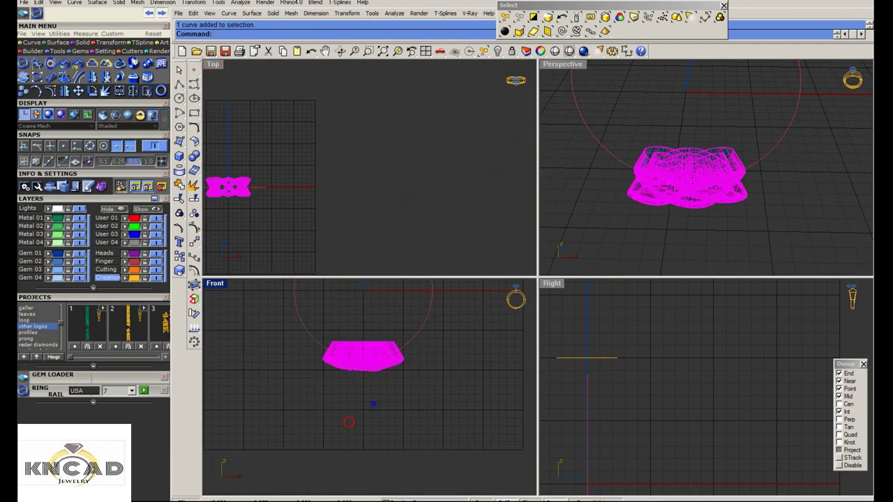
# Polar-array the knot tile around centre 0,0,0 into six copies
pyautogui.click(195, 340)
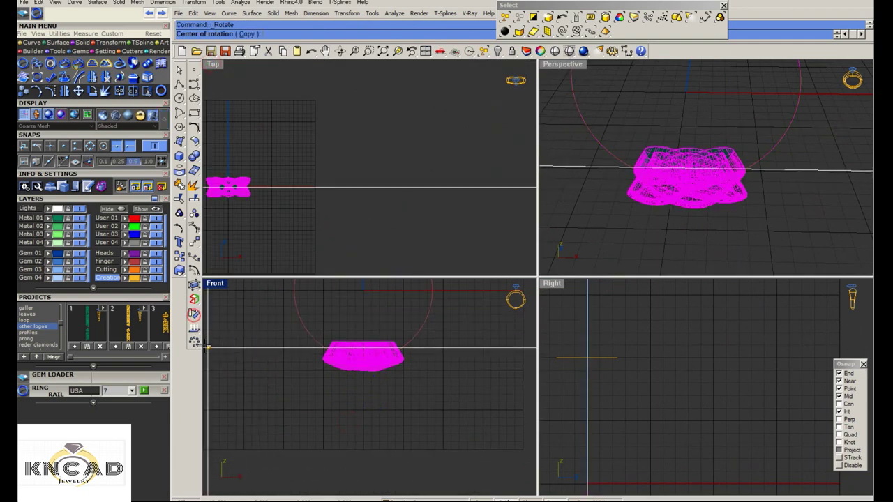
pyautogui.write('0,0,0')
pyautogui.press('Return')
pyautogui.moveTo(285, 388); pyautogui.dragTo(312, 410, button='right')
pyautogui.write('6')
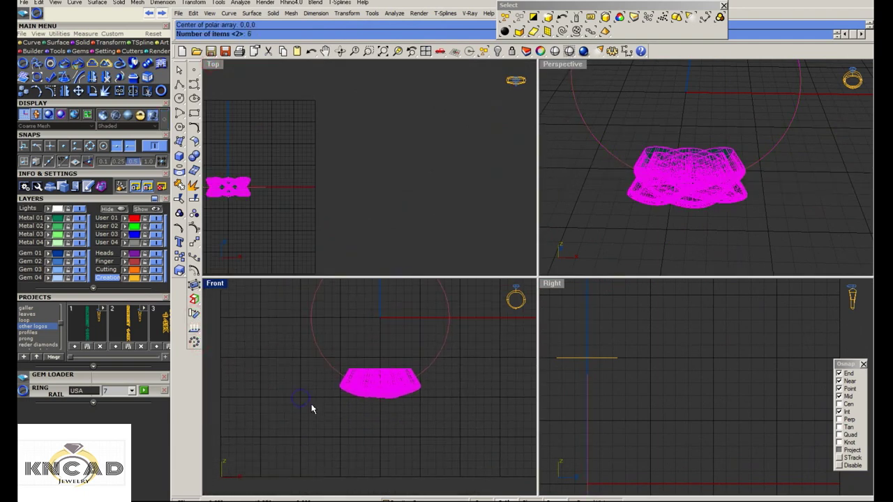
pyautogui.press('Return')
pyautogui.press('Return')
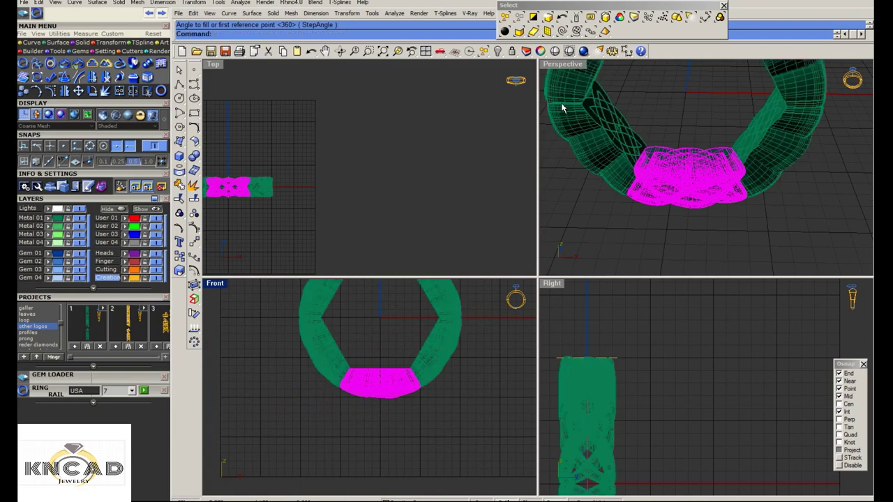
# Preview the six-piece band rendered in Perspective, undoing and redoing the array to compare
pyautogui.doubleClick(561, 64)
pyautogui.click(555, 51)
pyautogui.moveTo(593, 174)
pyautogui.mouseDown(button='right')
pyautogui.moveTo(631, 275)
pyautogui.moveTo(555, 260)
pyautogui.moveTo(392, 318)
pyautogui.moveTo(462, 285)
pyautogui.moveTo(634, 249)
pyautogui.moveTo(478, 147)
pyautogui.moveTo(490, 257)
pyautogui.moveTo(464, 317)
pyautogui.moveTo(618, 305)
pyautogui.moveTo(614, 223)
pyautogui.moveTo(457, 252)
pyautogui.mouseUp(button='right')
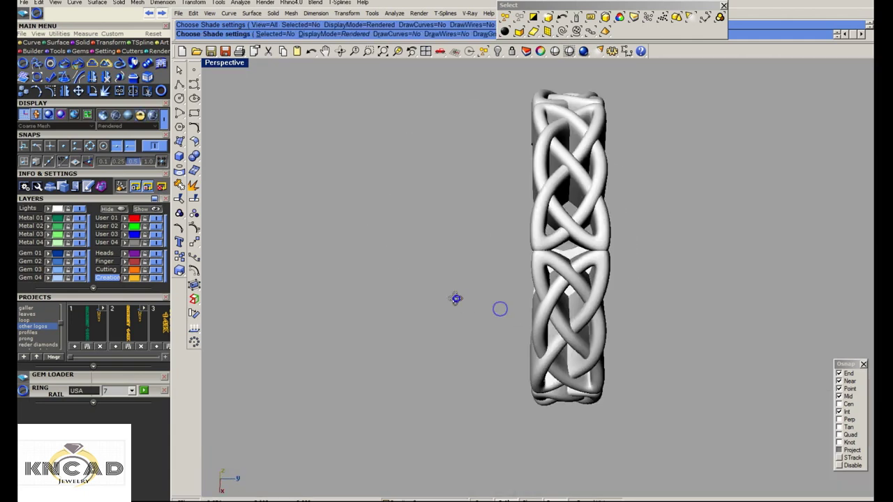
pyautogui.hotkey('ctrl', 'z')
pyautogui.hotkey('ctrl', 'z')
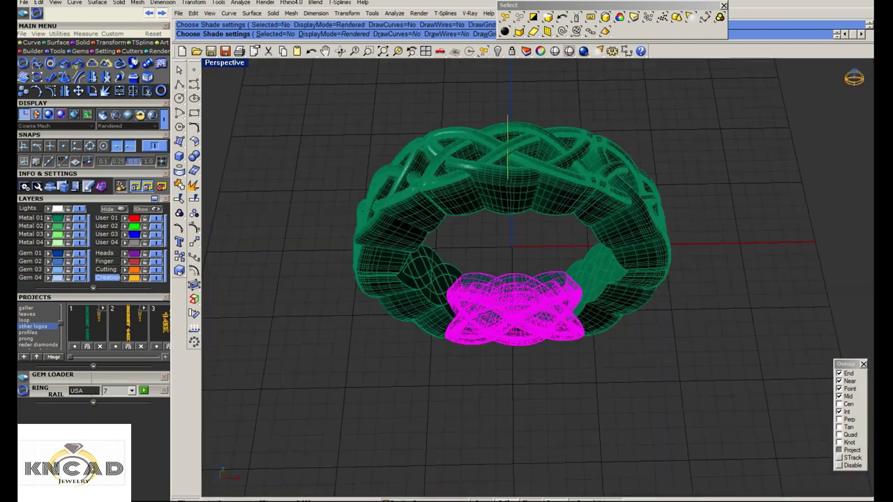
pyautogui.hotkey('ctrl', 'z')
pyautogui.hotkey('ctrl', 'y')
pyautogui.moveTo(595, 240); pyautogui.dragTo(562, 241, button='right')
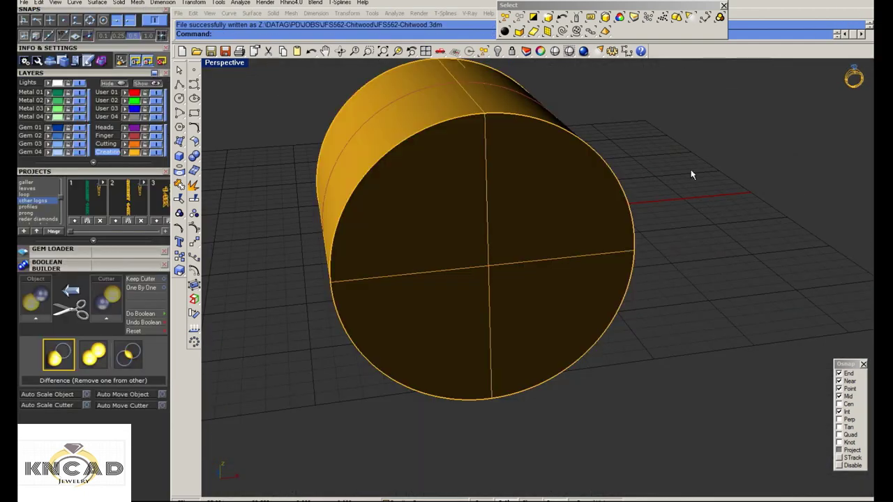
# In Boolean Builder, set the knot tile as Object, the gold cylinder as Cutter, and run it
pyautogui.moveTo(691, 170); pyautogui.dragTo(567, 234, button='right')
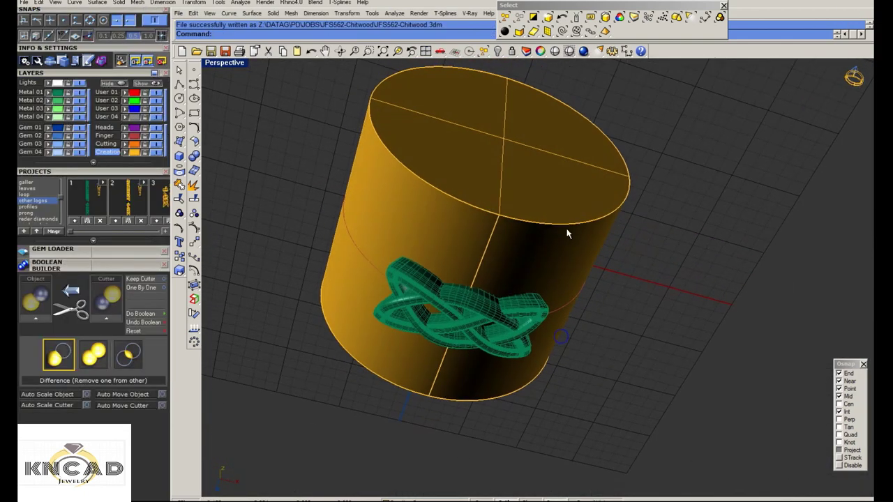
pyautogui.click(453, 315)
pyautogui.click(33, 300)
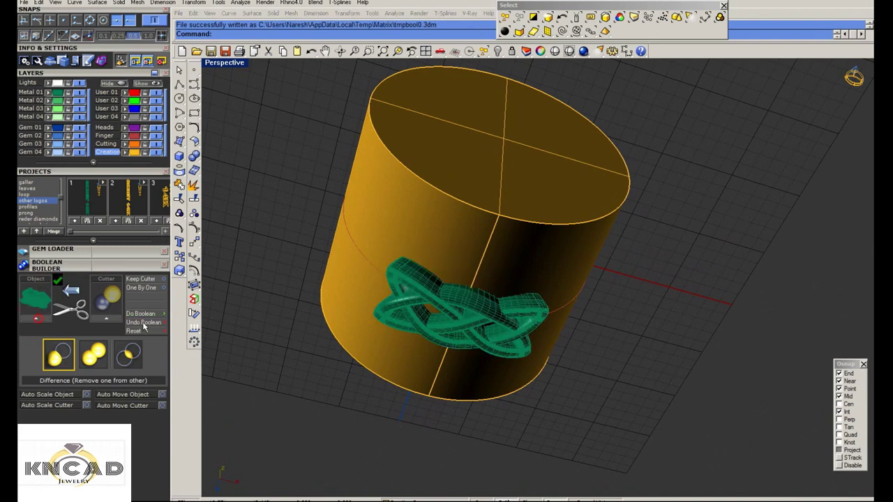
pyautogui.click(129, 314)
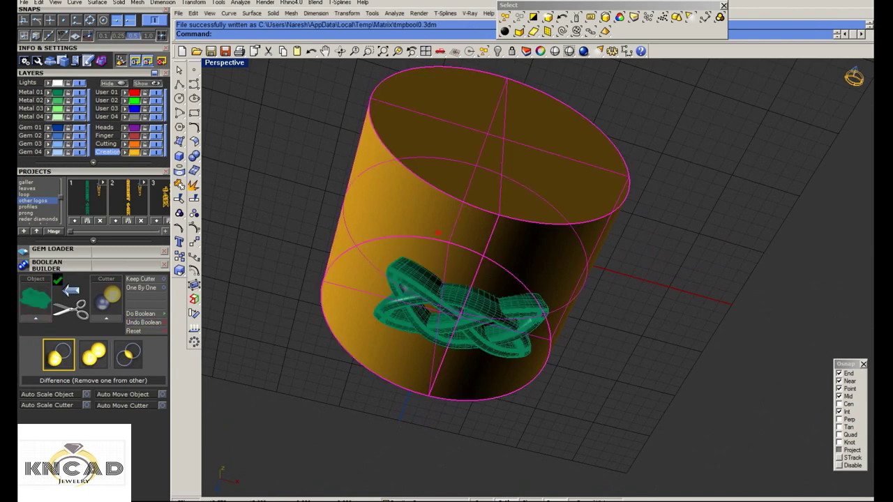
pyautogui.click(106, 317)
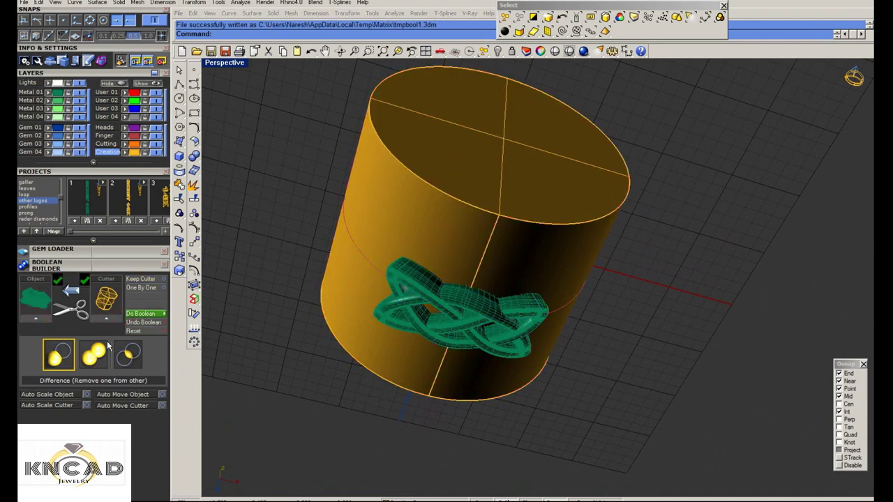
pyautogui.click(155, 314)
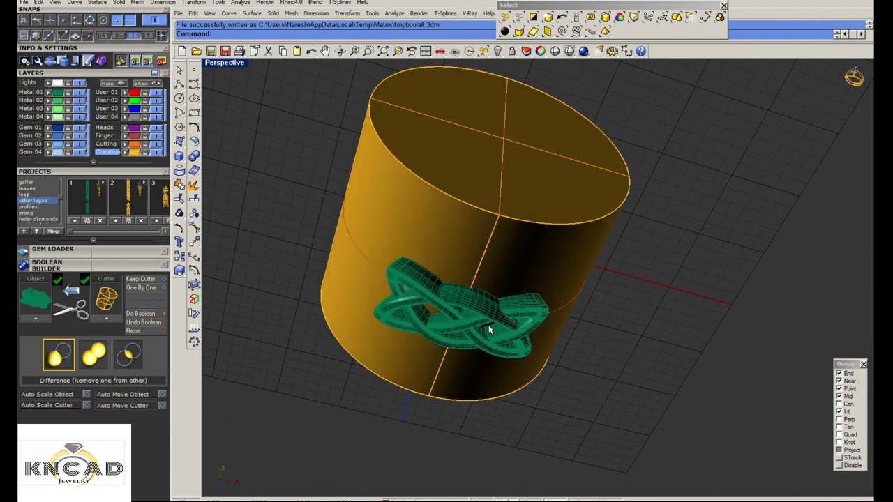
# Retry BooleanDifference of the tile minus the cylinder from four views; it fails
pyautogui.click(460, 230)
pyautogui.doubleClick(224, 64)
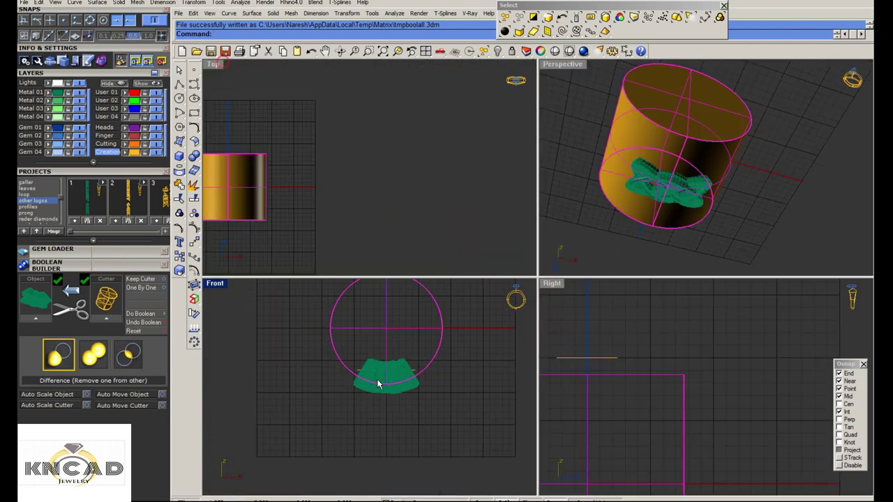
pyautogui.click(502, 343)
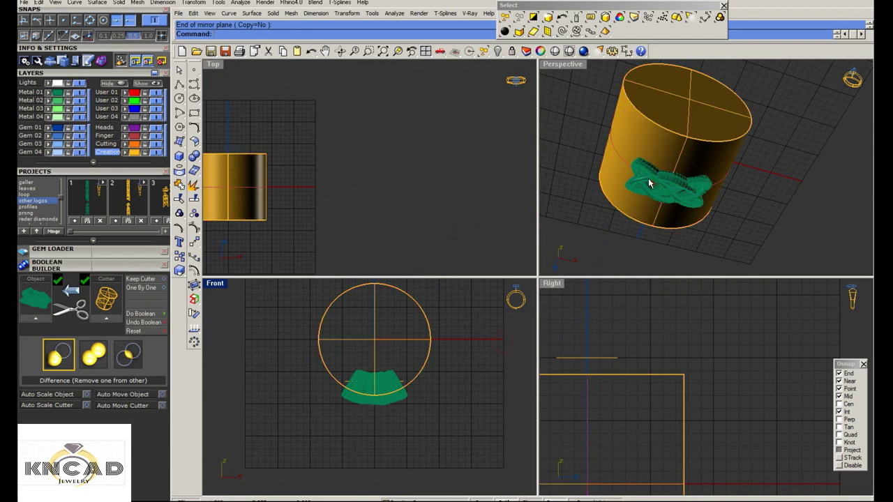
pyautogui.click(672, 197)
pyautogui.click(681, 139)
pyautogui.press('Return')
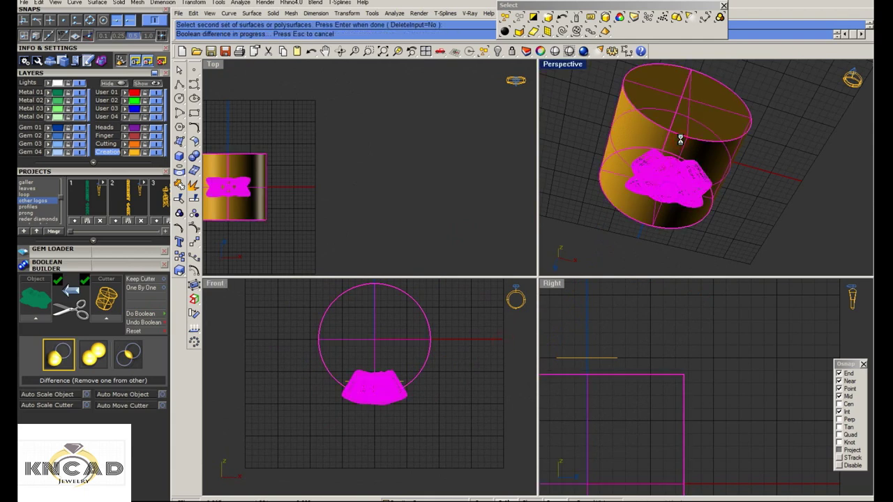
pyautogui.click(683, 143)
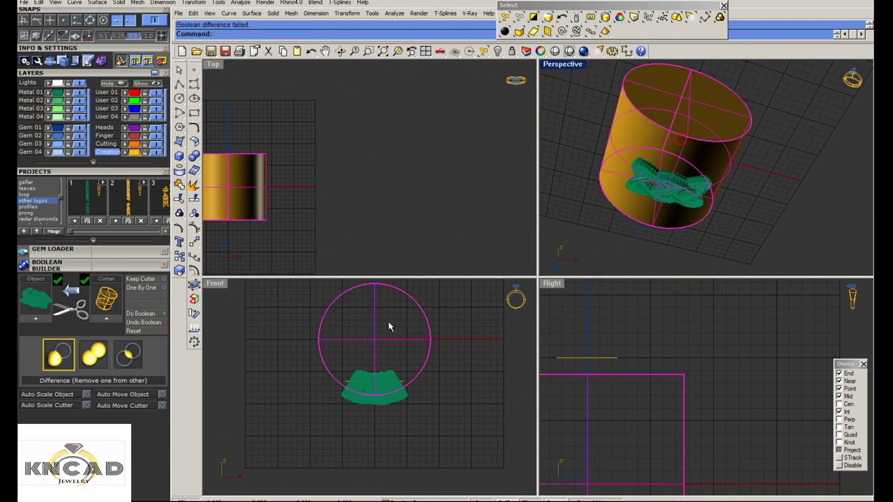
pyautogui.click(312, 370)
pyautogui.click(357, 396)
# Run Do Boolean in Boolean Builder to cut the gold cylinder from the green knot piece
pyautogui.click(42, 323)
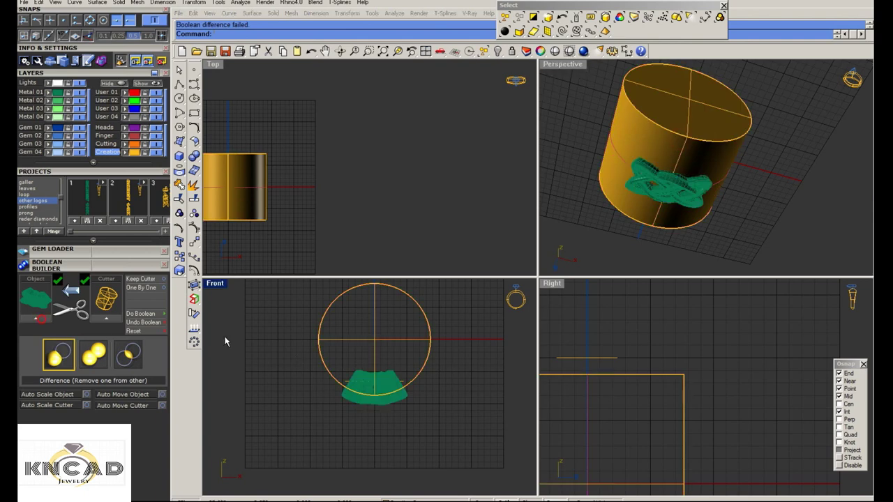
pyautogui.click(332, 344)
pyautogui.click(129, 326)
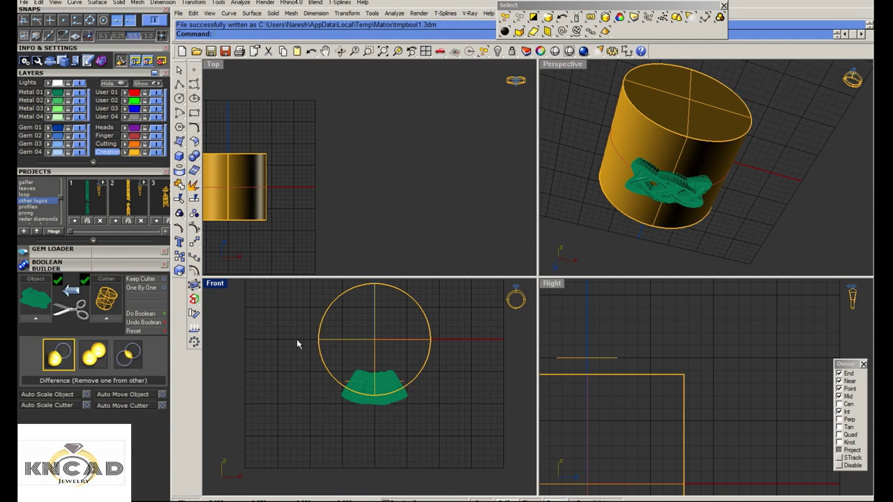
pyautogui.click(139, 313)
# Crossing-select the leftover gold cylinder in Front view and delete it
pyautogui.scroll(5, 351, 383)
pyautogui.scroll(-2, 359, 384)
pyautogui.scroll(-2, 358, 383)
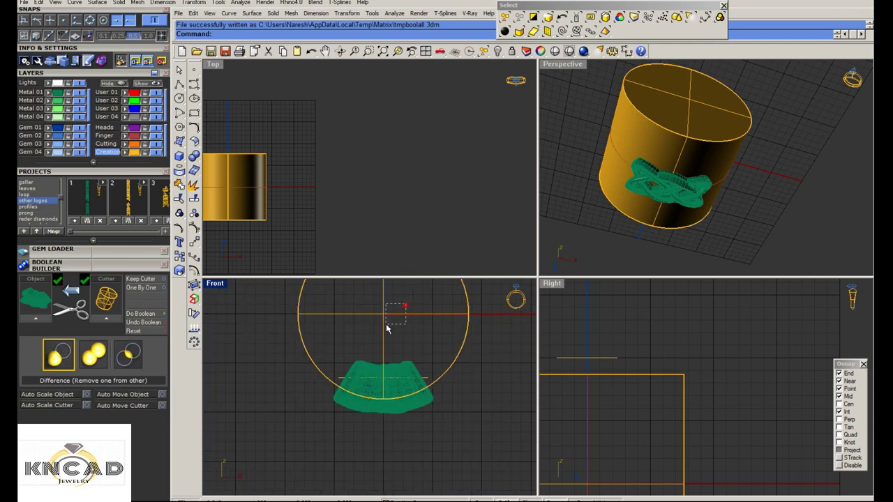
pyautogui.moveTo(386, 324); pyautogui.dragTo(385, 325)
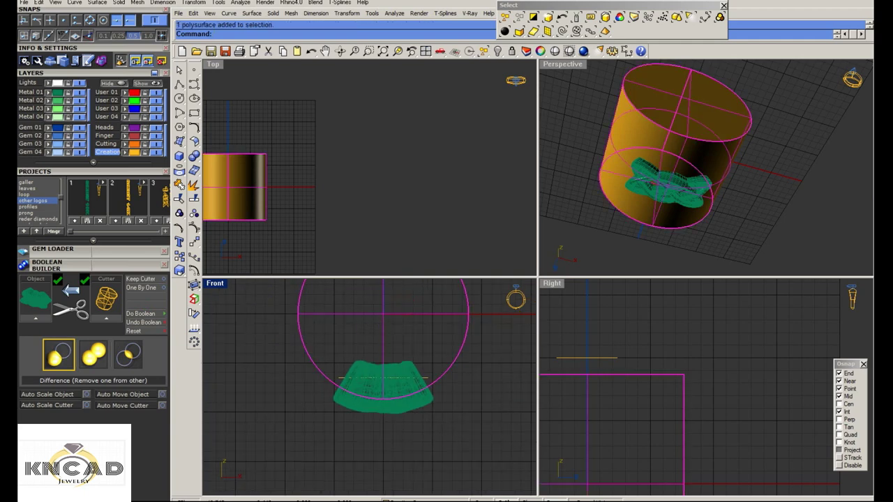
pyautogui.press('Delete')
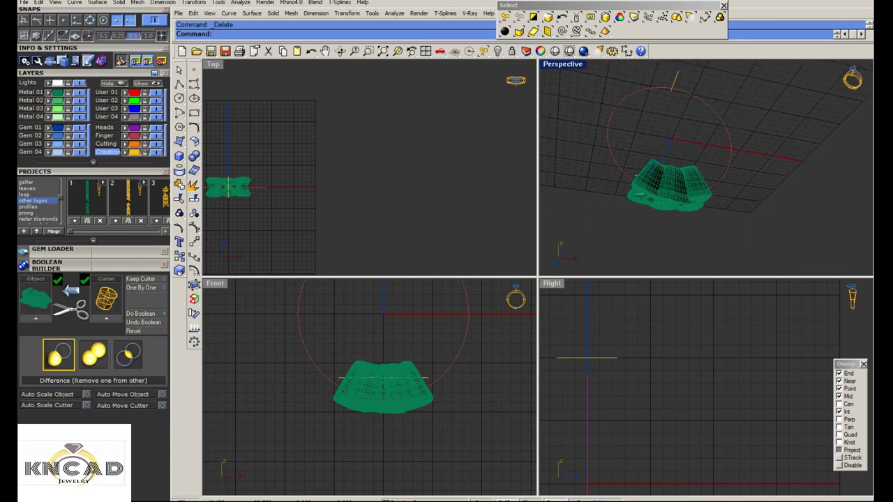
# Add a new Notepad line starting 'if boolen diffrence does not' for the split-the-knot tip
pyautogui.click(708, 195)
pyautogui.press('Return')
pyautogui.press('Return')
pyautogui.write('if b')
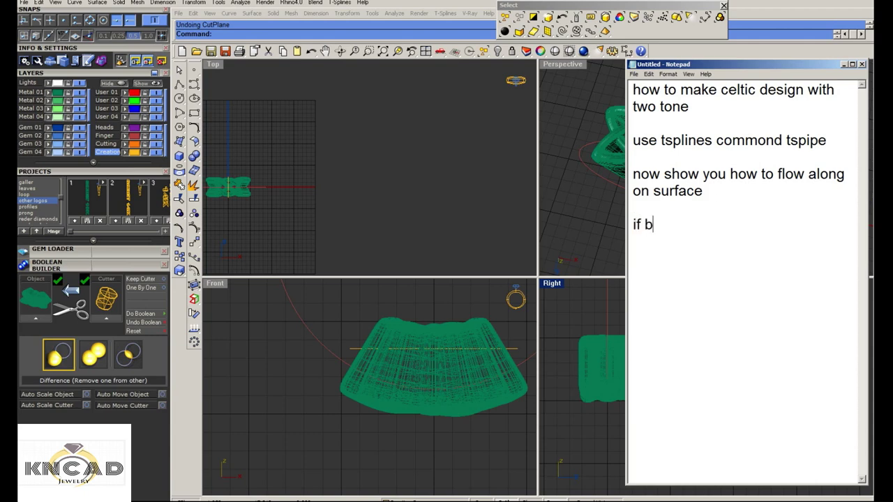
pyautogui.write('ool')
pyautogui.write('en diffrence does not ')
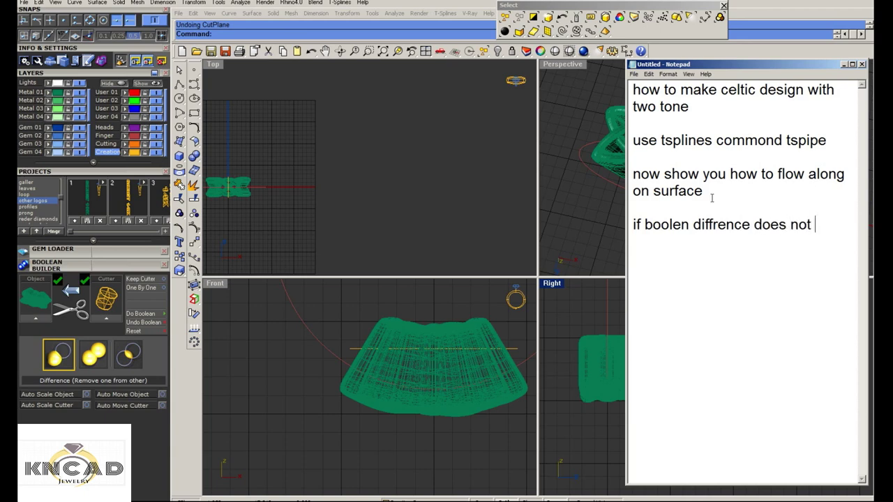
pyautogui.write('work th')
pyautogui.write('en split')
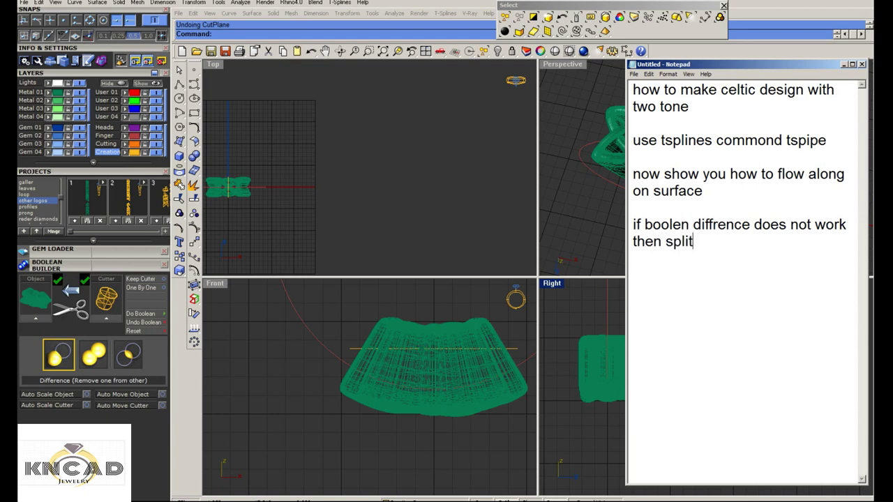
pyautogui.write(' in all parts l')
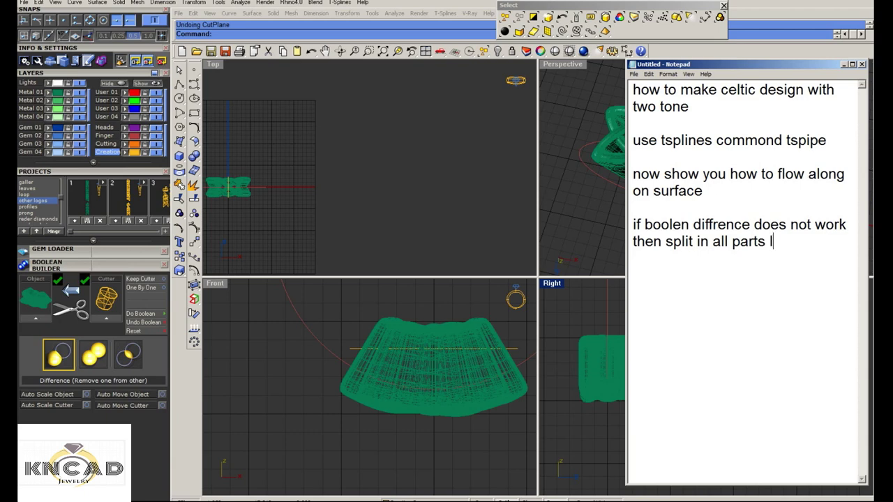
pyautogui.write('et show you plz')
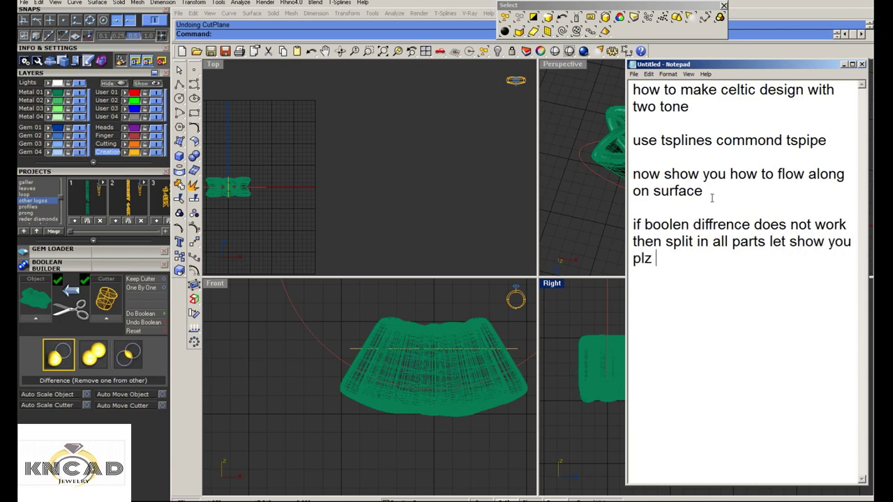
pyautogui.write('k it')
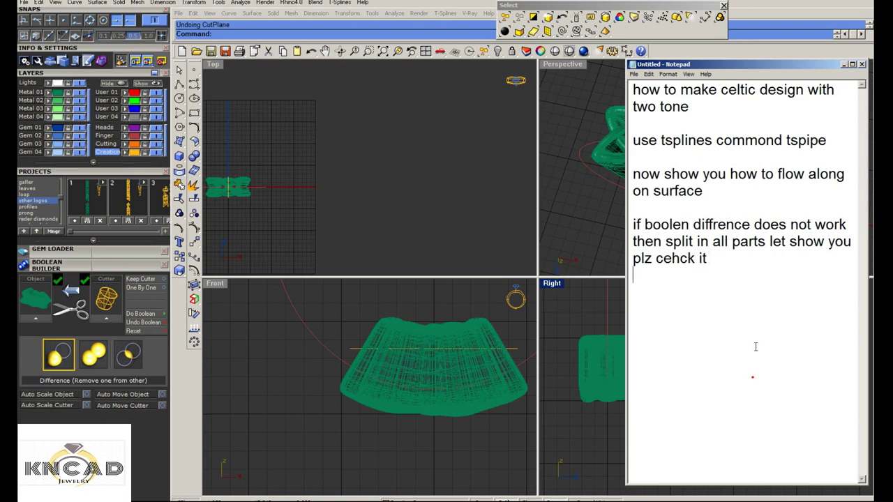
# Back in Rhino, create a cut plane through the knot in the Front view
pyautogui.click(843, 64)
pyautogui.click(354, 352)
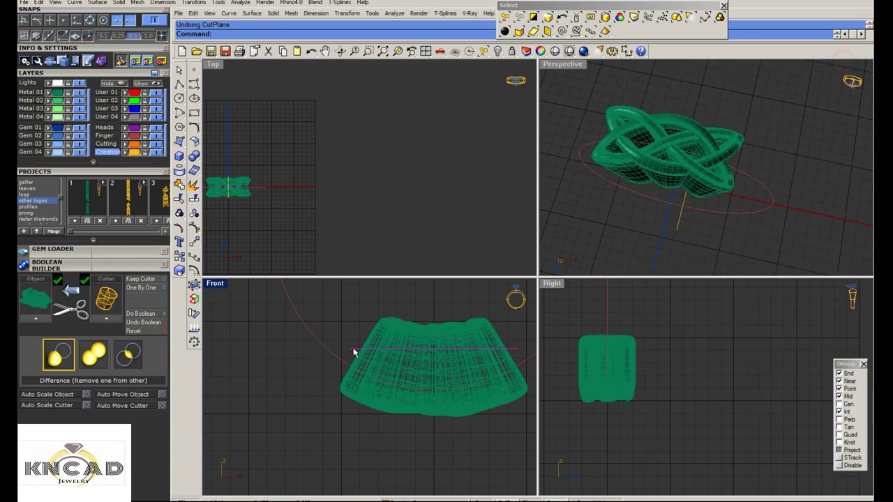
pyautogui.press('Return')
pyautogui.moveTo(335, 314); pyautogui.dragTo(460, 404)
pyautogui.press('Return')
pyautogui.click(619, 455)
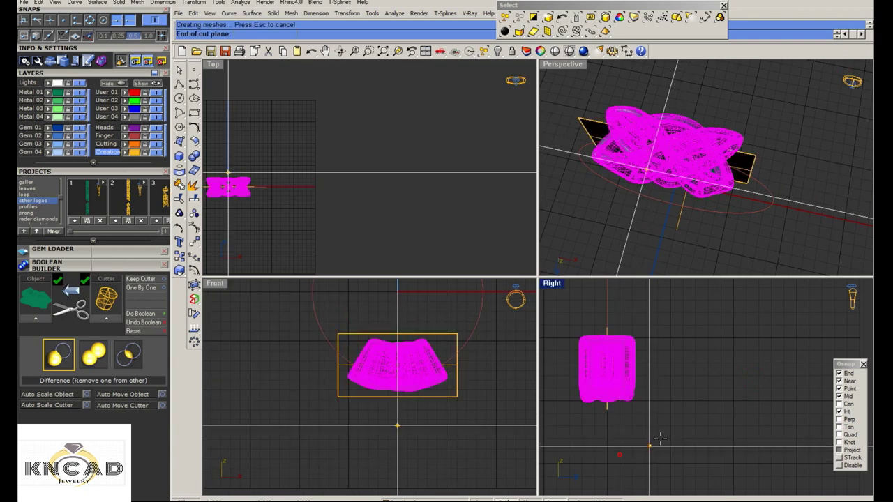
pyautogui.click(660, 439)
# Split the knot with the cut plane into six pieces
pyautogui.write('Spl')
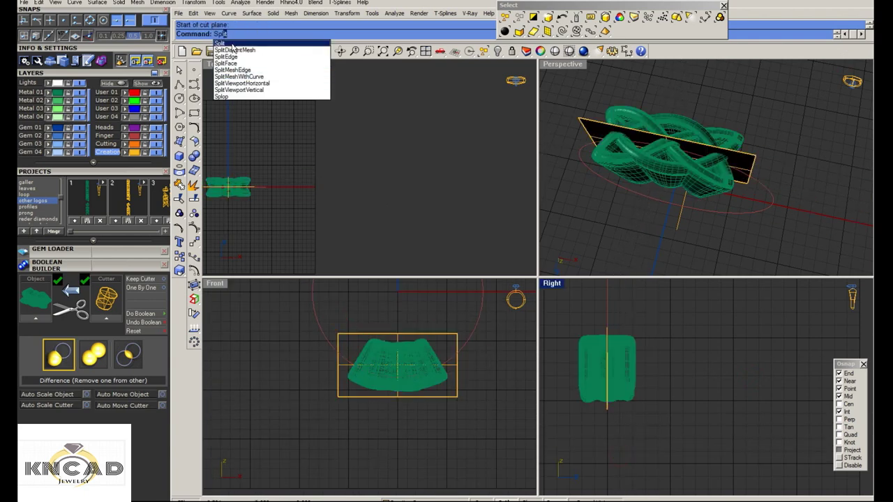
pyautogui.press('Return')
pyautogui.scroll(2, 634, 379)
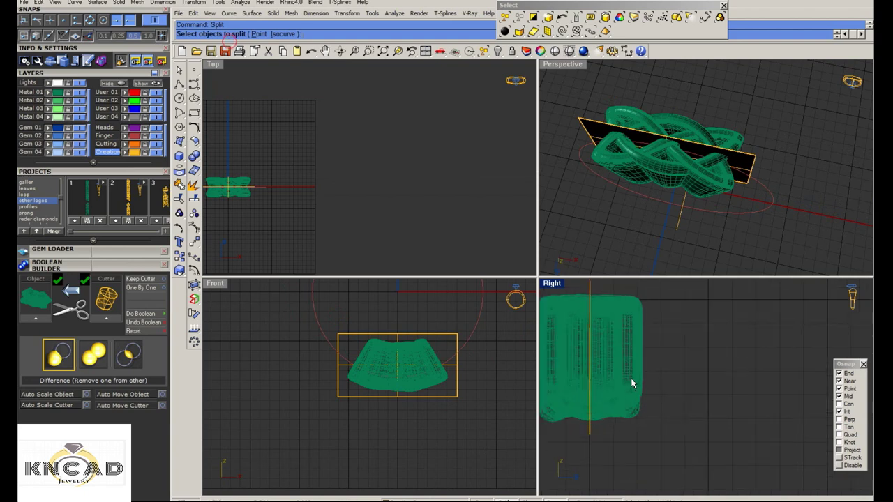
pyautogui.click(630, 379)
pyautogui.press('Return')
pyautogui.click(591, 432)
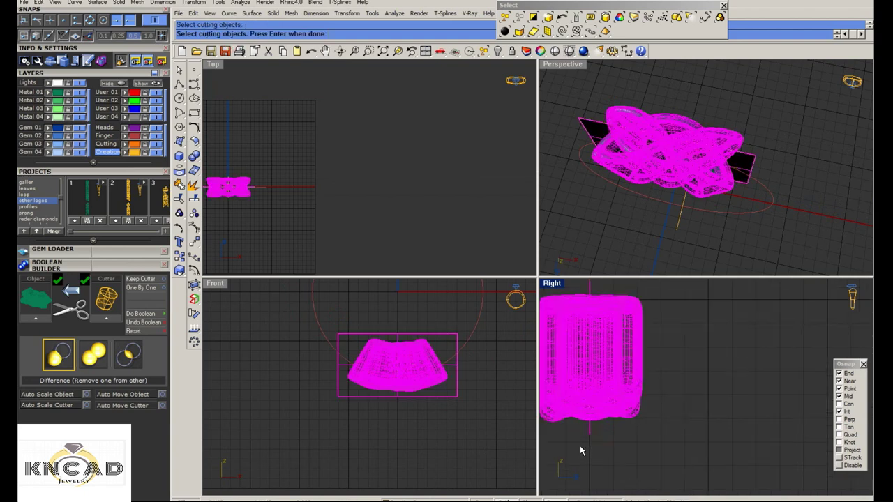
pyautogui.press('Return')
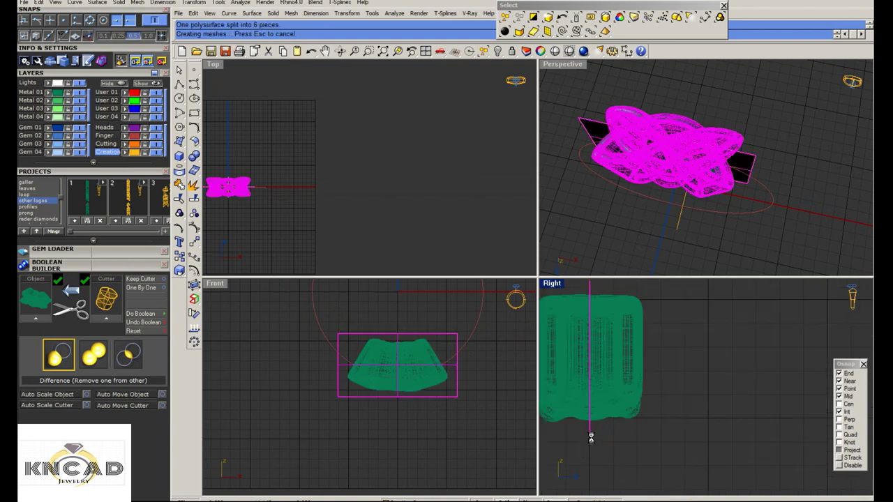
# Delete the cut plane and Cap all six knot pieces into closed solids
pyautogui.click(591, 436)
pyautogui.press('Delete')
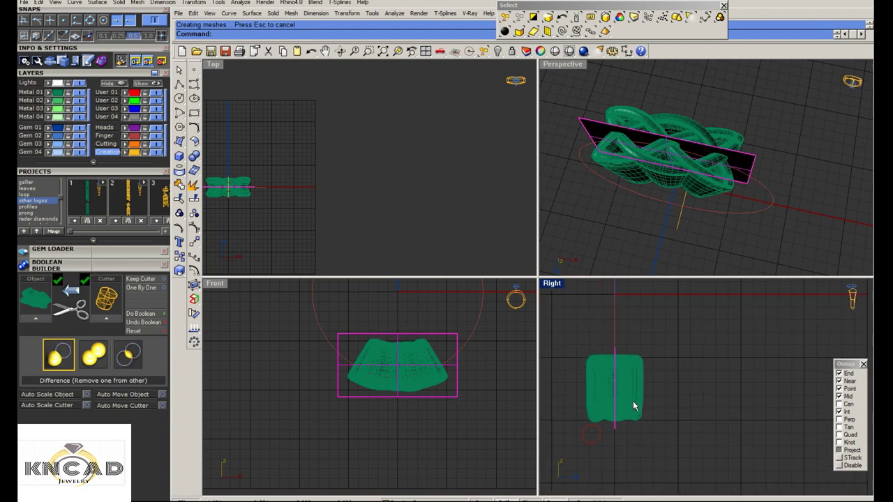
pyautogui.moveTo(601, 396); pyautogui.dragTo(569, 312)
pyautogui.moveTo(679, 411); pyautogui.dragTo(701, 442, button='right')
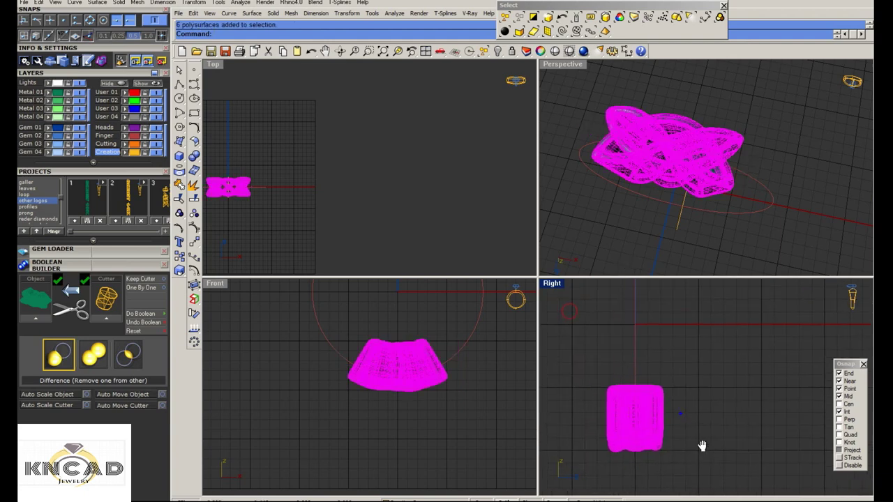
pyautogui.write('Cap')
pyautogui.press('Return')
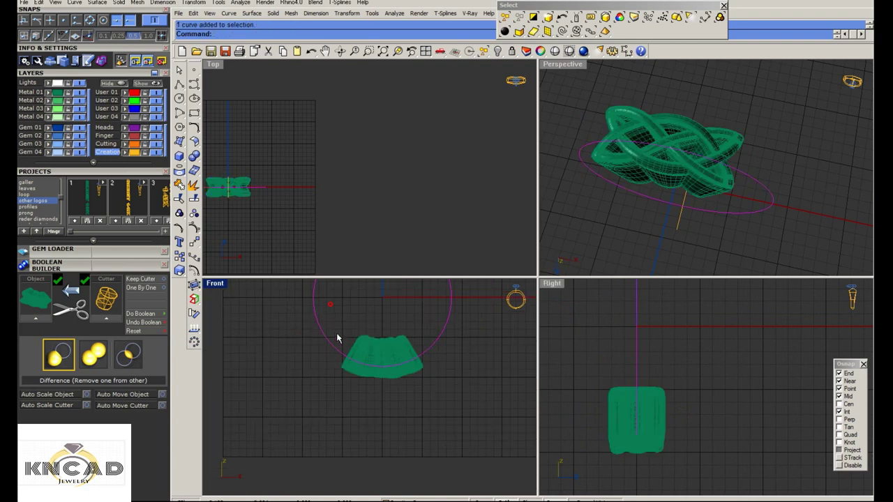
# Extrude the ring circle into a finger-sized cylinder
pyautogui.scroll(-2, 339, 339)
pyautogui.click(364, 308)
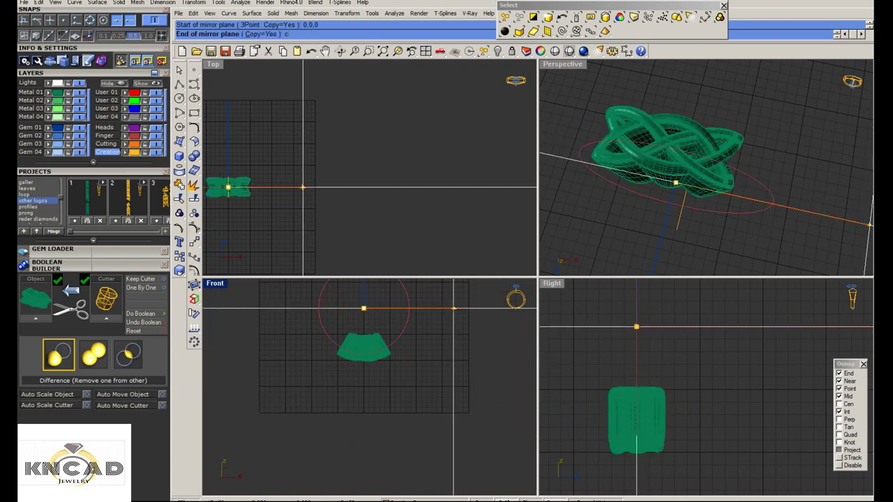
pyautogui.click(198, 169)
pyautogui.click(260, 176)
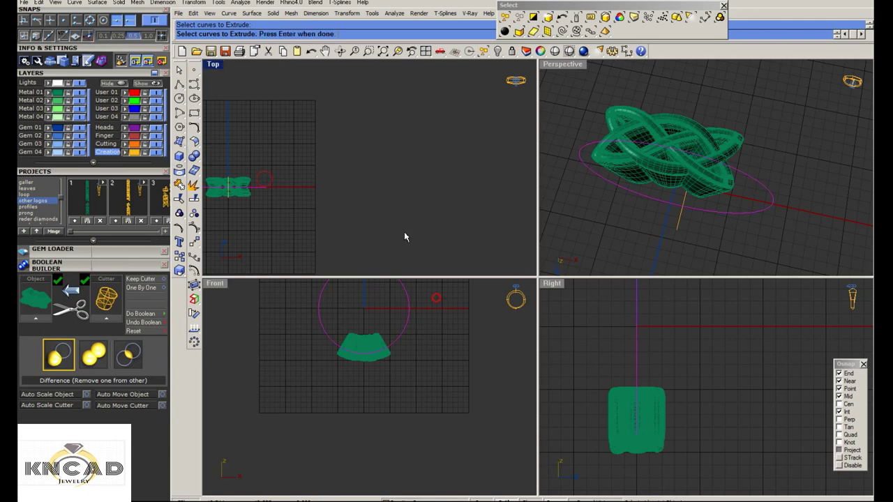
pyautogui.press('Return')
pyautogui.click(360, 234)
# Boolean-difference the cylinder from the knot pieces and delete the leftover cylinder
pyautogui.doubleClick(571, 64)
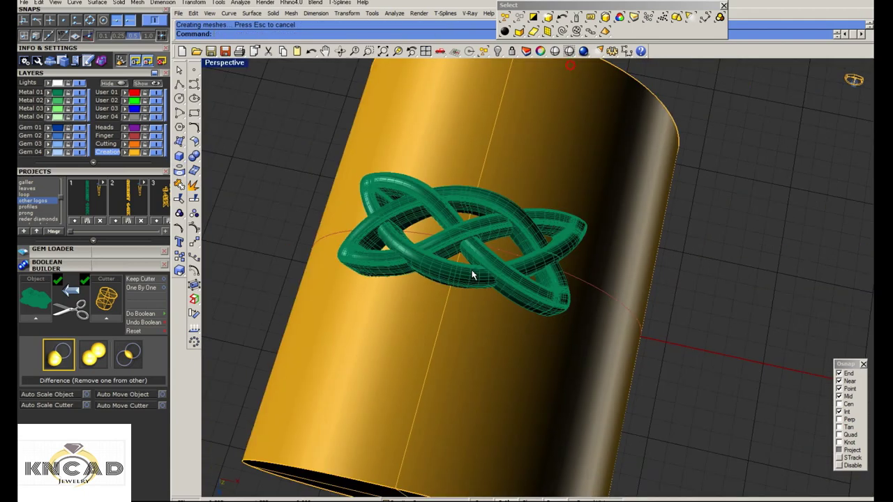
pyautogui.write('B')
pyautogui.click(566, 248)
pyautogui.press('Return')
pyautogui.click(513, 148)
pyautogui.press('Return')
pyautogui.click(502, 182)
pyautogui.press('Delete')
# Select all six knot pieces and group them
pyautogui.moveTo(513, 148); pyautogui.dragTo(518, 270, button='right')
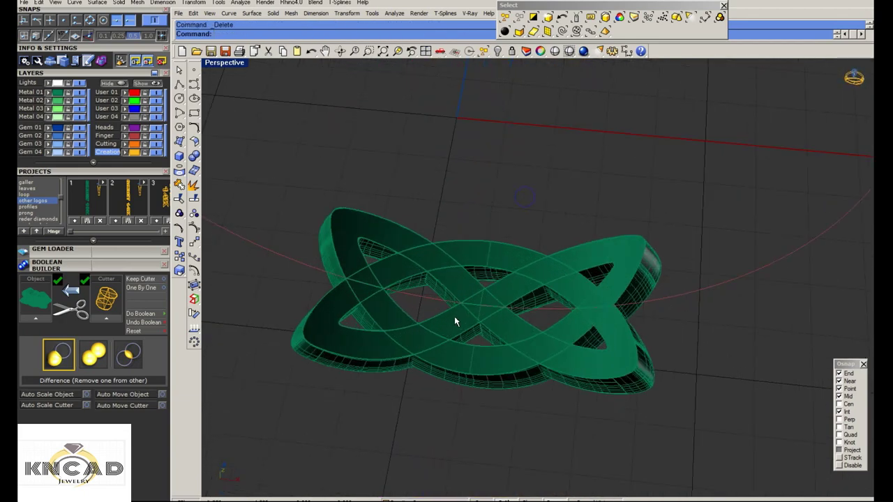
pyautogui.moveTo(648, 437); pyautogui.dragTo(412, 259)
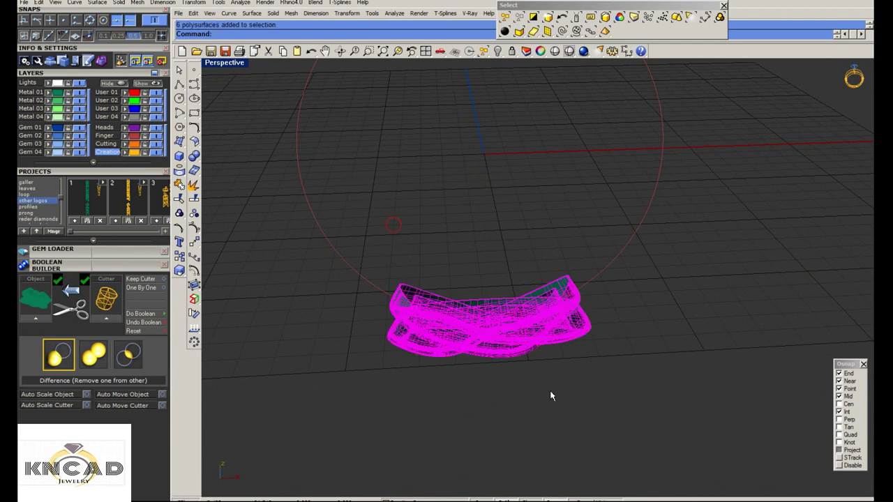
pyautogui.write('group')
pyautogui.press('Return')
pyautogui.doubleClick(225, 63)
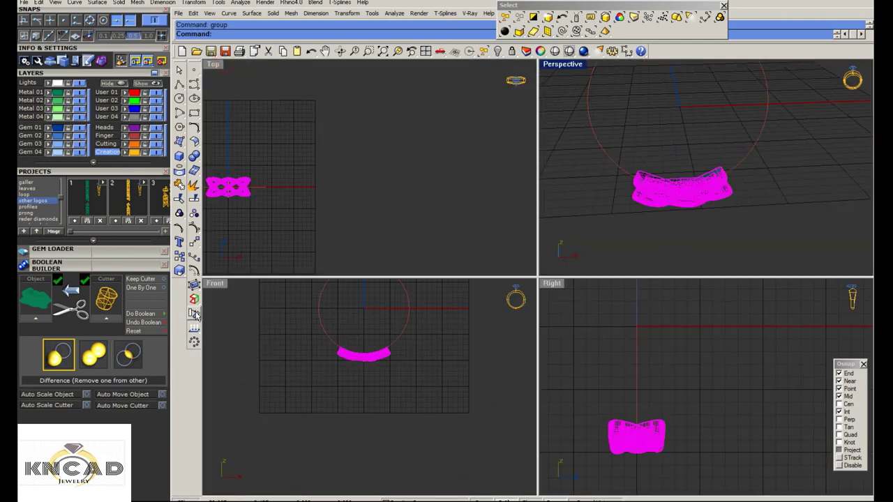
# Polar-array the knot into six copies over 360° and show Perspective rendered
pyautogui.click(195, 315)
pyautogui.press('Return')
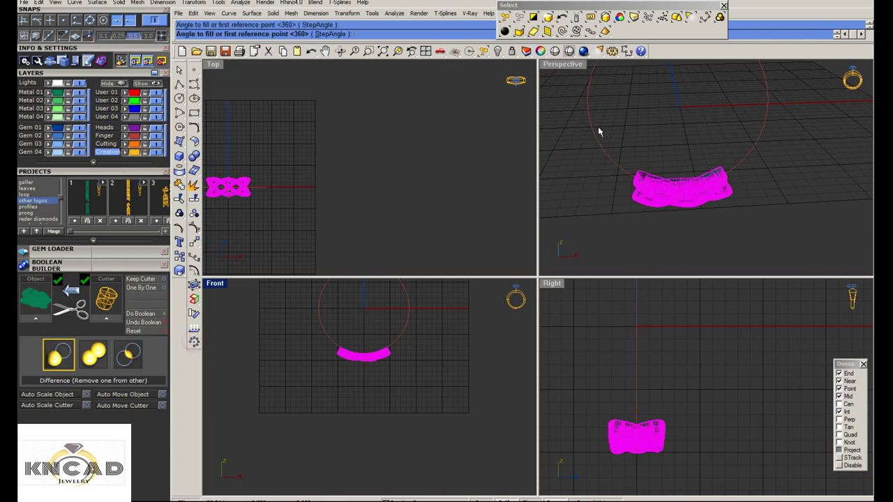
pyautogui.press('Return')
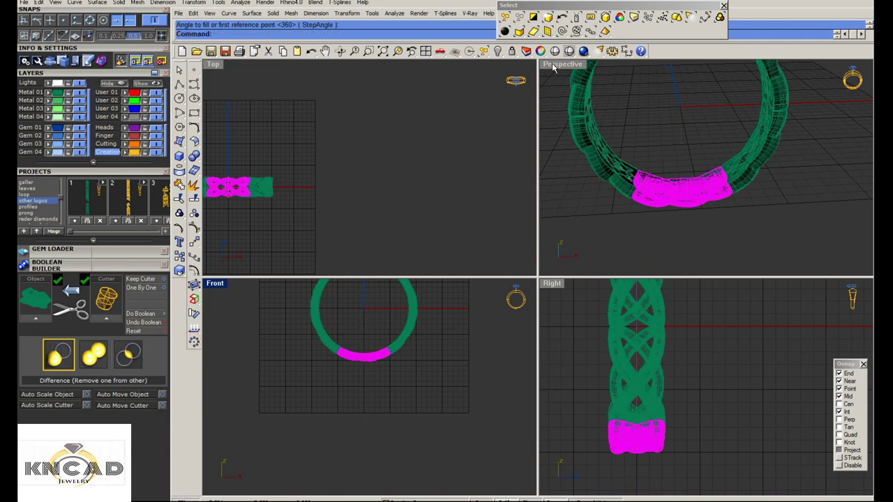
pyautogui.doubleClick(554, 67)
pyautogui.click(555, 51)
# Inspect the whole finished ring and delete the stray point near its top
pyautogui.moveTo(515, 333); pyautogui.dragTo(624, 131, button='right')
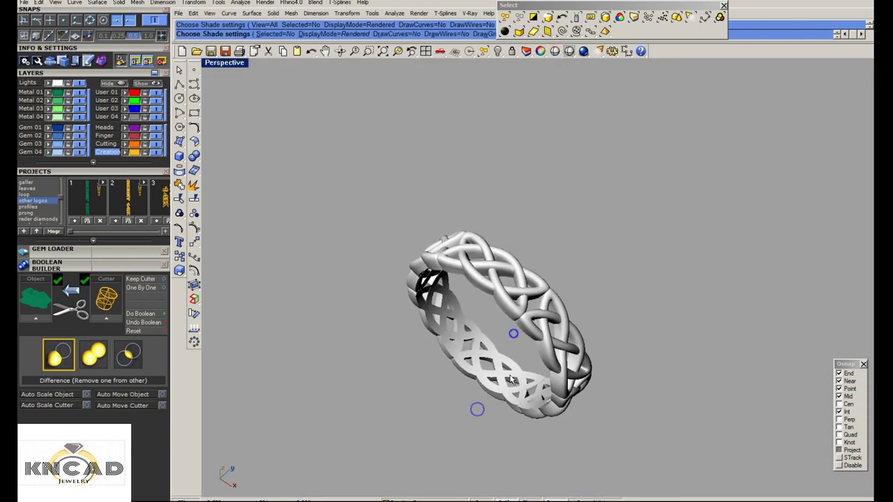
pyautogui.scroll(5, 623, 130)
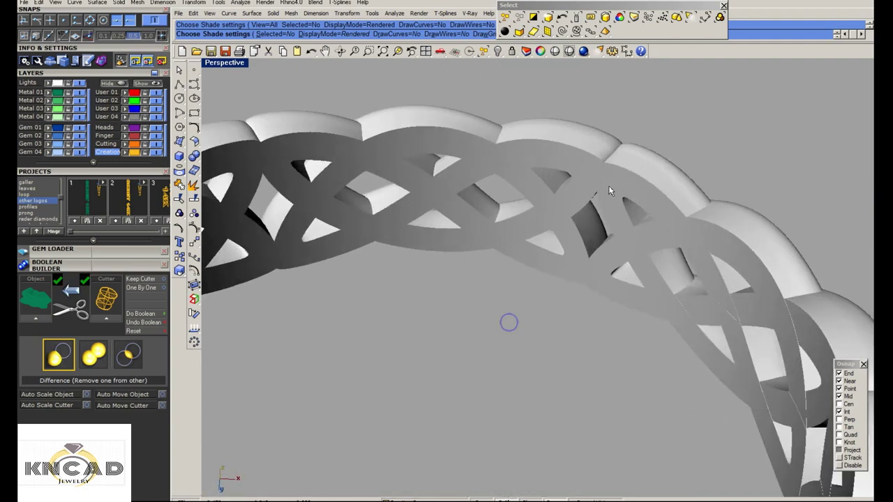
pyautogui.scroll(3, 616, 193)
pyautogui.scroll(2, 619, 196)
pyautogui.scroll(-3, 585, 266)
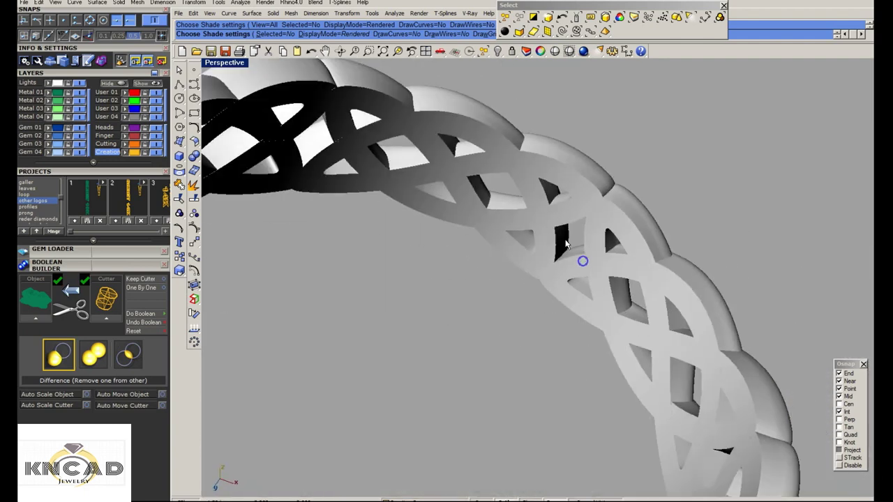
pyautogui.scroll(-3, 582, 261)
pyautogui.moveTo(546, 261); pyautogui.dragTo(422, 276, button='right')
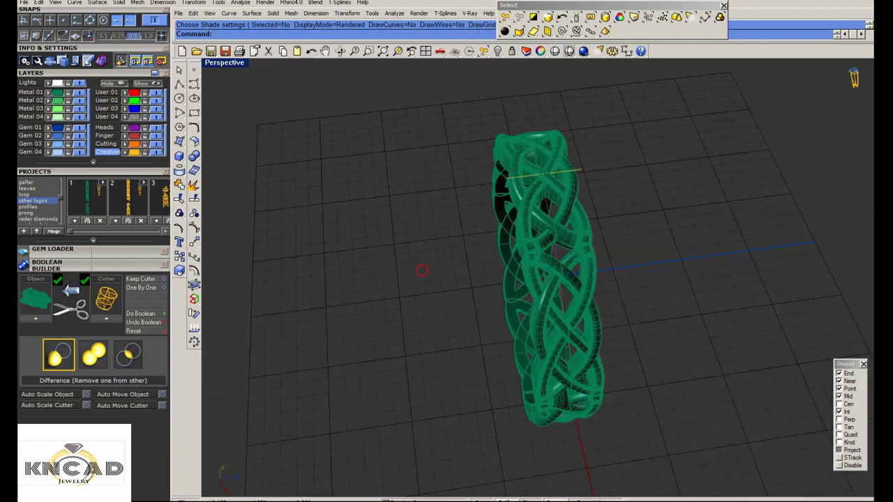
pyautogui.press('Delete')
# Close the reference ring photo and tilt the view to check the band lying flat
pyautogui.moveTo(373, 165); pyautogui.dragTo(617, 452, button='right')
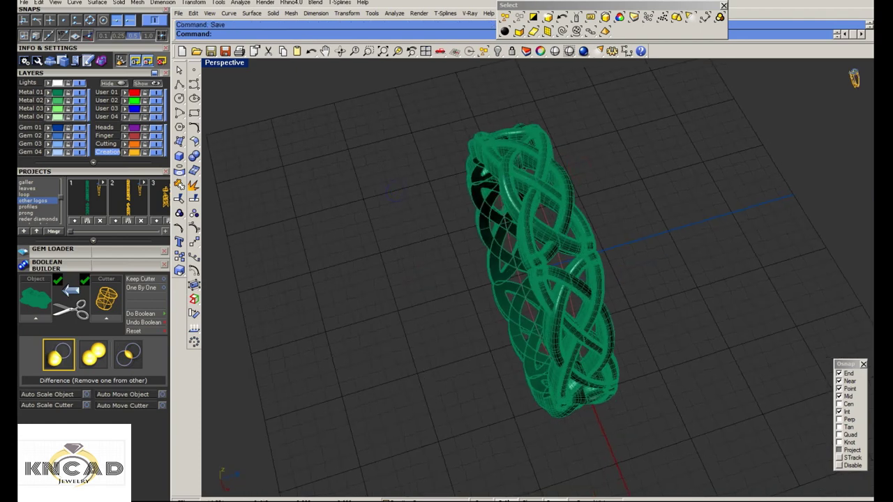
pyautogui.scroll(-1, 490, 256)
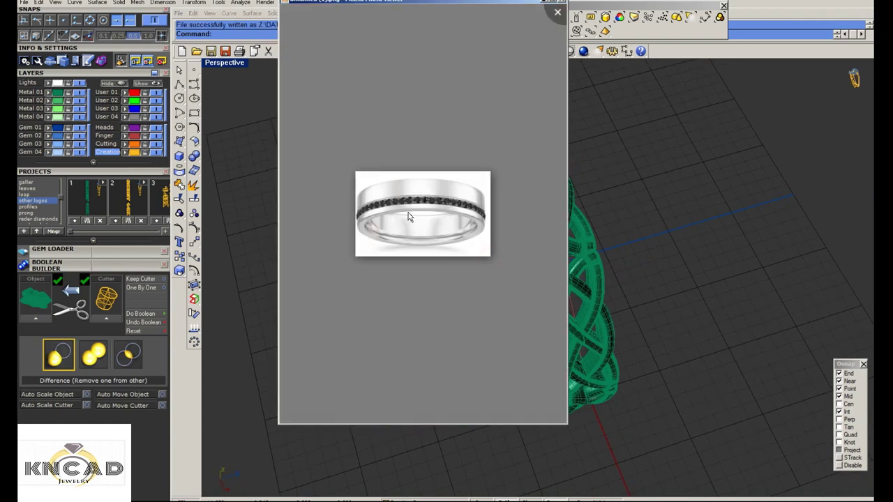
pyautogui.scroll(2, 409, 217)
pyautogui.press('Escape')
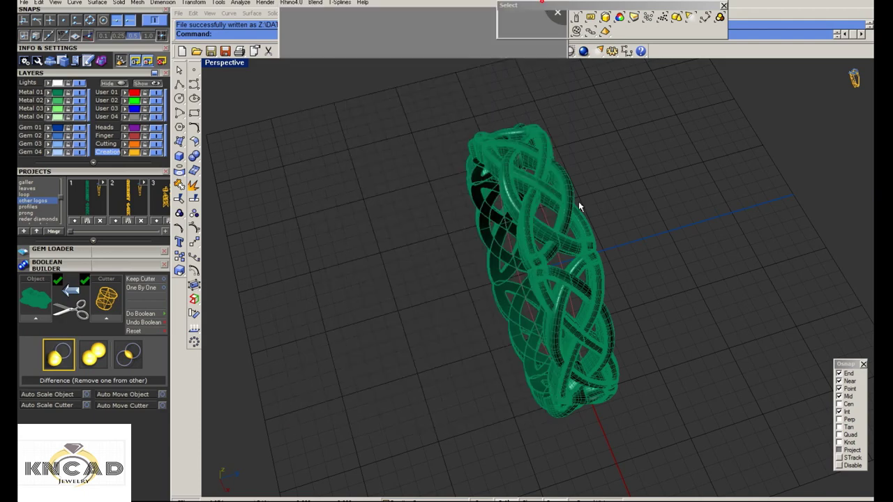
pyautogui.moveTo(579, 207); pyautogui.dragTo(579, 229, button='right')
pyautogui.click(568, 234)
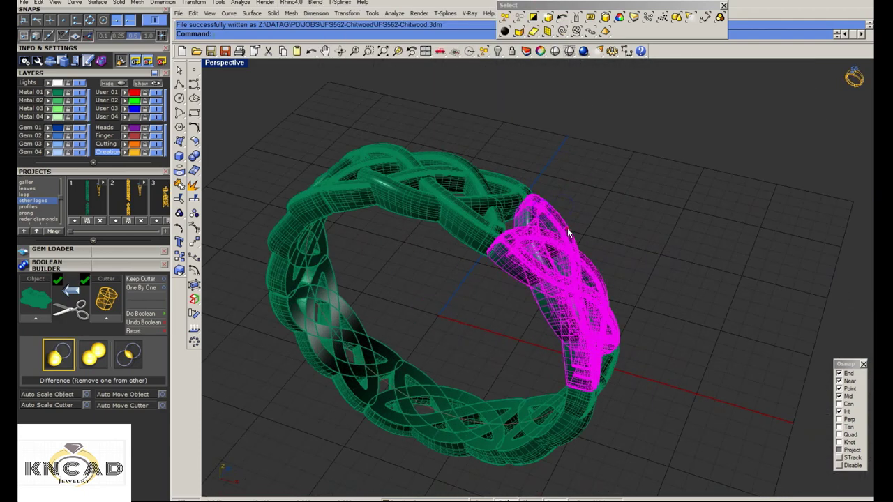
# Show the hidden left ring profile curves in the enlarged side view with ShowSelected
pyautogui.click(619, 28)
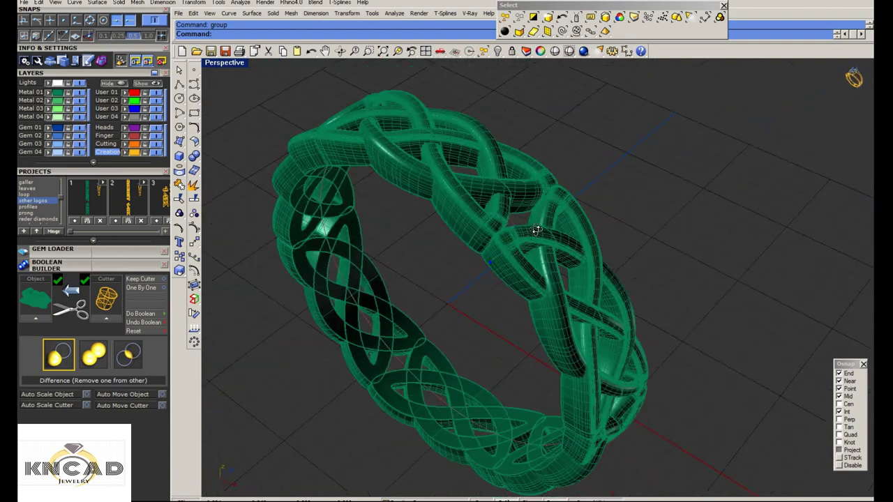
pyautogui.doubleClick(227, 62)
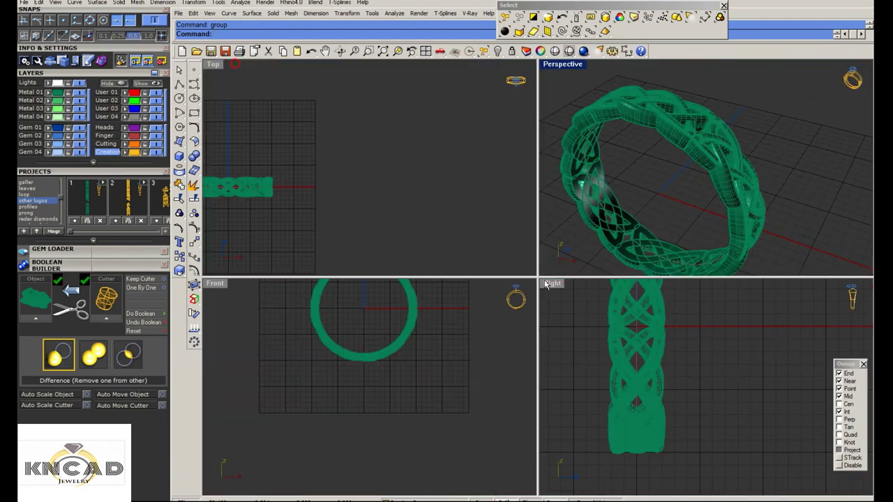
pyautogui.doubleClick(546, 286)
pyautogui.click(463, 225)
pyautogui.moveTo(470, 199); pyautogui.dragTo(477, 267, button='right')
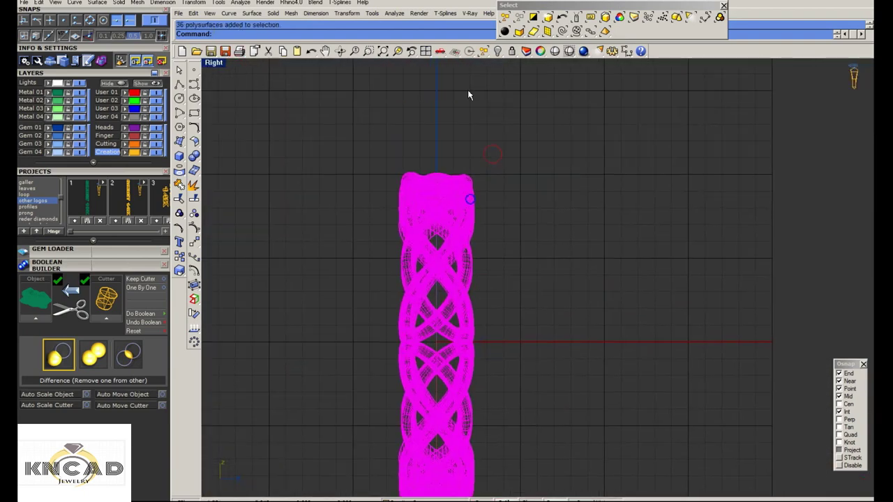
pyautogui.press('Escape')
pyautogui.click(496, 50)
pyautogui.click(541, 62)
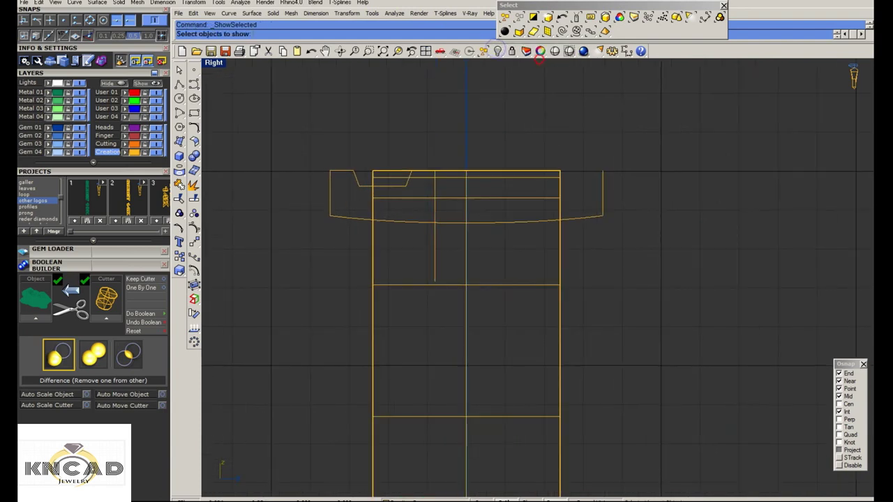
pyautogui.click(338, 173)
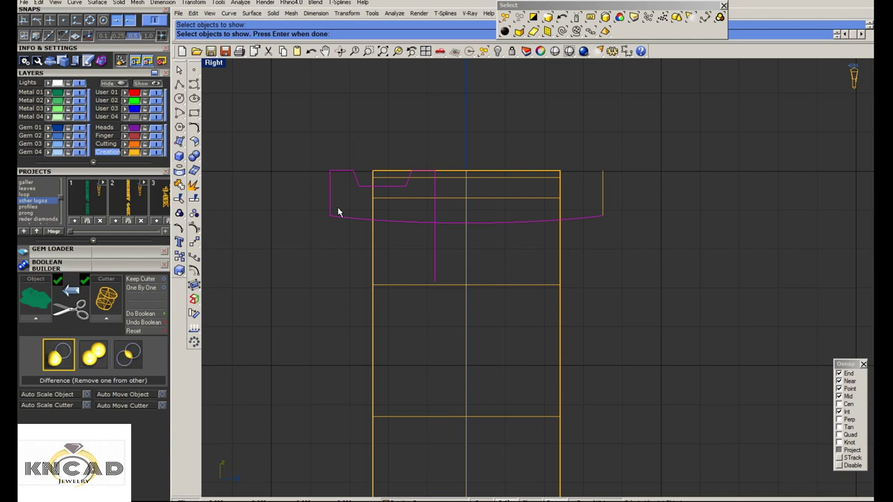
pyautogui.press('Return')
# Undo the last deletion and the boolean cut, then delete the restored gold cutter cylinder
pyautogui.doubleClick(214, 63)
pyautogui.hotkey('ctrl', 'z')
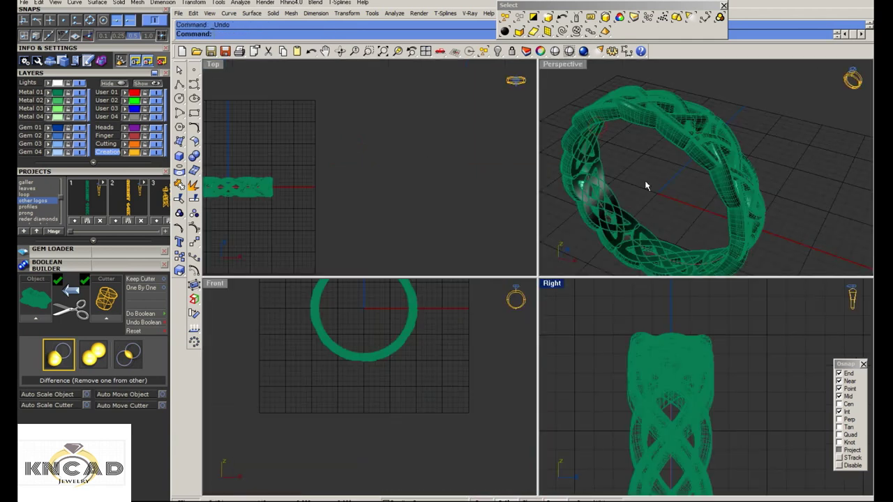
pyautogui.hotkey('ctrl', 'z')
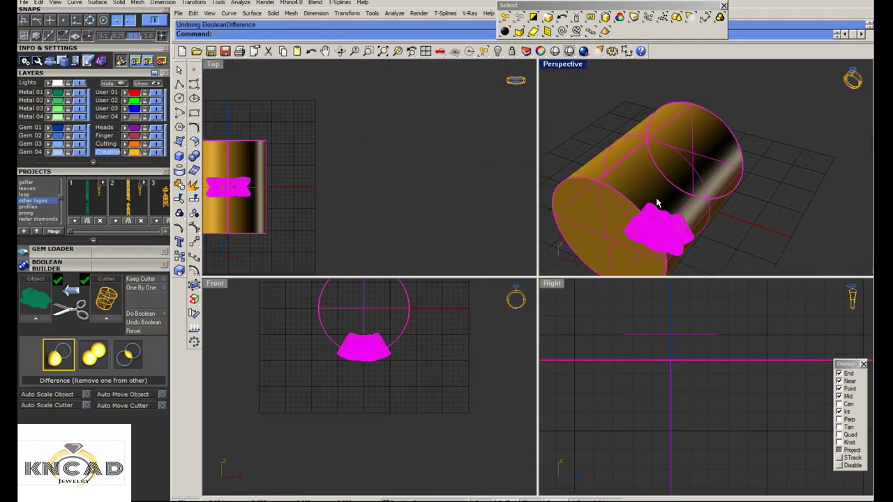
pyautogui.press('Delete')
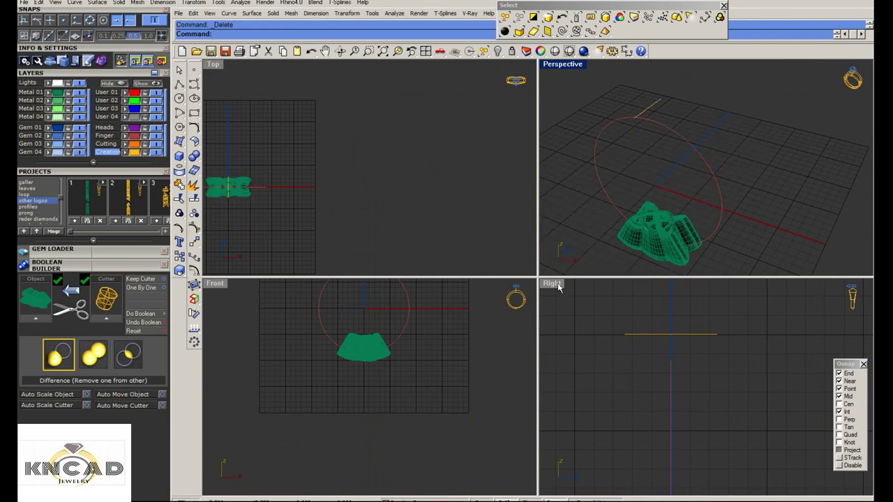
# Bring back the chosen hidden objects in the enlarged side view
pyautogui.doubleClick(558, 286)
pyautogui.click(498, 51)
pyautogui.click(535, 62)
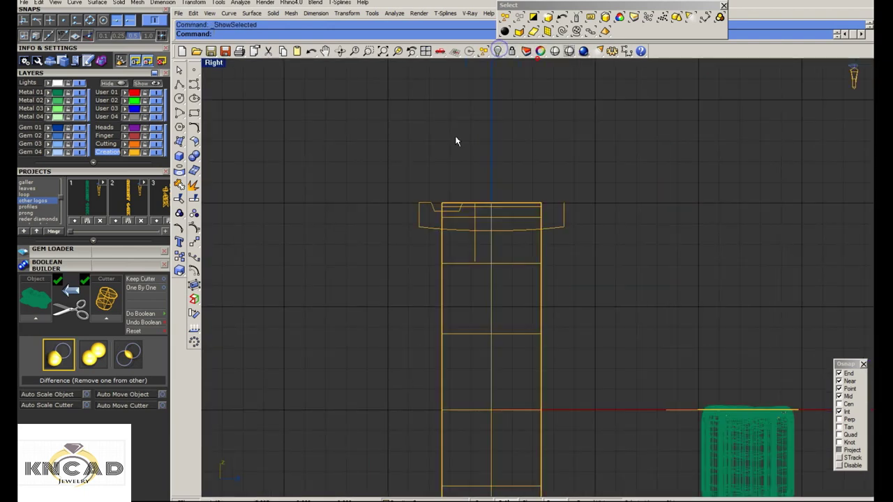
pyautogui.scroll(3, 558, 222)
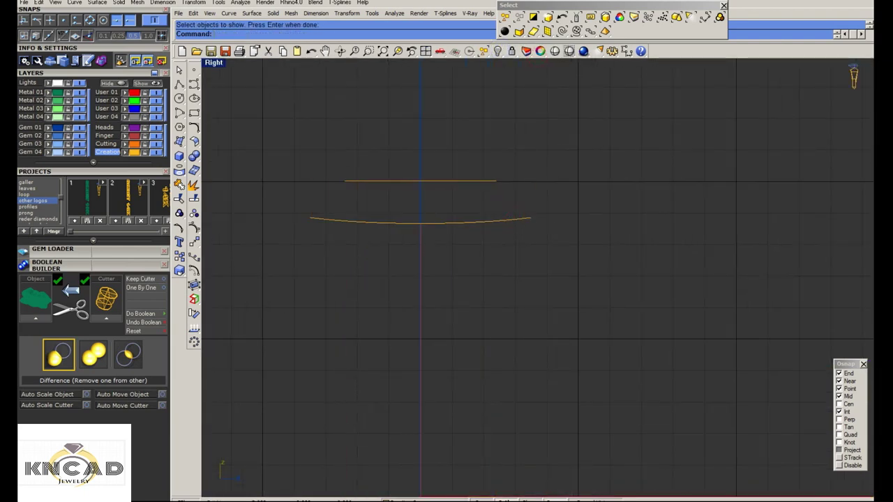
pyautogui.click(442, 222)
pyautogui.press('Return')
pyautogui.press('Return')
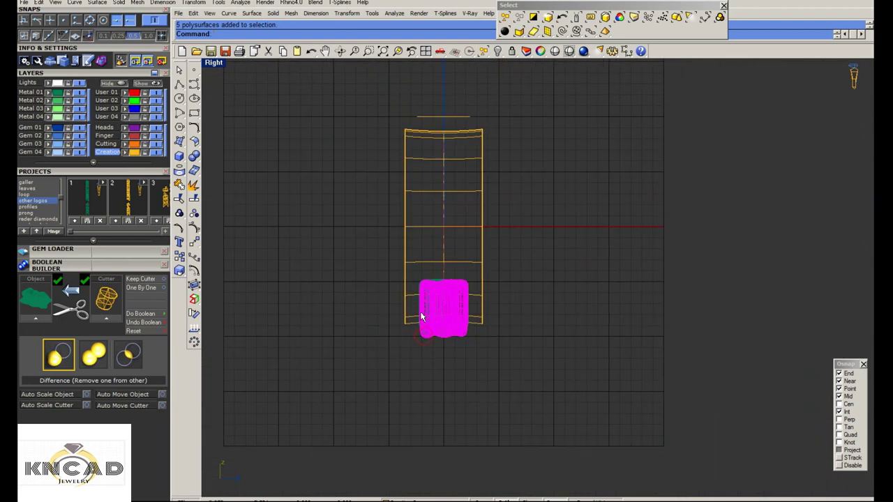
# Window-select the gem setting and mirror it about the origin to flip it upward
pyautogui.moveTo(409, 369); pyautogui.dragTo(479, 257)
pyautogui.scroll(2, 455, 293)
pyautogui.scroll(-2, 464, 291)
pyautogui.write('mirror')
pyautogui.press('Return')
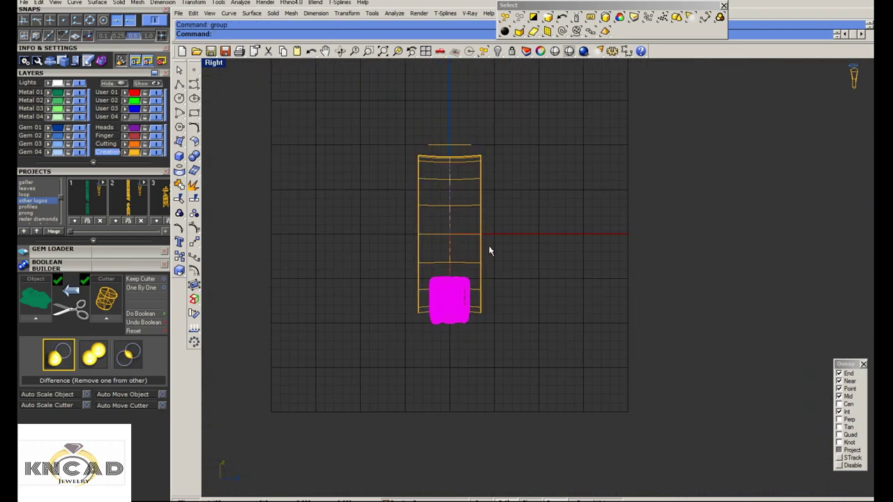
pyautogui.click(454, 272)
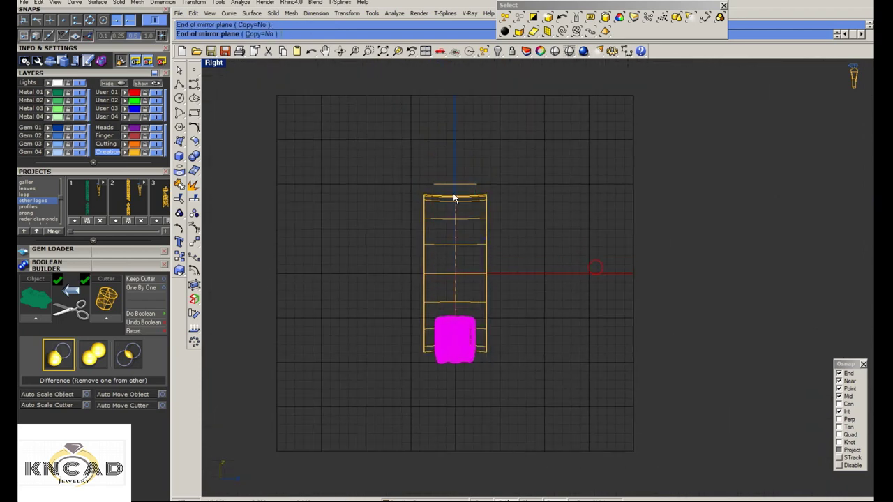
pyautogui.click(453, 199)
# Hide the channel band, show the profile curves, then copy and paste the knot with its curves
pyautogui.scroll(5, 469, 201)
pyautogui.click(524, 206)
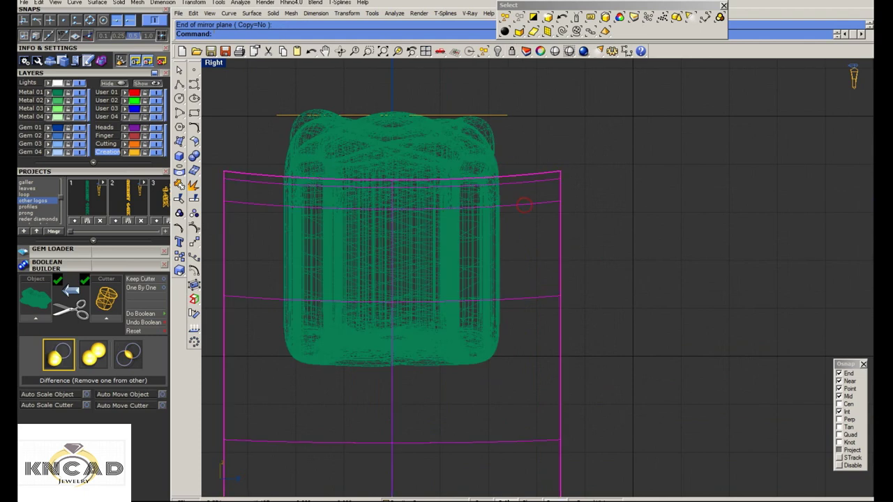
pyautogui.hotkey('ctrl', 'h')
pyautogui.click(534, 32)
pyautogui.click(541, 75)
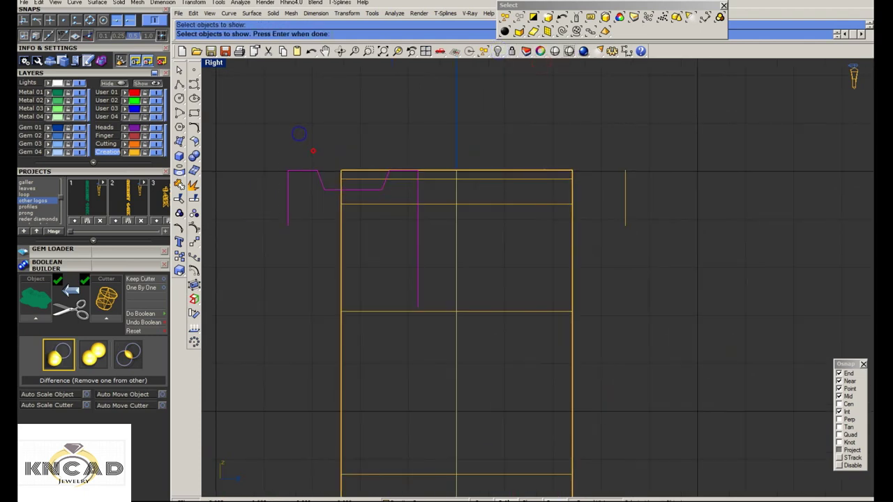
pyautogui.press('Return')
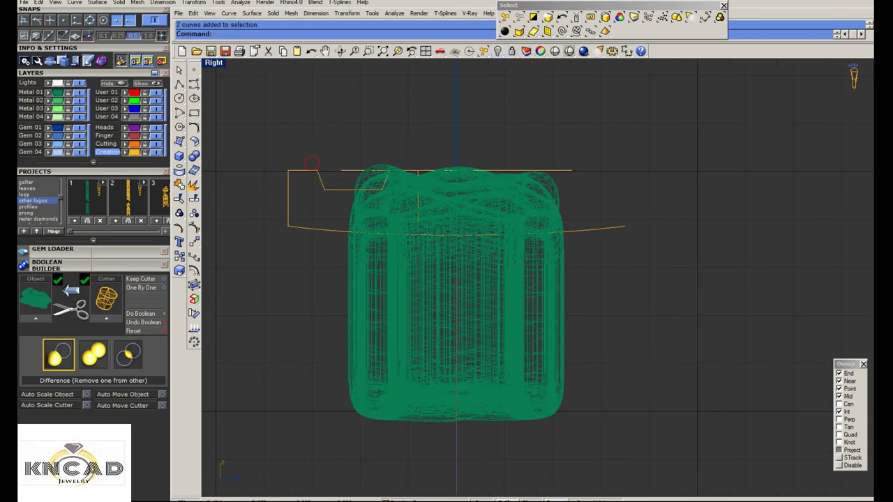
pyautogui.hotkey('ctrl', 'c')
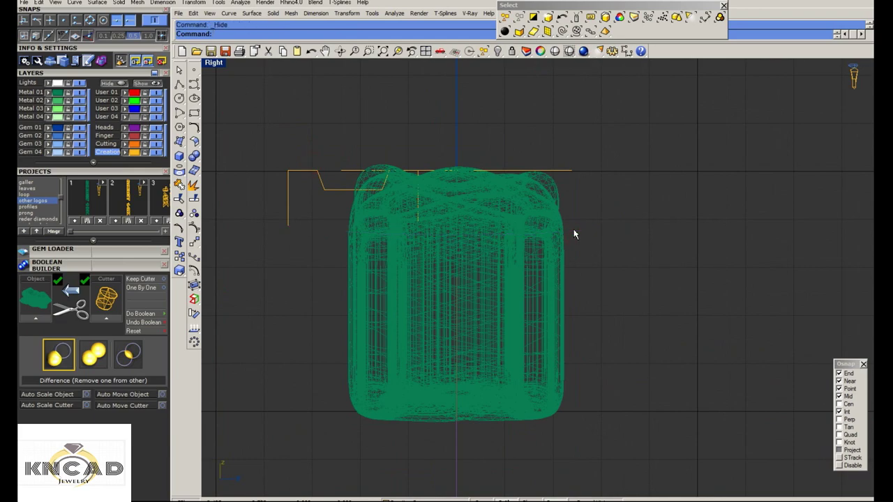
pyautogui.hotkey('ctrl', 'v')
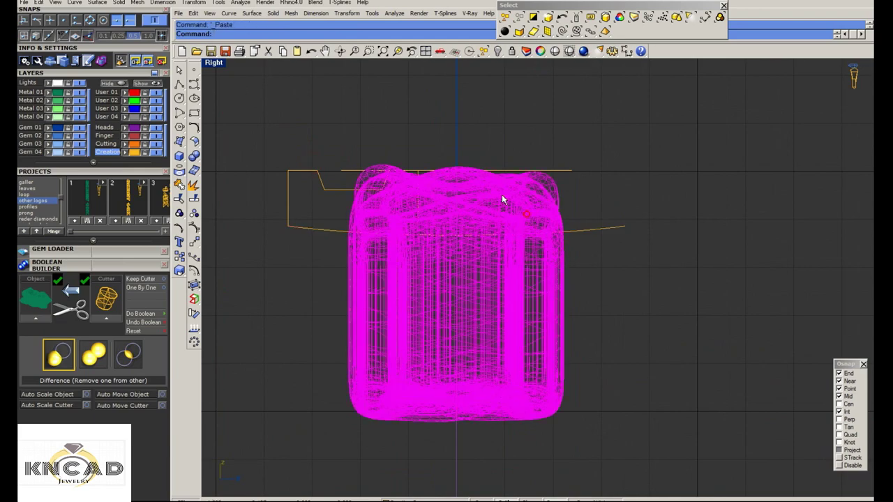
# Reposition the pasted knot copy, then abandon a second attempted move
pyautogui.click(462, 138)
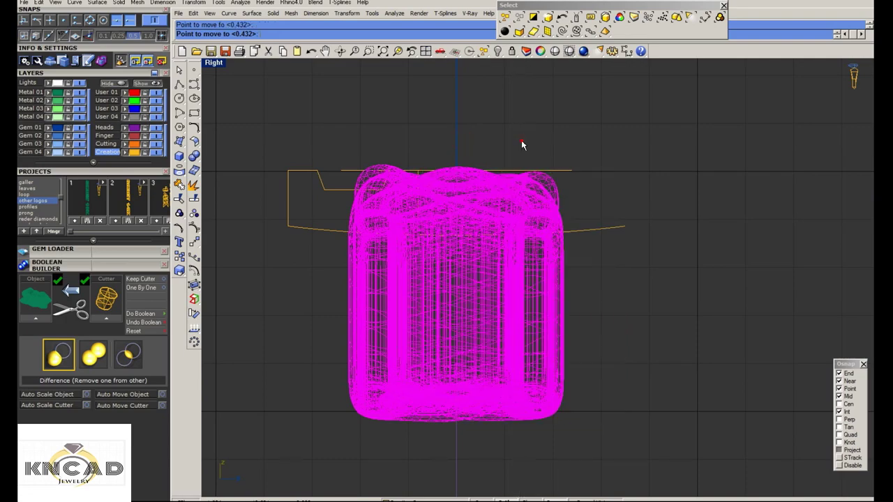
pyautogui.click(522, 139)
pyautogui.scroll(3, 422, 182)
pyautogui.scroll(-3, 396, 161)
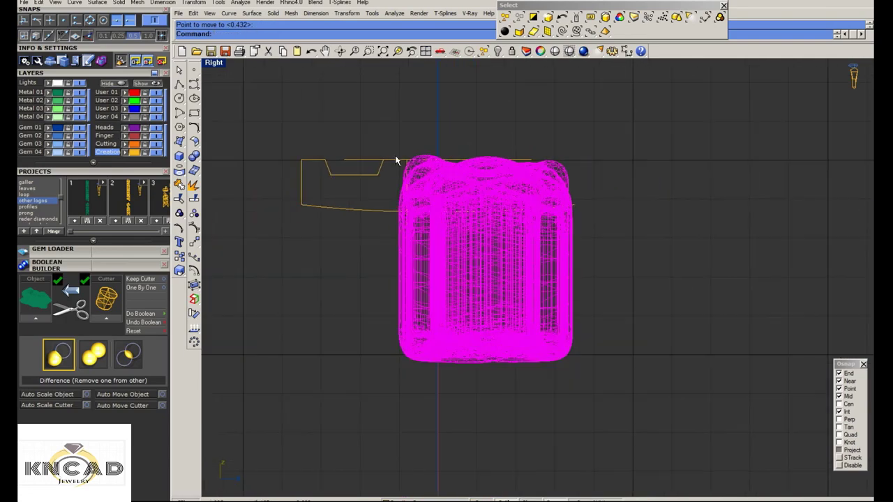
pyautogui.scroll(2, 397, 163)
pyautogui.scroll(2, 406, 163)
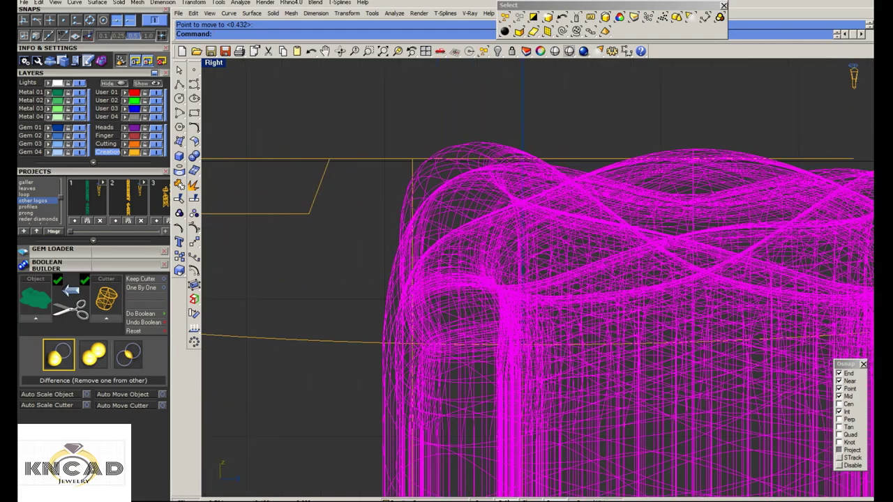
pyautogui.scroll(-2, 408, 157)
pyautogui.scroll(1, 411, 147)
pyautogui.scroll(-2, 412, 146)
pyautogui.scroll(2, 412, 140)
pyautogui.press('Return')
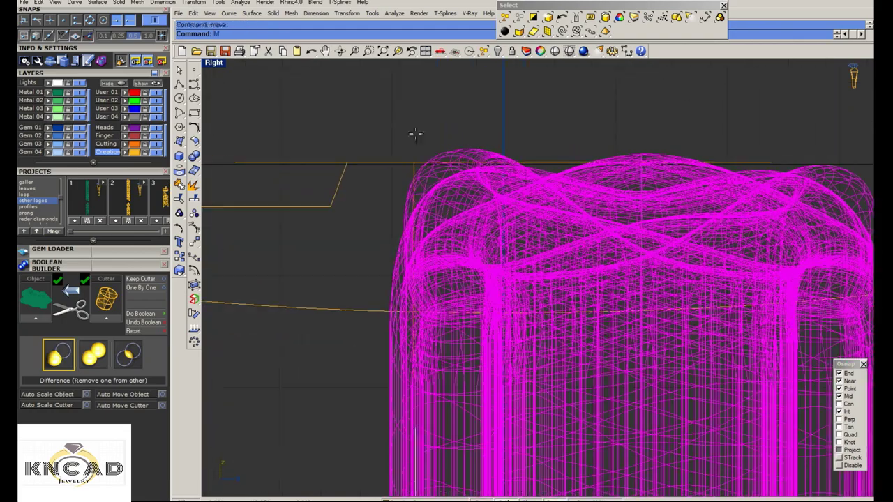
pyautogui.click(415, 134)
pyautogui.press('Escape')
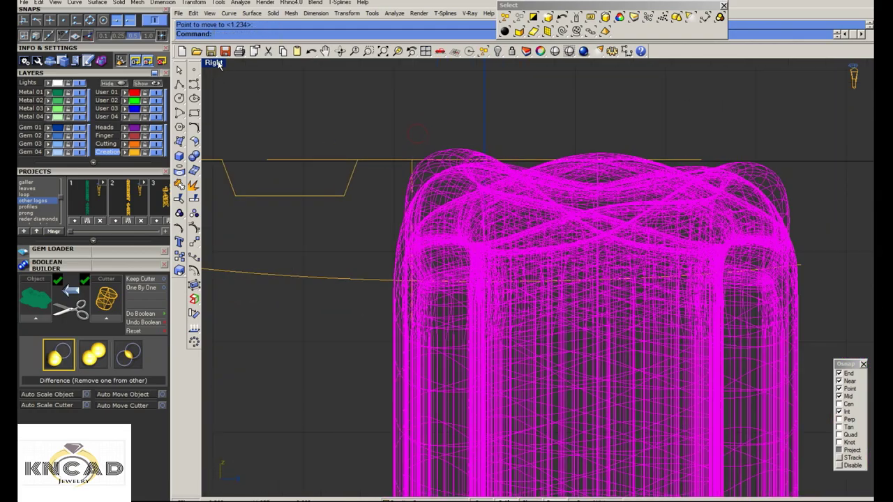
# Move the knot band 2 units upward
pyautogui.doubleClick(213, 62)
pyautogui.scroll(2, 364, 301)
pyautogui.scroll(2, 361, 356)
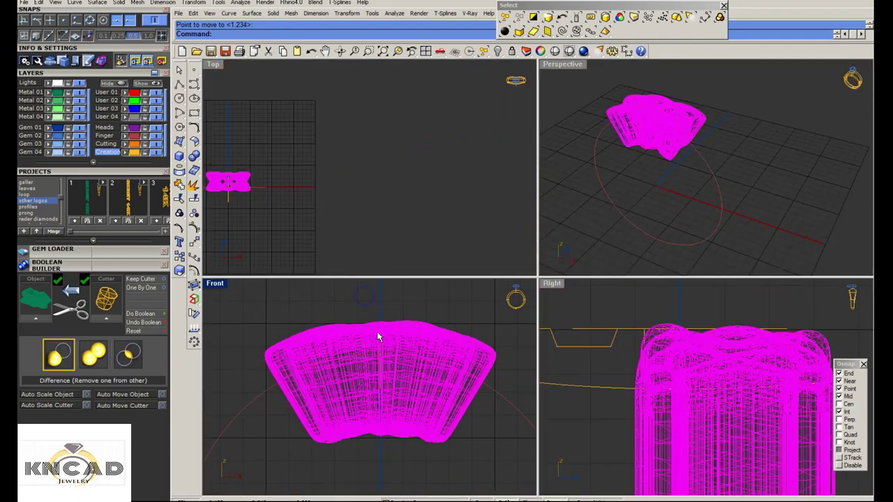
pyautogui.scroll(1, 379, 339)
pyautogui.moveTo(380, 336); pyautogui.dragTo(384, 339)
pyautogui.hotkey('ctrl', 'z')
pyautogui.scroll(-1, 388, 337)
pyautogui.scroll(-1, 314, 327)
pyautogui.scroll(1, 310, 330)
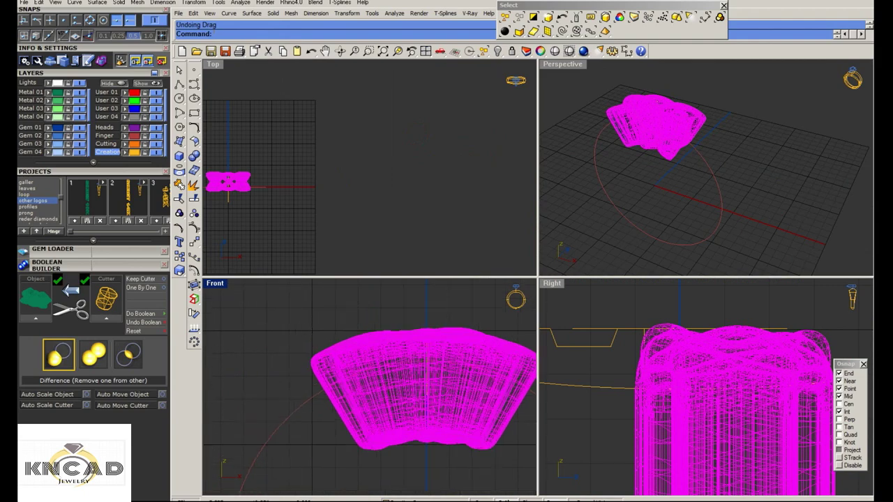
pyautogui.click(300, 339)
pyautogui.write('2')
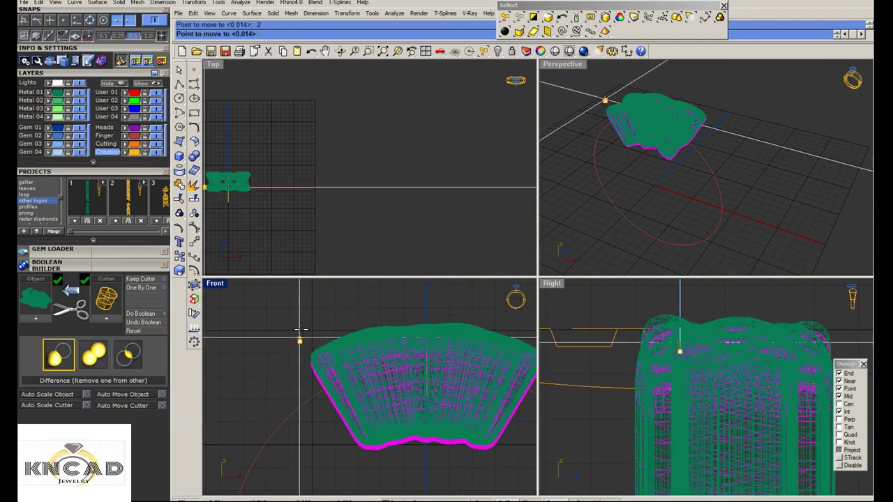
pyautogui.press('Return')
pyautogui.click(338, 349)
pyautogui.scroll(-3, 328, 338)
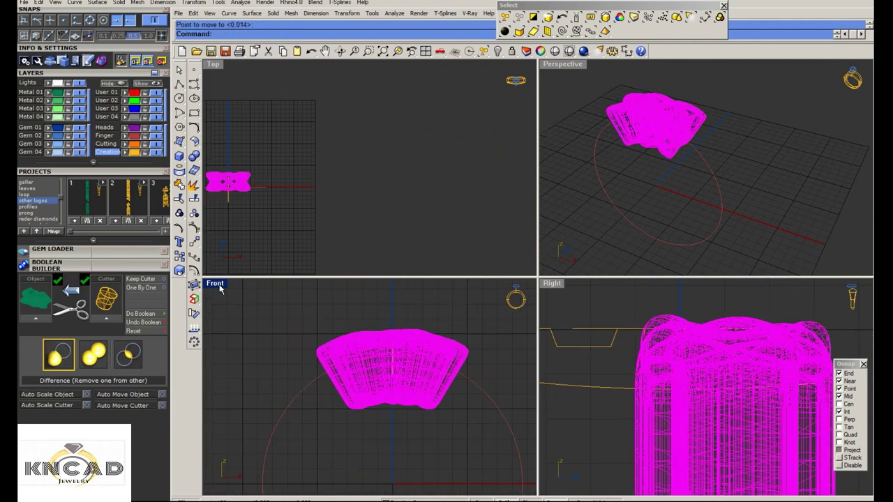
# Copy the knot band to the left in the front view and hide that backup copy
pyautogui.doubleClick(214, 283)
pyautogui.scroll(-1, 345, 289)
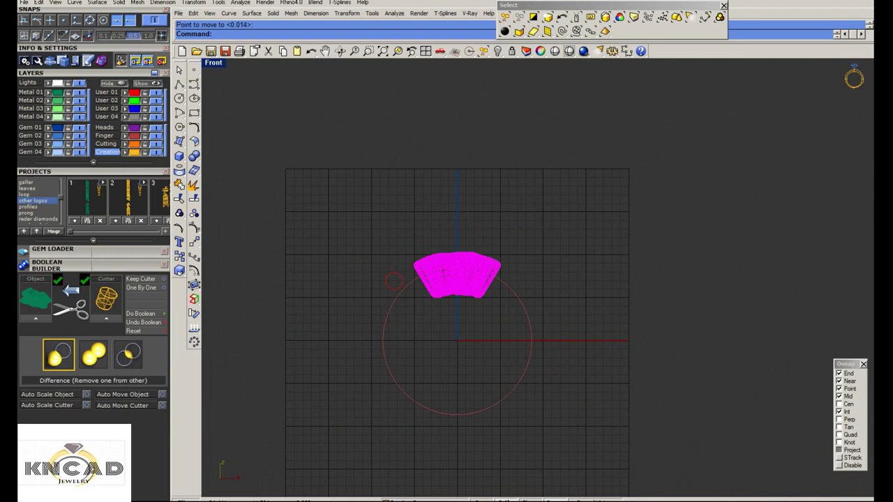
pyautogui.click(179, 257)
pyautogui.click(483, 189)
pyautogui.write('30')
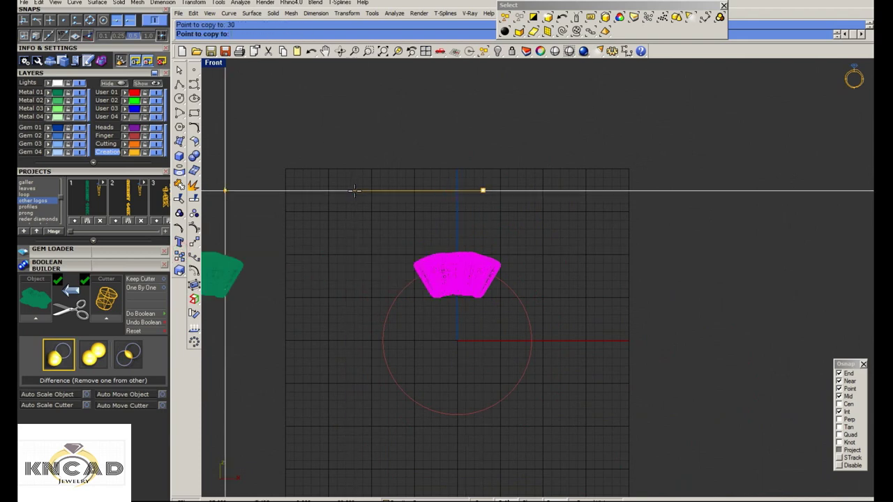
pyautogui.click(241, 189)
pyautogui.scroll(-3, 596, 258)
pyautogui.press('Return')
pyautogui.click(334, 275)
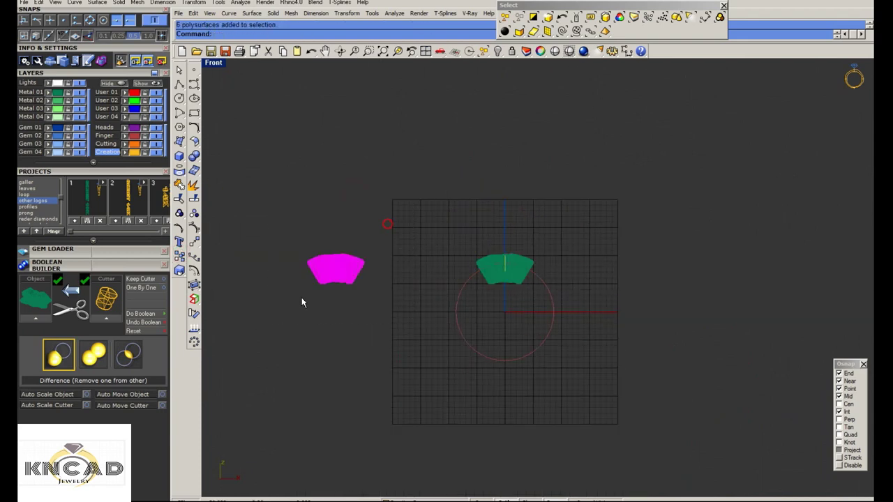
pyautogui.hotkey('ctrl', 'h')
pyautogui.scroll(5, 534, 285)
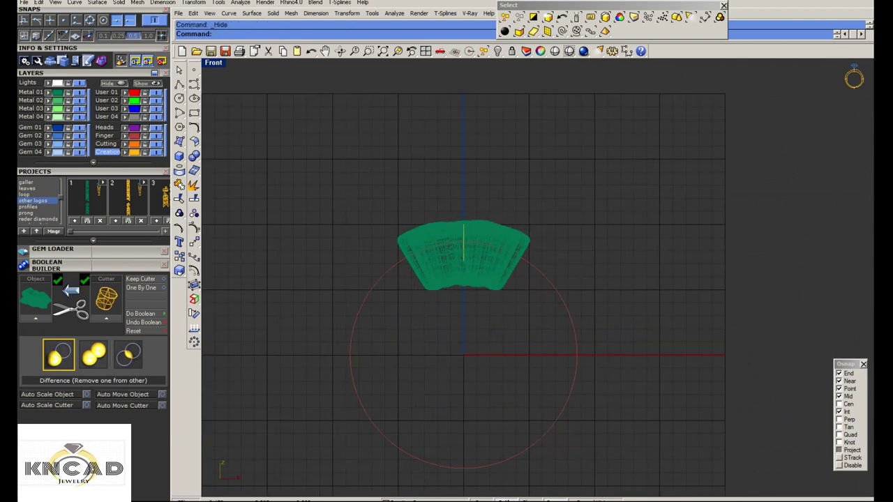
pyautogui.doubleClick(214, 64)
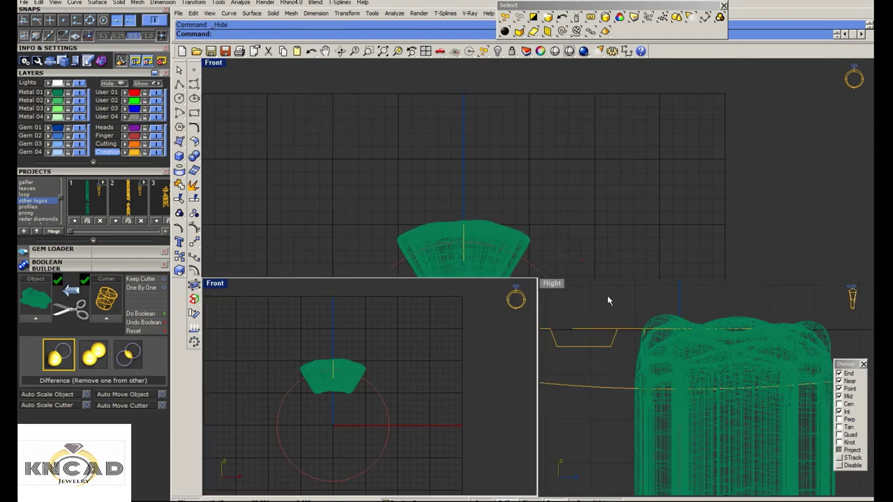
pyautogui.doubleClick(546, 286)
# Copy the profile curves and select the upper and lower ones in wireframe display
pyautogui.click(360, 194)
pyautogui.press('Delete')
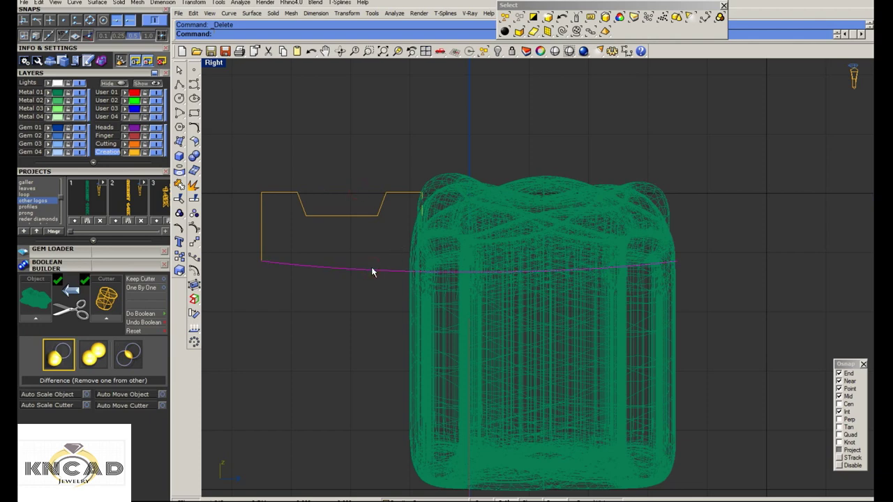
pyautogui.hotkey('ctrl', 'z')
pyautogui.hotkey('ctrl', 'c')
pyautogui.click(409, 195)
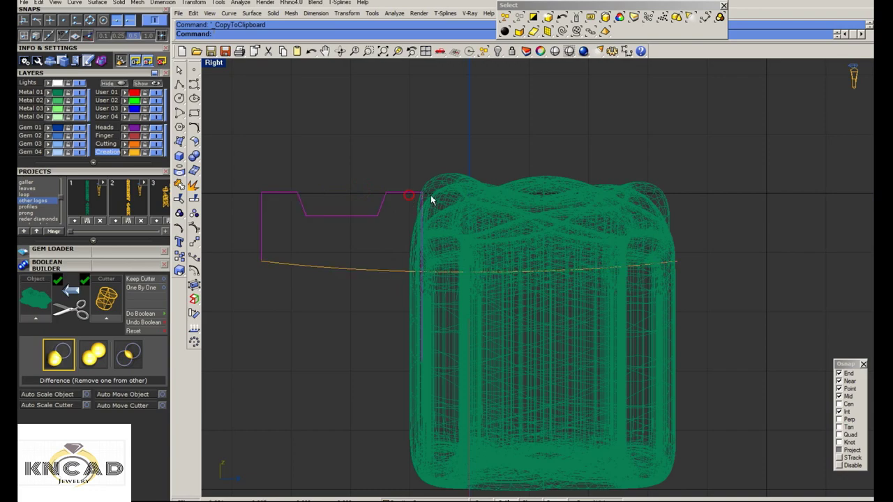
pyautogui.keyDown('shift'); pyautogui.click(374, 265); pyautogui.keyUp('shift')
pyautogui.scroll(5, 394, 287)
pyautogui.click(569, 50)
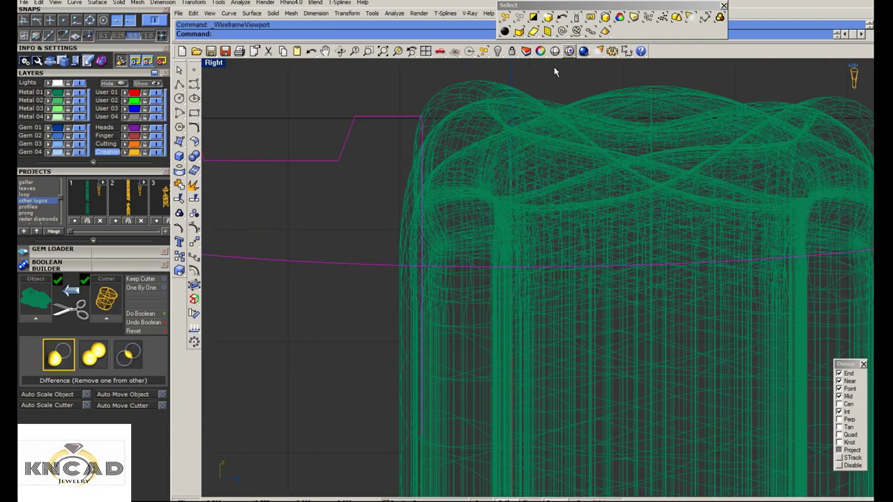
# Trim the two profile curves against each other into a clean corner
pyautogui.write('trim')
pyautogui.press('Return')
pyautogui.click(427, 271)
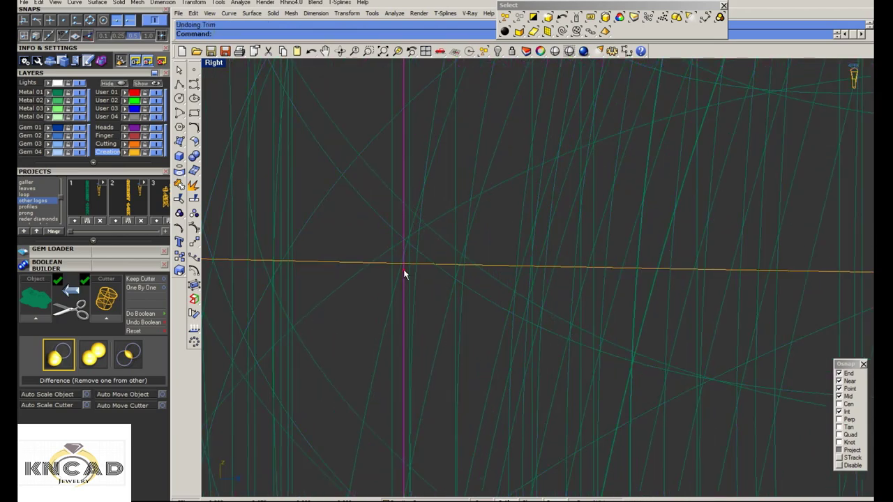
pyautogui.hotkey('ctrl', 'z')
pyautogui.click(415, 264)
pyautogui.press('Return')
pyautogui.click(405, 274)
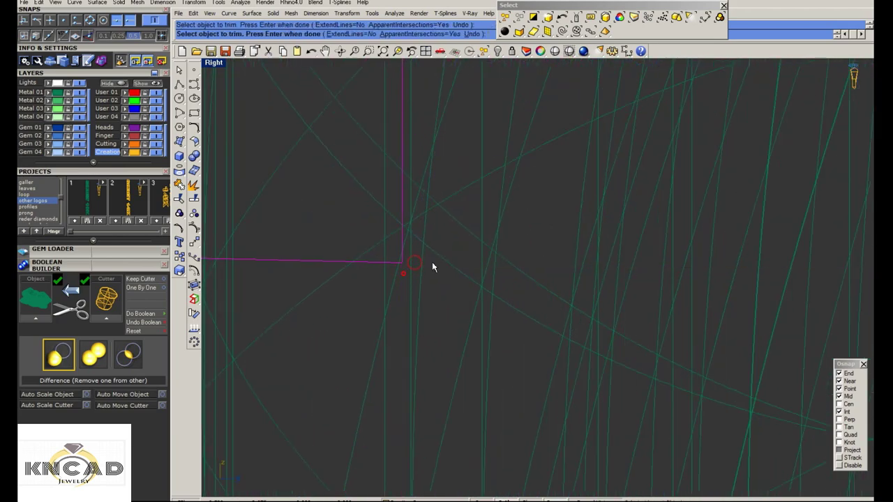
pyautogui.scroll(-5, 453, 274)
pyautogui.press('Return')
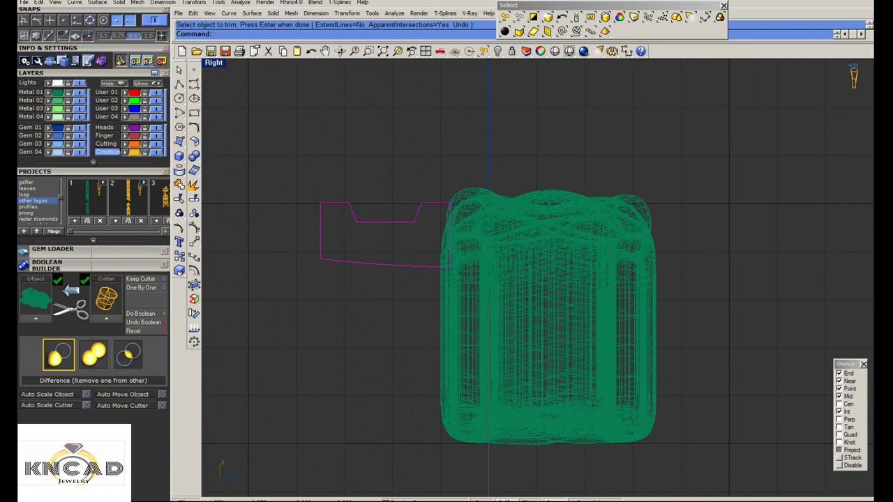
# Join the trimmed curves into one profile and sweep it around the ring circle
pyautogui.hotkey('ctrl', 'j')
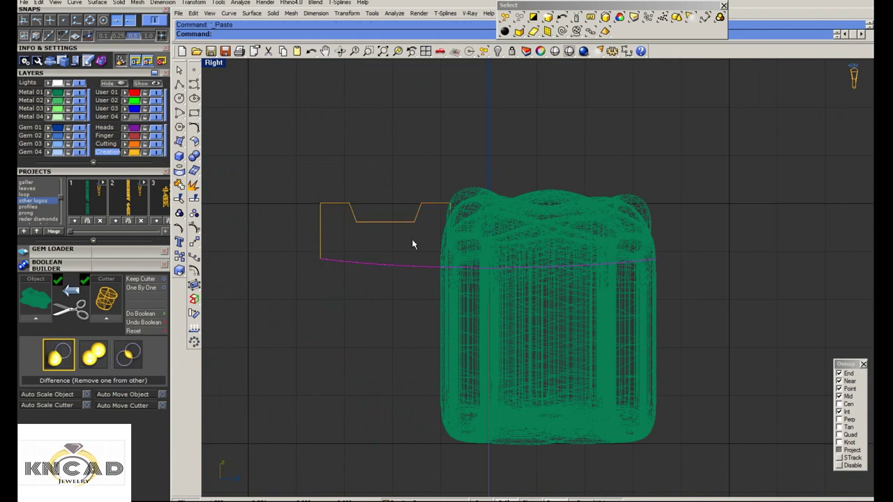
pyautogui.scroll(-3, 413, 244)
pyautogui.scroll(2, 541, 247)
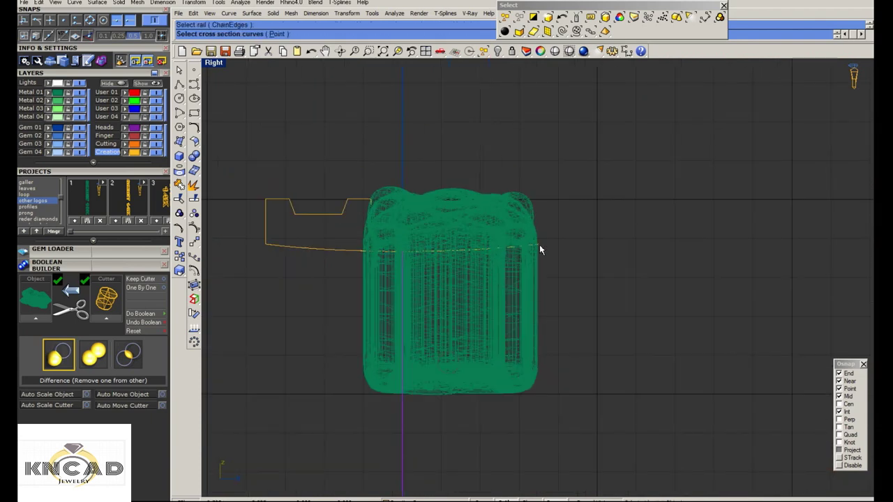
pyautogui.click(539, 244)
pyautogui.press('Return')
pyautogui.press('Return')
# Undo the failed boolean cut and finish mirroring the ring
pyautogui.doubleClick(216, 64)
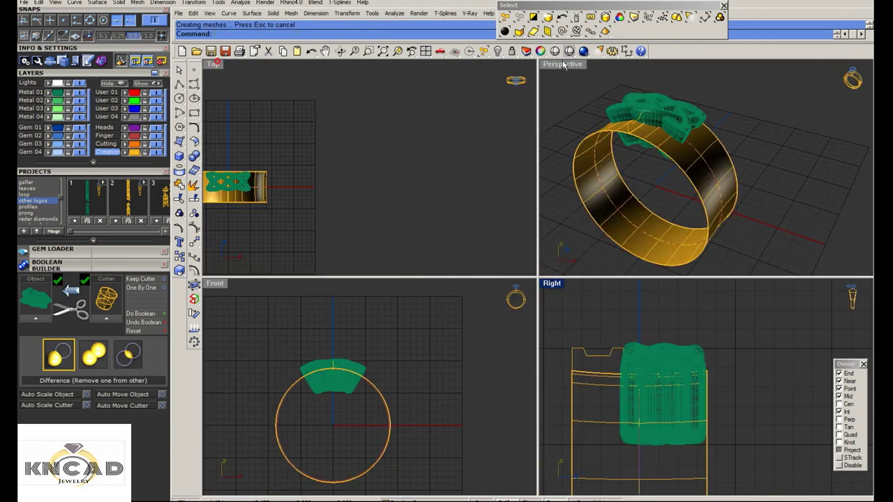
pyautogui.doubleClick(551, 65)
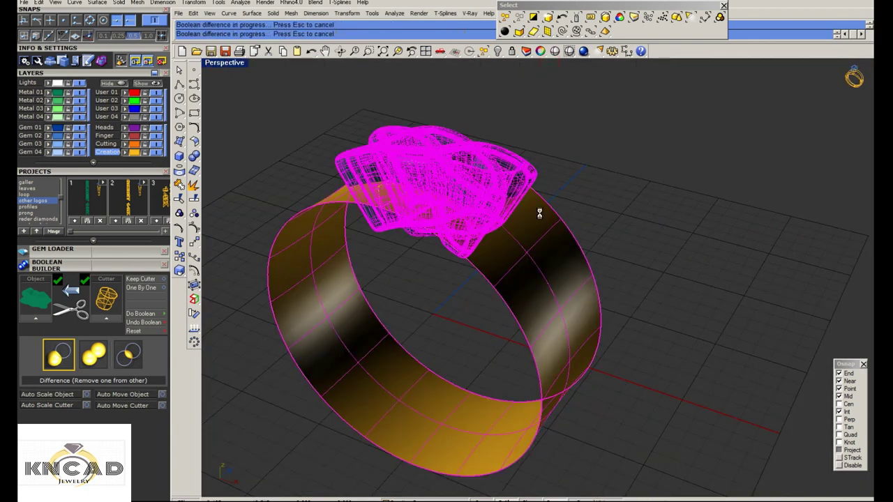
pyautogui.hotkey('ctrl', 'z')
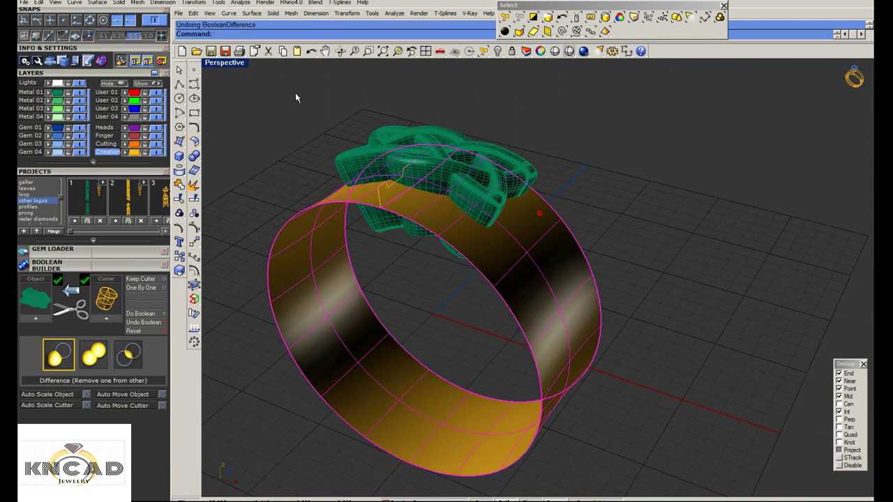
pyautogui.doubleClick(223, 64)
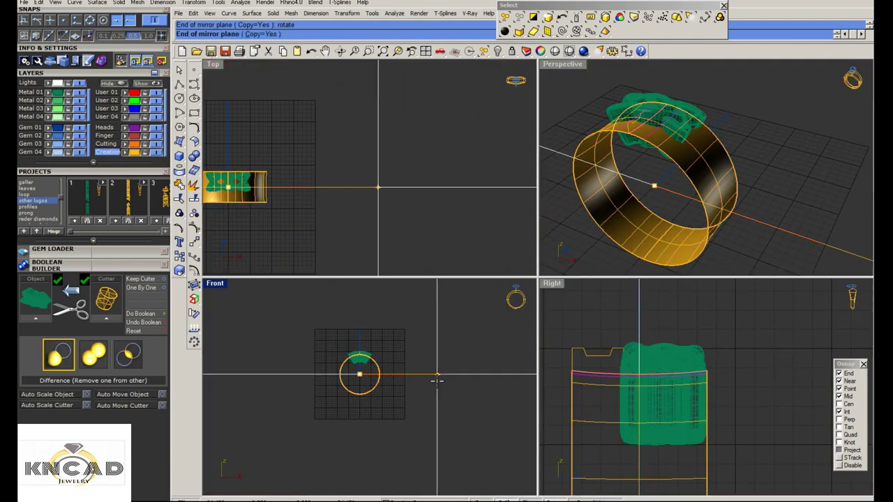
pyautogui.click(437, 381)
pyautogui.write('c')
pyautogui.press('Return')
# Sweep the profile to rebuild the band and inspect it in Rendered display
pyautogui.doubleClick(563, 64)
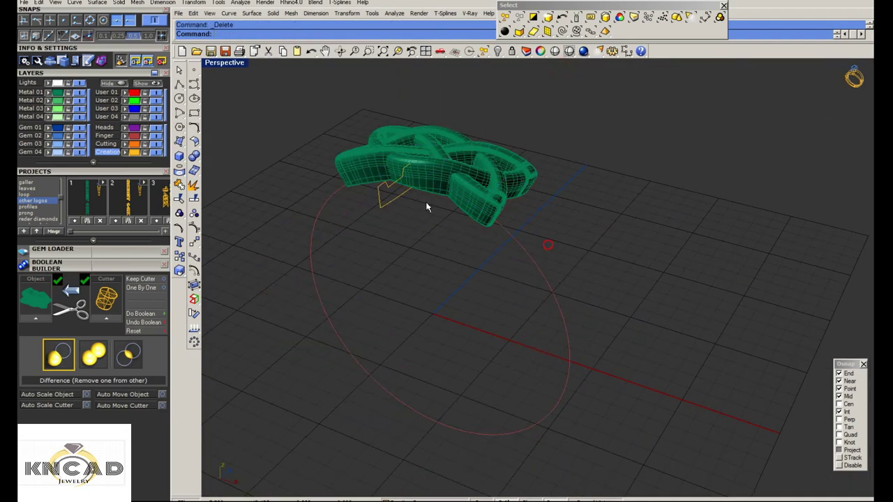
pyautogui.moveTo(470, 206)
pyautogui.mouseDown(button='right')
pyautogui.moveTo(548, 206)
pyautogui.moveTo(500, 293)
pyautogui.mouseUp(button='right')
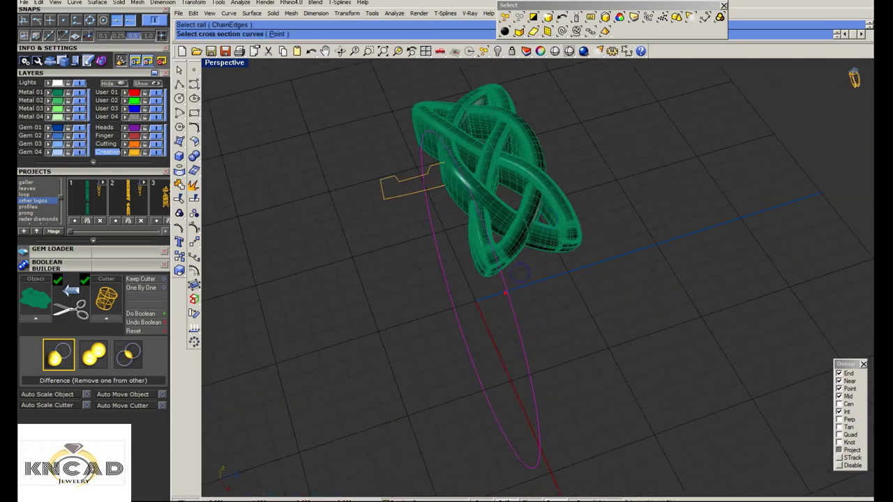
pyautogui.click(403, 183)
pyautogui.press('Return')
pyautogui.press('Return')
pyautogui.moveTo(424, 198); pyautogui.dragTo(480, 182, button='right')
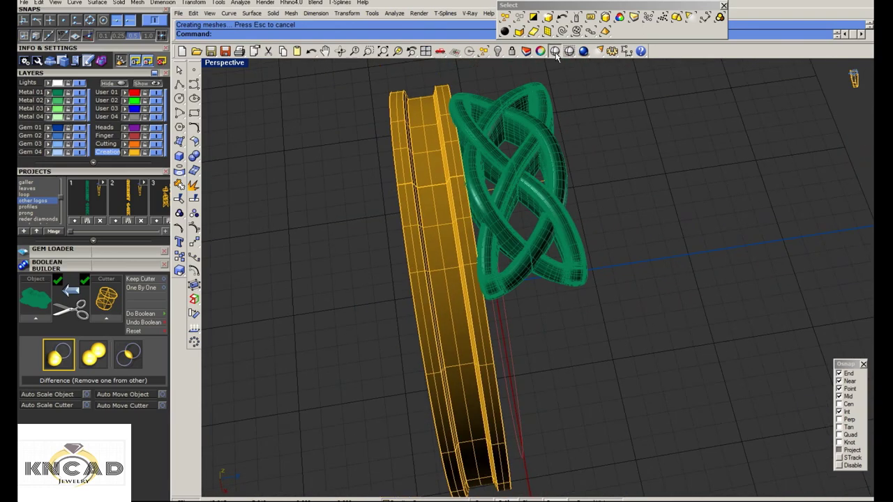
pyautogui.click(554, 52)
pyautogui.moveTo(462, 269)
pyautogui.mouseDown(button='right')
pyautogui.moveTo(460, 214)
pyautogui.moveTo(554, 293)
pyautogui.mouseUp(button='right')
pyautogui.press('Escape')
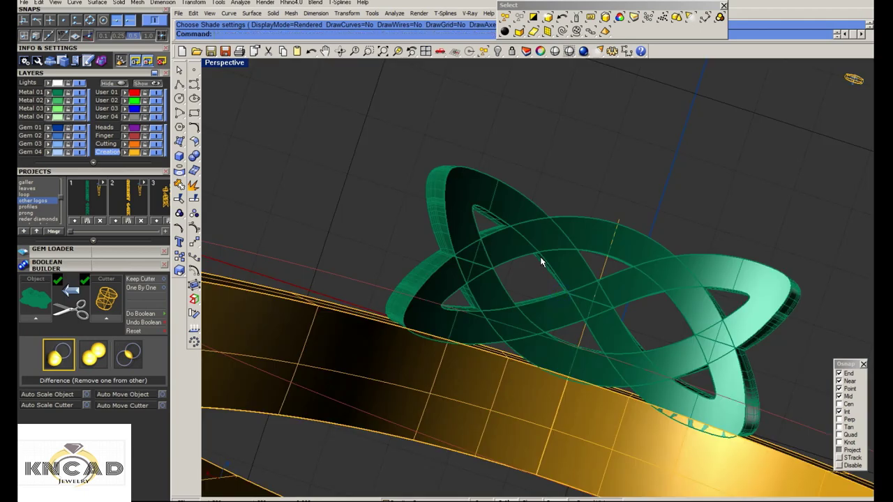
pyautogui.moveTo(541, 261); pyautogui.dragTo(515, 309, button='right')
# Save the ring file and start Pave on the band from the middle-click menu
pyautogui.press('Return')
pyautogui.scroll(2, 482, 297)
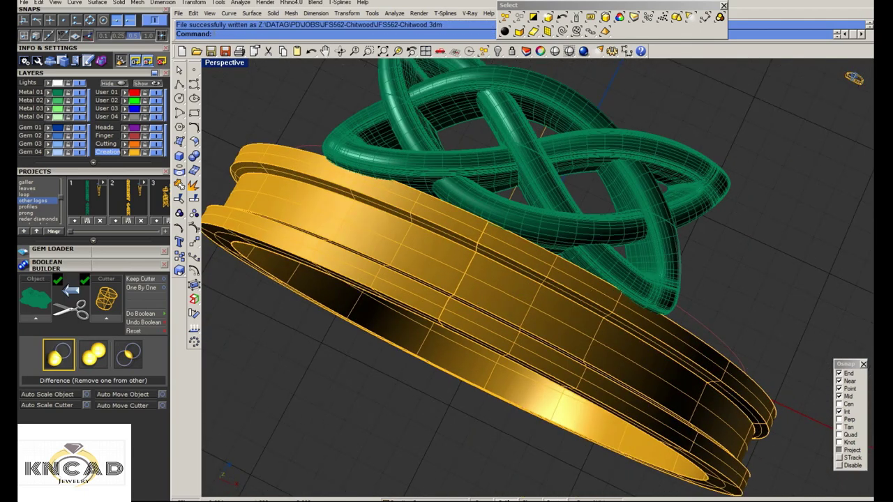
pyautogui.click(483, 297)
pyautogui.scroll(-1, 483, 297)
pyautogui.middleClick(504, 300)
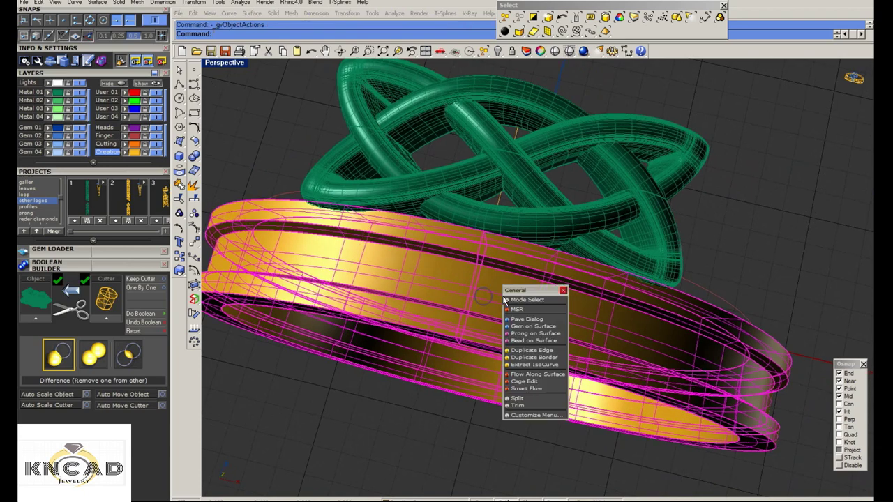
pyautogui.click(534, 319)
pyautogui.scroll(3, 489, 296)
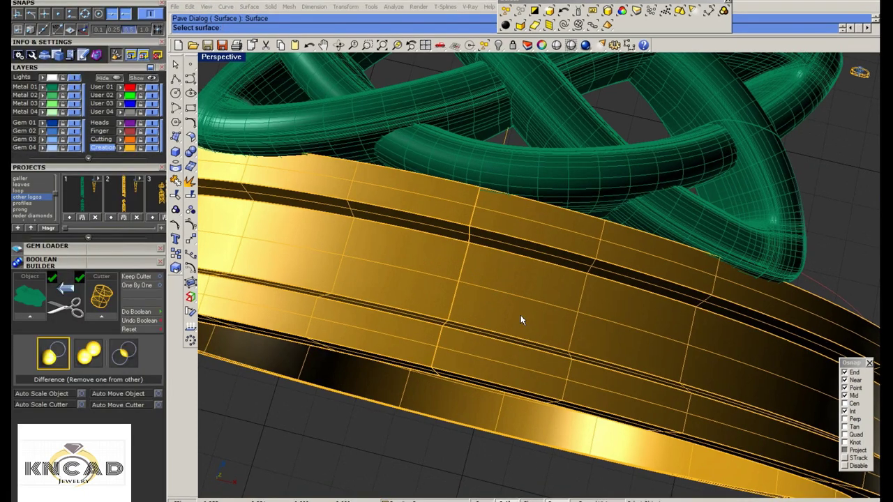
# Extract a copy of the band's channel floor surface with ExtractSrf
pyautogui.click(509, 315)
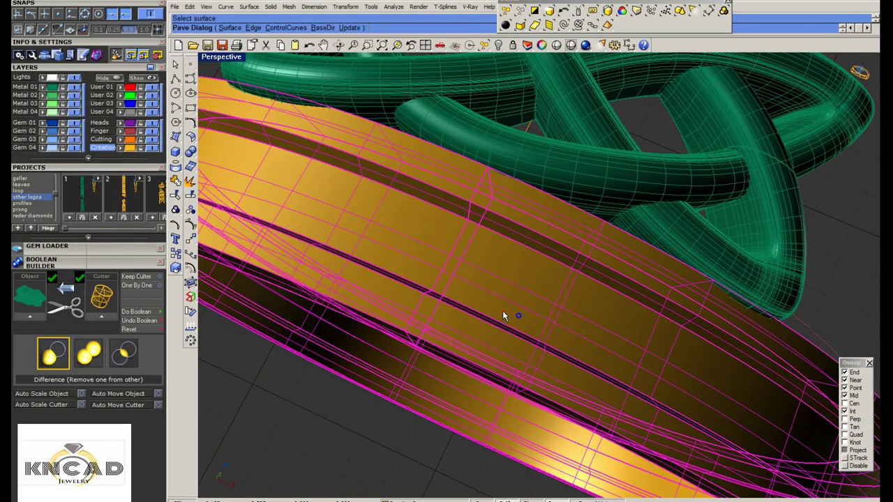
pyautogui.middleClick(508, 319)
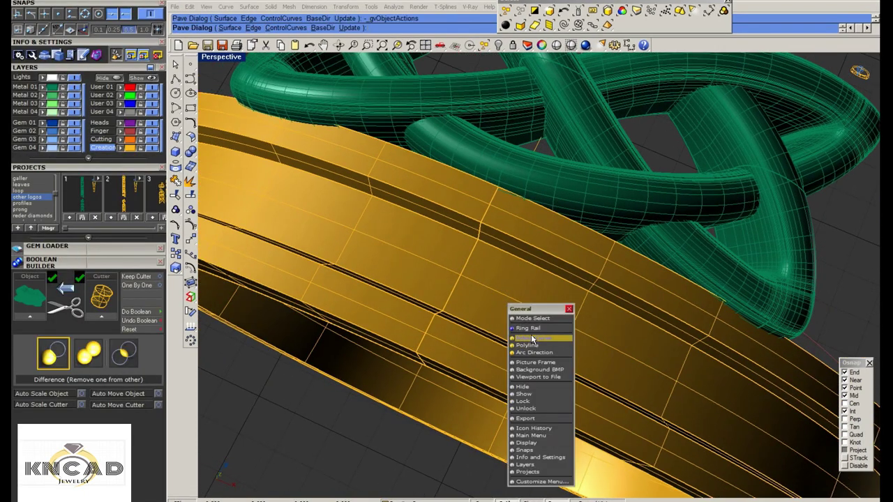
pyautogui.click(534, 329)
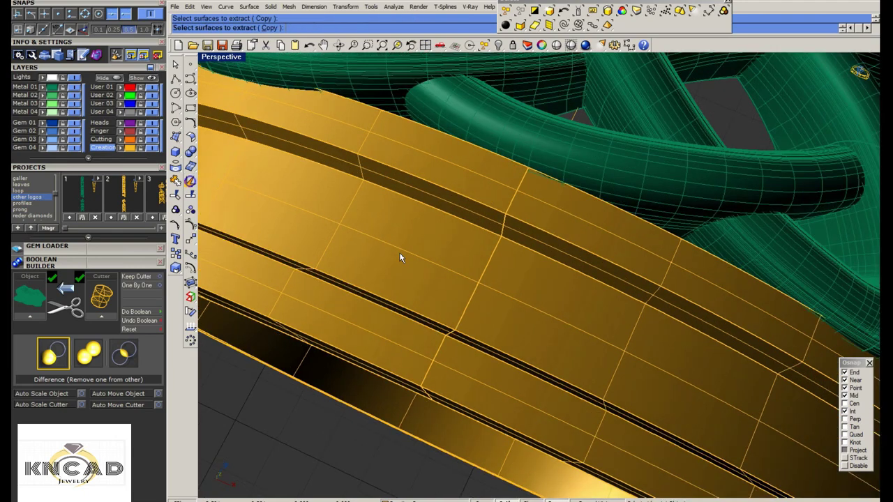
pyautogui.click(399, 254)
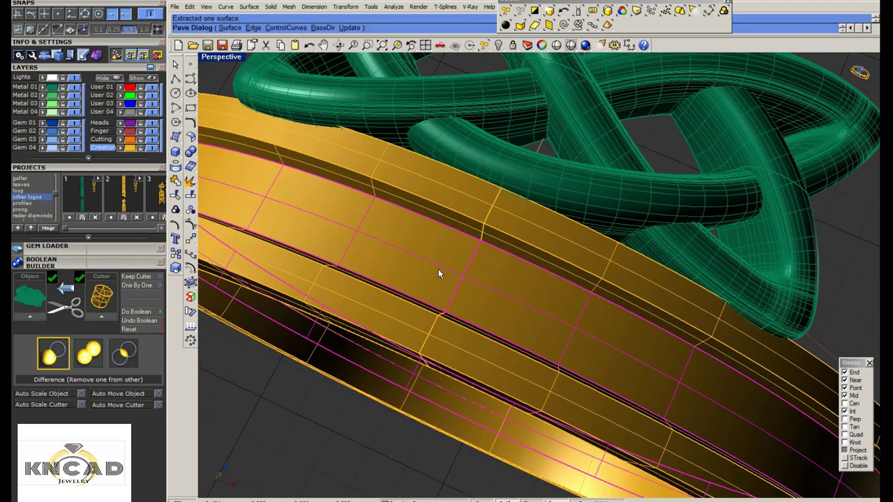
# Undo the pave, lock the ring band, and paste the copied channel surface back in
pyautogui.hotkey('ctrl', 'z')
pyautogui.scroll(-3, 438, 276)
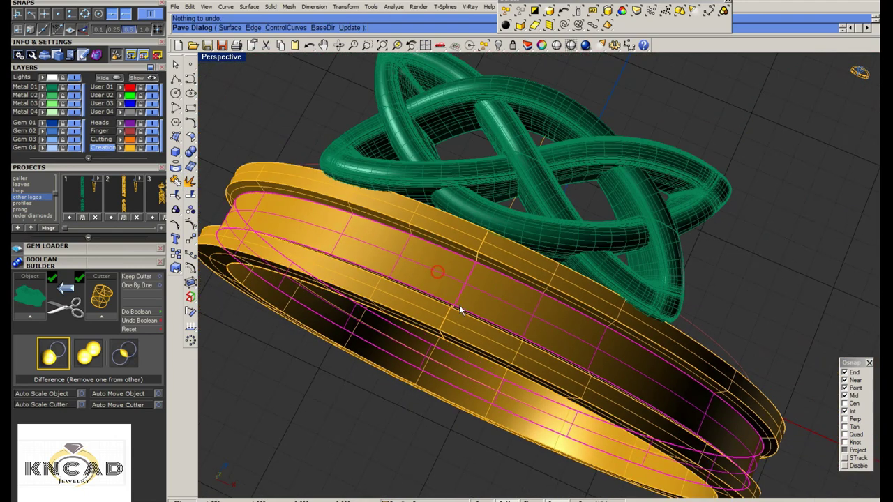
pyautogui.scroll(1, 460, 308)
pyautogui.scroll(2, 468, 311)
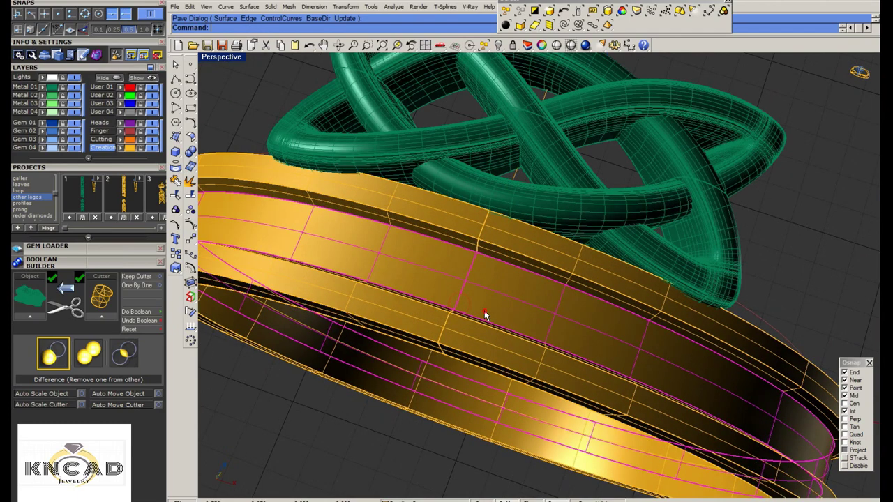
pyautogui.hotkey('ctrl', 'z')
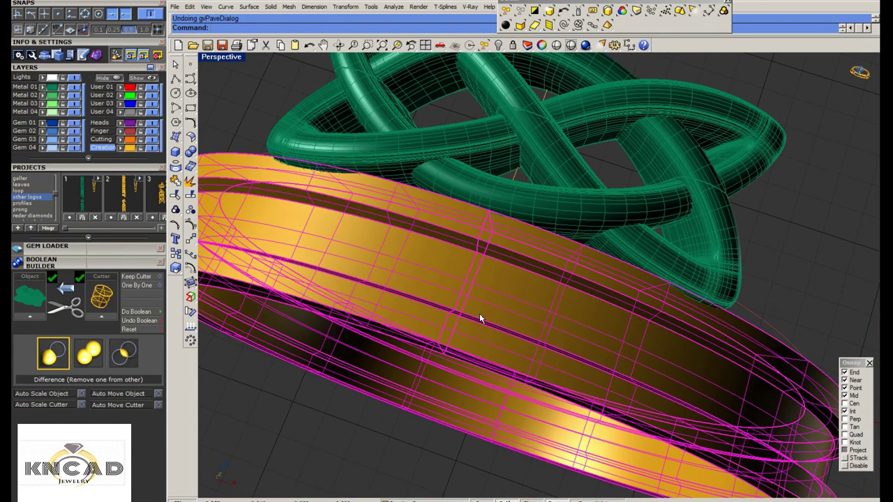
pyautogui.write('lock')
pyautogui.press('Return')
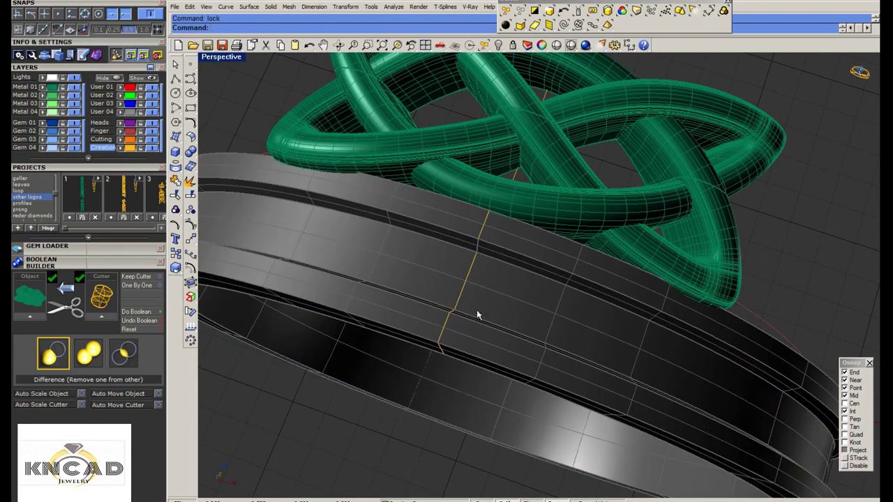
pyautogui.hotkey('ctrl', 'v')
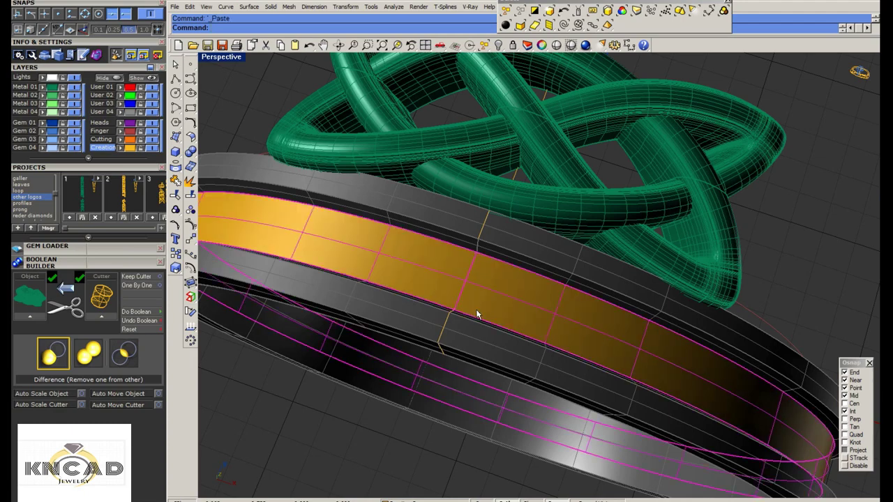
pyautogui.middleClick(477, 312)
# Place one round gem scaled to 120% at the top of the channel floor
pyautogui.click(501, 340)
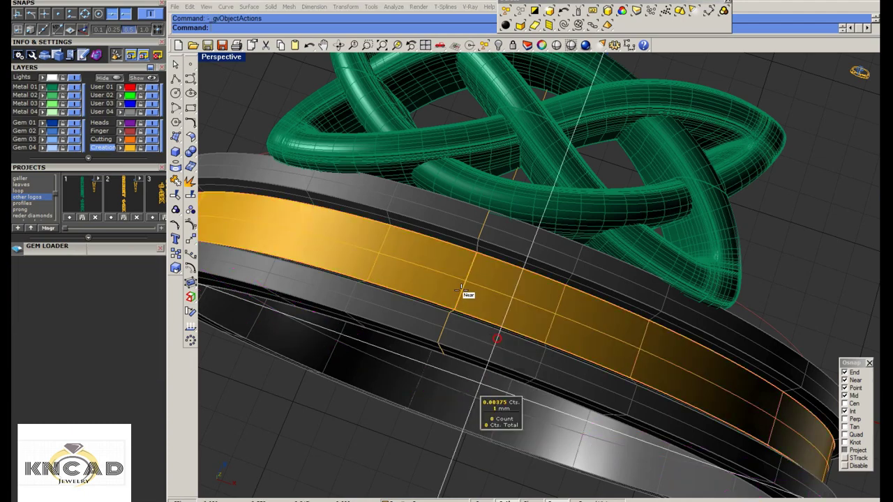
pyautogui.moveTo(466, 277); pyautogui.dragTo(467, 289, button='right')
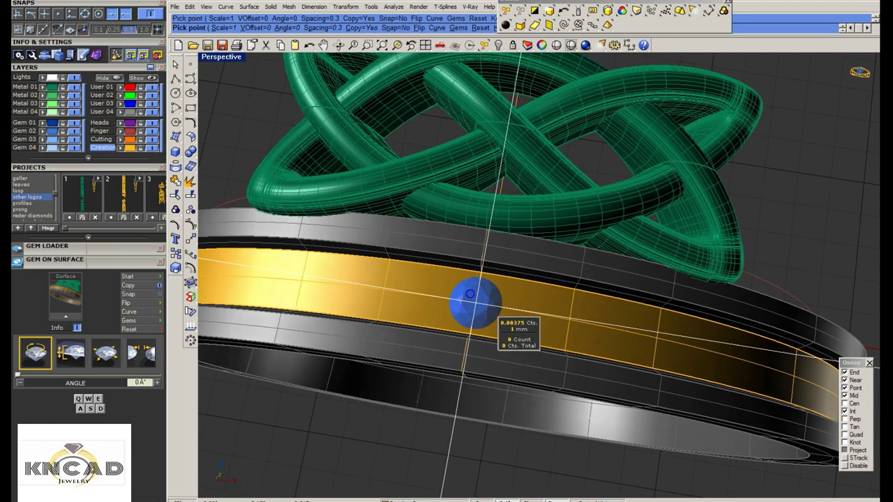
pyautogui.press('s')
pyautogui.click(477, 302)
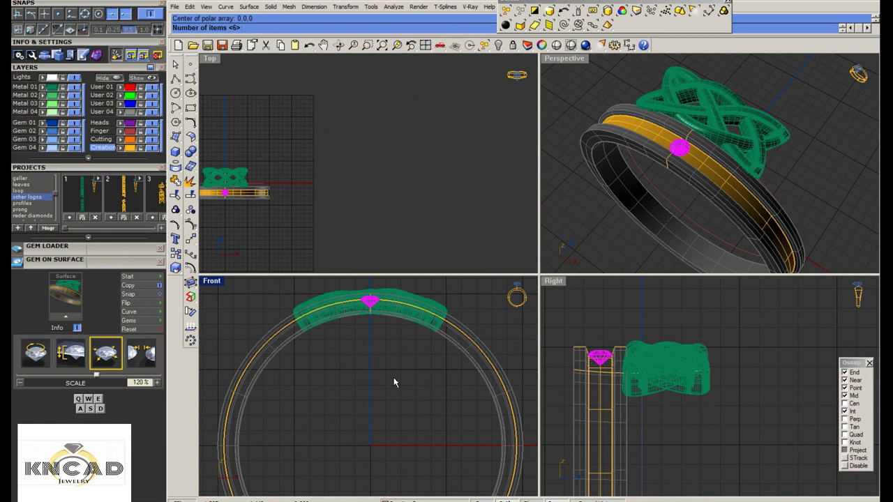
# Array the gem 30 times around the ring, undo, then redo it with 40 gems centred at 0,0
pyautogui.write('30')
pyautogui.press('Return')
pyautogui.press('Return')
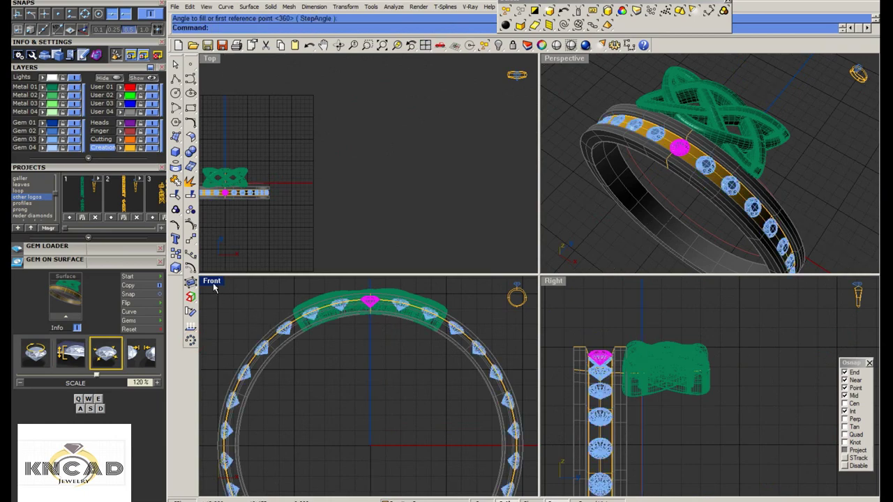
pyautogui.doubleClick(211, 281)
pyautogui.hotkey('ctrl', 'z')
pyautogui.write('6')
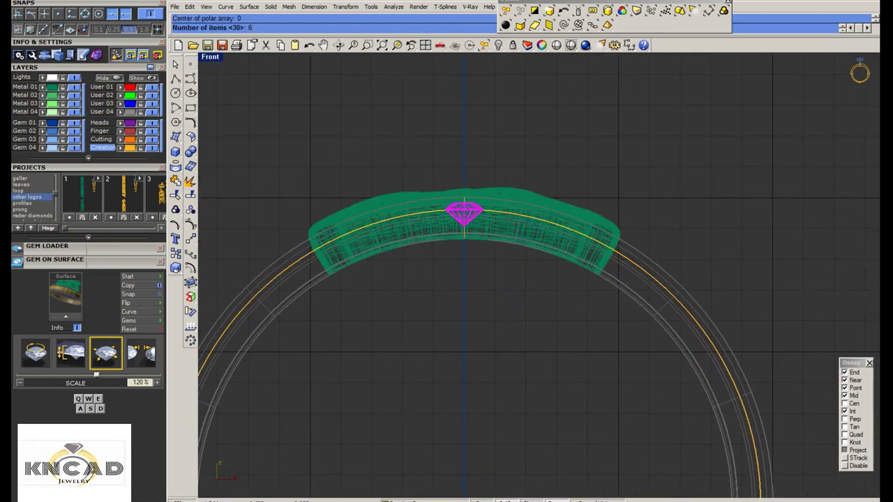
pyautogui.press('Return')
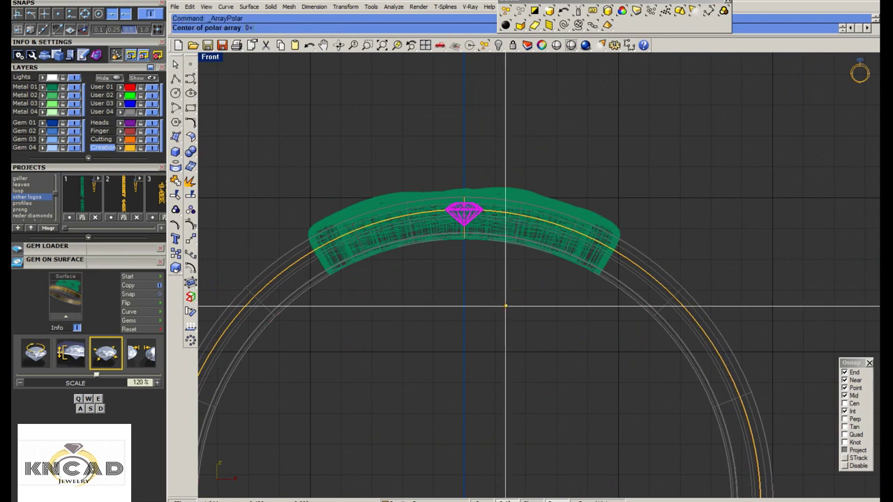
pyautogui.press('Escape')
pyautogui.write('0')
pyautogui.write('0')
pyautogui.press('Return')
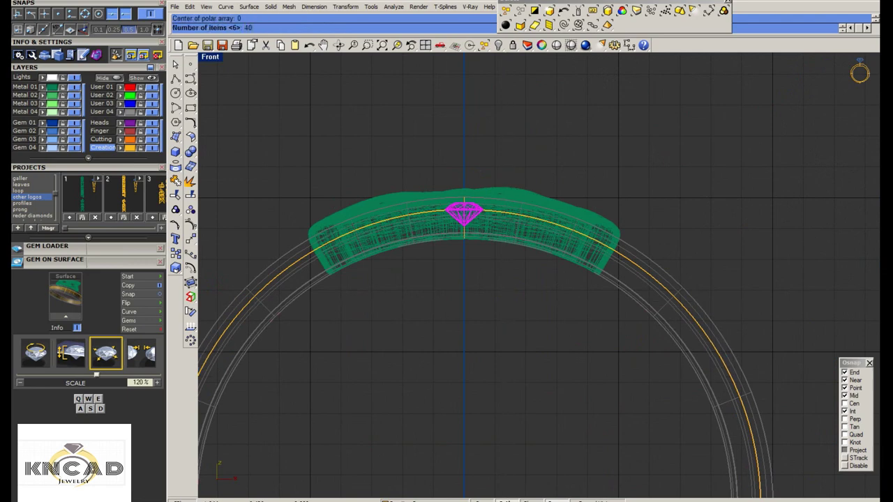
pyautogui.press('Return')
pyautogui.press('Return')
# Start measuring the gap between the 40 arrayed gems, then undo that array
pyautogui.scroll(5, 293, 272)
pyautogui.scroll(3, 293, 272)
pyautogui.middleClick(280, 246)
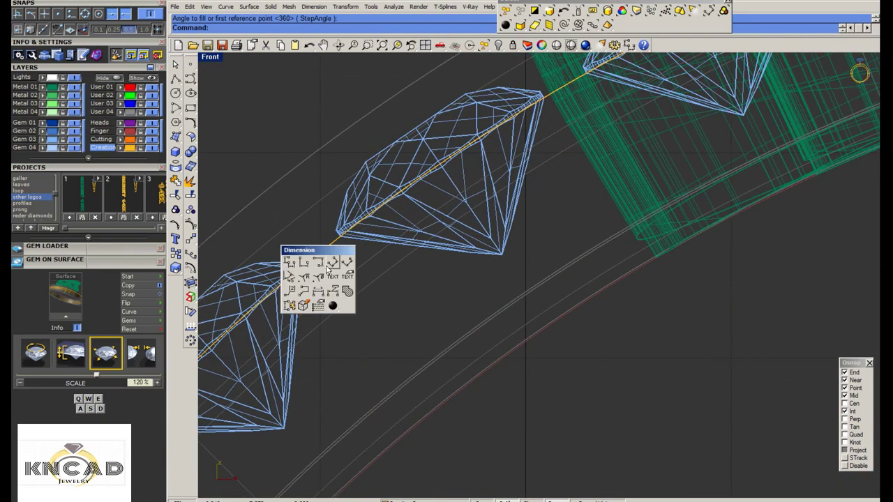
pyautogui.click(333, 265)
pyautogui.click(316, 265)
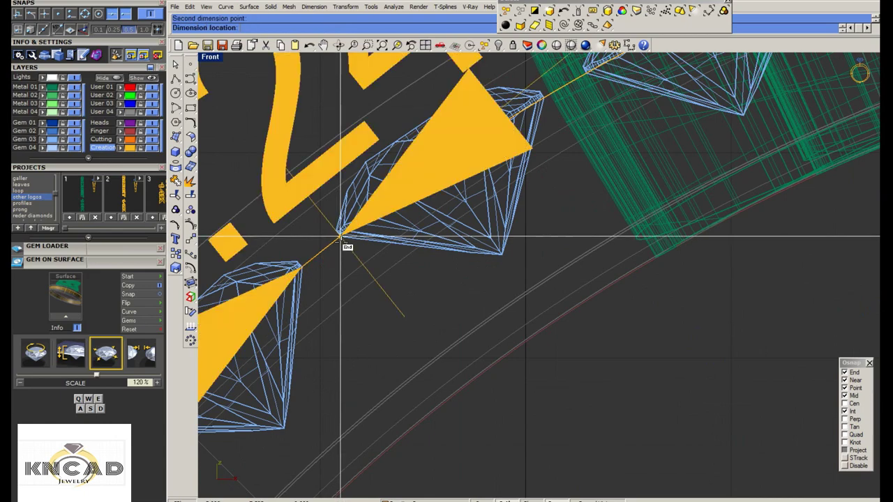
pyautogui.press('Escape')
pyautogui.scroll(-3, 334, 243)
pyautogui.hotkey('ctrl', 'z')
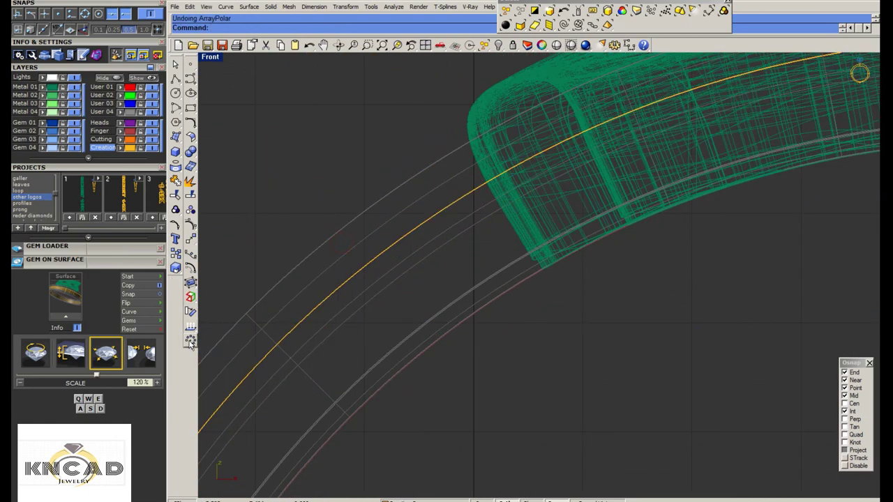
# Repeat the circular gem array with 45 copies centred at the origin
pyautogui.click(191, 341)
pyautogui.write('0')
pyautogui.press('Return')
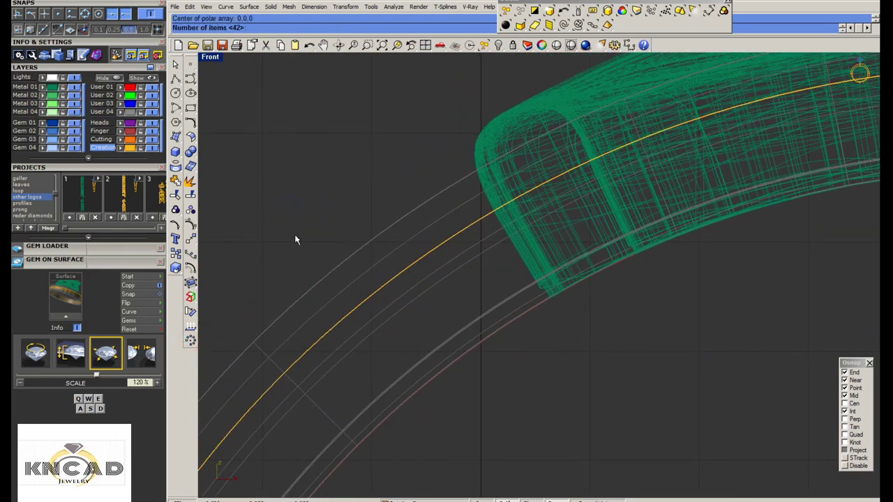
pyautogui.write('45')
pyautogui.press('Return')
# Measure a 0.15 gap between neighbouring gems and accept the full-circle array of 45
pyautogui.scroll(3, 377, 244)
pyautogui.middleClick(377, 245)
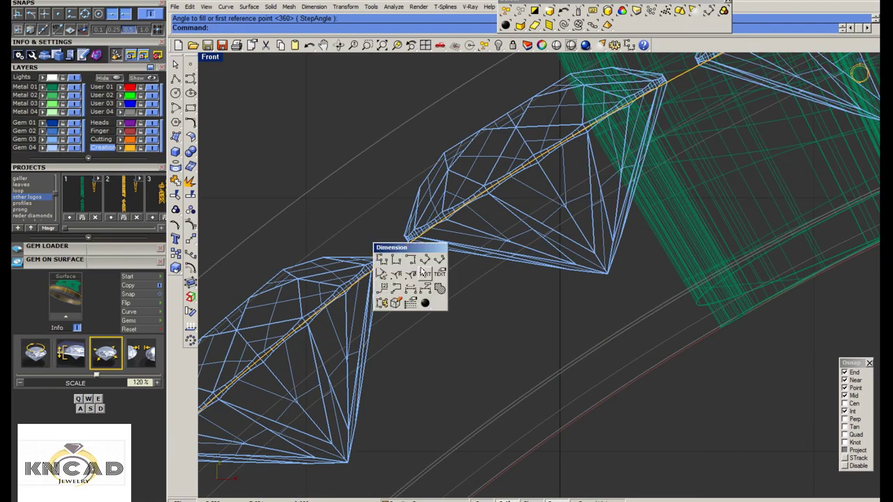
pyautogui.click(425, 269)
pyautogui.scroll(3, 386, 225)
pyautogui.scroll(2, 387, 224)
pyautogui.click(387, 225)
pyautogui.click(410, 225)
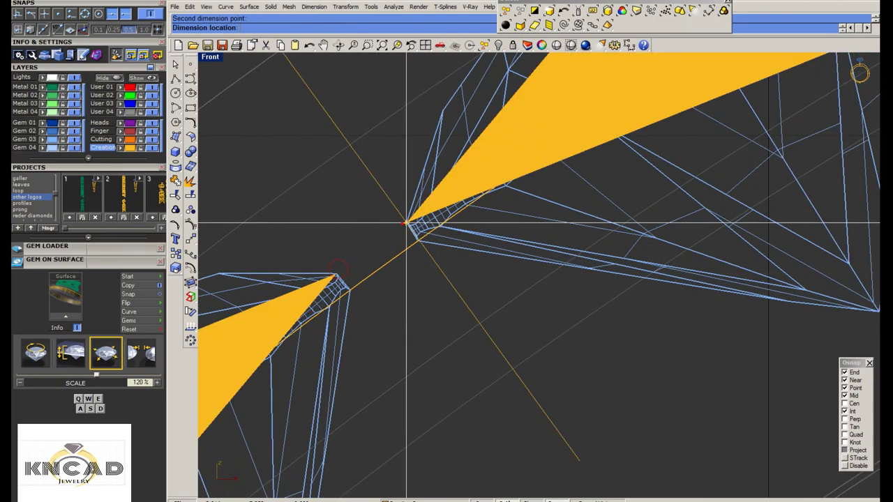
pyautogui.scroll(-3, 406, 293)
pyautogui.scroll(-2, 407, 296)
pyautogui.scroll(-2, 404, 294)
pyautogui.press('Escape')
pyautogui.write('45')
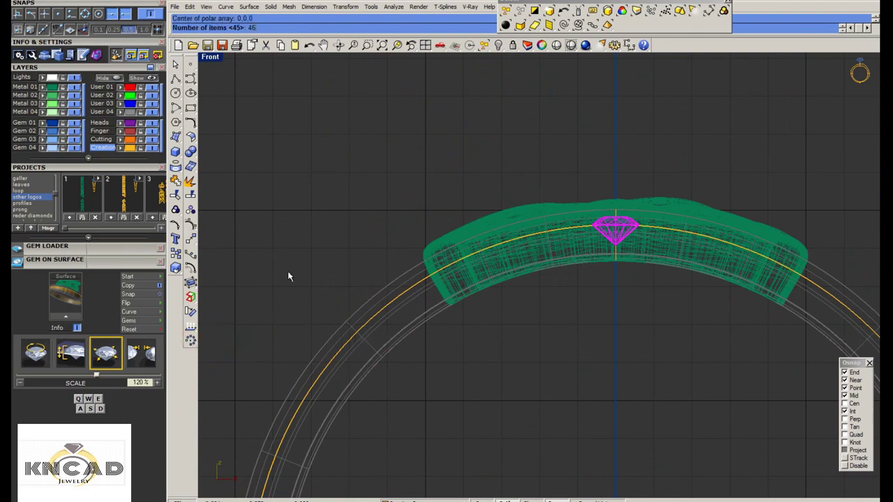
pyautogui.press('Return')
# Check the gap between two neighbouring gem tips, which measures 0.12
pyautogui.scroll(3, 468, 298)
pyautogui.scroll(2, 468, 299)
pyautogui.middleClick(444, 267)
pyautogui.click(493, 280)
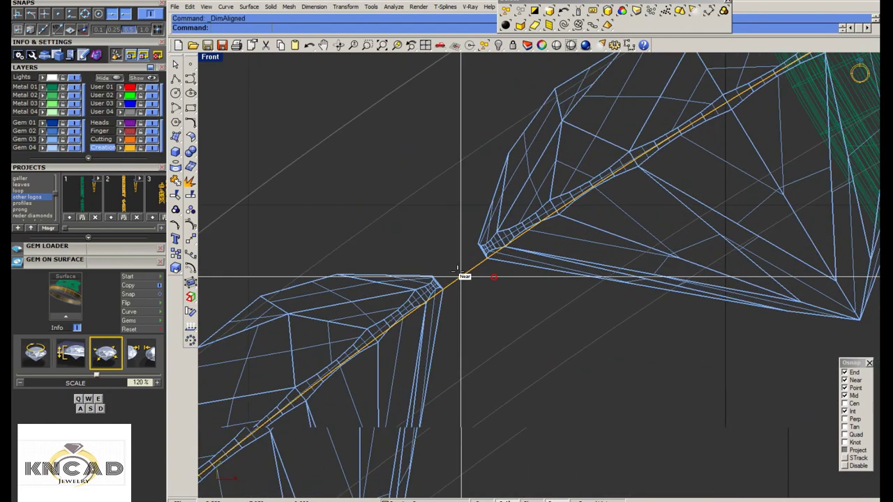
pyautogui.scroll(2, 460, 276)
pyautogui.click(434, 279)
pyautogui.click(488, 242)
pyautogui.scroll(-4, 428, 314)
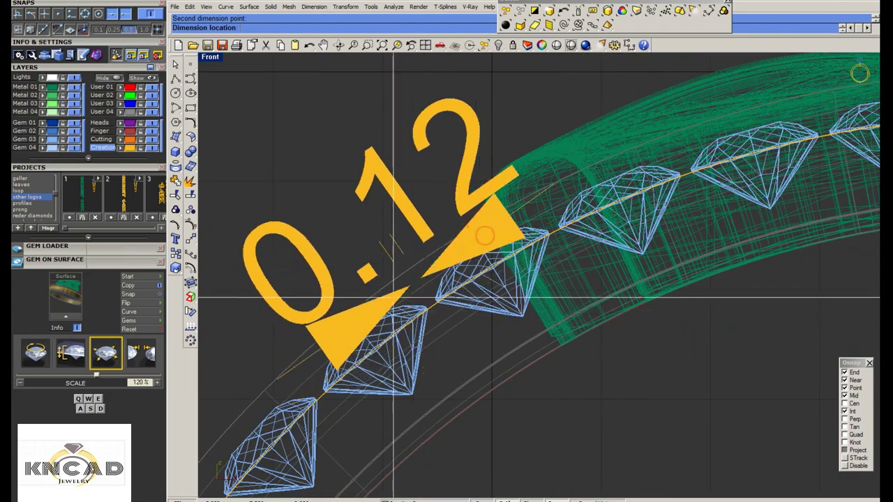
pyautogui.press('Escape')
pyautogui.scroll(-2, 394, 298)
# Select objects, switch to the enlarged perspective view, and delete the selection
pyautogui.click(550, 14)
pyautogui.scroll(-2, 355, 239)
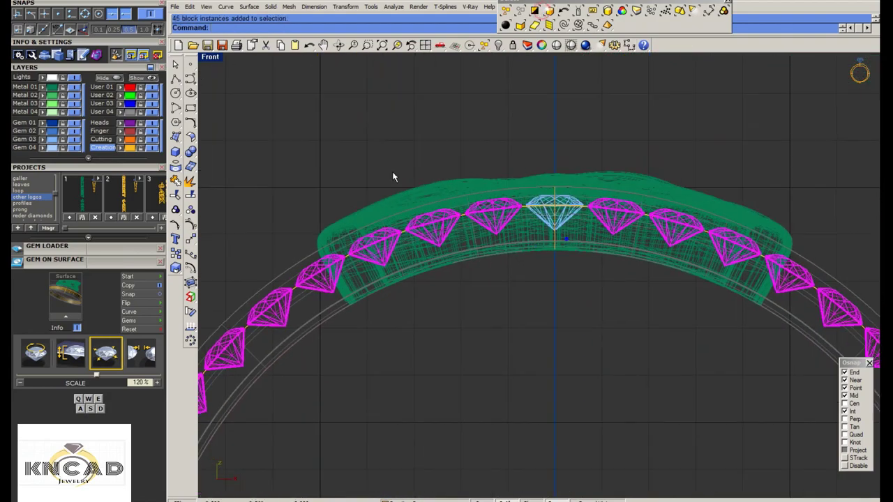
pyautogui.doubleClick(211, 57)
pyautogui.doubleClick(565, 58)
pyautogui.scroll(3, 503, 283)
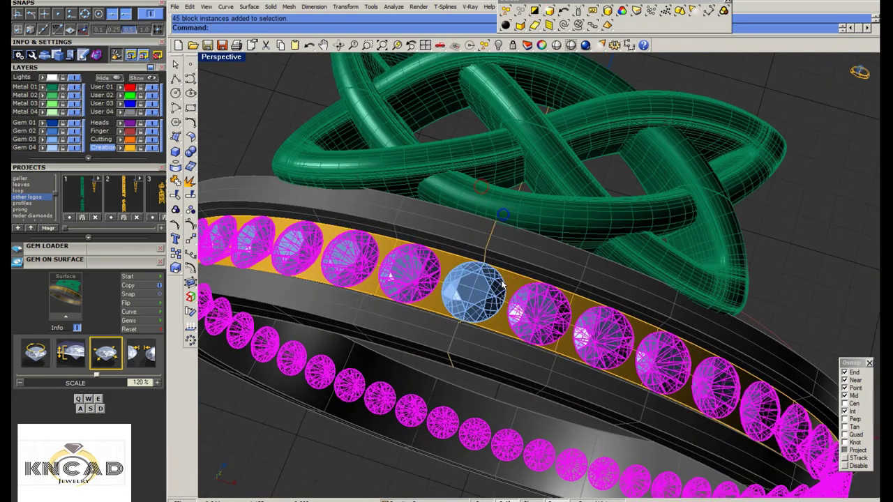
pyautogui.scroll(-1, 502, 282)
pyautogui.press('Delete')
pyautogui.scroll(-4, 505, 275)
pyautogui.scroll(4, 505, 276)
pyautogui.scroll(1, 492, 293)
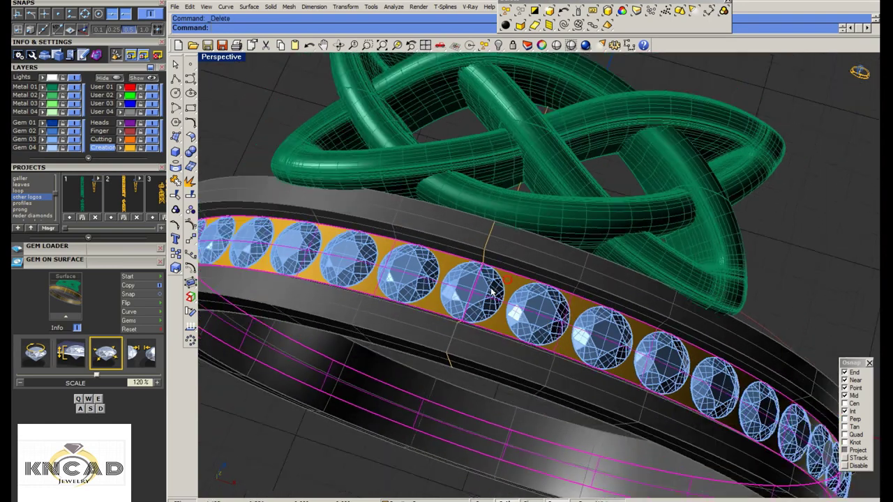
pyautogui.scroll(-2, 492, 293)
# Save the ring file and orbit to see the whole ring
pyautogui.hotkey('ctrl', 's')
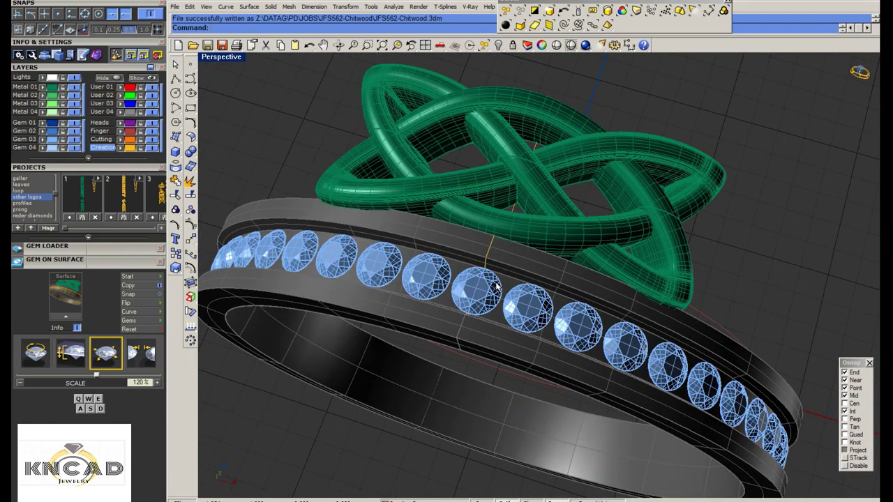
pyautogui.hotkey('ctrl', 'z')
pyautogui.moveTo(408, 274); pyautogui.dragTo(418, 274, button='right')
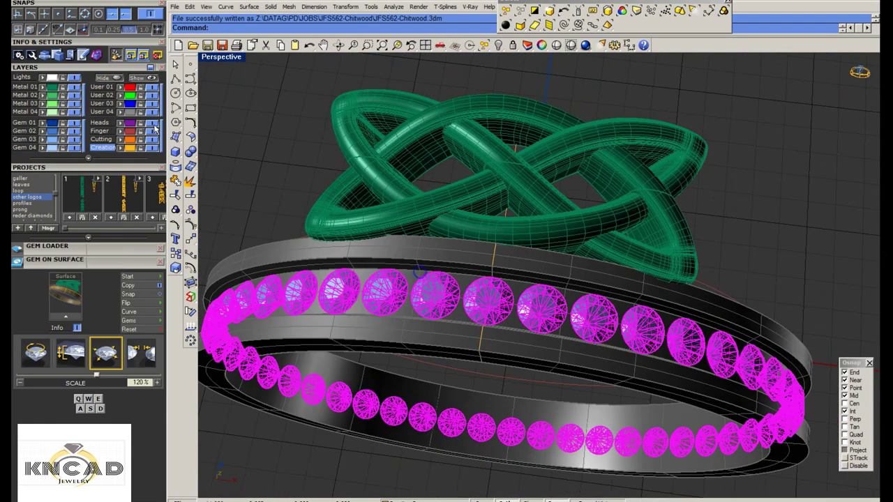
pyautogui.scroll(2, 104, 73)
pyautogui.scroll(2, 98, 63)
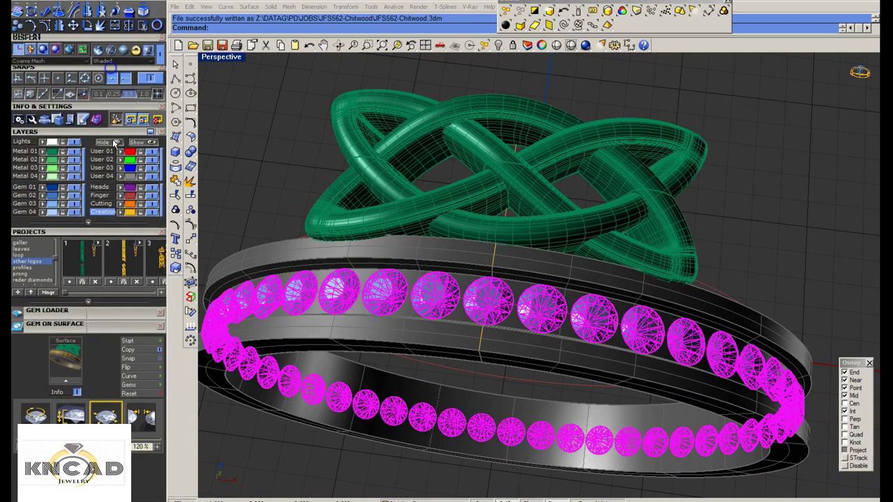
pyautogui.scroll(2, 87, 49)
# Launch Prong Adder with shared-prong settings and pick the channel gems
pyautogui.click(79, 39)
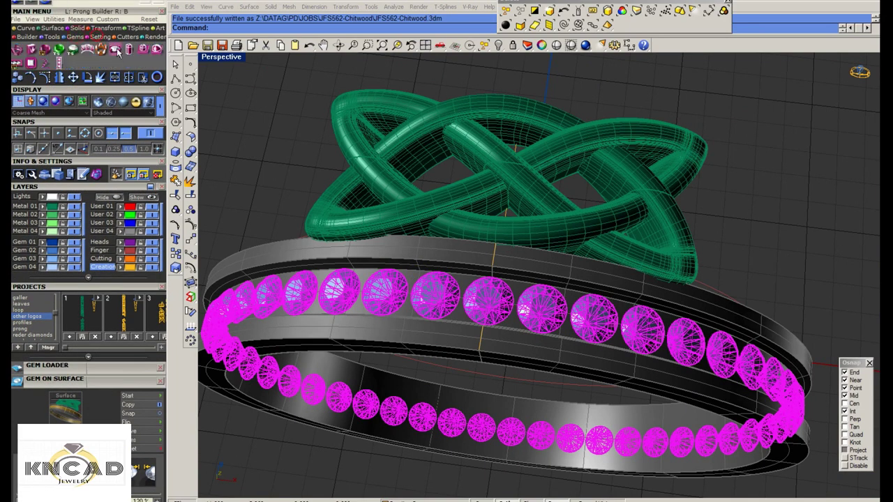
pyautogui.click(116, 49)
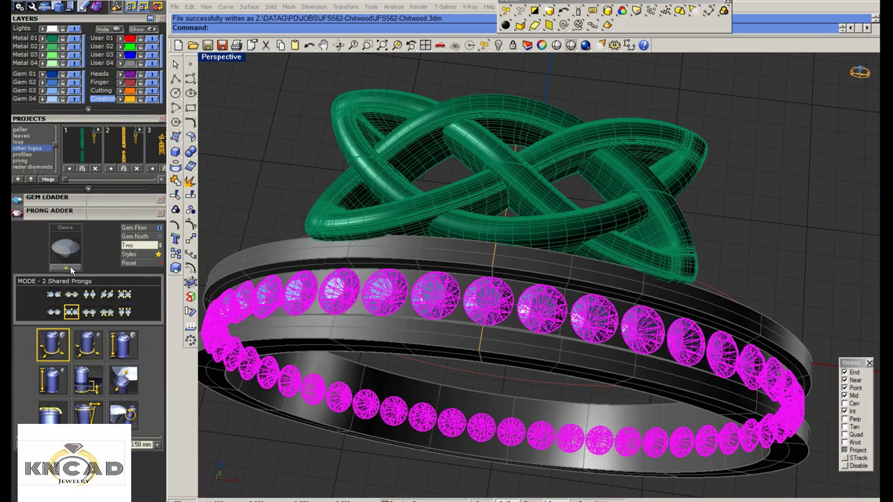
pyautogui.click(70, 270)
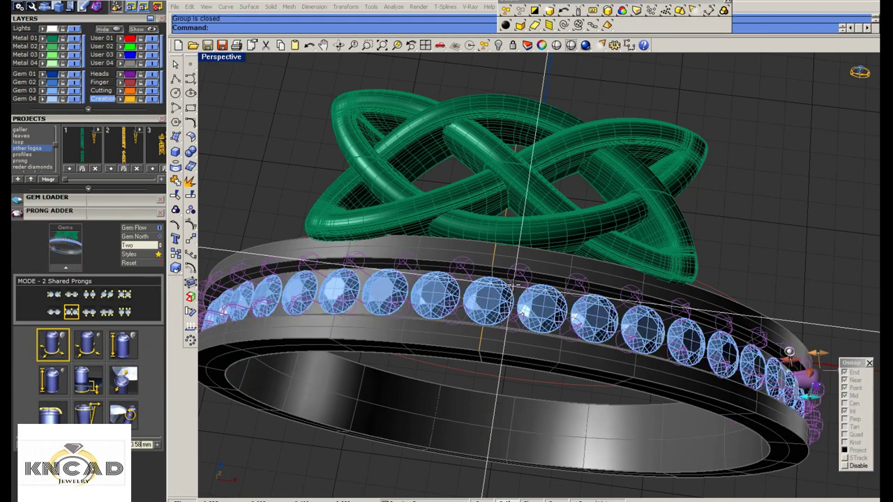
pyautogui.moveTo(516, 285); pyautogui.dragTo(112, 257, button='right')
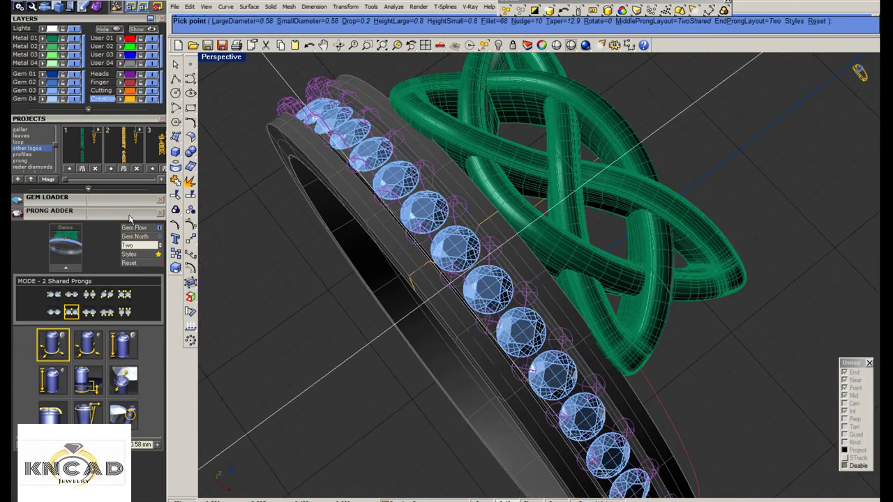
pyautogui.scroll(-1, 87, 338)
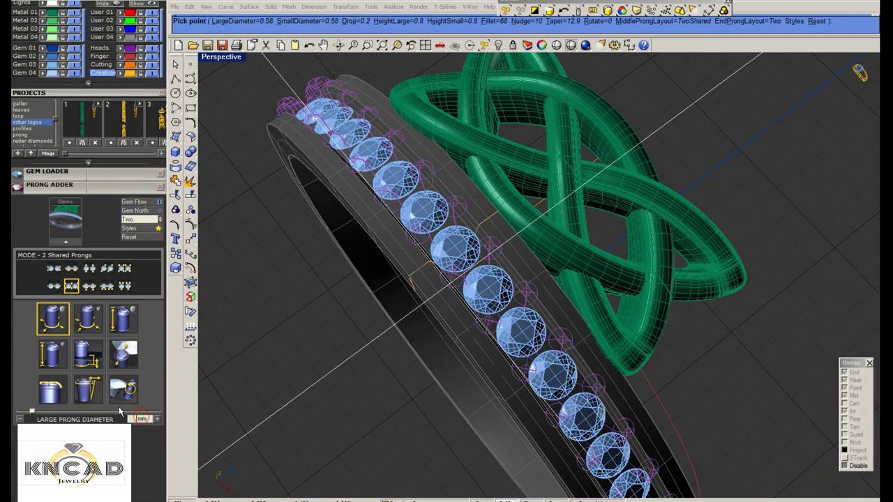
# Set both prong diameters to 0.45 and the prong heights to 0.52 and 0.53
pyautogui.click(84, 332)
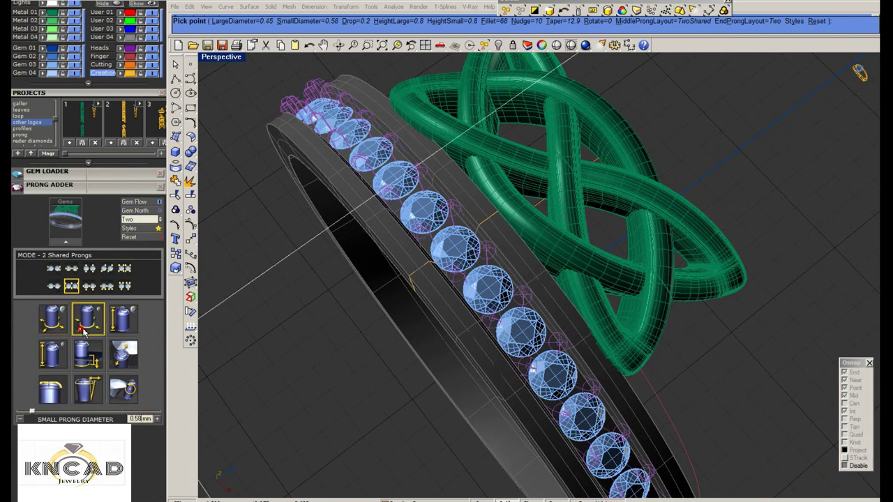
pyautogui.press('Return')
pyautogui.click(113, 323)
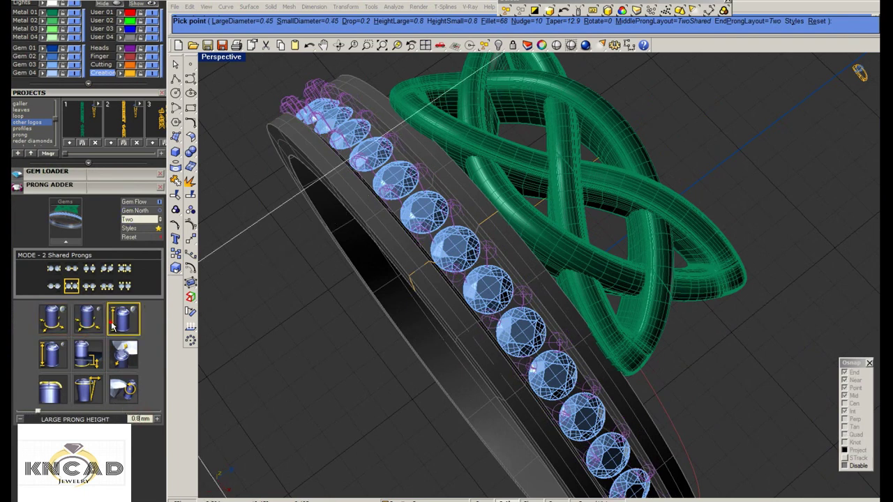
pyautogui.write('0.52')
pyautogui.press('Return')
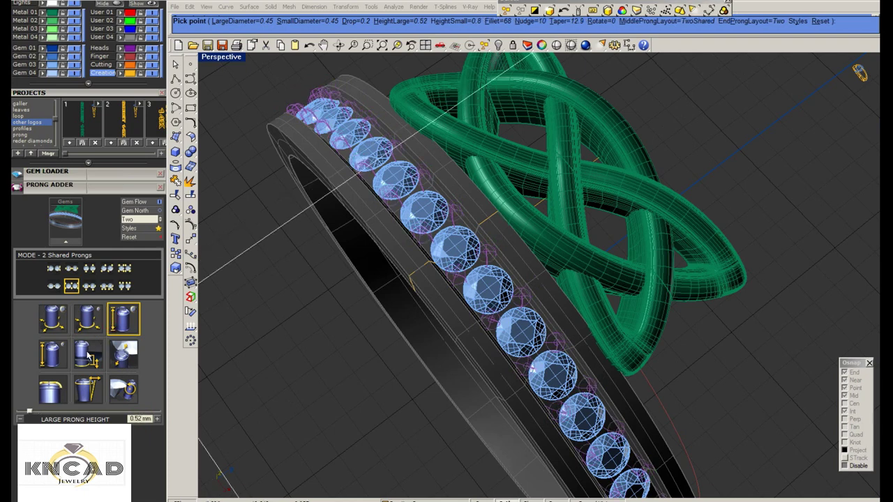
pyautogui.click(56, 355)
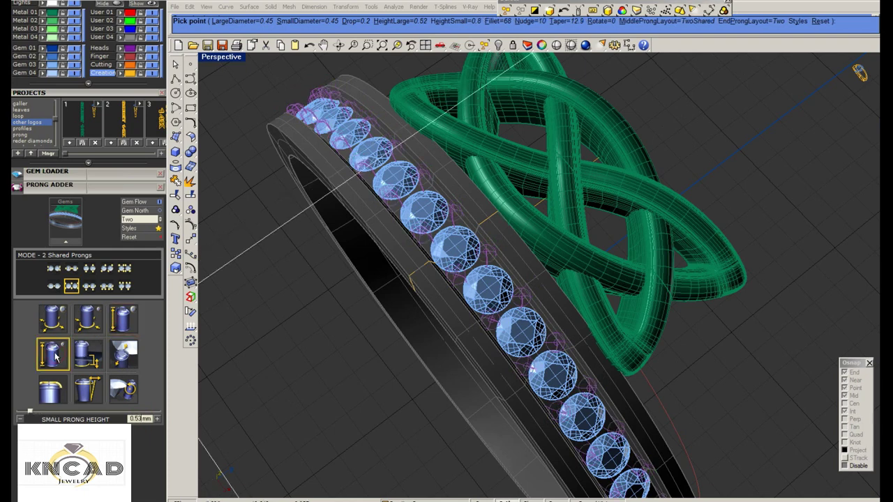
pyautogui.press('Return')
pyautogui.click(129, 322)
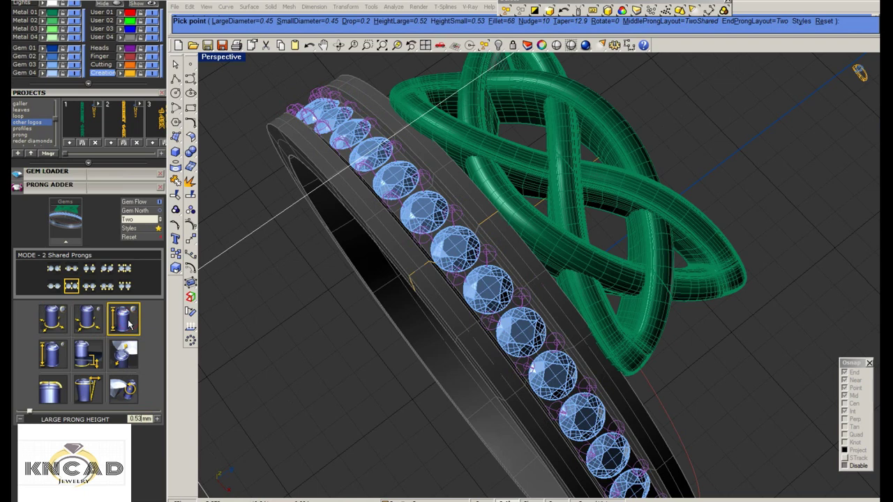
# Set prong nudge to 35 and raise the prong taper to 10
pyautogui.click(123, 355)
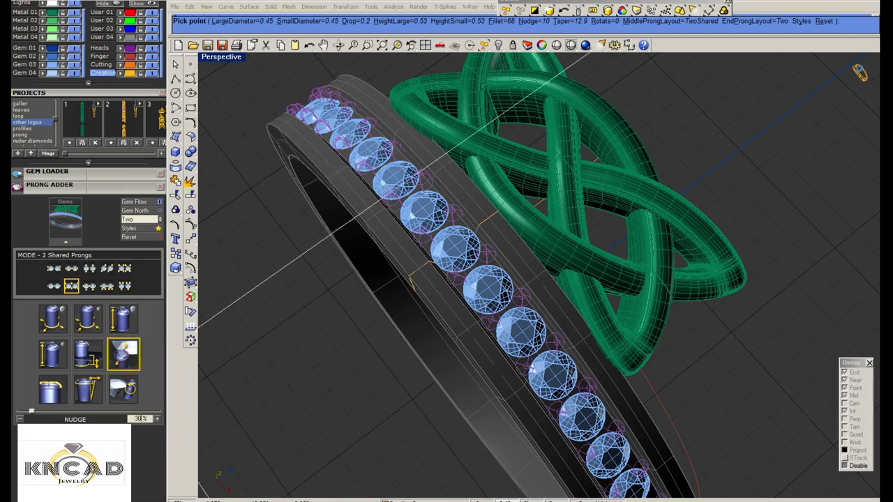
pyautogui.press('Return')
pyautogui.click(81, 395)
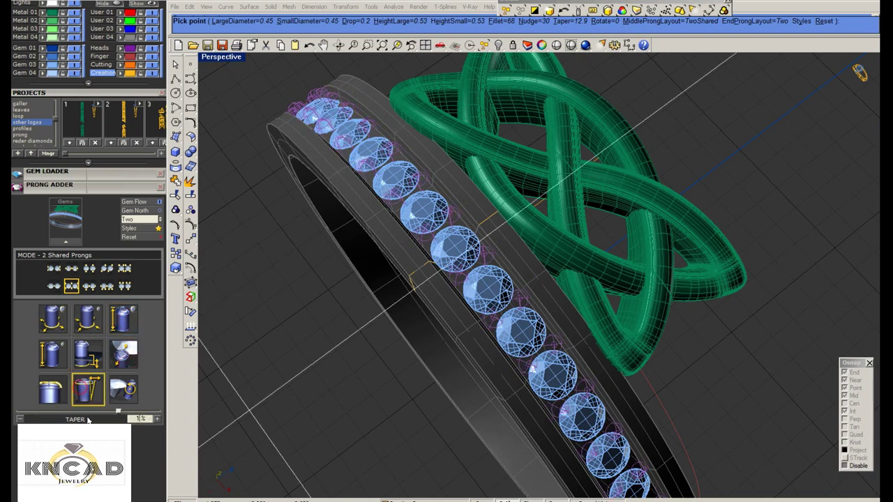
pyautogui.press('Return')
pyautogui.moveTo(239, 384); pyautogui.dragTo(419, 363, button='right')
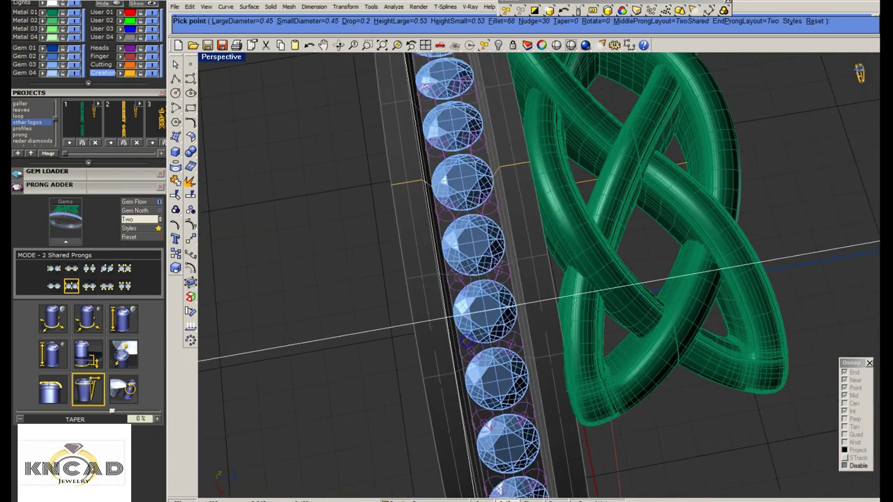
pyautogui.scroll(3, 469, 353)
pyautogui.scroll(3, 469, 352)
pyautogui.click(123, 355)
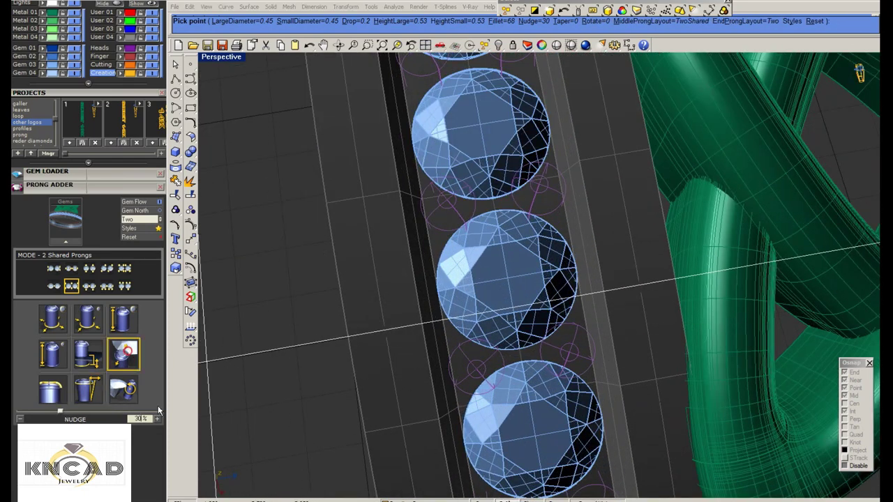
pyautogui.press('Return')
pyautogui.click(97, 396)
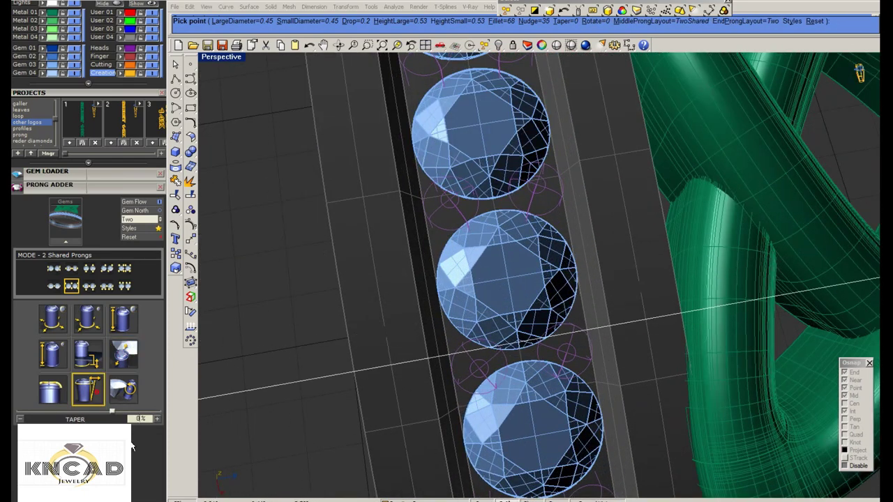
pyautogui.press('Right')
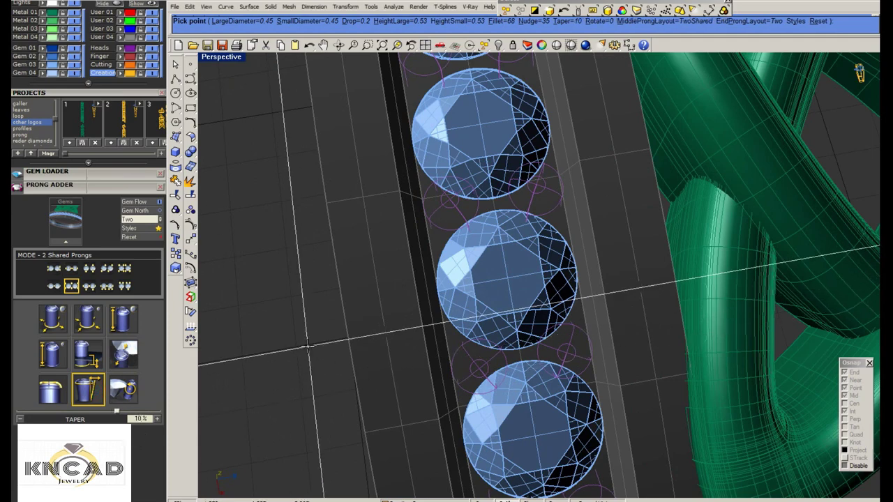
# Set the prong drop to 0.2, create the prongs, and inspect the preview
pyautogui.scroll(-2, 450, 346)
pyautogui.moveTo(450, 346); pyautogui.dragTo(531, 244, button='right')
pyautogui.click(88, 354)
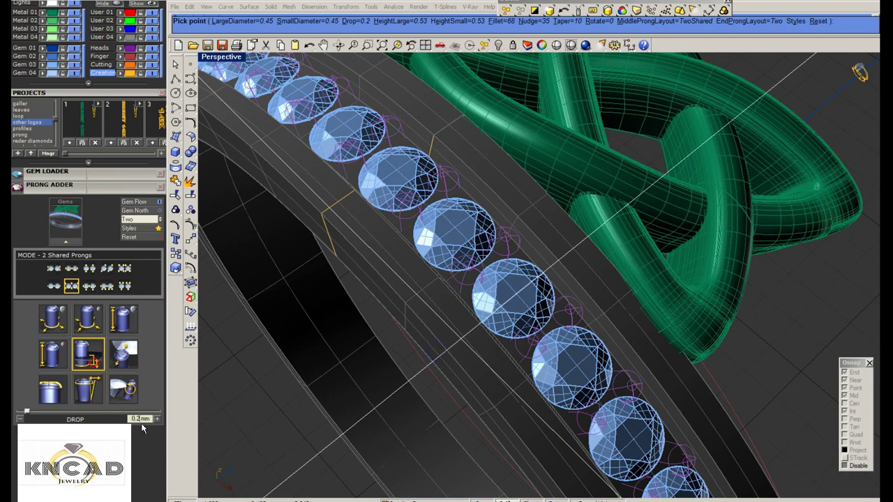
pyautogui.press('Return')
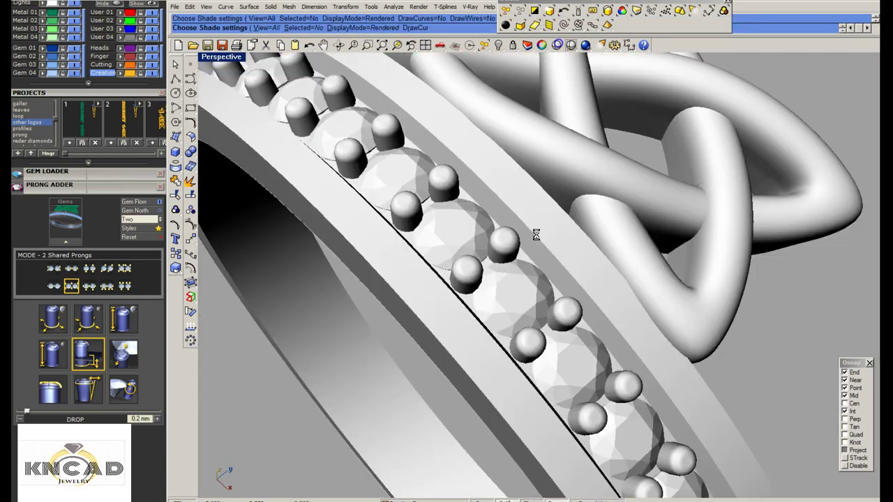
pyautogui.moveTo(575, 100)
pyautogui.mouseDown(button='right')
pyautogui.moveTo(530, 231)
pyautogui.moveTo(598, 319)
pyautogui.moveTo(546, 293)
pyautogui.mouseUp(button='right')
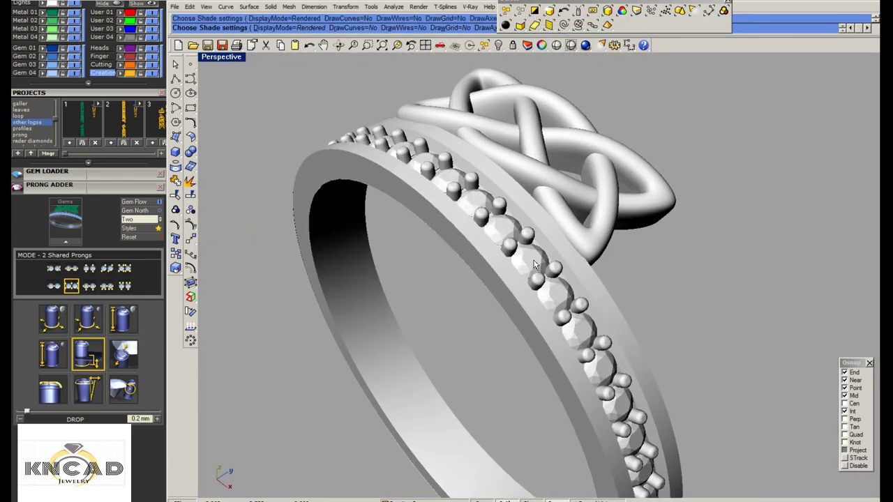
pyautogui.press('Escape')
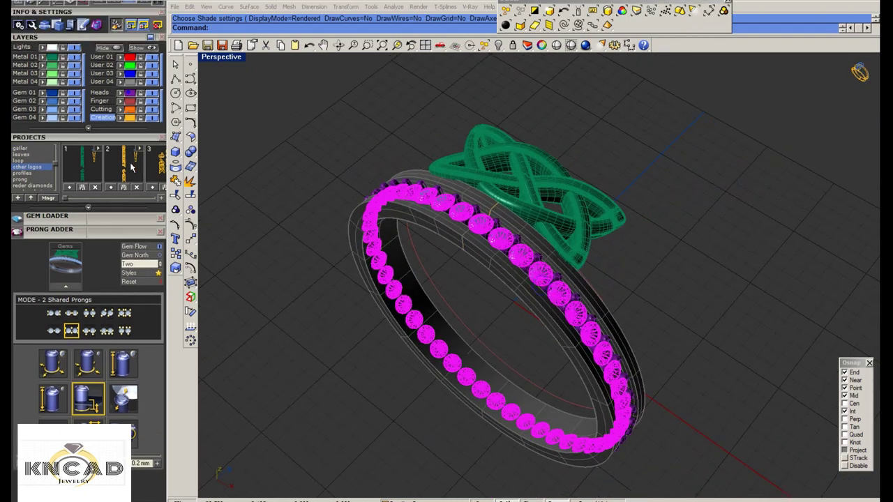
# Generate cutters under every gem in the row using a wider cutter style
pyautogui.scroll(5, 140, 278)
pyautogui.click(128, 24)
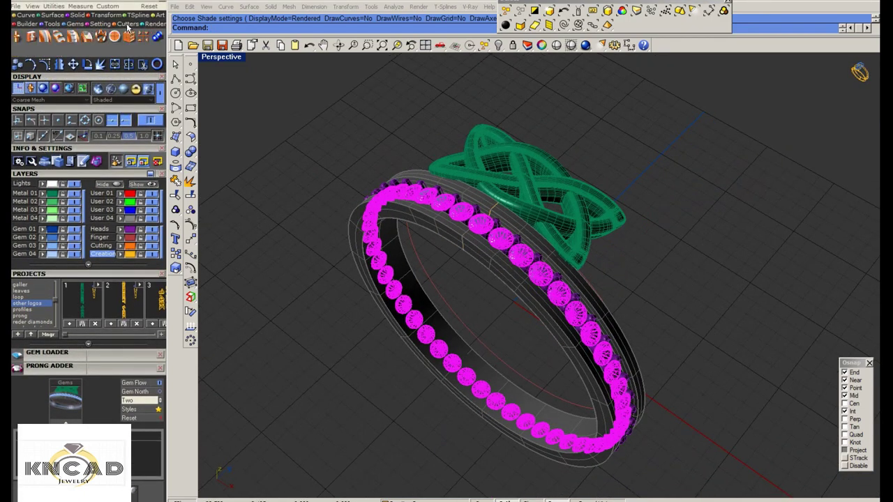
pyautogui.click(21, 37)
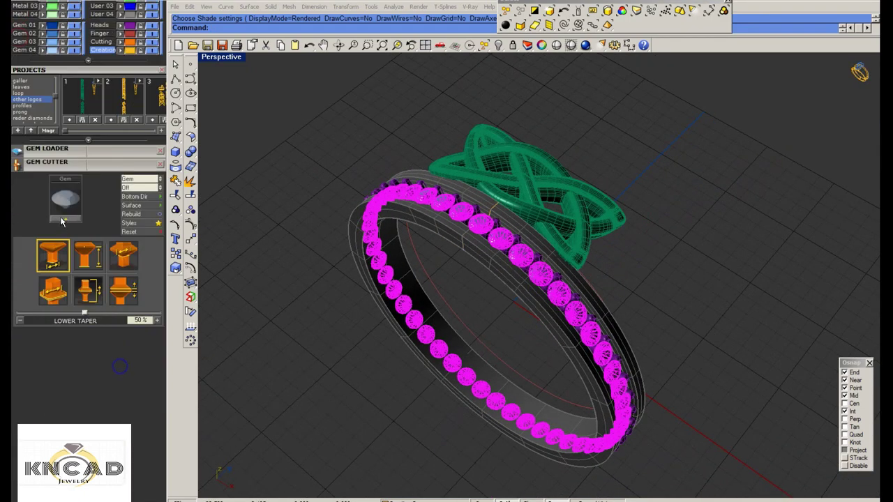
pyautogui.click(62, 221)
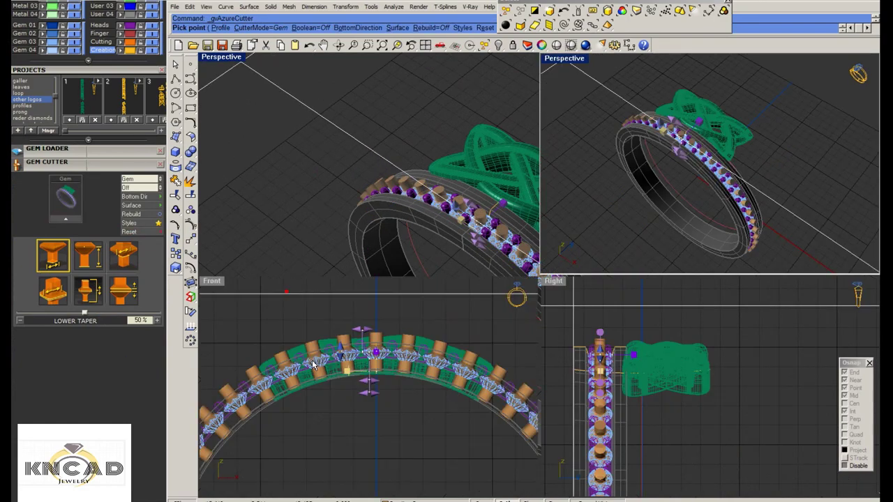
pyautogui.click(129, 223)
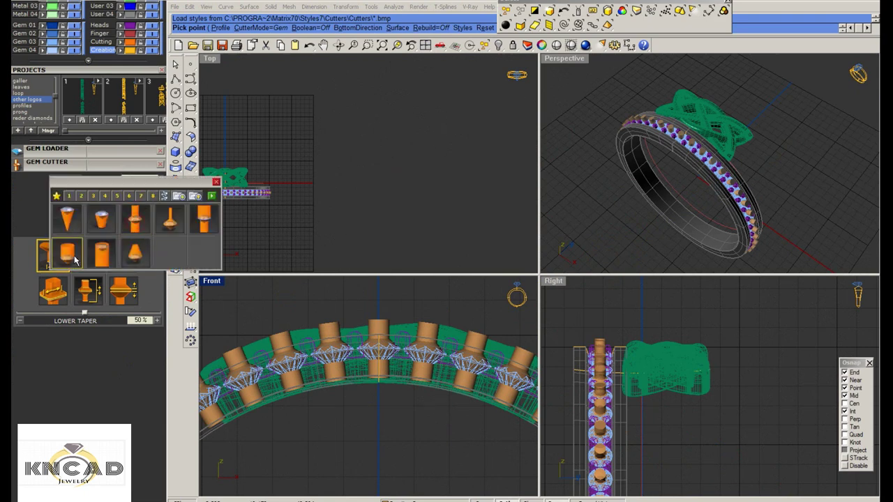
pyautogui.click(210, 209)
# Shrink the cutter girdle scale to 75%, rebuild the cutters, and maximize the Perspective view
pyautogui.click(211, 198)
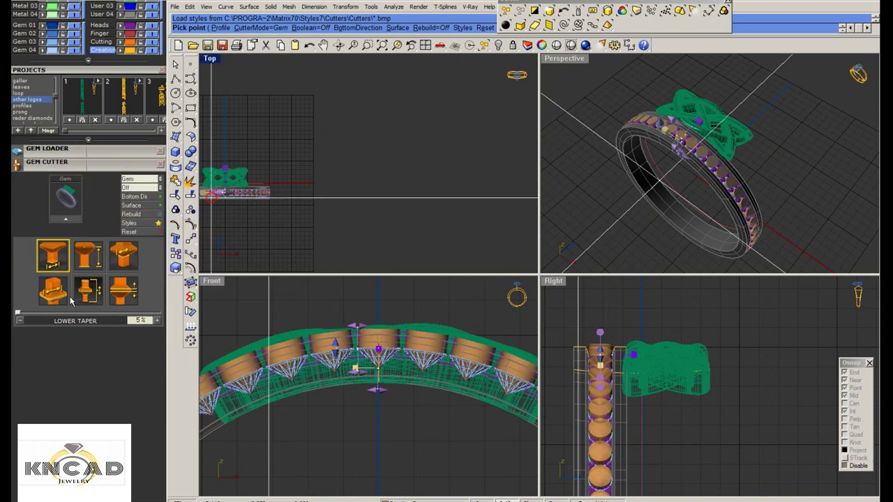
pyautogui.click(53, 289)
pyautogui.press('Return')
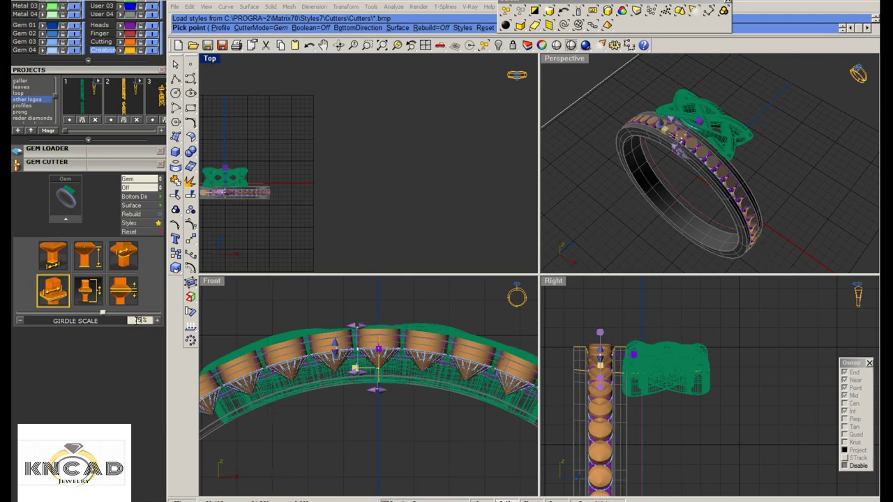
pyautogui.moveTo(379, 351); pyautogui.dragTo(378, 364)
pyautogui.click(378, 371)
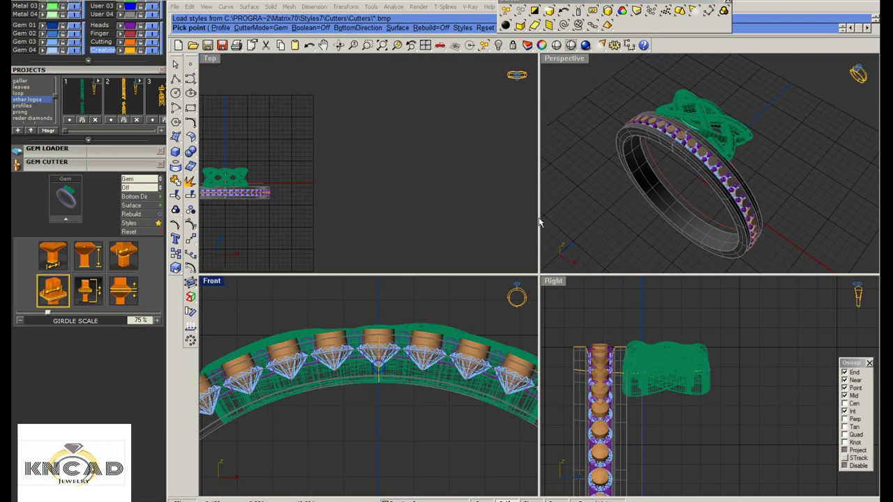
pyautogui.click(383, 346)
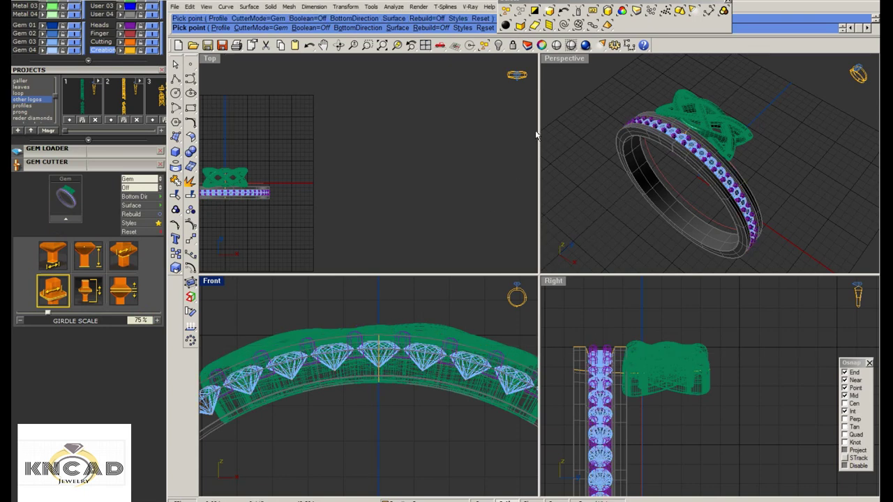
pyautogui.press('Return')
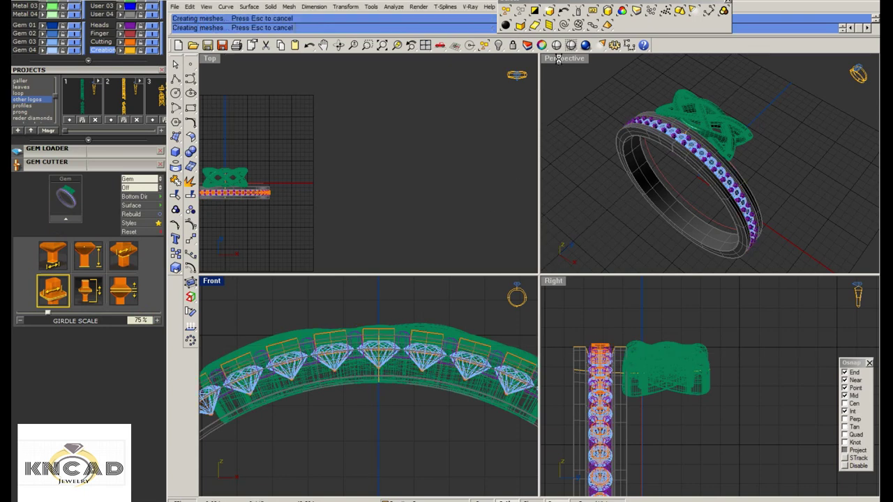
pyautogui.doubleClick(560, 60)
pyautogui.scroll(2, 495, 256)
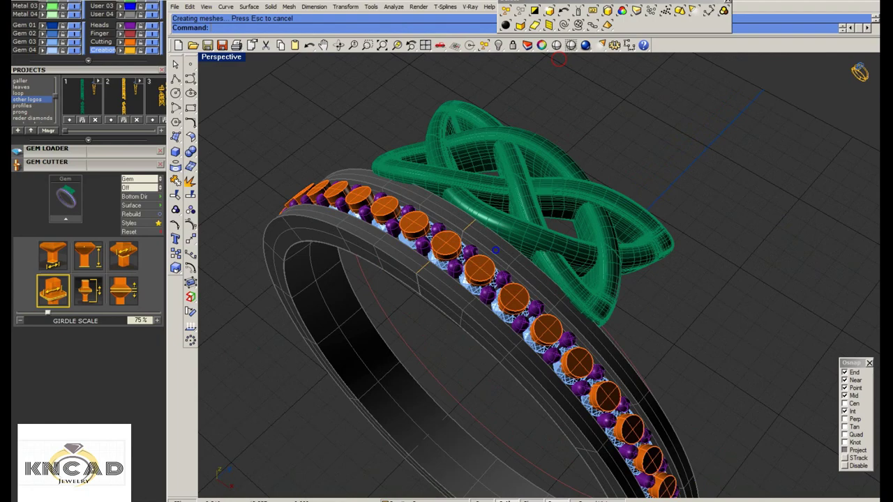
# Unlock the shank, Boolean-cut the gem seats with the cutters, then undo the cut
pyautogui.click(517, 45)
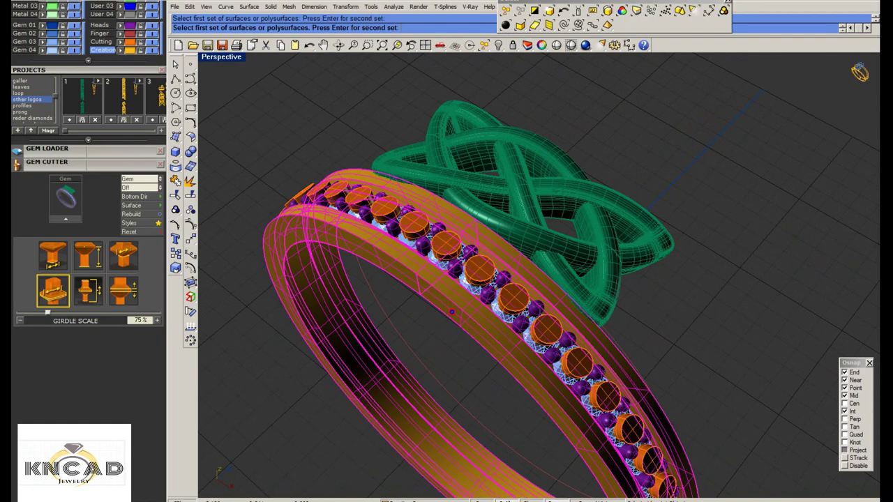
pyautogui.scroll(2, 451, 228)
pyautogui.press('Return')
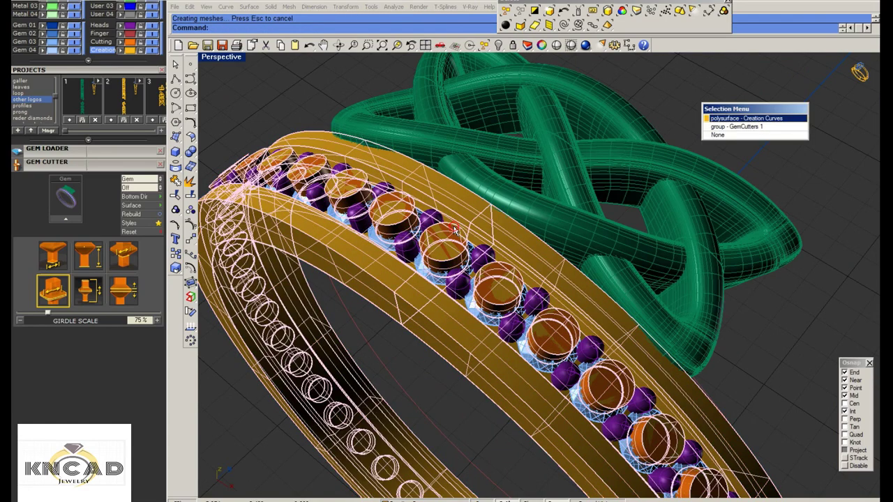
pyautogui.scroll(-2, 452, 295)
pyautogui.scroll(-1, 452, 295)
pyautogui.hotkey('ctrl', 'z')
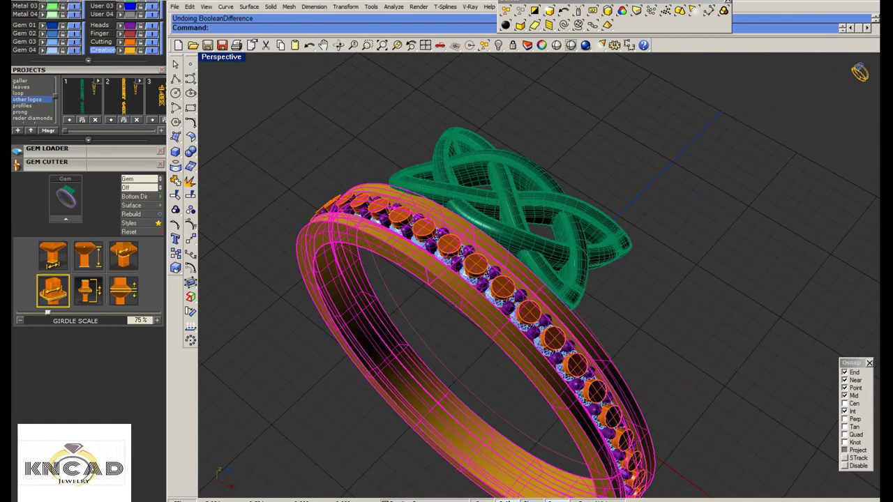
# Turn off the Cutting layer to hide the cutters and select the Celtic knot
pyautogui.click(459, 302)
pyautogui.scroll(2, 462, 293)
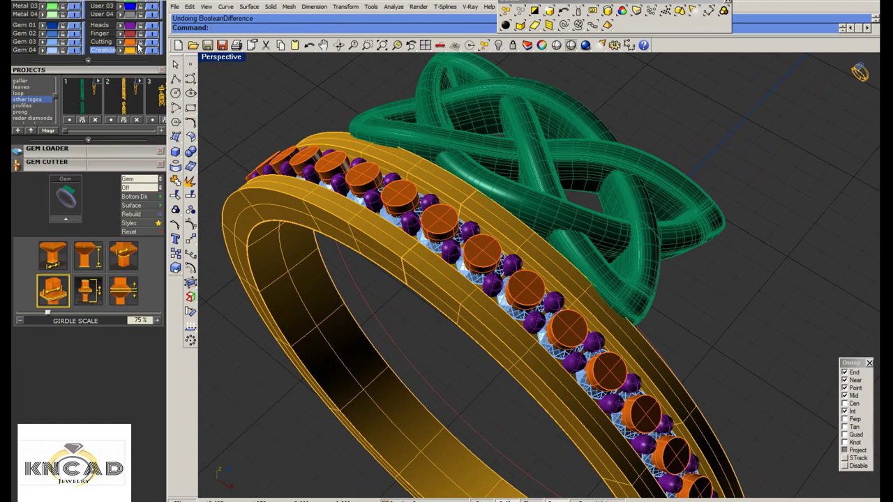
pyautogui.click(150, 42)
pyautogui.moveTo(531, 230); pyautogui.dragTo(563, 232, button='right')
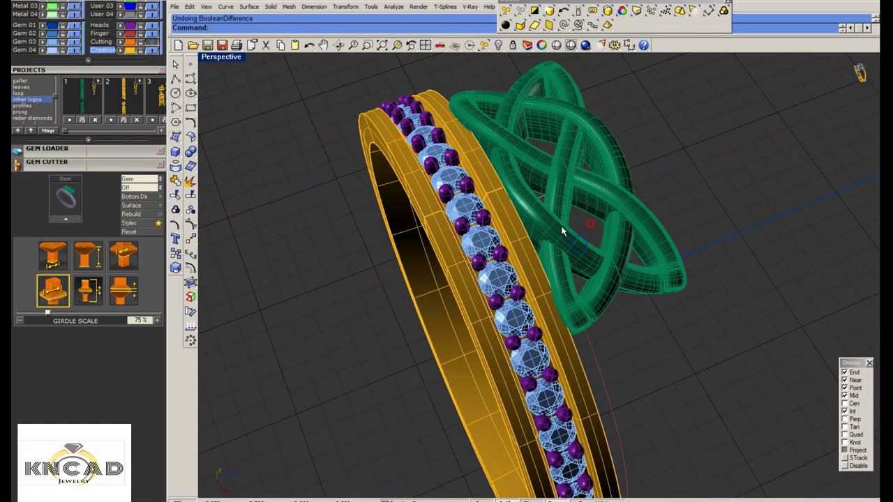
pyautogui.scroll(-2, 562, 232)
pyautogui.click(631, 220)
# Polar-array the Celtic knot around centre 0,0,0 across the full 360°
pyautogui.doubleClick(220, 57)
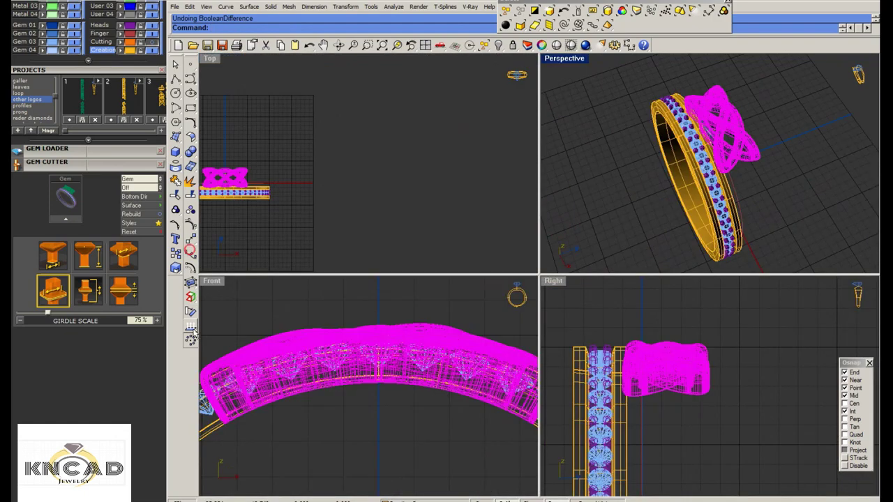
pyautogui.click(190, 339)
pyautogui.write('0')
pyautogui.press('Return')
pyautogui.scroll(-2, 356, 320)
pyautogui.scroll(-1, 357, 320)
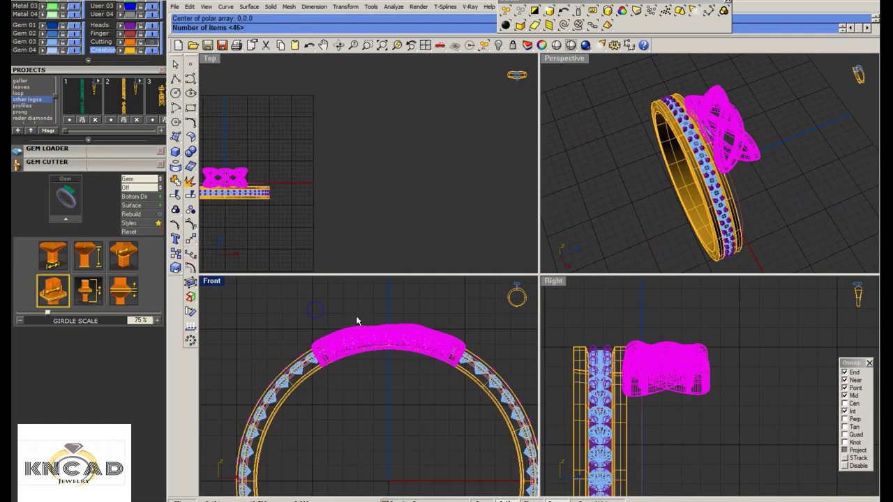
pyautogui.press('Return')
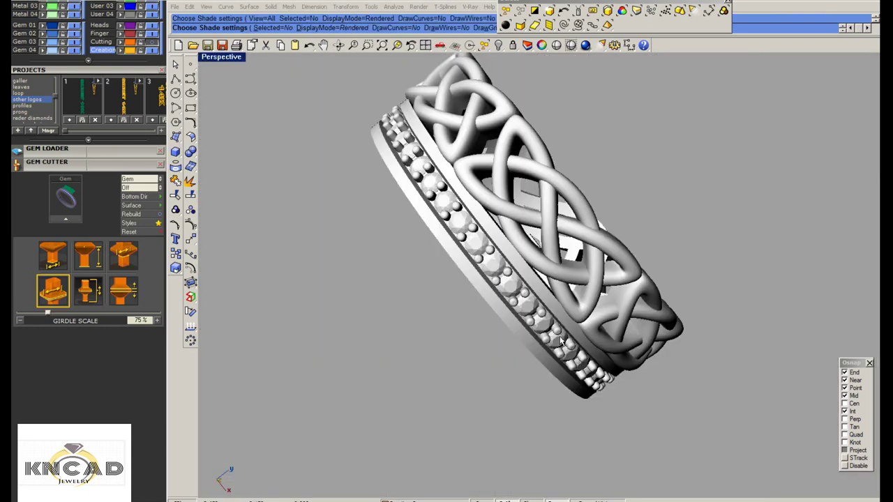
# Orbit the rendered ring to a full side view of the band
pyautogui.moveTo(419, 265)
pyautogui.mouseDown(button='right')
pyautogui.moveTo(354, 261)
pyautogui.moveTo(489, 265)
pyautogui.moveTo(512, 333)
pyautogui.mouseUp(button='right')
pyautogui.scroll(5, 489, 265)
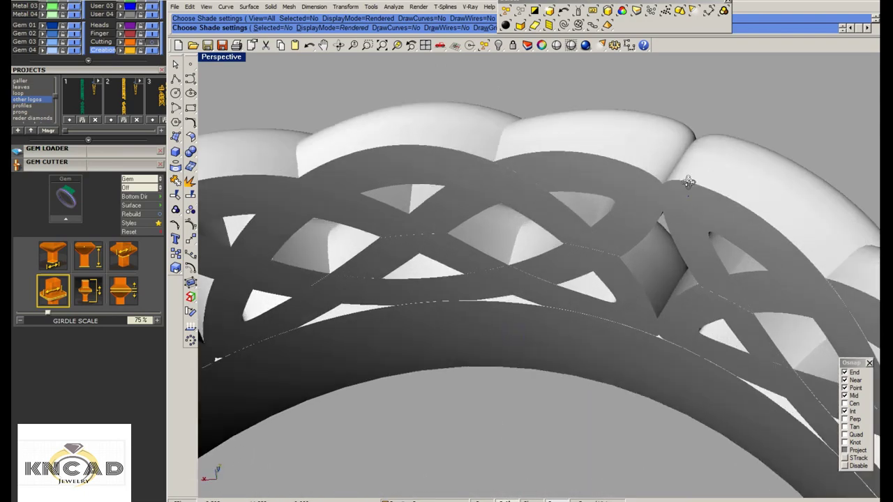
pyautogui.scroll(5, 688, 183)
pyautogui.scroll(-5, 693, 133)
pyautogui.moveTo(693, 133)
pyautogui.mouseDown(button='right')
pyautogui.moveTo(579, 377)
pyautogui.moveTo(583, 272)
pyautogui.moveTo(536, 264)
pyautogui.moveTo(617, 309)
pyautogui.moveTo(660, 191)
pyautogui.moveTo(605, 154)
pyautogui.moveTo(542, 379)
pyautogui.moveTo(597, 307)
pyautogui.moveTo(593, 367)
pyautogui.moveTo(573, 398)
pyautogui.moveTo(551, 328)
pyautogui.moveTo(588, 303)
pyautogui.moveTo(441, 316)
pyautogui.moveTo(489, 335)
pyautogui.moveTo(422, 342)
pyautogui.moveTo(609, 378)
pyautogui.moveTo(612, 369)
pyautogui.moveTo(589, 375)
pyautogui.moveTo(429, 52)
pyautogui.mouseUp(button='right')
pyautogui.press('Escape')
pyautogui.rightClick(609, 378)
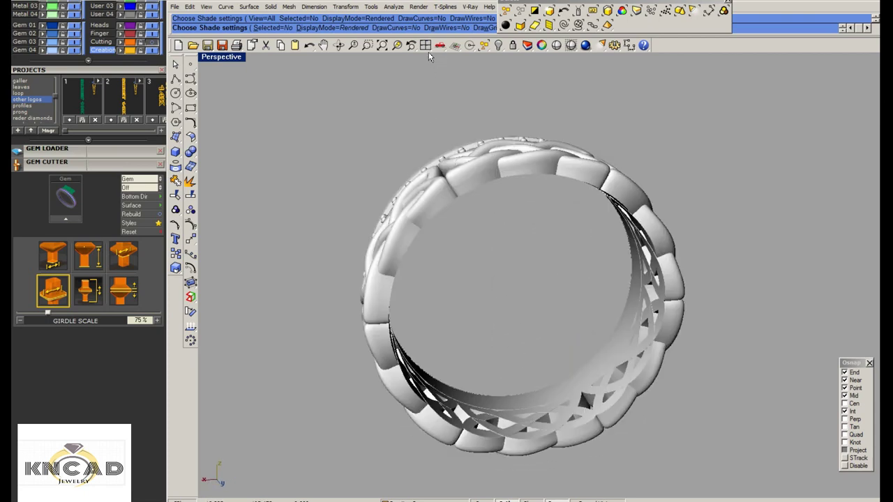
# Maximize the Perspective view and orbit and zoom to a three-quarter view of the braided band
pyautogui.click(425, 45)
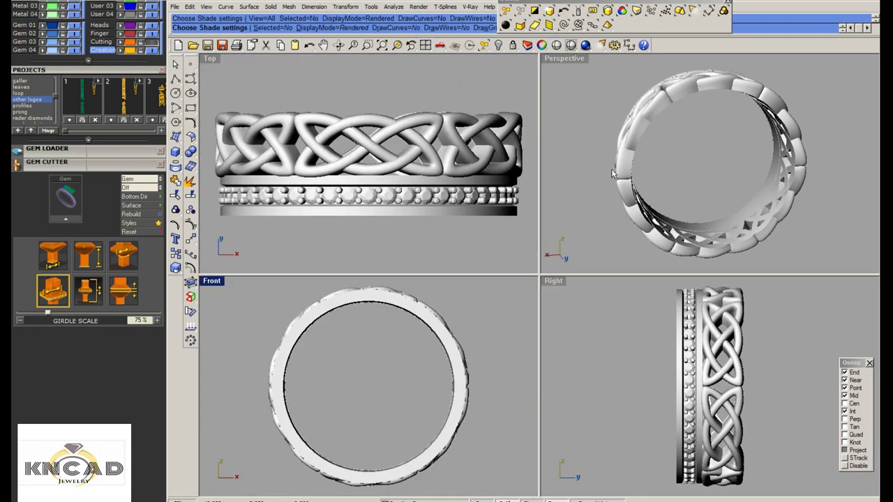
pyautogui.click(557, 60)
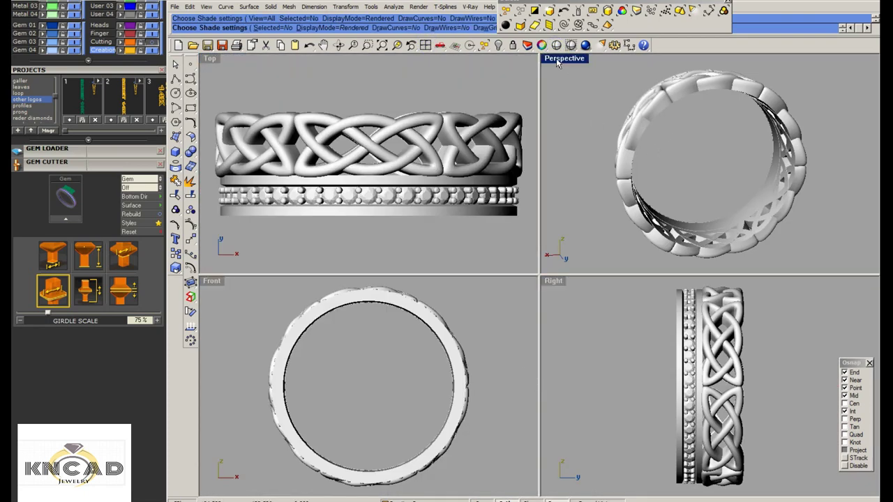
pyautogui.doubleClick(556, 60)
pyautogui.moveTo(502, 188)
pyautogui.mouseDown(button='right')
pyautogui.moveTo(509, 290)
pyautogui.moveTo(564, 357)
pyautogui.moveTo(554, 313)
pyautogui.mouseUp(button='right')
pyautogui.scroll(5, 509, 289)
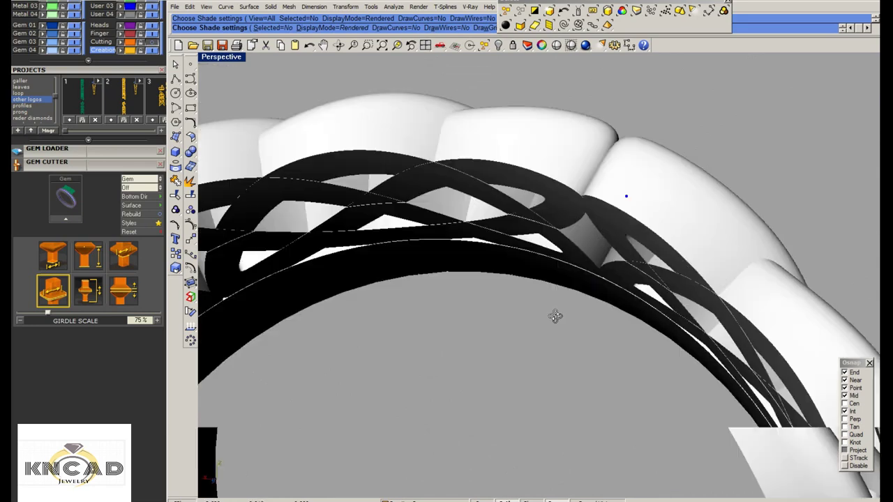
pyautogui.scroll(5, 554, 313)
pyautogui.moveTo(501, 356); pyautogui.dragTo(500, 363, button='right')
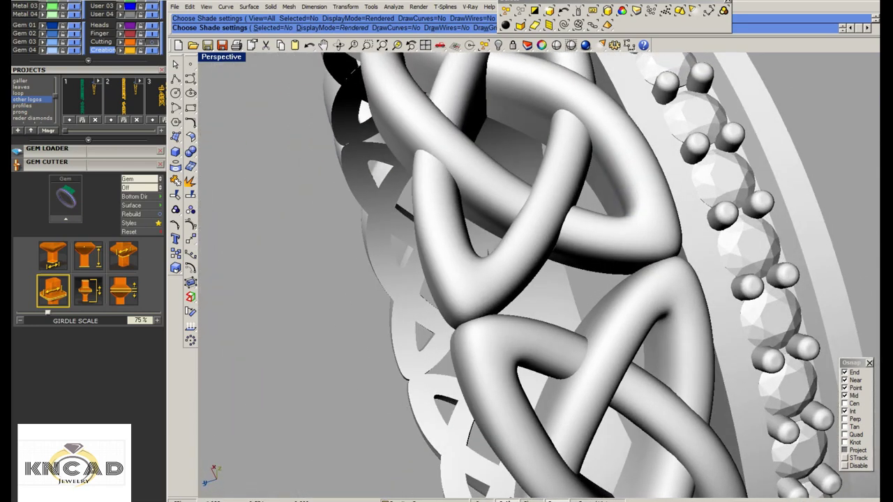
# Compare the ring with the rose-gold reference image, then return to the four wireframe views
pyautogui.click(508, 249)
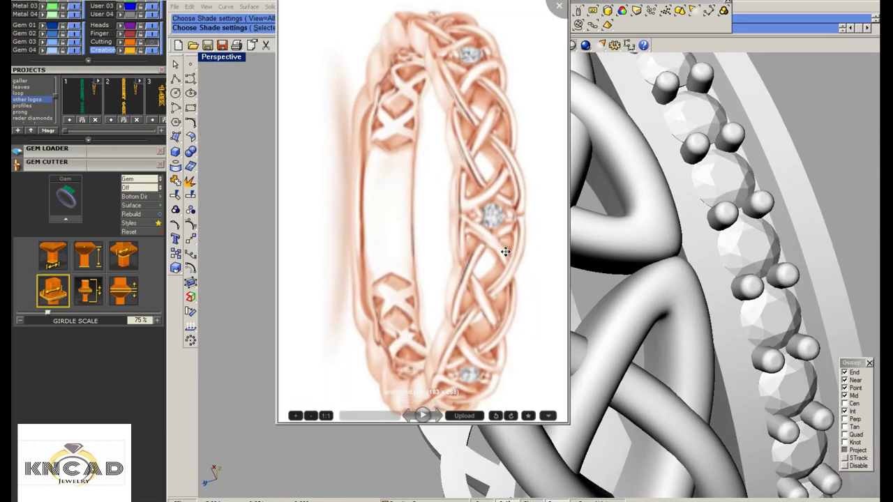
pyautogui.click(559, 10)
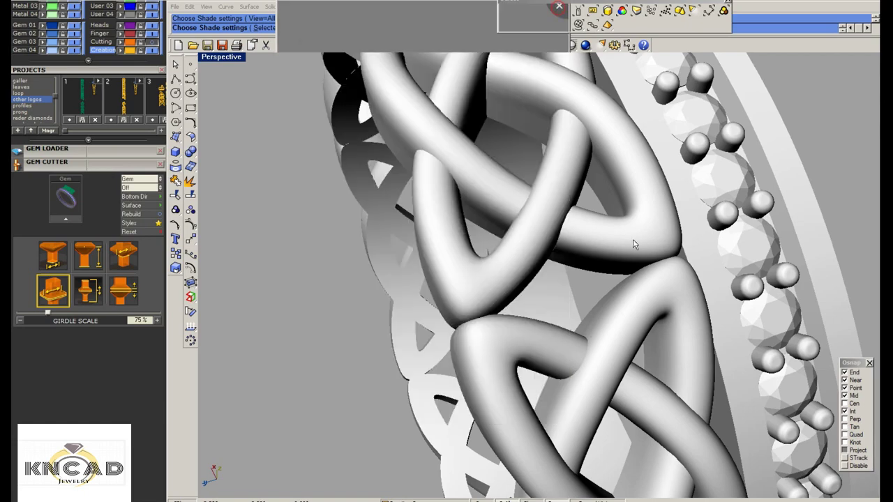
pyautogui.moveTo(634, 243)
pyautogui.mouseDown(button='right')
pyautogui.moveTo(591, 232)
pyautogui.moveTo(552, 257)
pyautogui.moveTo(468, 112)
pyautogui.mouseUp(button='right')
pyautogui.click(424, 44)
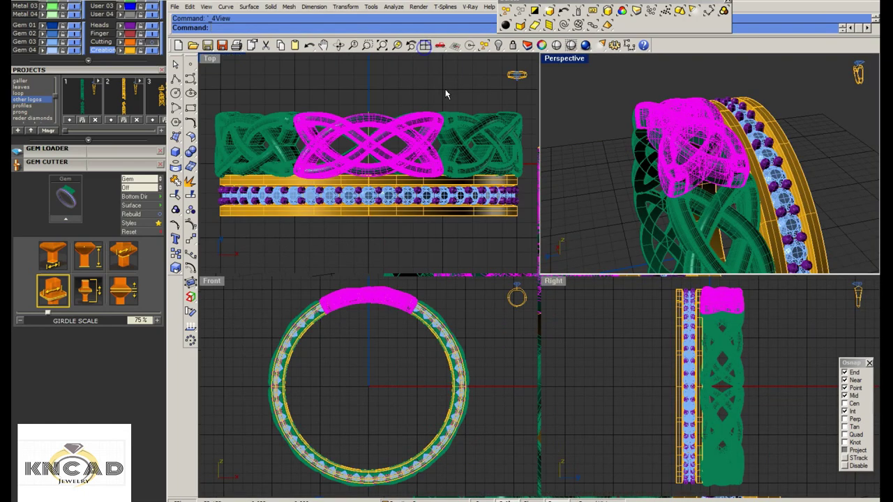
# Zoom extents in all views, save the ring .3dm file, and switch to the Notepad notes
pyautogui.click(571, 104)
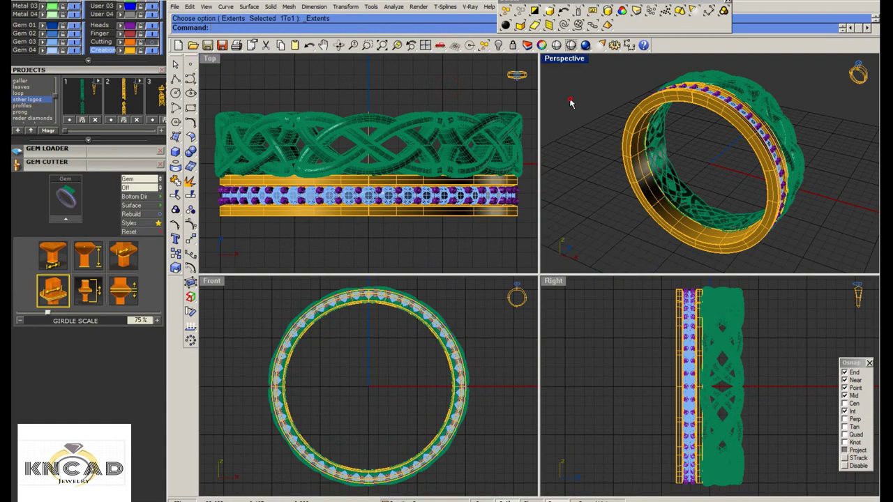
pyautogui.write('Save')
pyautogui.press('Return')
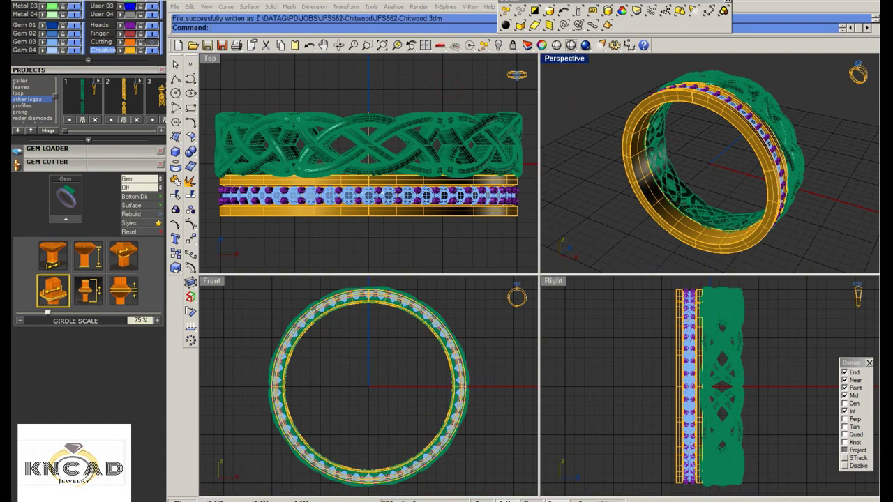
pyautogui.hotkey('alt', 'Tab')
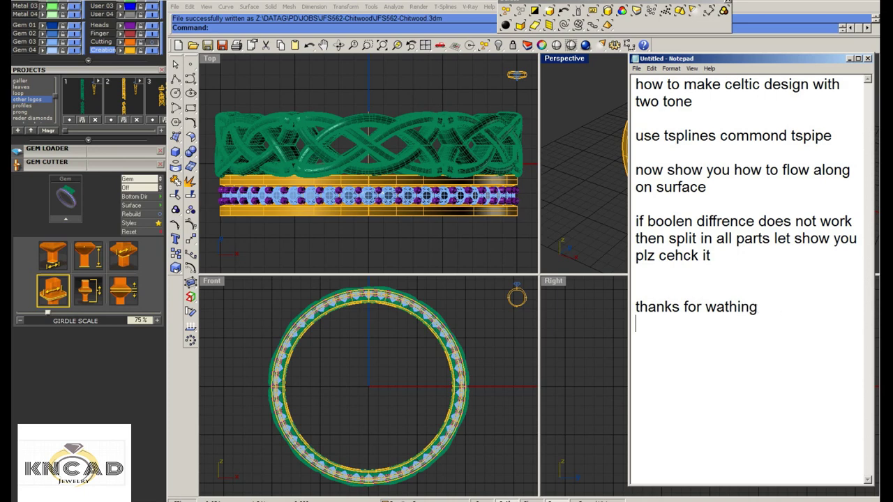
# End the notes with 'please subscribe and share and like' and a 'thankyou' line
pyautogui.write('please s')
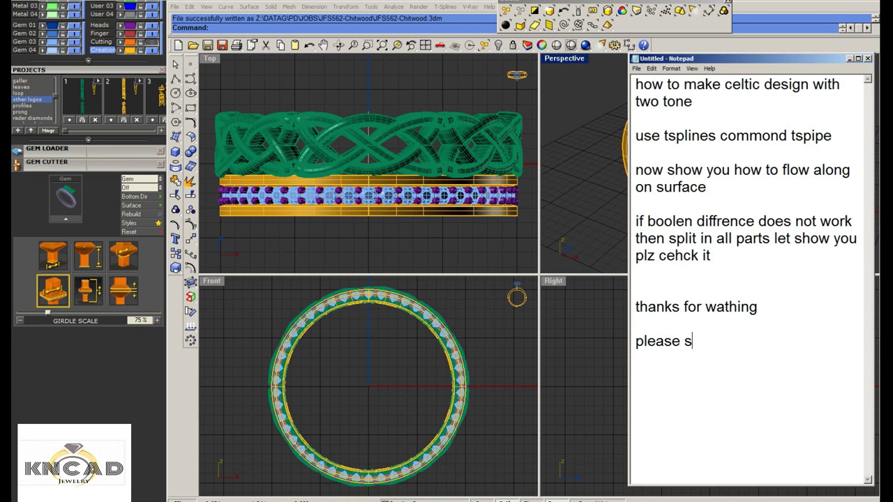
pyautogui.write('ubsc')
pyautogui.write('ribe an')
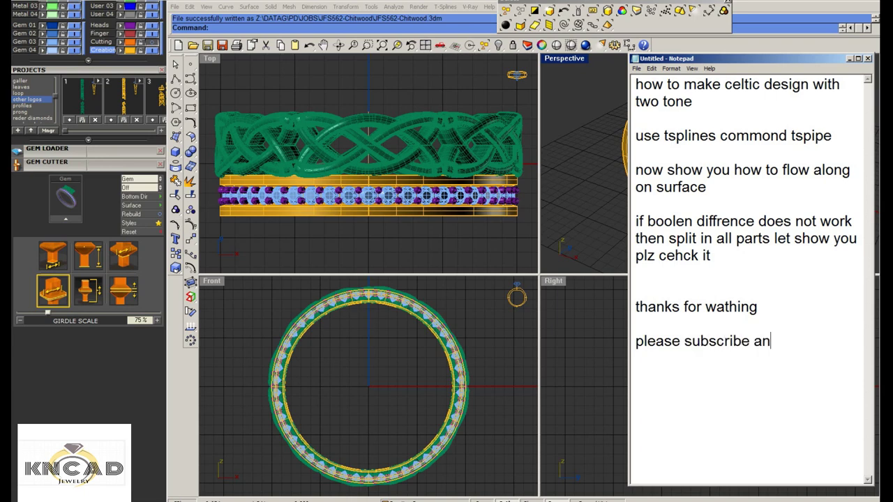
pyautogui.write('d share a')
pyautogui.write('nd li')
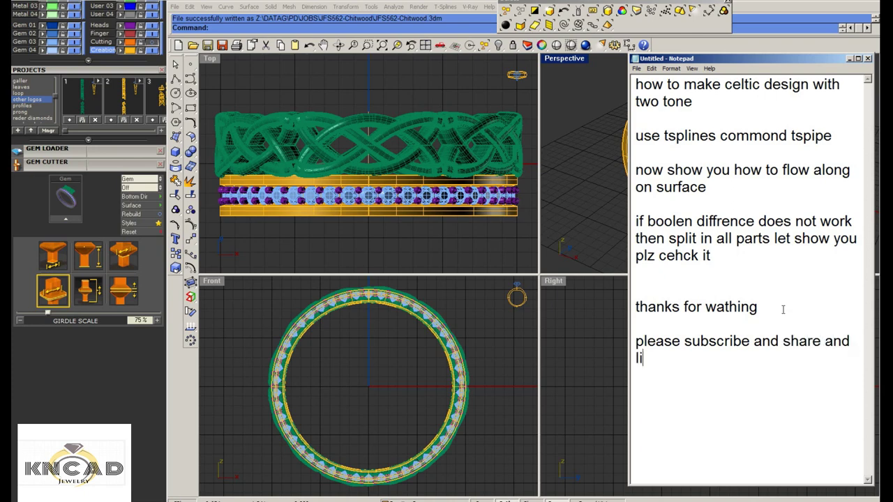
pyautogui.write('ke')
pyautogui.press('Return')
pyautogui.write('tha')
pyautogui.write('nkyou')
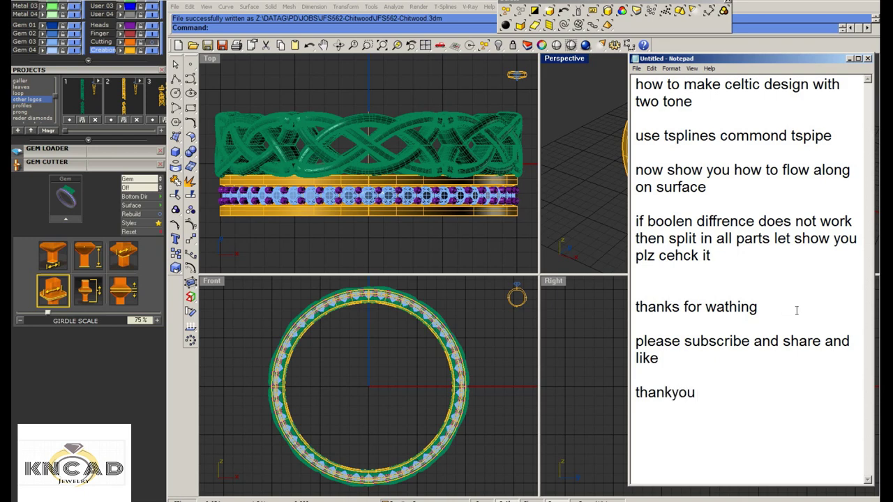